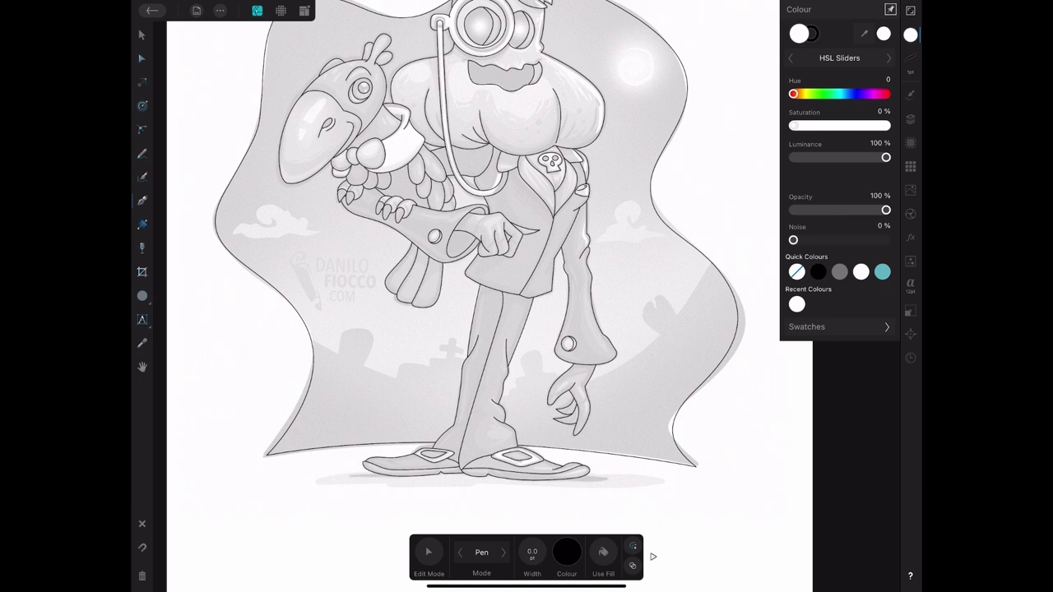
Trace the start of the graveyard hill outline with curved pen nodes up to the first tombstone.
click(283, 321)
drag(510, 396, 640, 396)
click(718, 249)
click(754, 385)
click(753, 507)
click(222, 506)
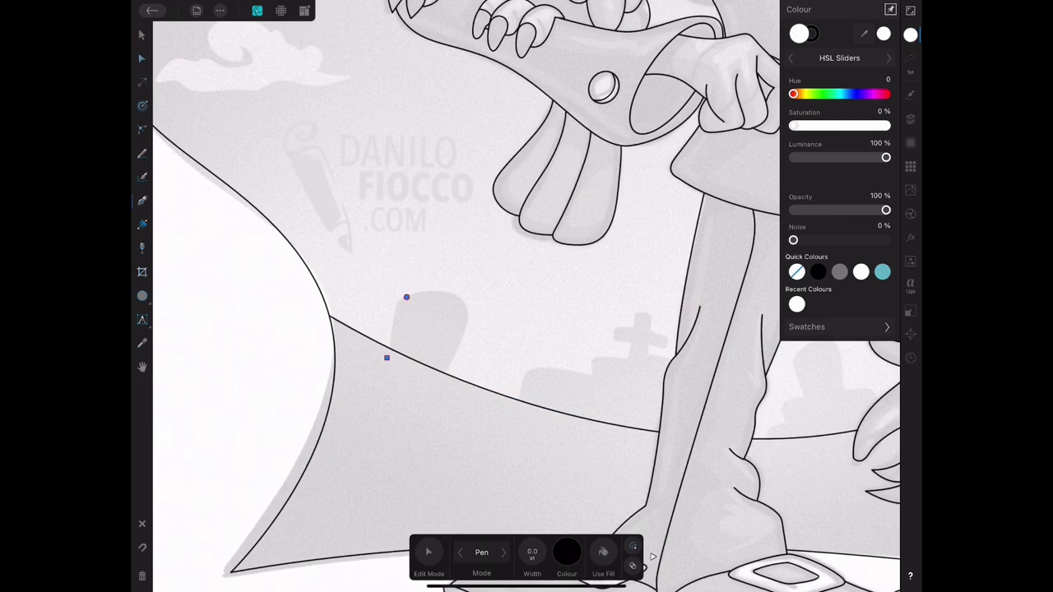
drag(463, 306, 471, 321)
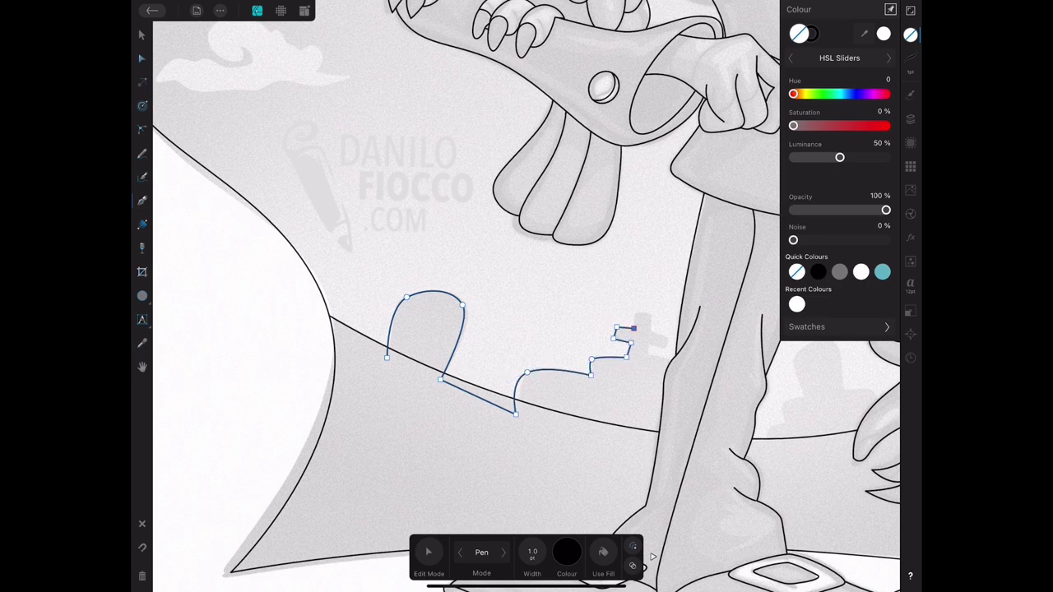
Trace the cross-shaped and right tombstones, then close the white hill shape.
click(768, 427)
click(784, 421)
click(784, 403)
click(803, 398)
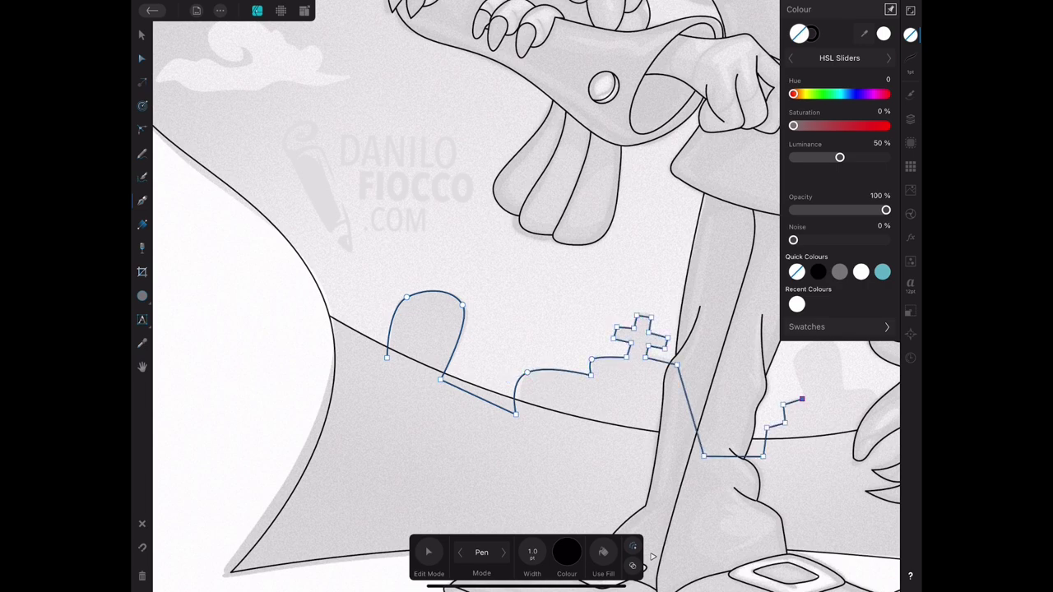
scroll(526, 296, right, 5)
click(566, 376)
scroll(527, 296, right, 5)
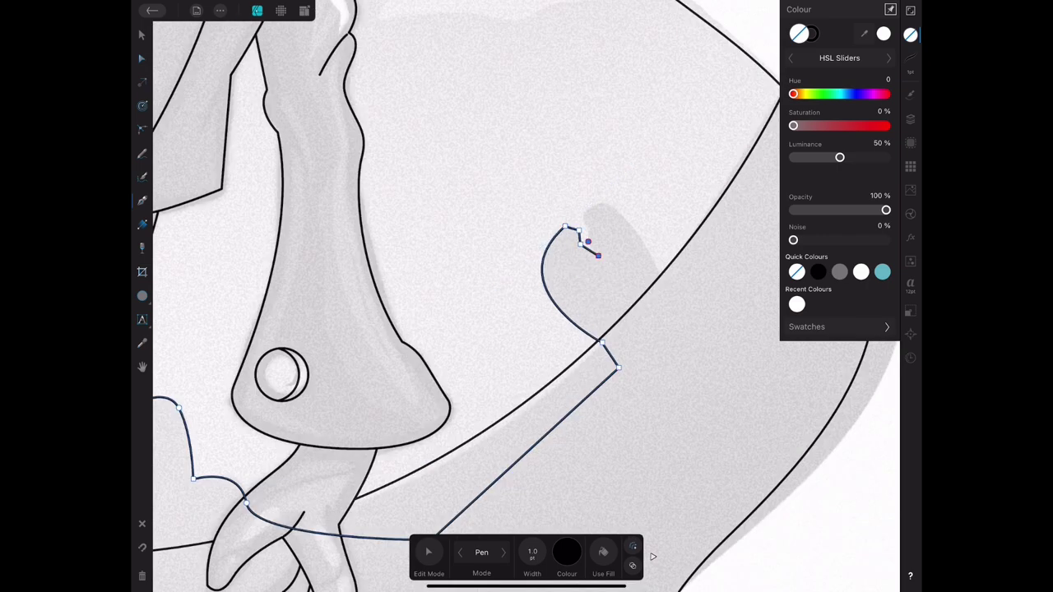
click(664, 305)
scroll(526, 296, down, 5)
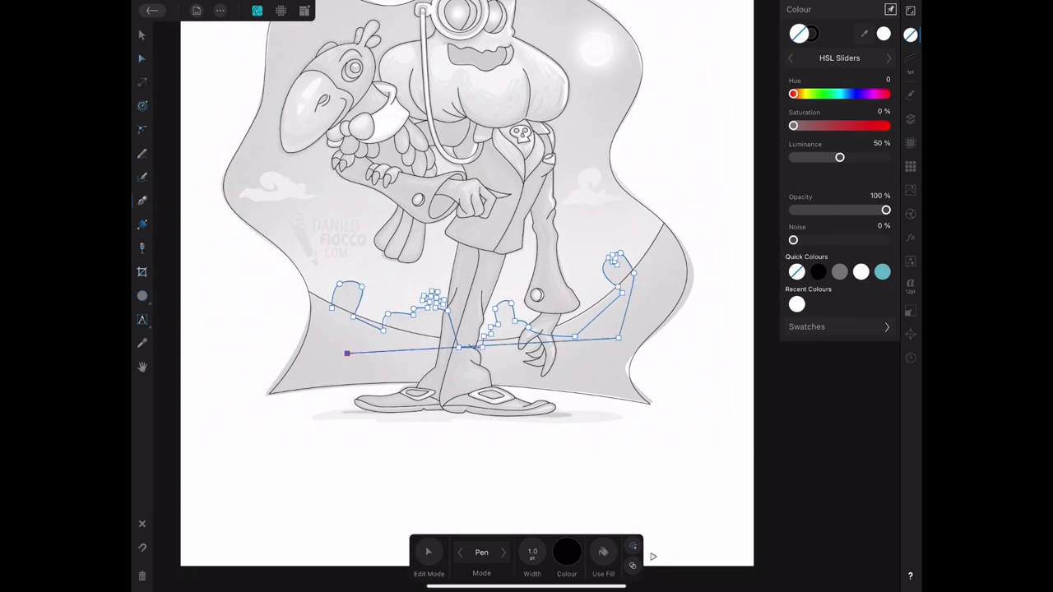
click(333, 305)
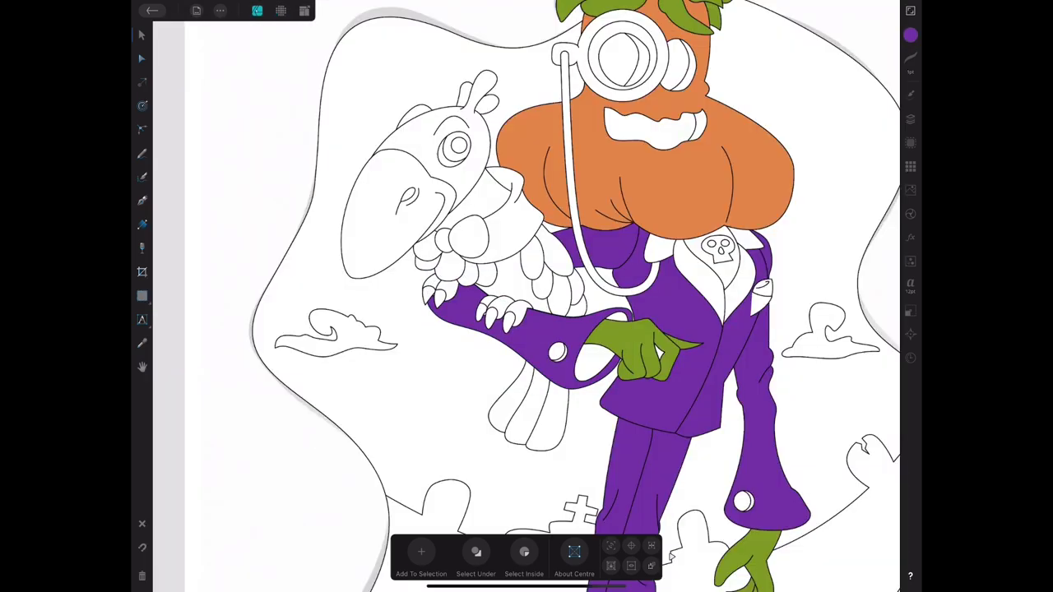
Darken the sleeve opening to deep purple with the colour sliders.
click(911, 35)
drag(830, 157, 813, 157)
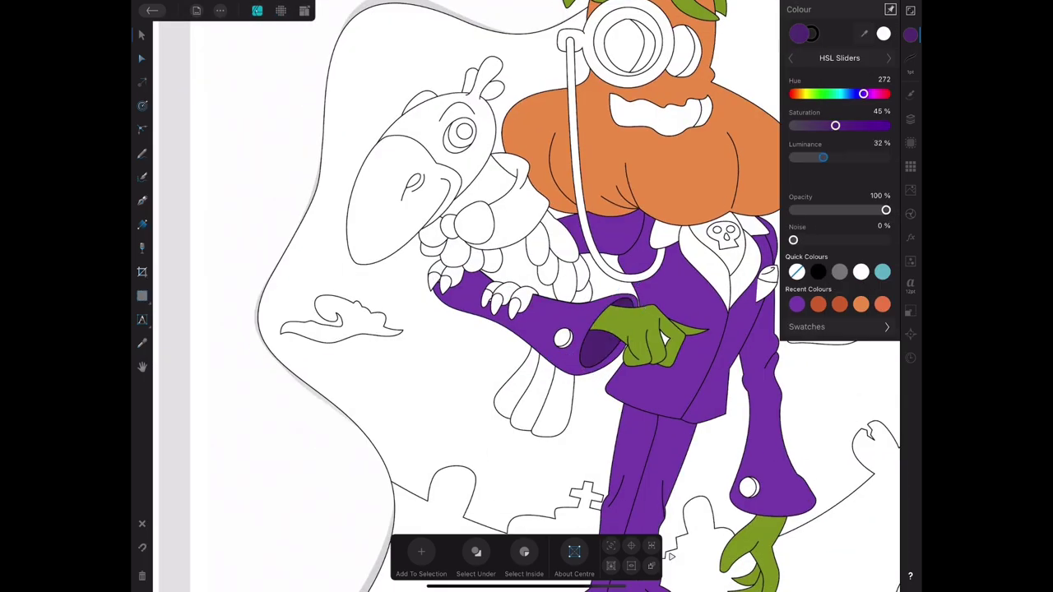
scroll(527, 296, right, 2)
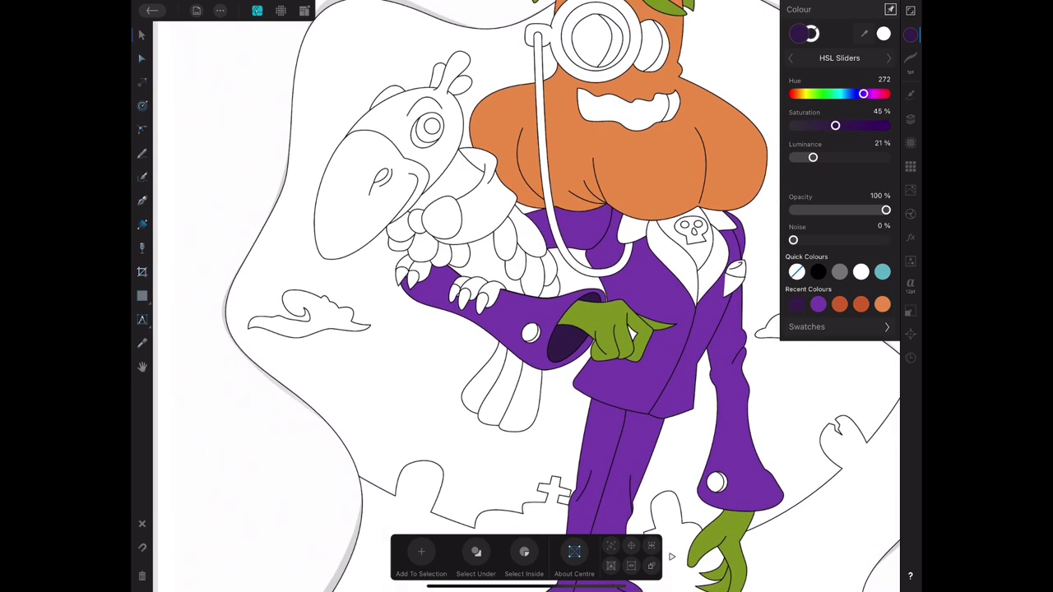
Fill the parrot's wing feathers, chest, head and crest blue.
click(505, 239)
drag(813, 157, 829, 158)
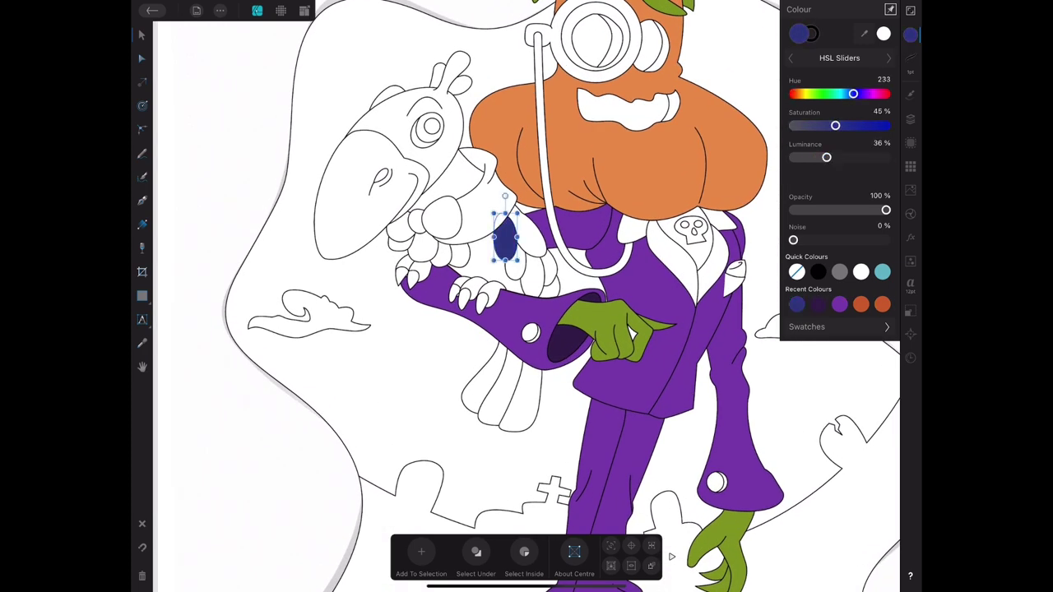
drag(505, 237, 532, 271)
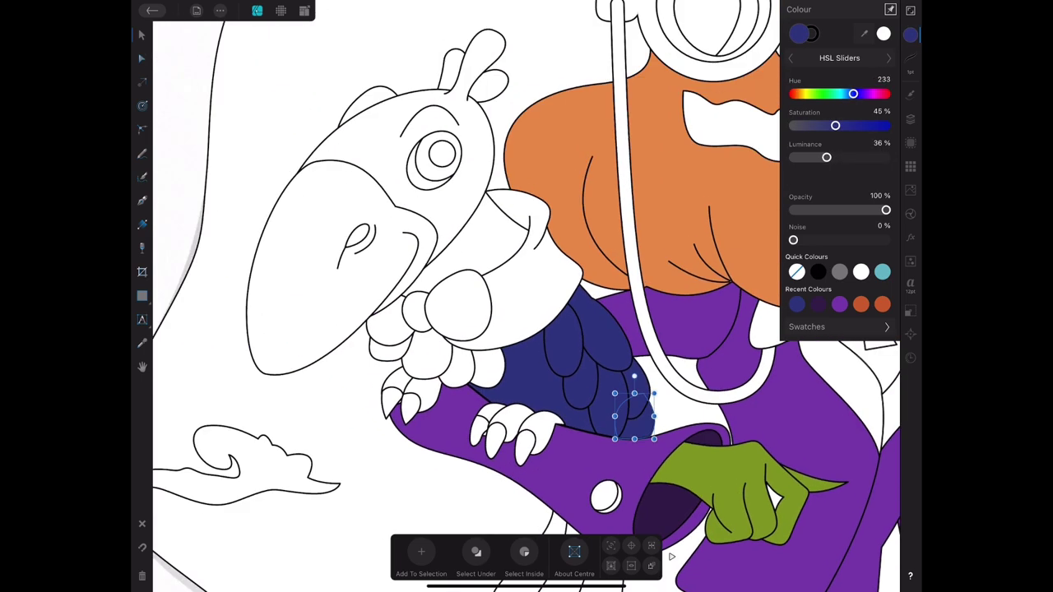
click(422, 238)
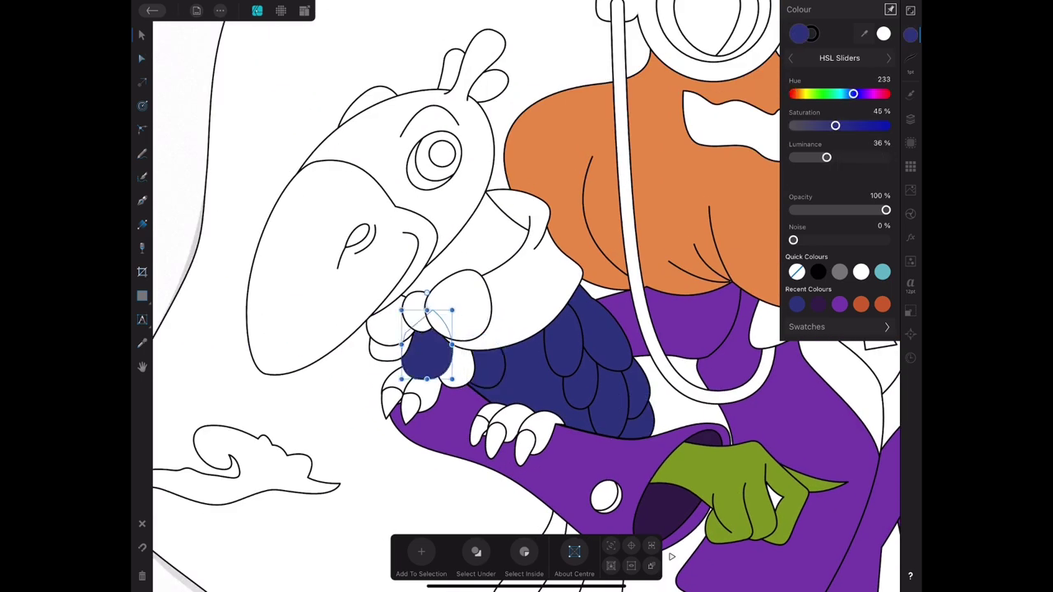
scroll(526, 296, down, 3)
click(354, 148)
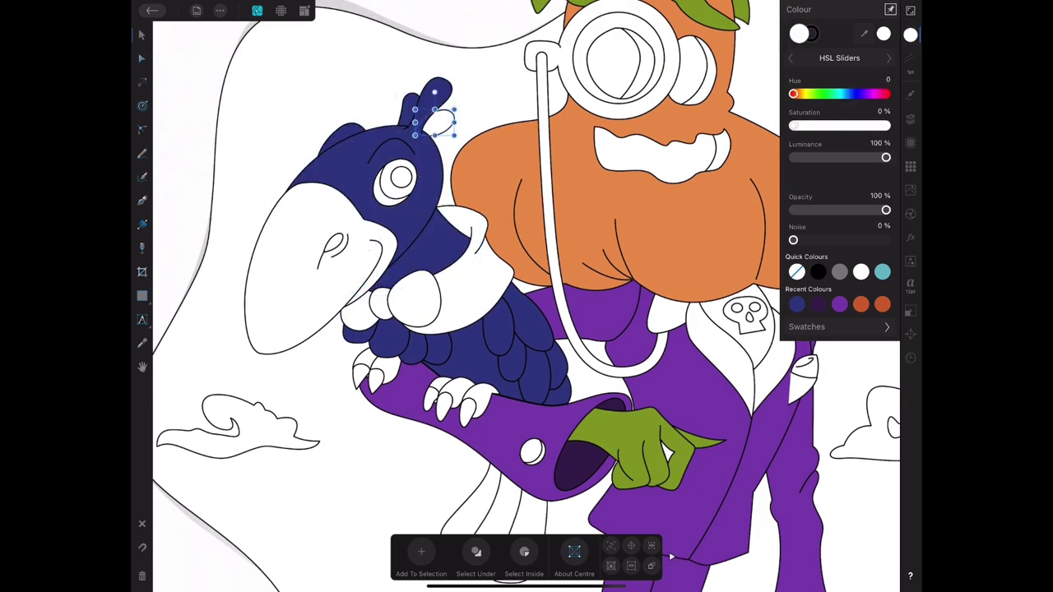
scroll(526, 297, down, 3)
Colour the pumpkin's mouth and pupils dark brown, with a lighter red-brown mouth edge.
scroll(526, 296, up, 3)
click(485, 247)
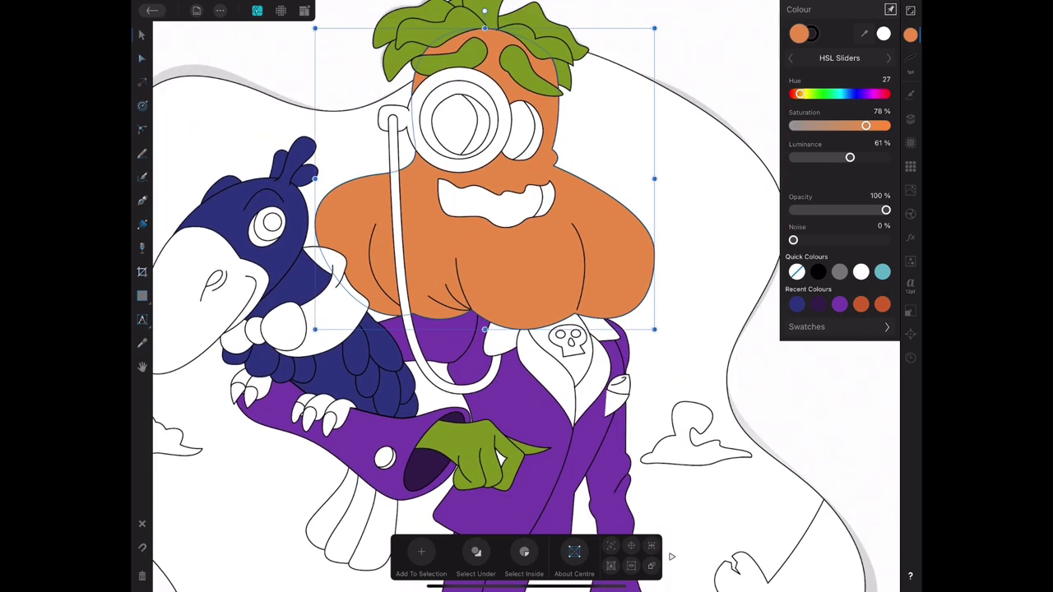
click(496, 202)
click(860, 304)
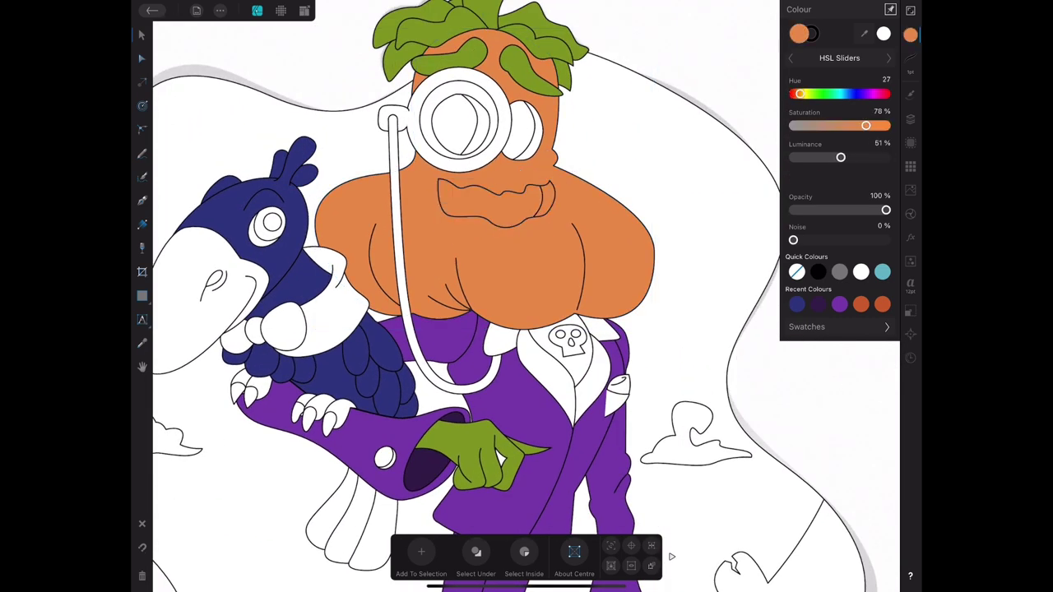
drag(845, 157, 799, 157)
click(520, 130)
click(460, 123)
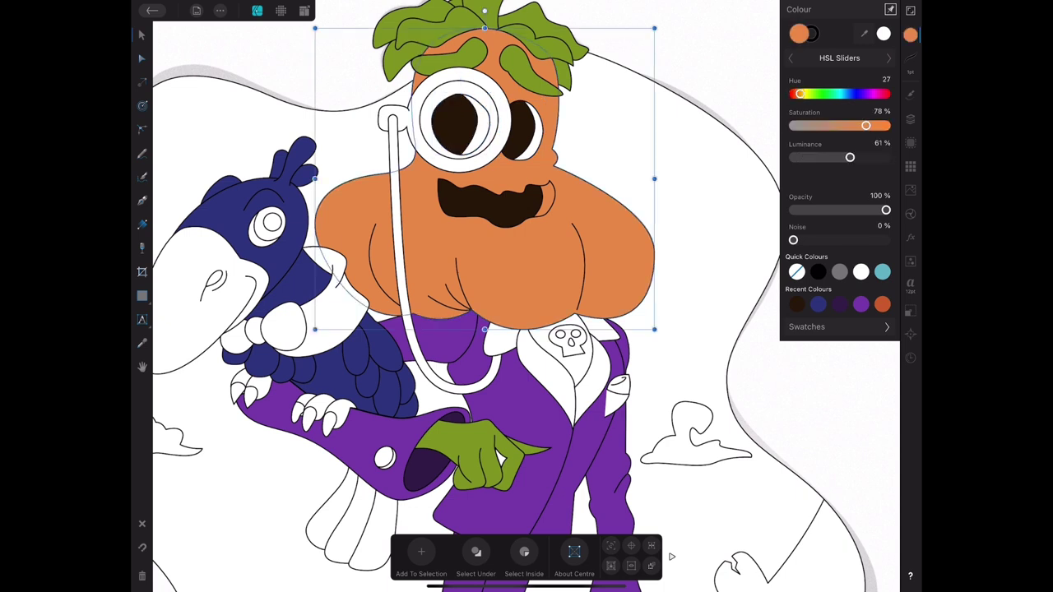
drag(803, 157, 839, 157)
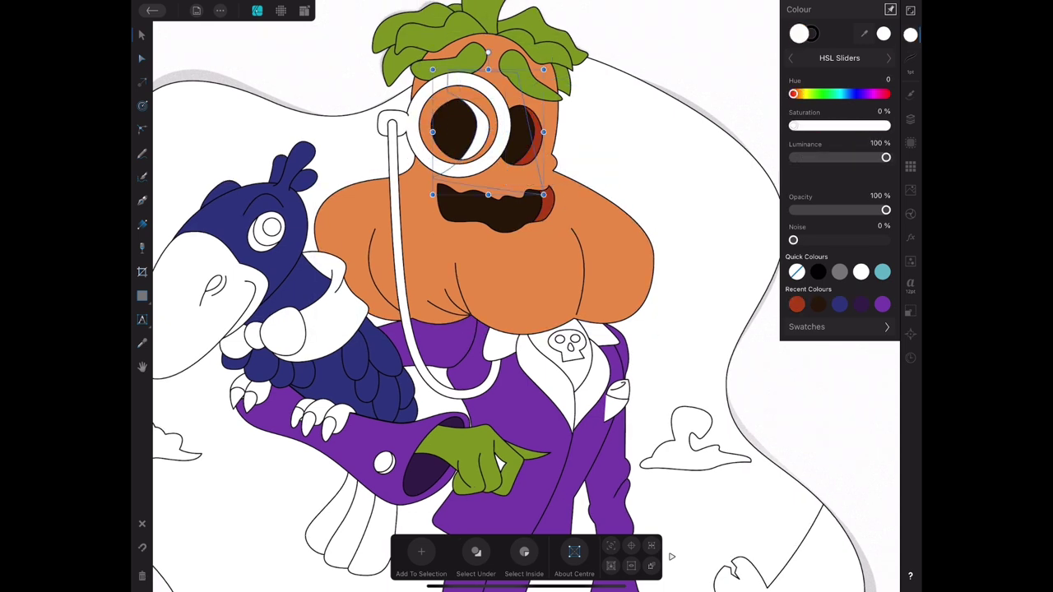
scroll(464, 296, down, 2)
scroll(465, 296, down, 2)
Recolour the monocle ring and cord to a pale cream.
click(481, 152)
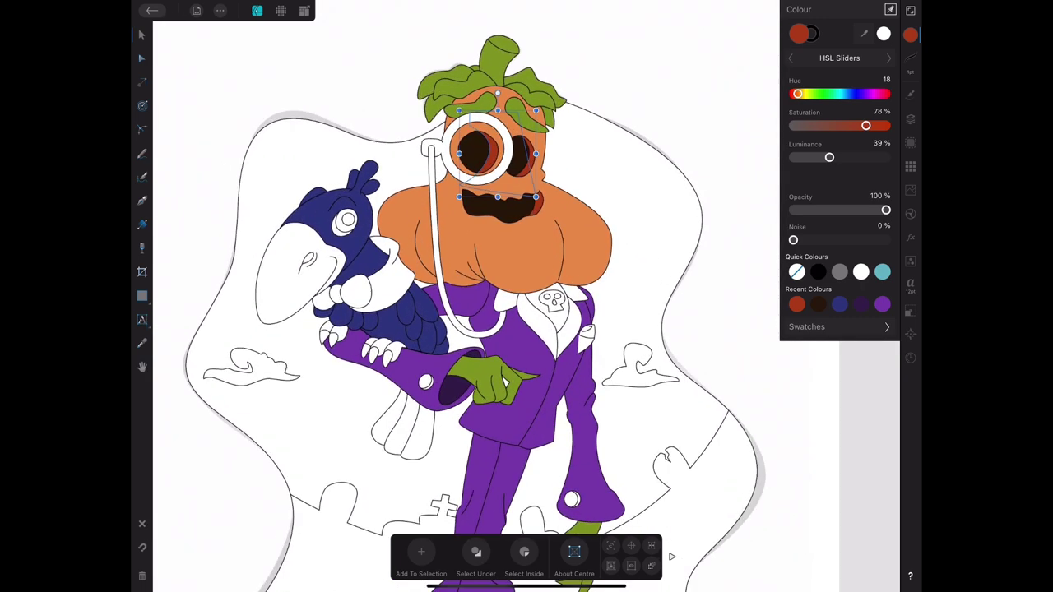
scroll(465, 296, up, 2)
drag(797, 94, 803, 94)
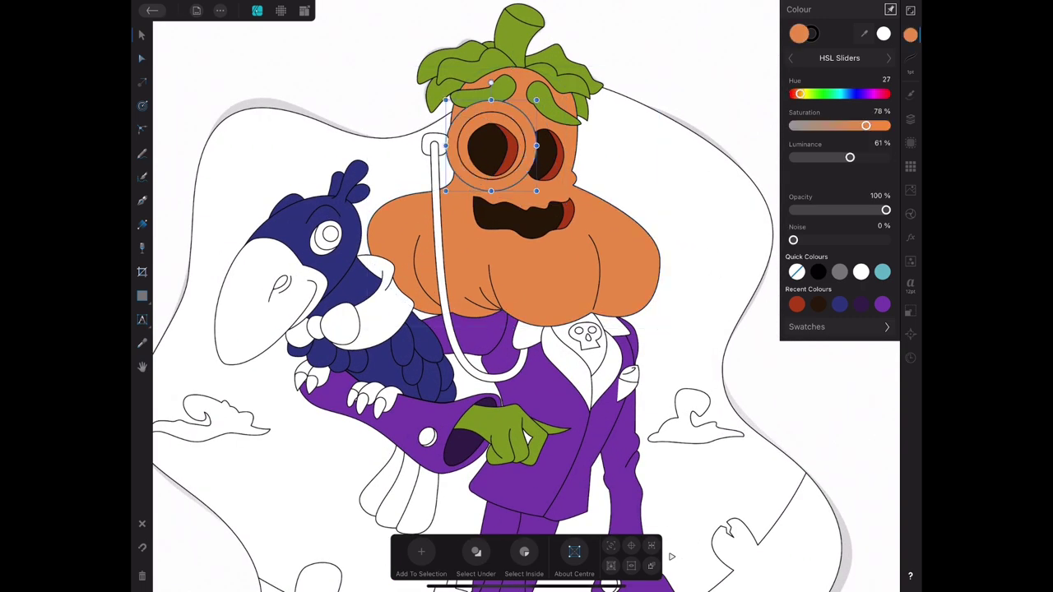
drag(829, 157, 850, 157)
drag(878, 125, 882, 125)
drag(849, 157, 846, 157)
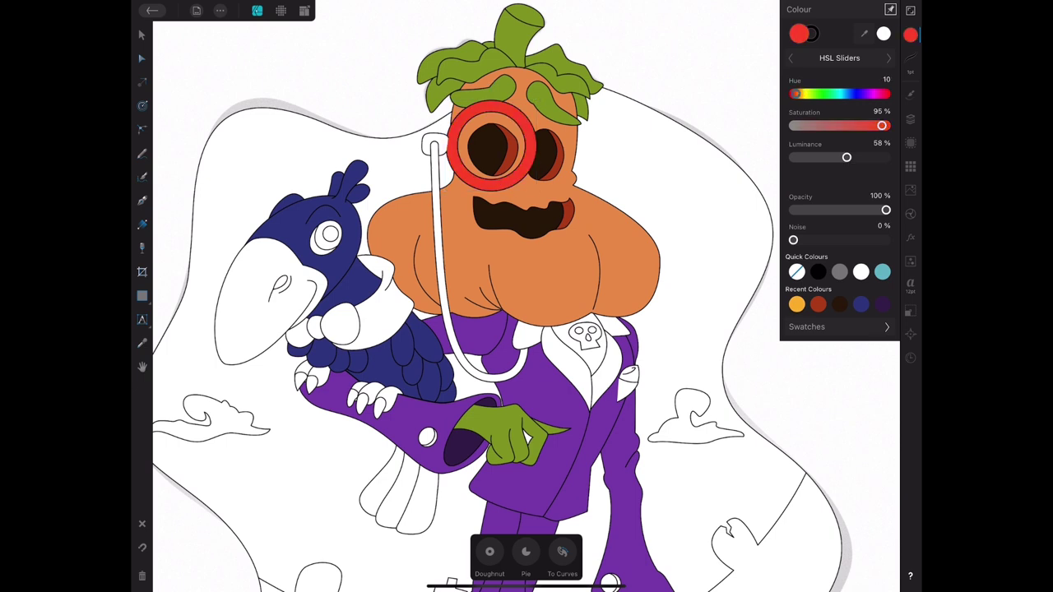
drag(802, 94, 802, 94)
drag(882, 125, 816, 125)
drag(846, 157, 871, 157)
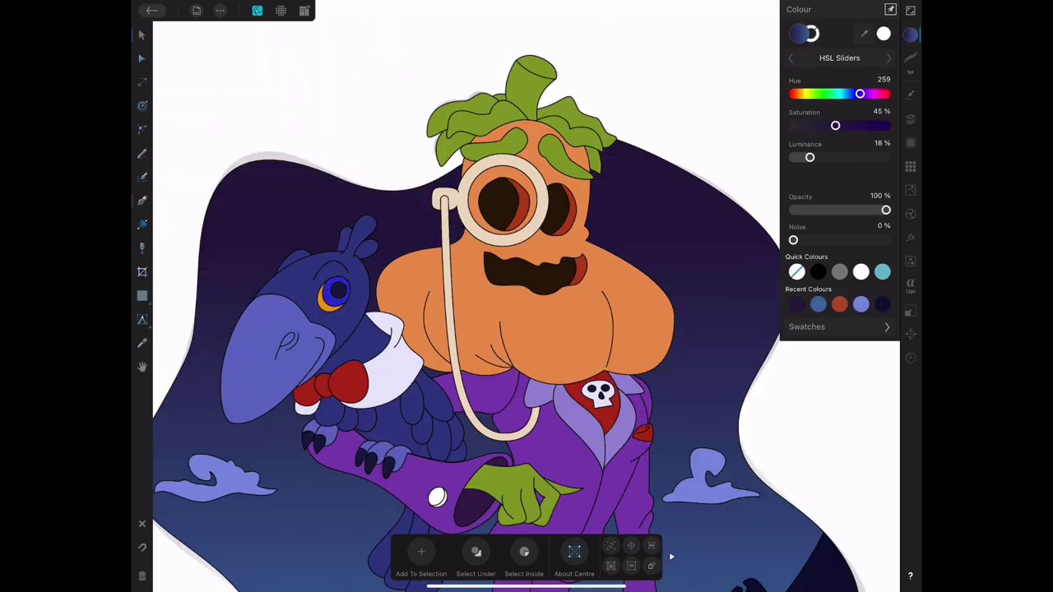
Draw a shading shape over the pumpkin and fill it a warm darker orange.
key(p)
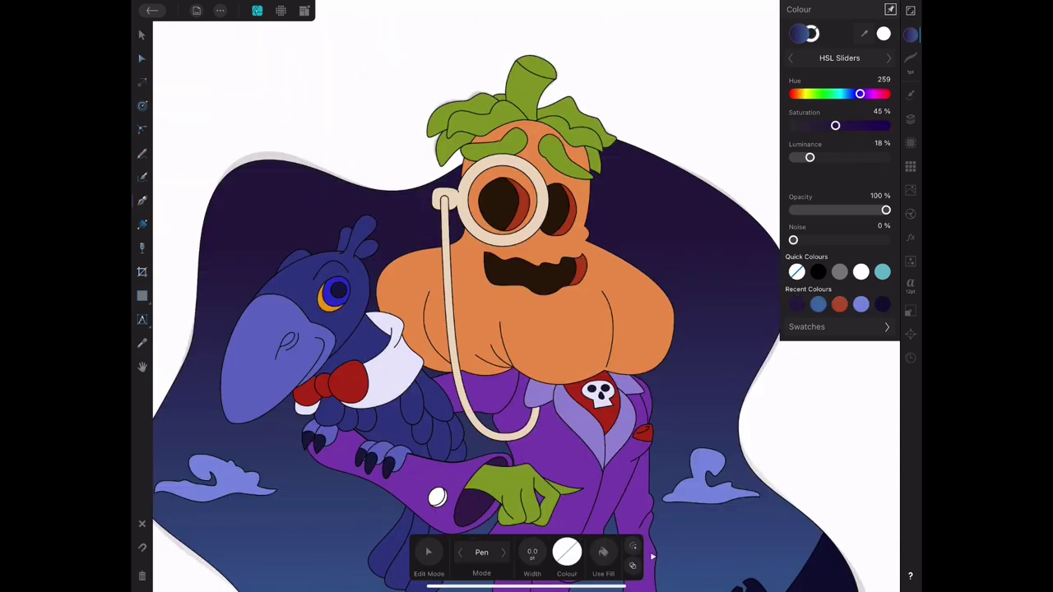
drag(557, 292, 613, 317)
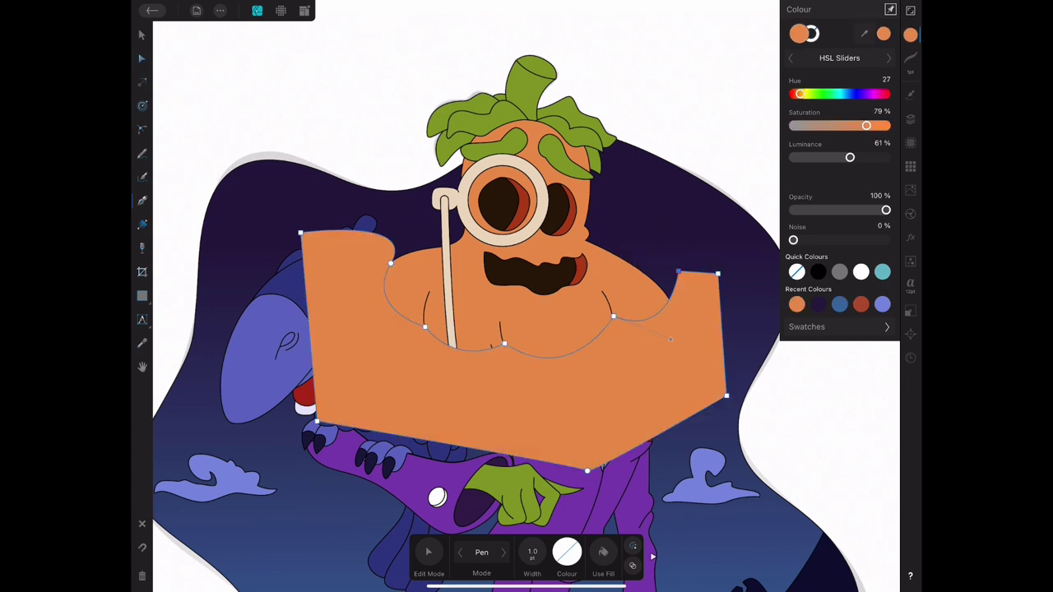
drag(793, 125, 866, 125)
drag(797, 93, 799, 93)
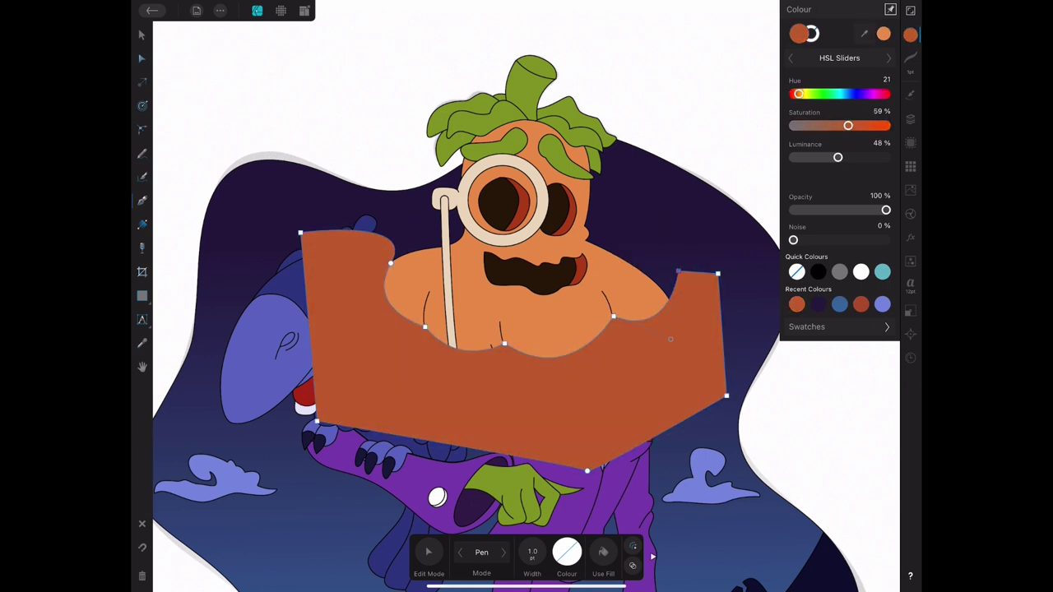
click(141, 34)
Insert the shading inside the pumpkin head and give it a Gaussian Blur effect.
click(219, 10)
click(262, 129)
click(220, 10)
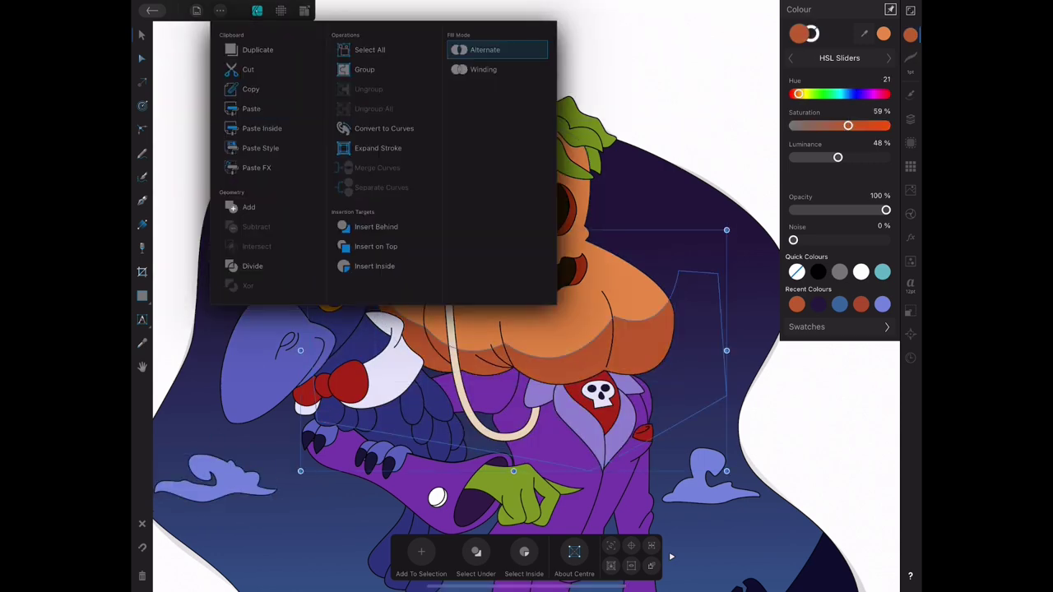
click(910, 237)
click(911, 237)
click(911, 237)
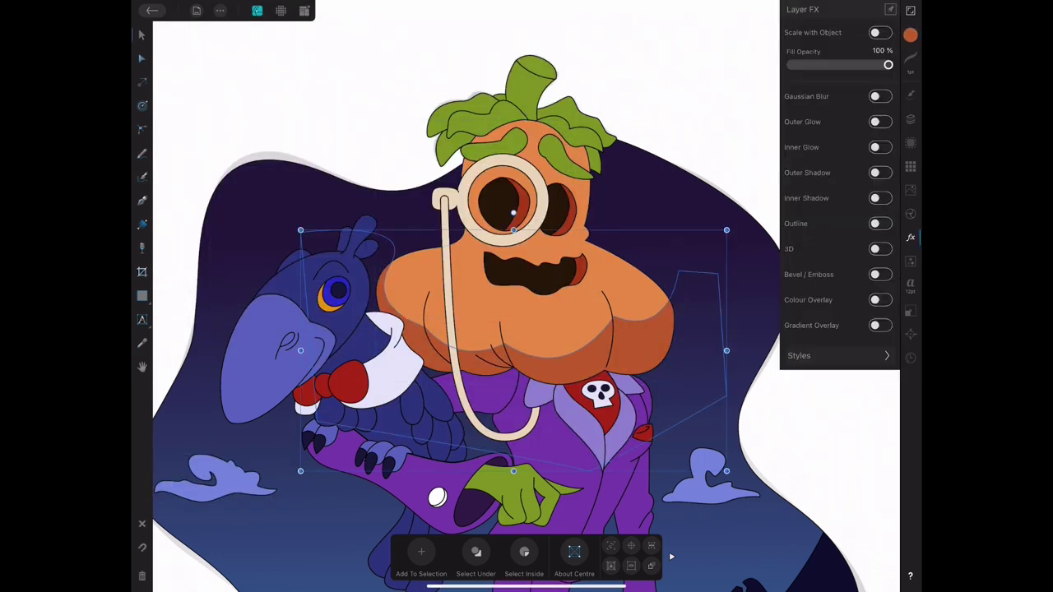
click(806, 96)
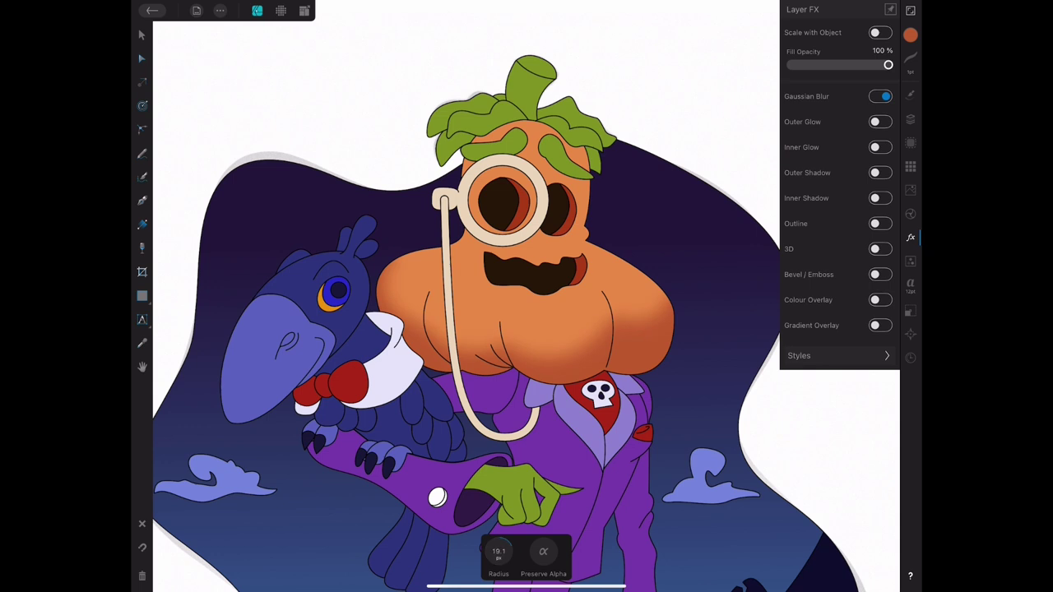
Darken the blurred orange shading slightly.
click(911, 237)
click(910, 34)
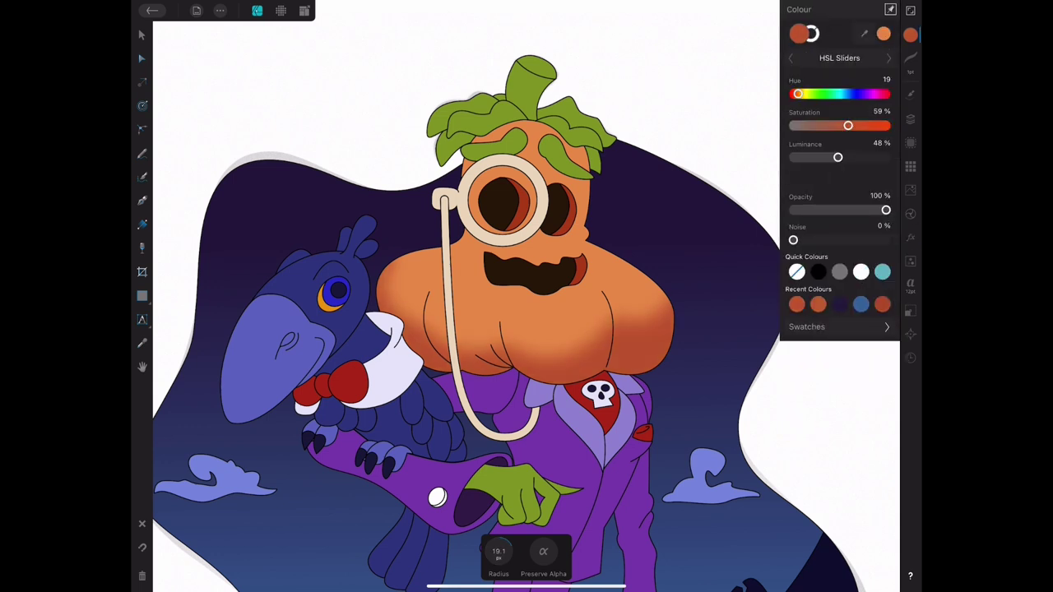
drag(858, 125, 832, 157)
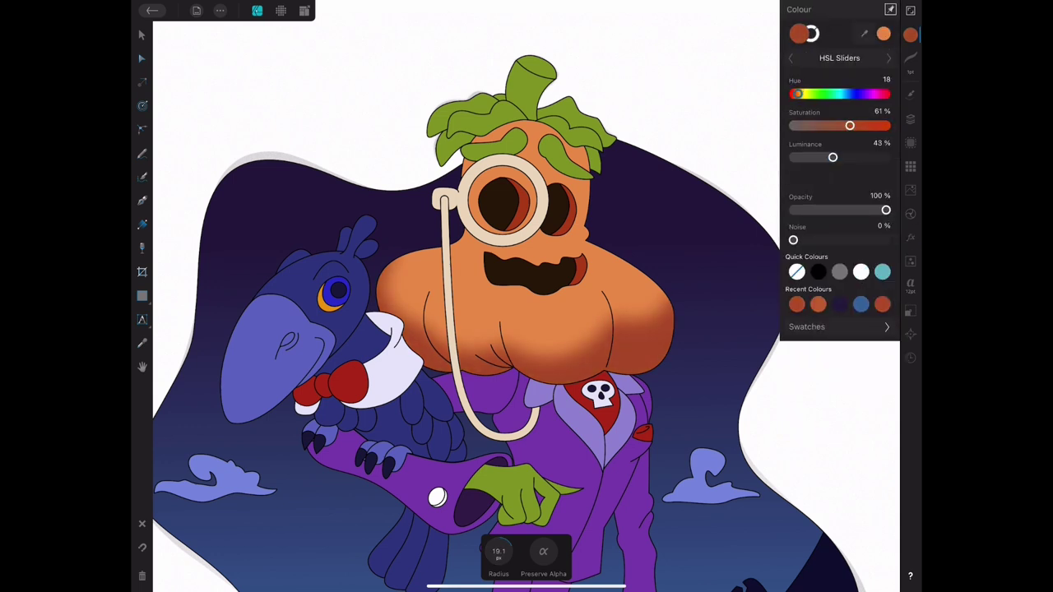
key(p)
scroll(384, 206, up, 3)
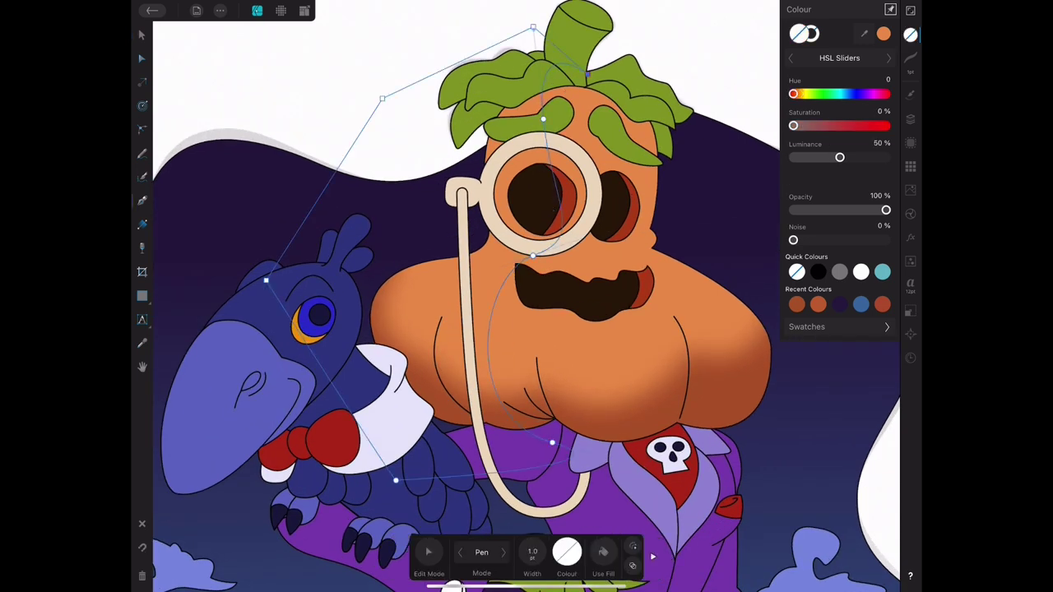
Close the brown shading path, cut it and paste it inside the pumpkin head.
click(533, 28)
click(141, 34)
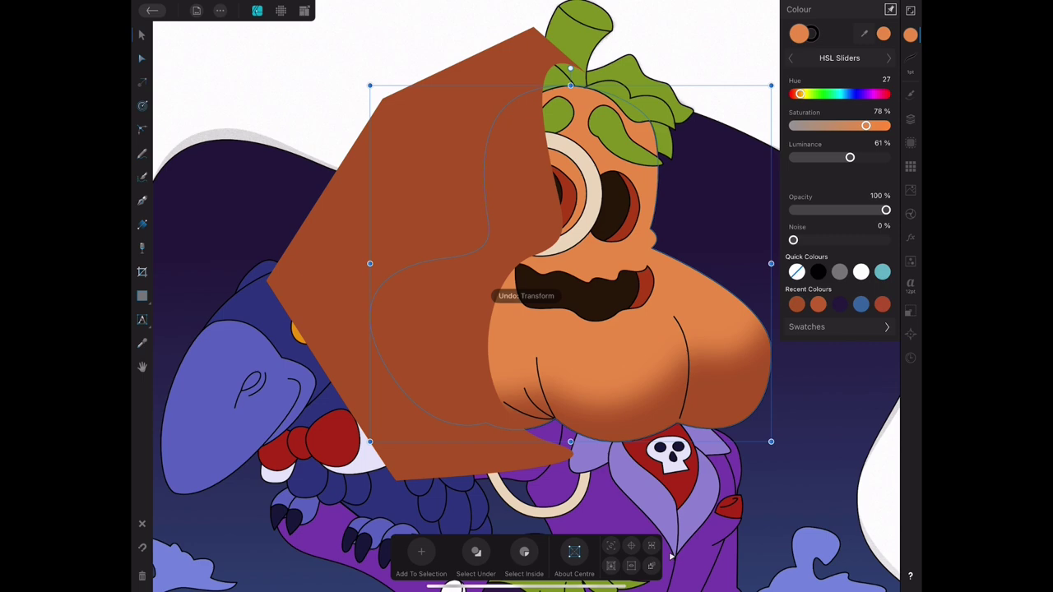
click(220, 10)
click(248, 69)
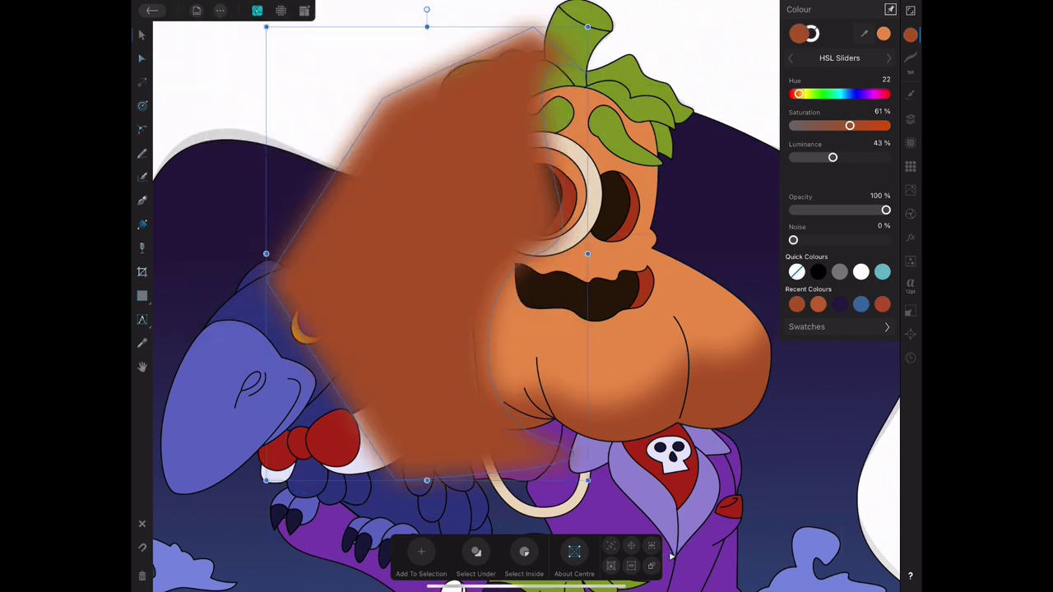
click(261, 128)
Recolour the clipped shading a darker red-brown along the pumpkin's bottom edge.
scroll(527, 296, down, 3)
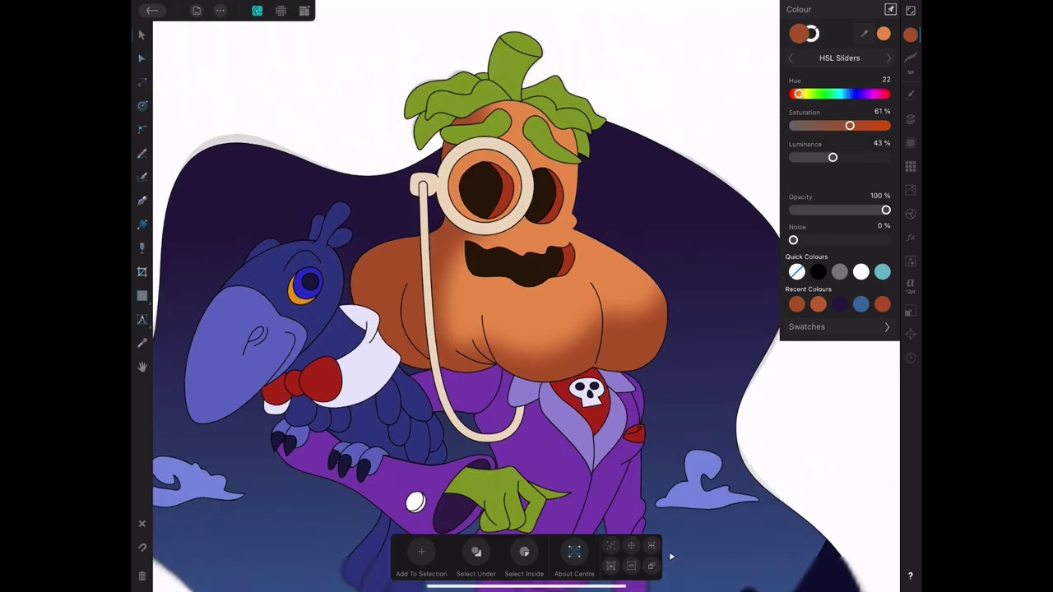
click(395, 321)
click(881, 304)
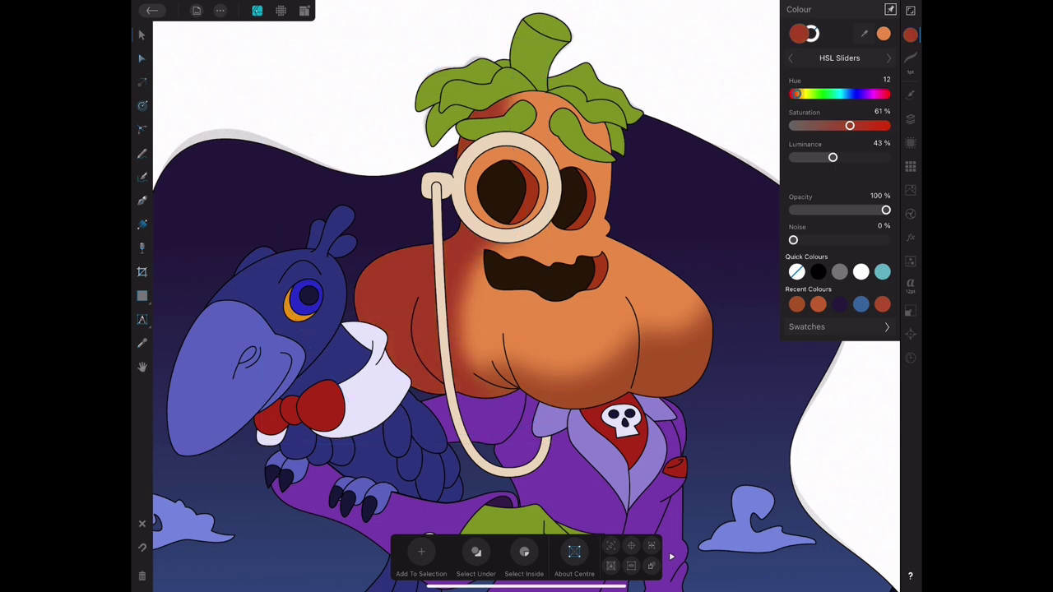
click(461, 346)
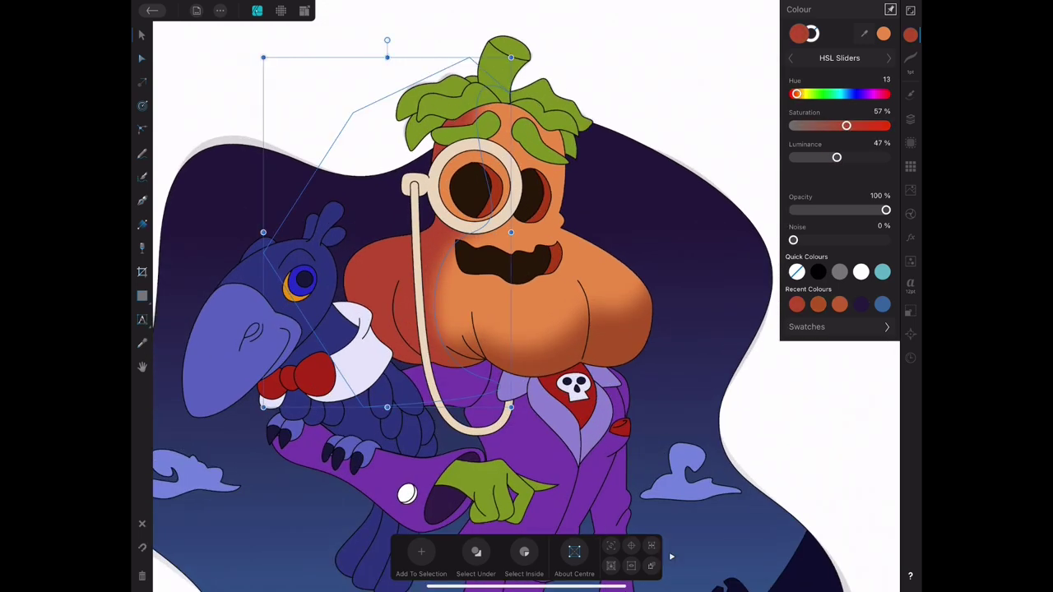
scroll(407, 493, down, 2)
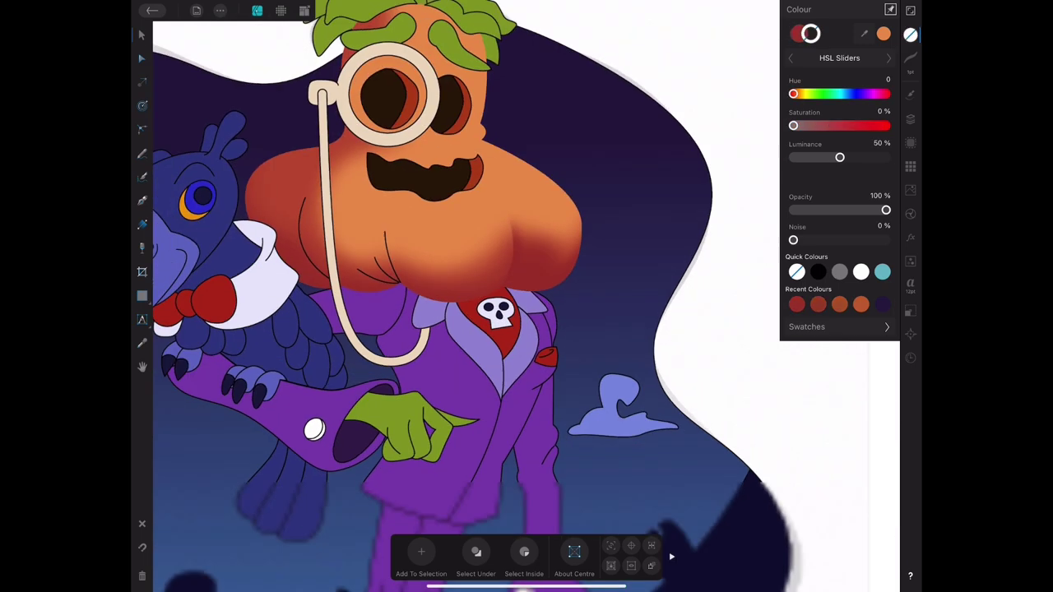
scroll(461, 296, up, 2)
click(526, 246)
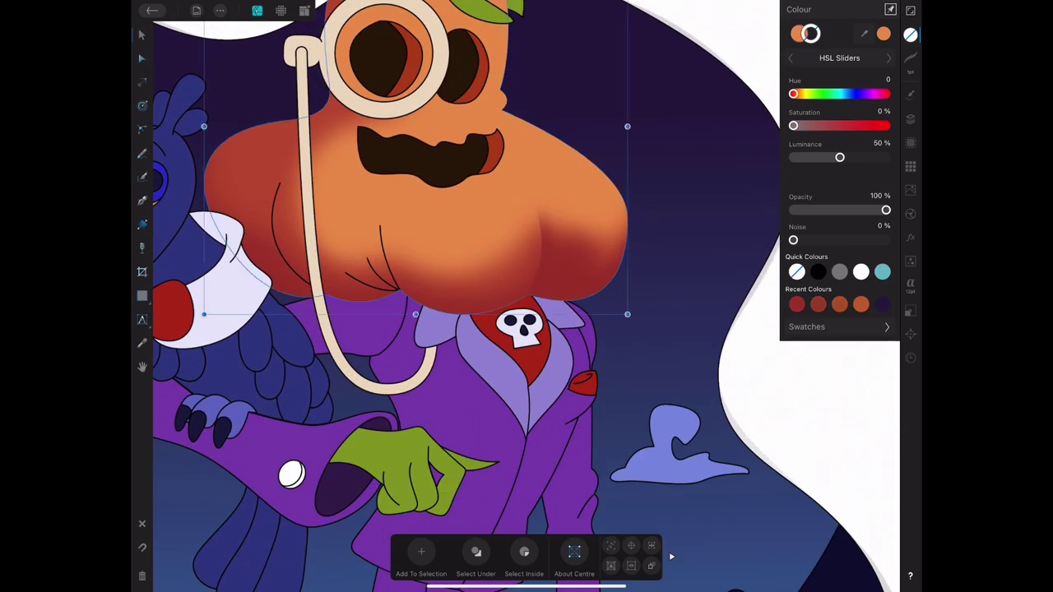
click(142, 58)
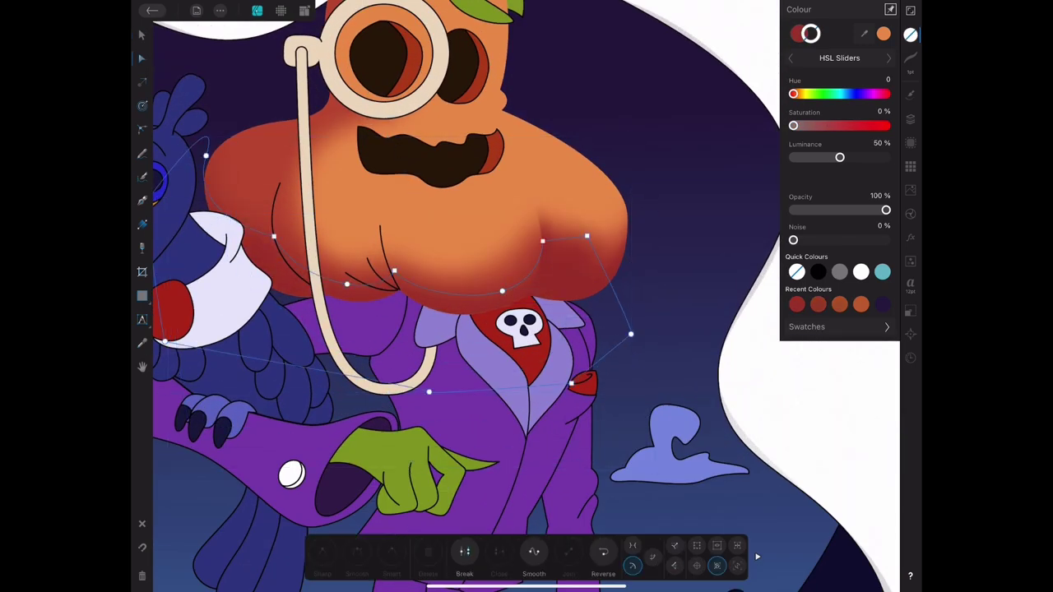
key(v)
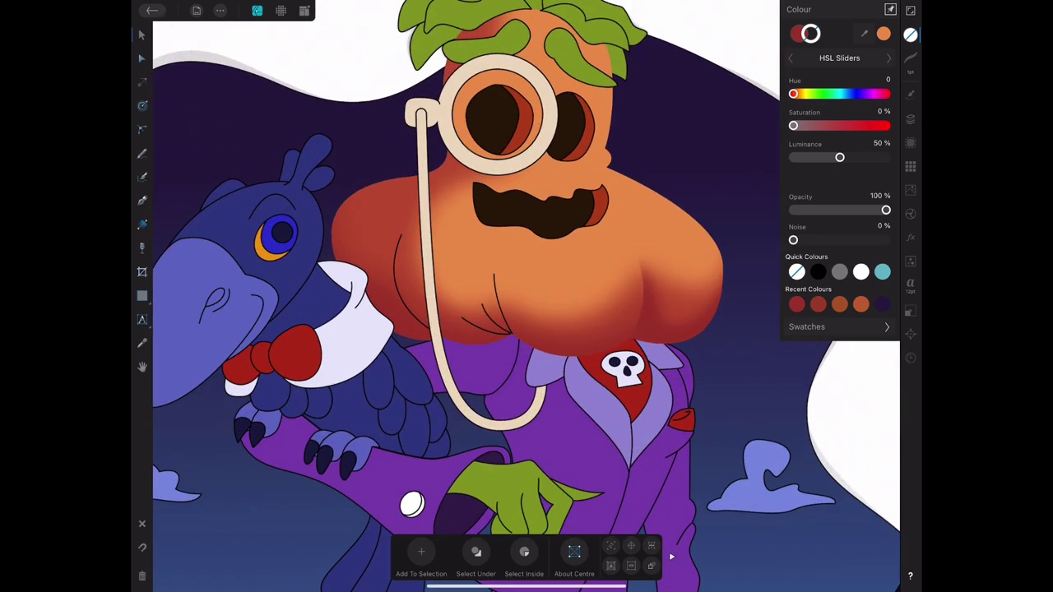
key(p)
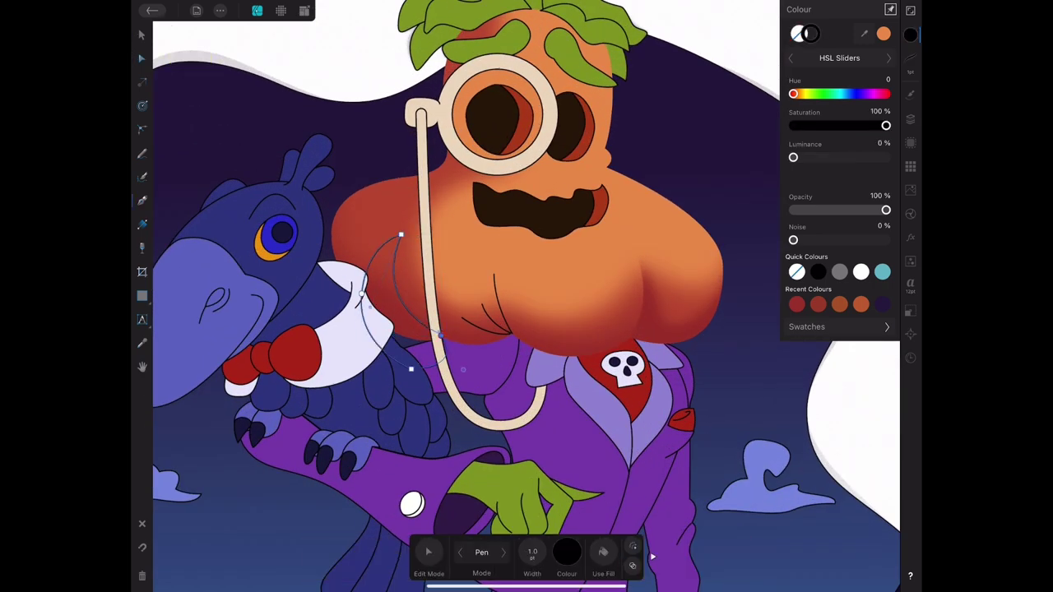
Fade the small red shading behind the collar with a transparency gradient.
key(ctrl+z)
key(v)
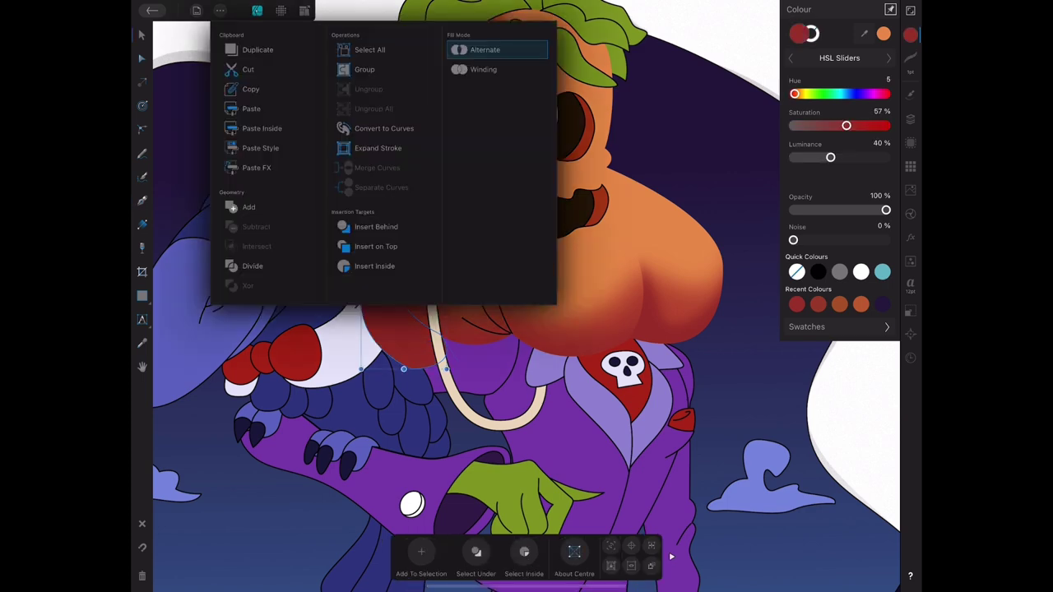
ctrl+click(403, 300)
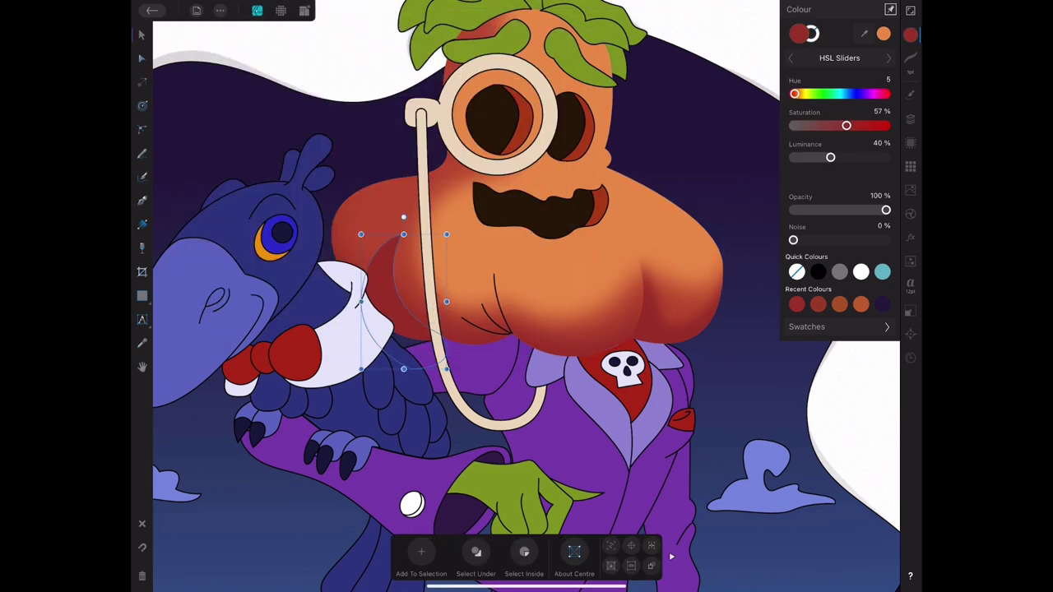
click(384, 291)
key(ctrl+z)
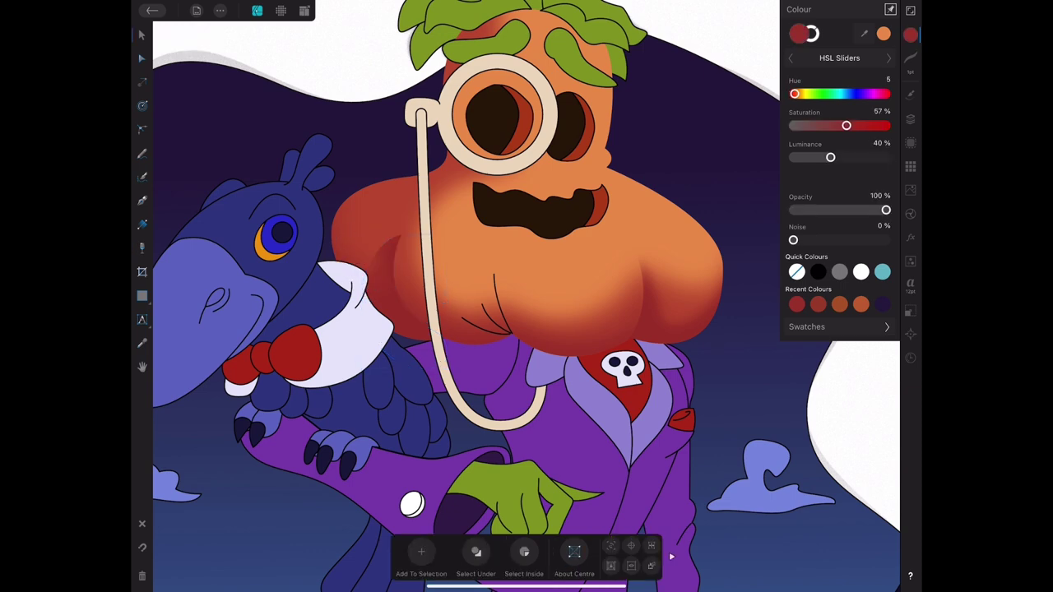
click(220, 10)
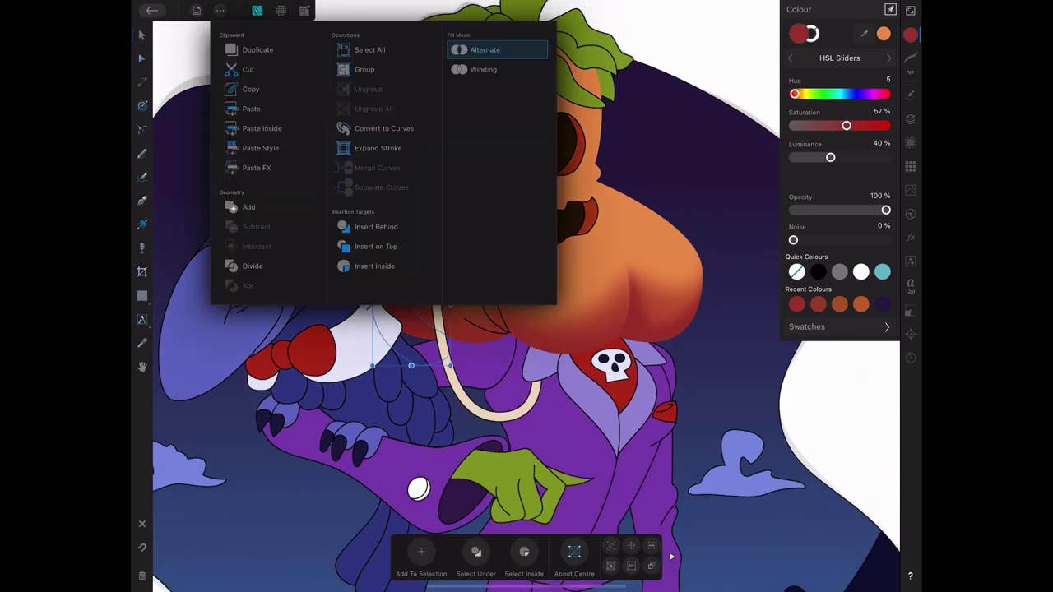
click(219, 10)
click(142, 247)
drag(388, 265, 396, 303)
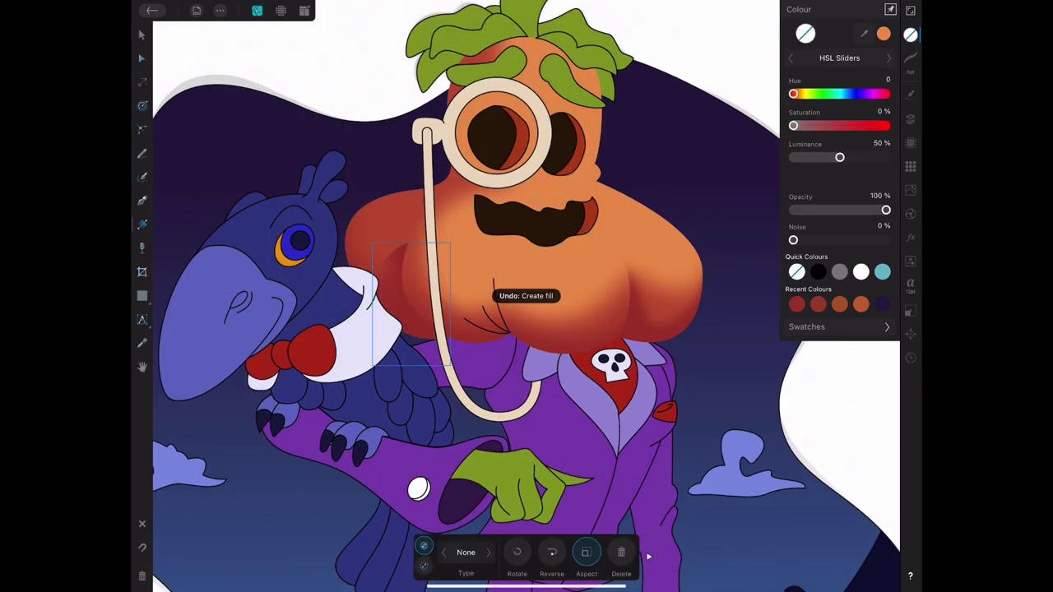
key(v)
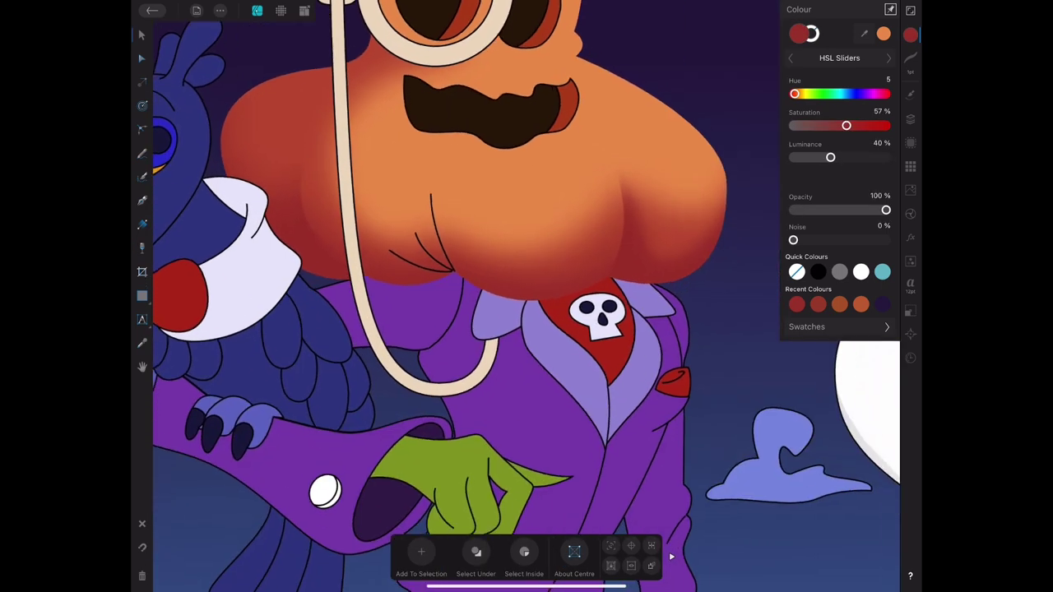
Move a shading shape onto the pumpkin's chin, rotate it, and add a linear gradient.
click(324, 230)
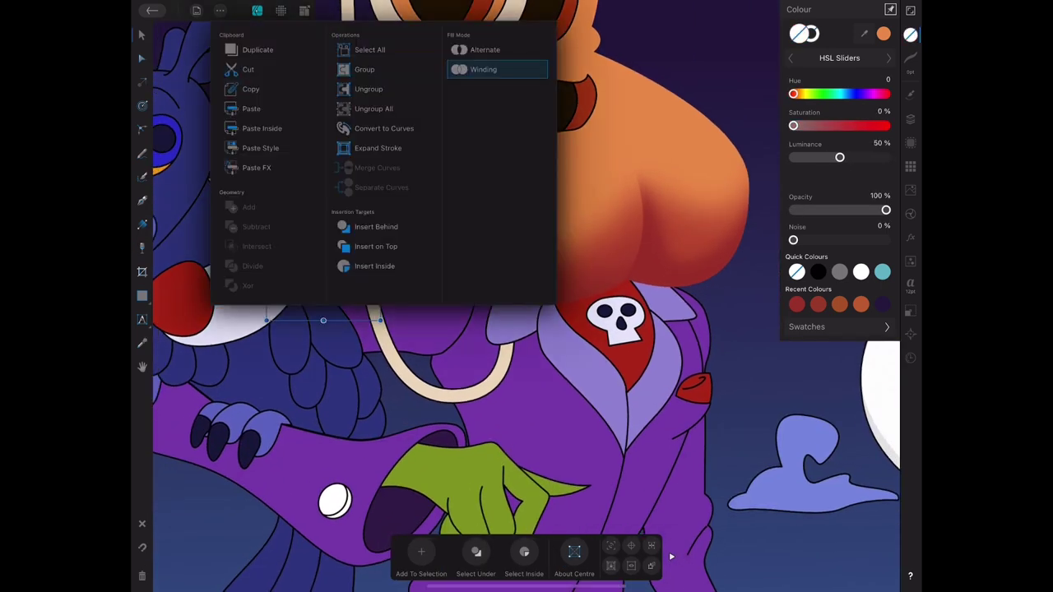
drag(323, 230, 434, 238)
drag(434, 124, 467, 125)
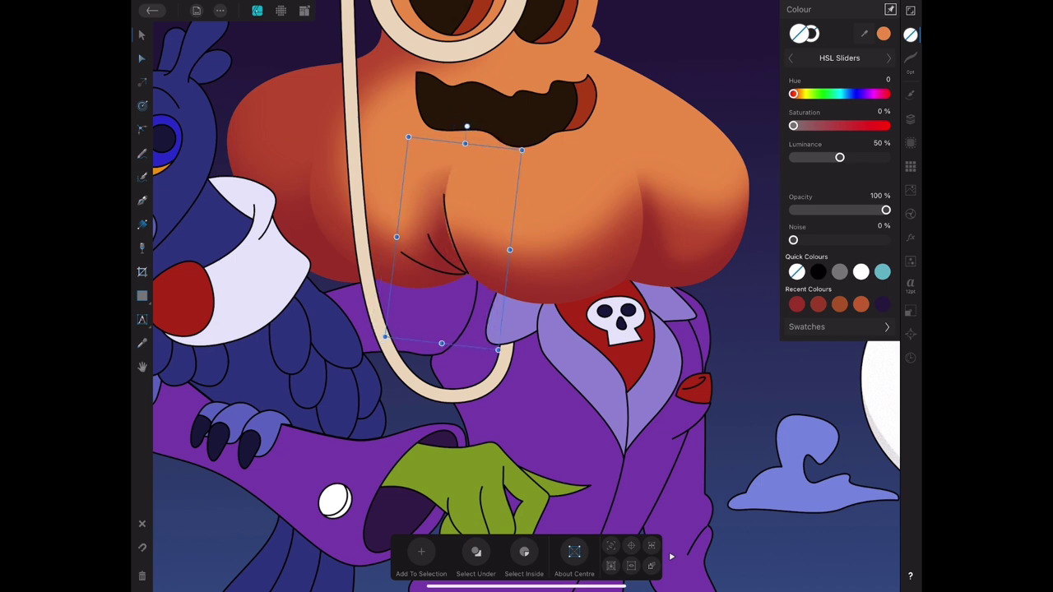
drag(452, 239, 429, 252)
click(141, 247)
key(v)
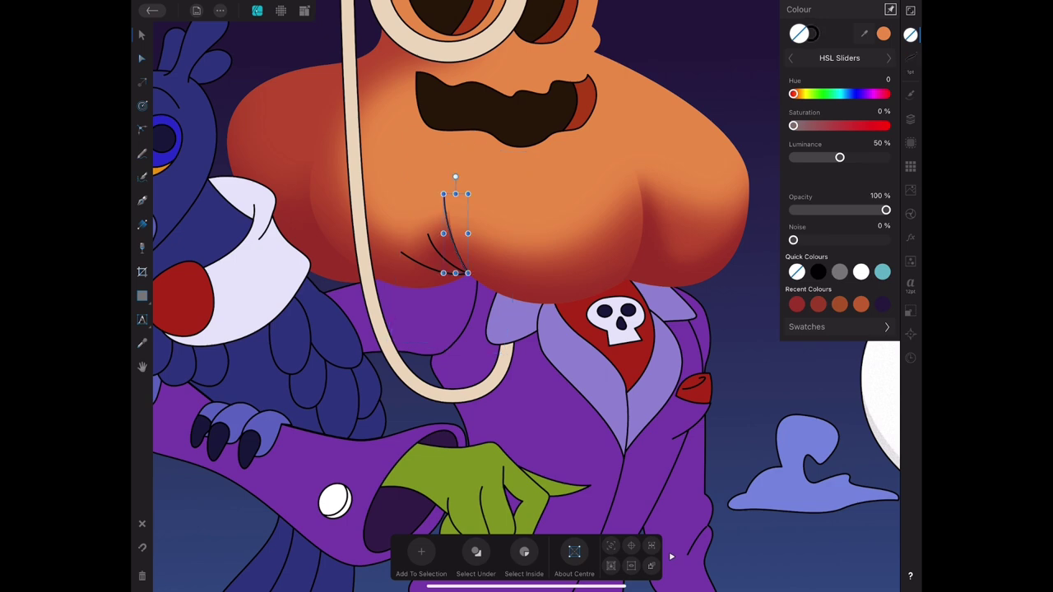
Check the chin shading's Gaussian Blur, then rotate and enlarge it about 45°.
click(695, 386)
scroll(526, 296, down, 3)
scroll(527, 297, up, 2)
click(522, 230)
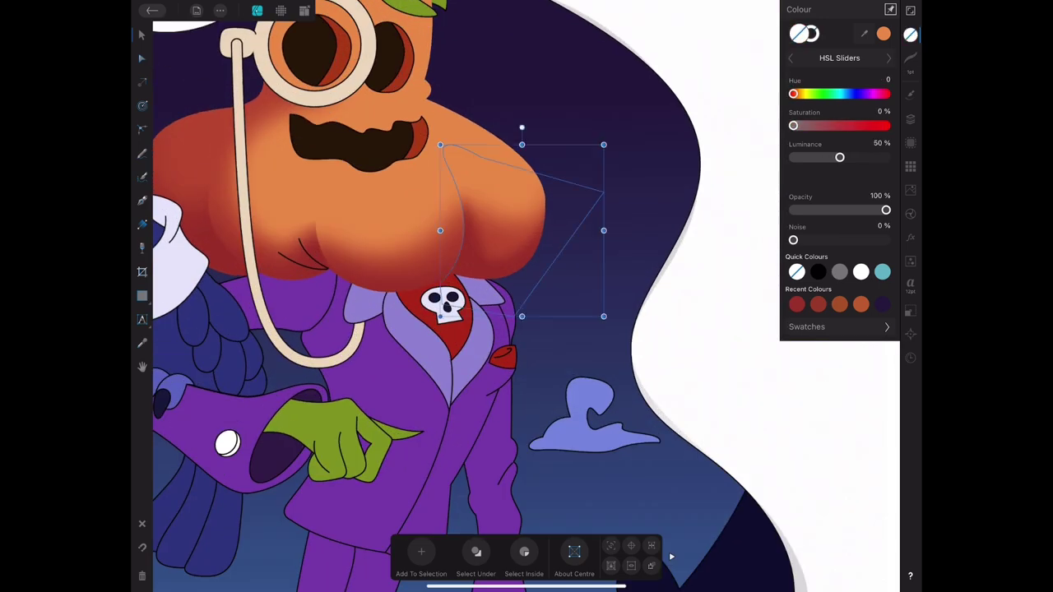
click(494, 238)
click(909, 238)
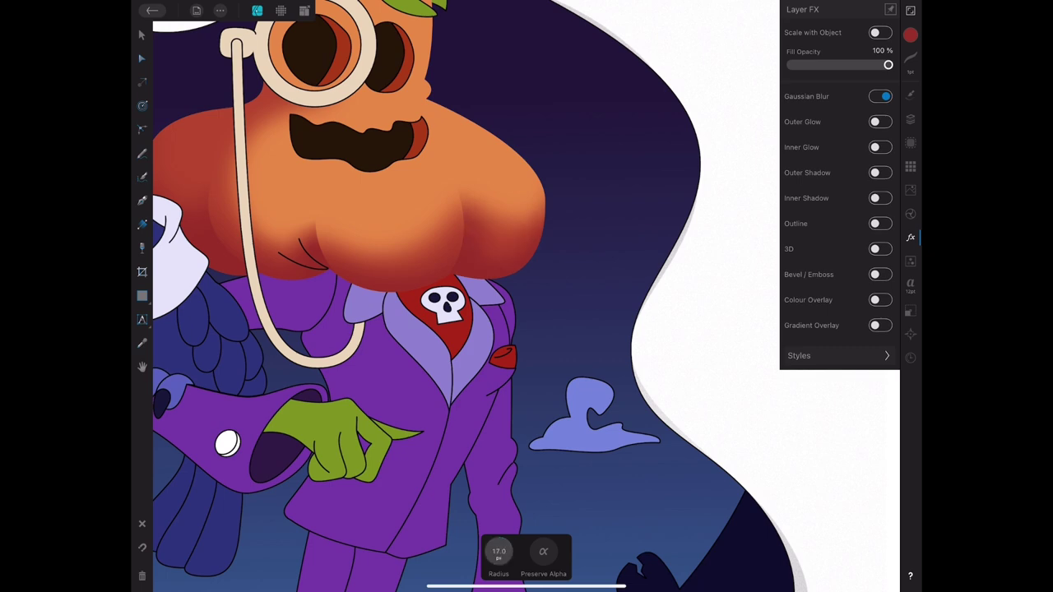
click(494, 242)
scroll(527, 296, up, 5)
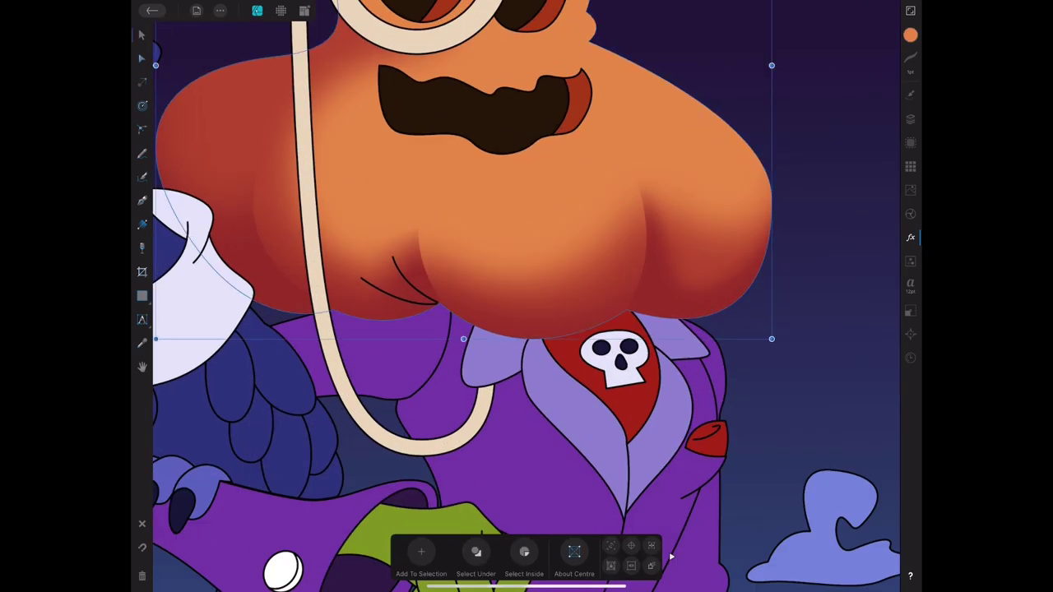
click(219, 10)
drag(428, 273, 399, 270)
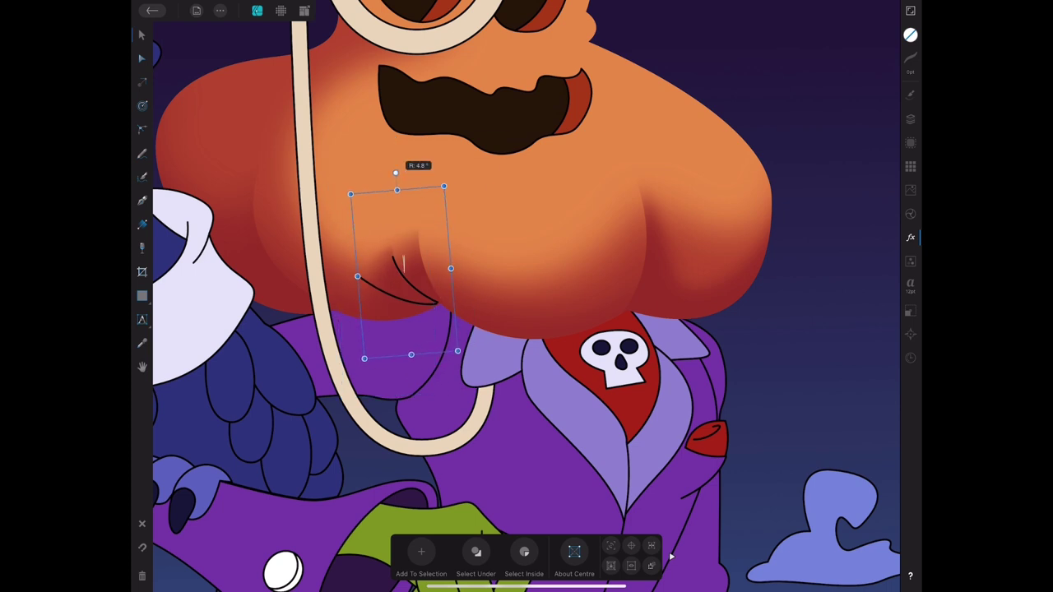
click(220, 10)
drag(396, 172, 316, 182)
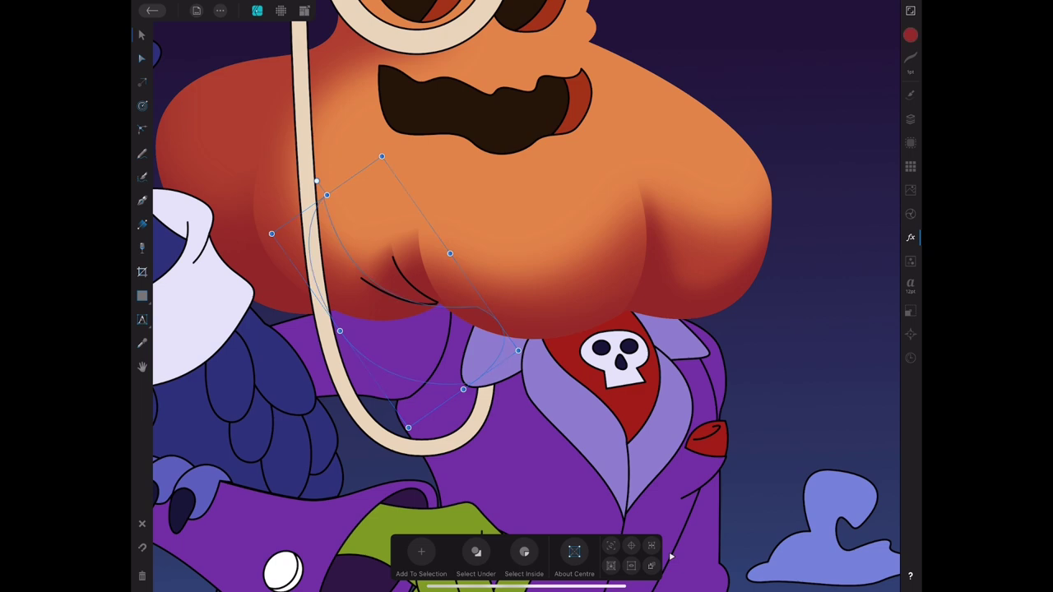
Undo the last chin shading transform and edit its gradient.
click(141, 58)
click(141, 35)
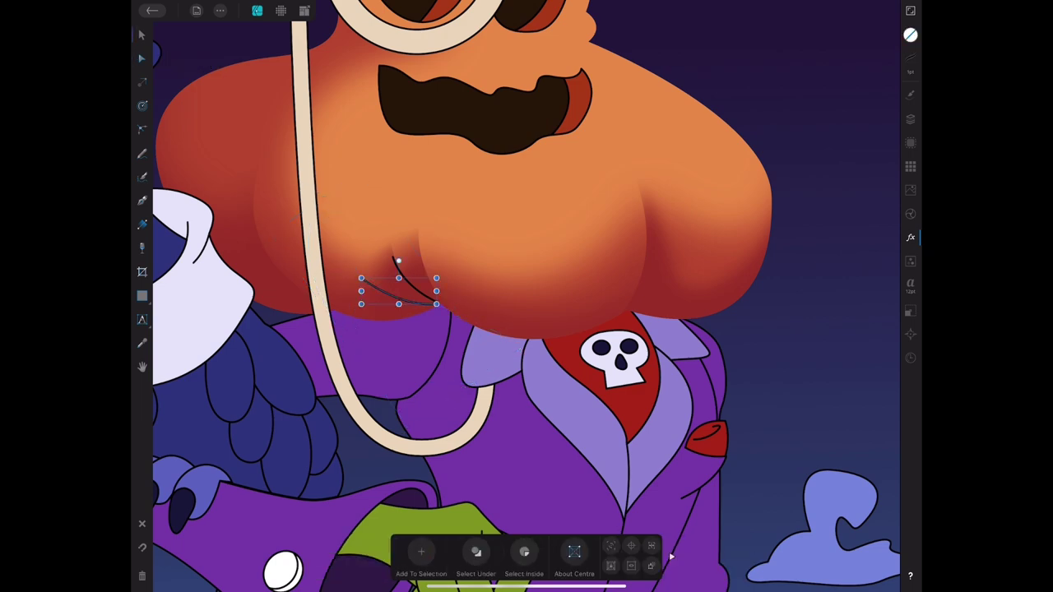
scroll(526, 296, down, 5)
scroll(527, 297, up, 5)
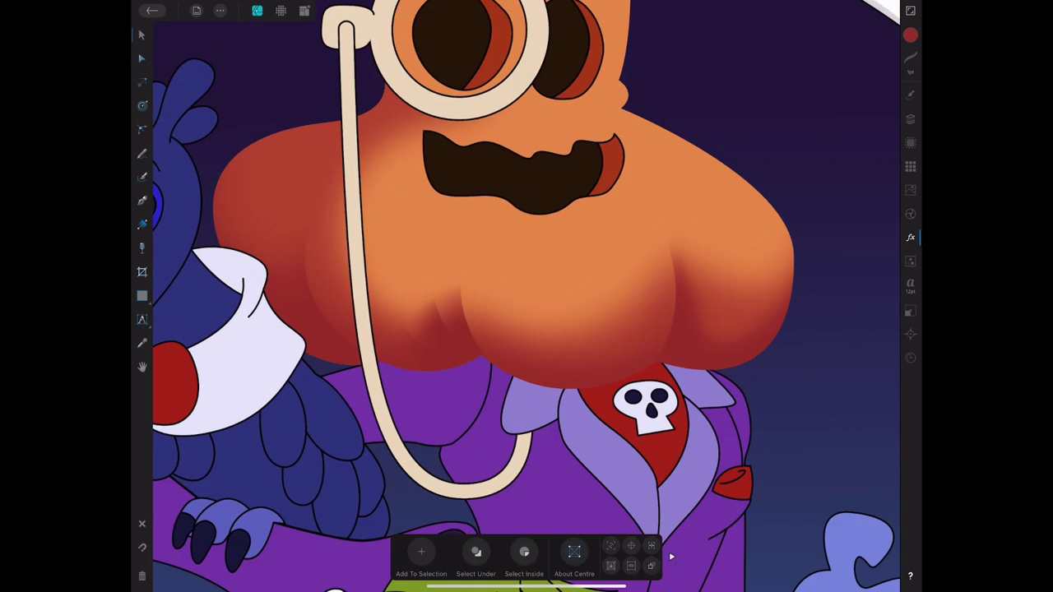
key(ctrl+z)
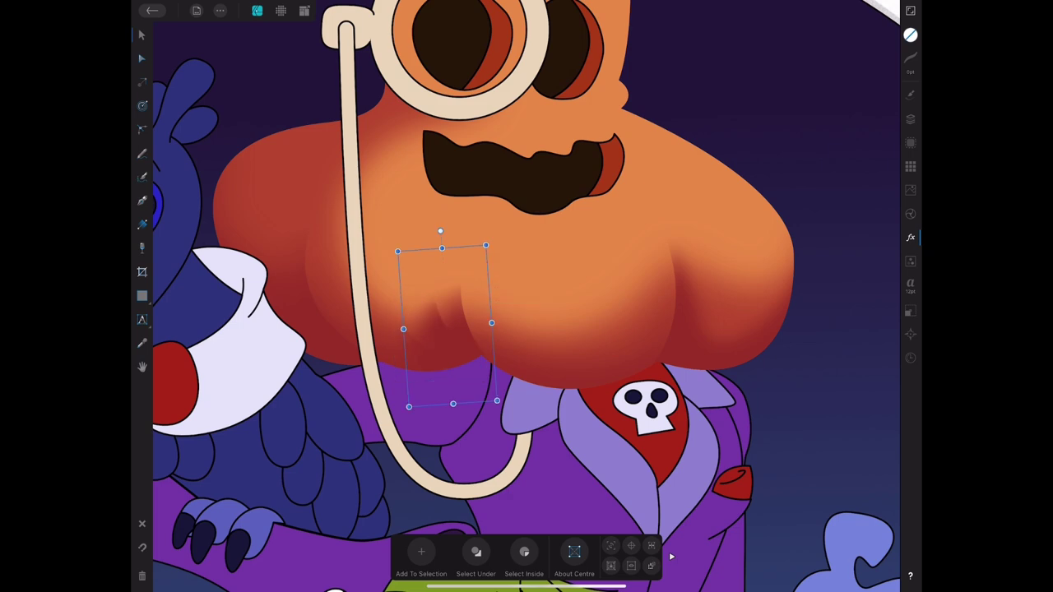
key(g)
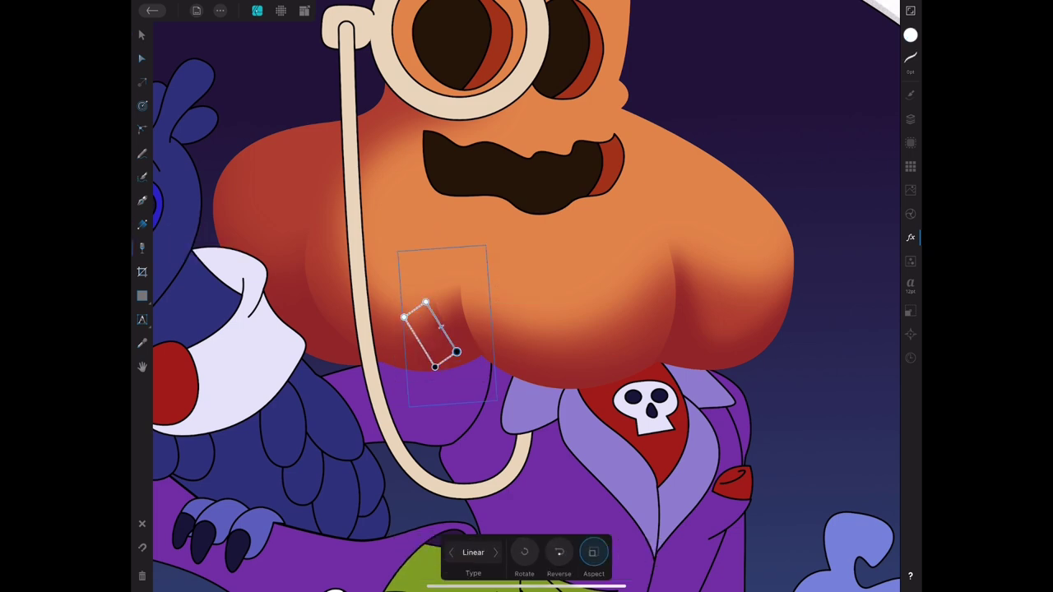
Review the chin shading's nodes while zooming around the pumpkin's lower face.
scroll(526, 296, down, 5)
key(v)
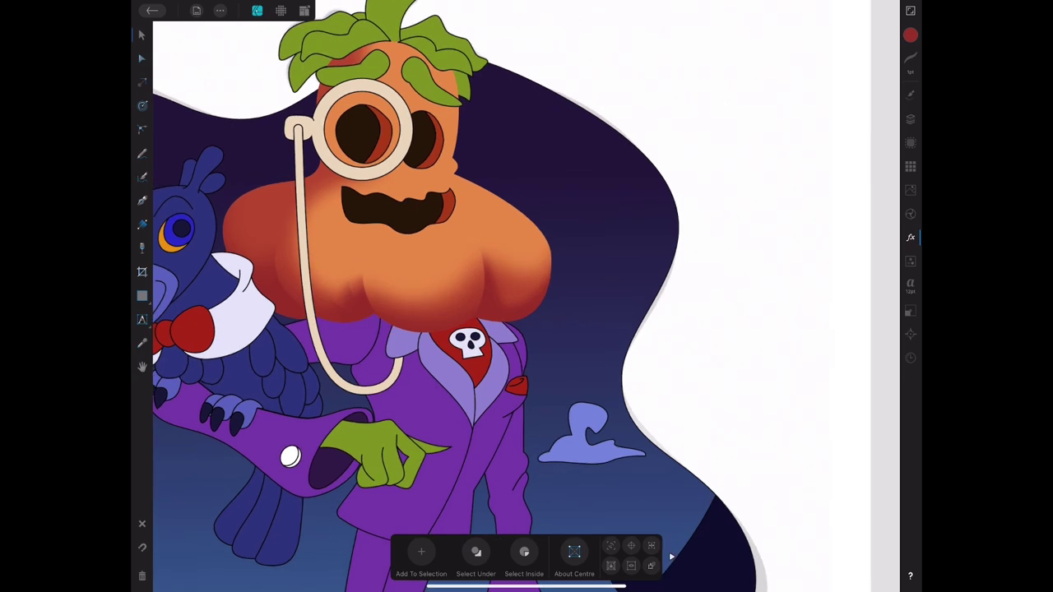
key(a)
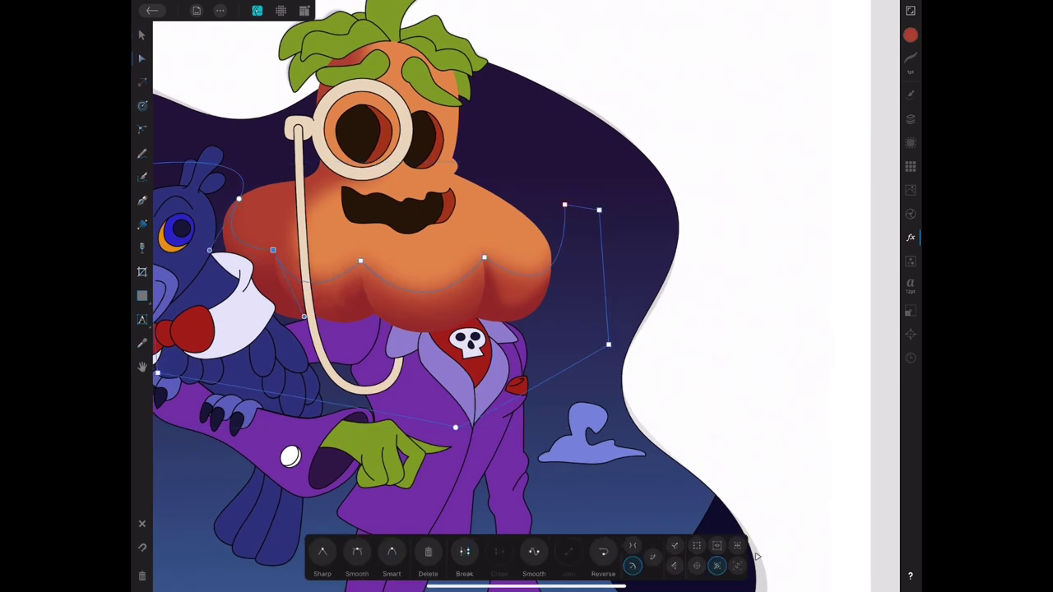
key(v)
scroll(527, 296, down, 2)
scroll(527, 296, up, 3)
scroll(526, 297, down, 3)
scroll(526, 296, up, 4)
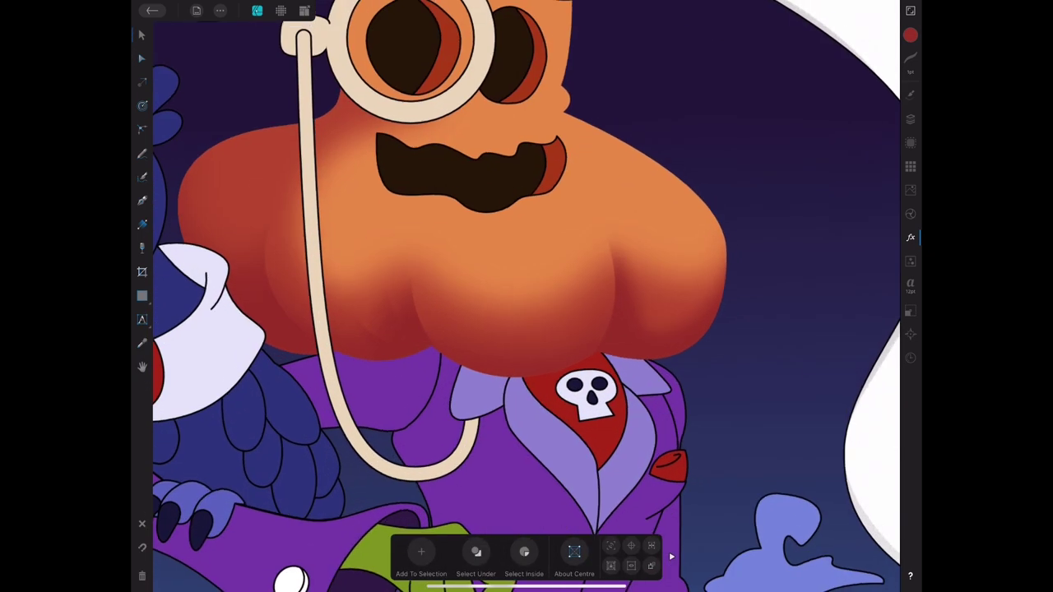
scroll(526, 296, up, 2)
key(p)
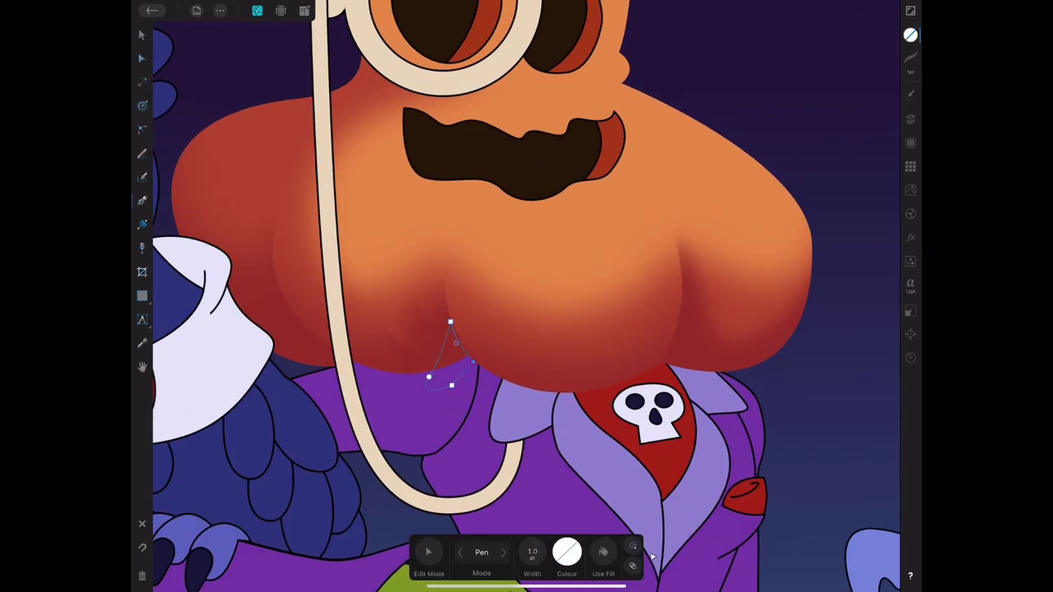
Fill the triangle dark red, send it behind the orange shape and rotate it slightly.
click(911, 34)
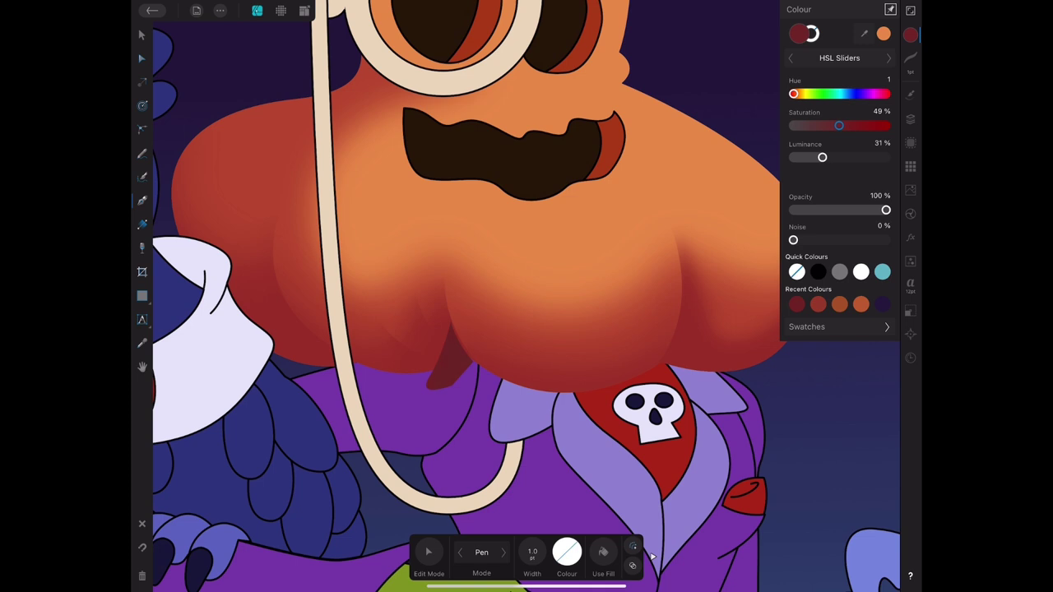
click(220, 10)
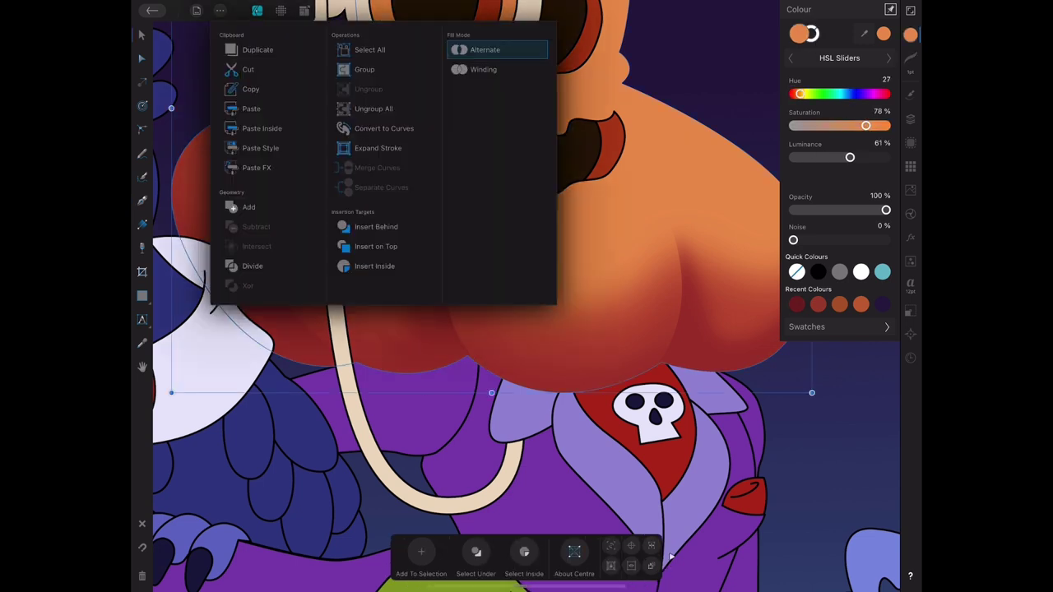
click(482, 47)
click(449, 350)
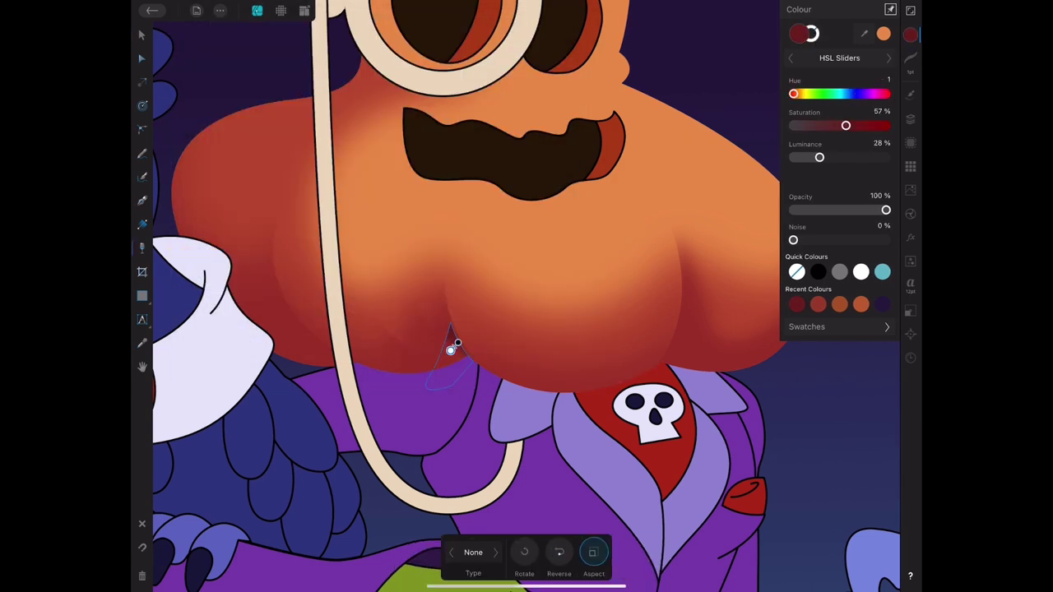
scroll(527, 296, down, 5)
scroll(527, 296, up, 6)
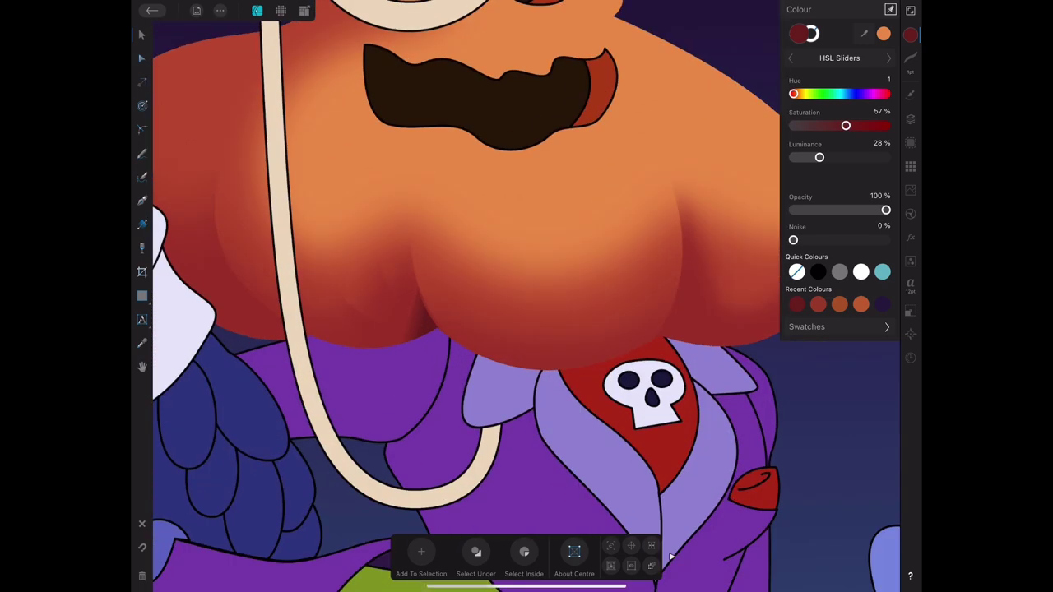
drag(414, 249, 403, 305)
scroll(526, 296, down, 5)
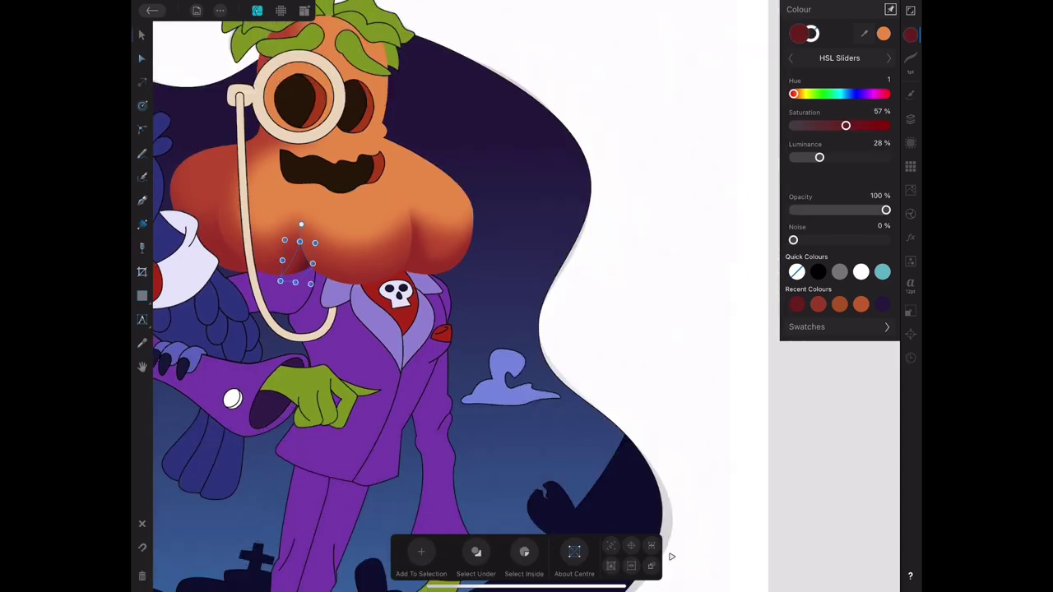
scroll(526, 296, up, 5)
scroll(527, 296, down, 5)
scroll(527, 297, up, 6)
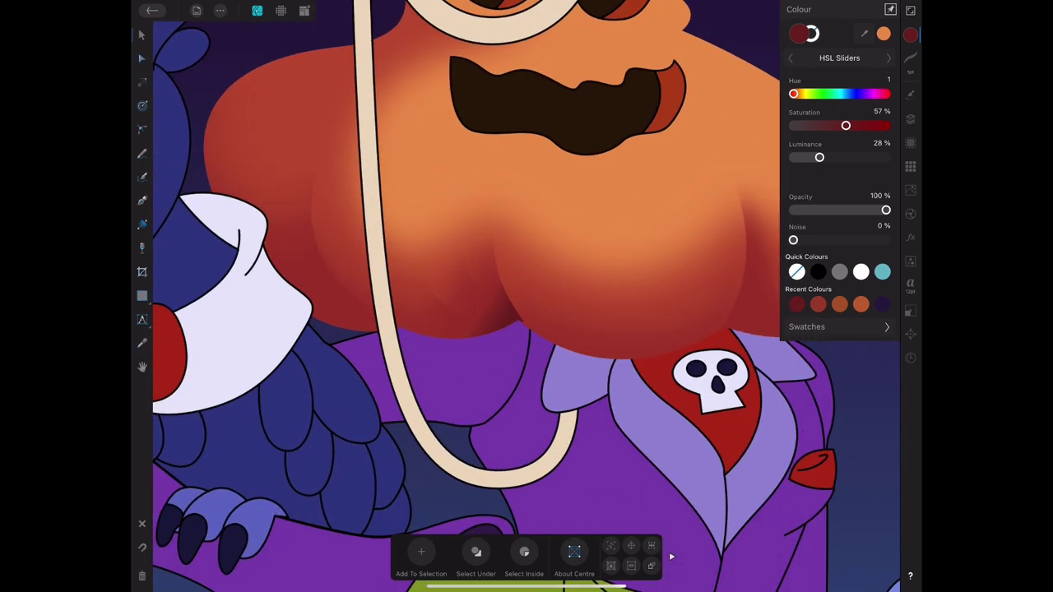
Draw a second shadow shape with the Pen and fill it dark red.
key(p)
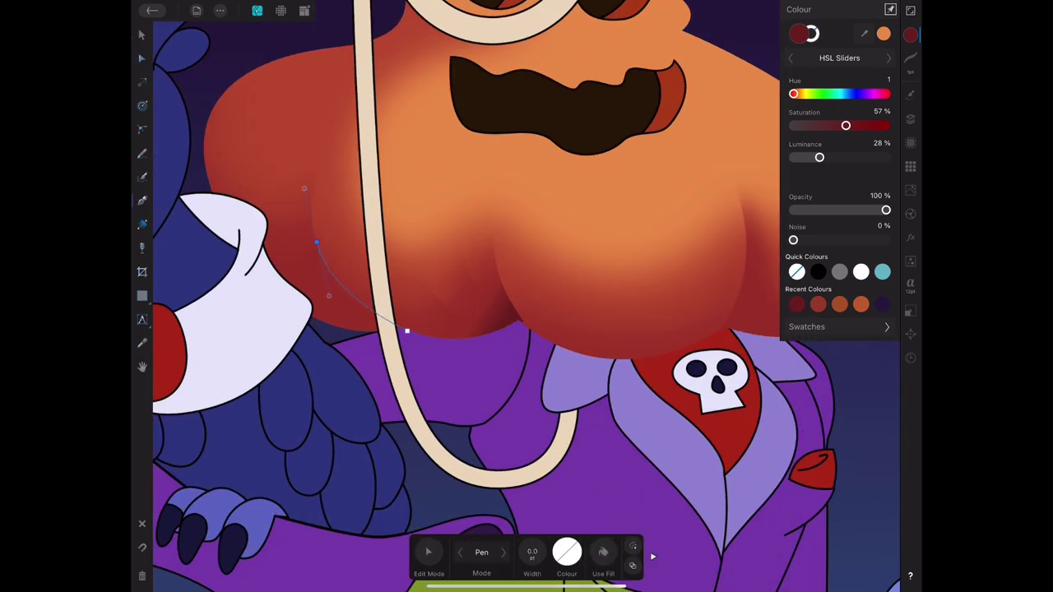
click(317, 243)
click(796, 305)
click(142, 34)
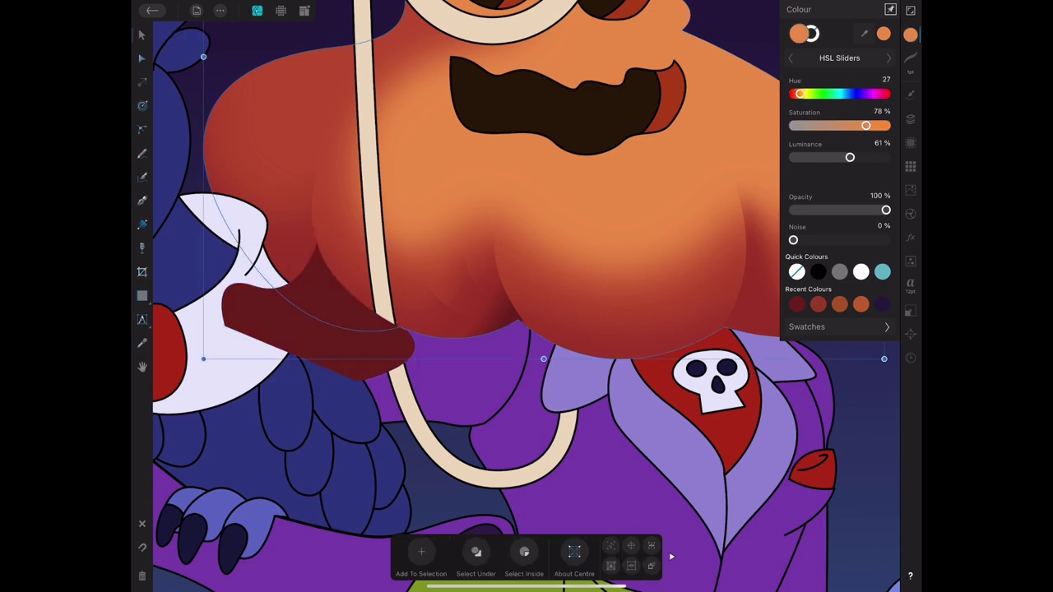
click(486, 305)
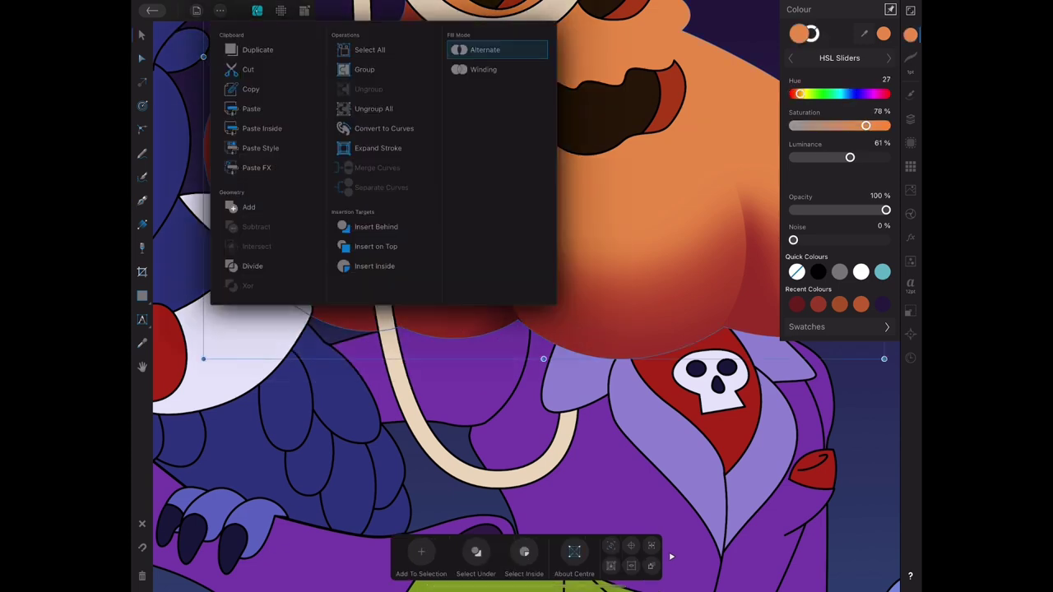
Fade the new shadow toward one edge with a transparency gradient.
key(a)
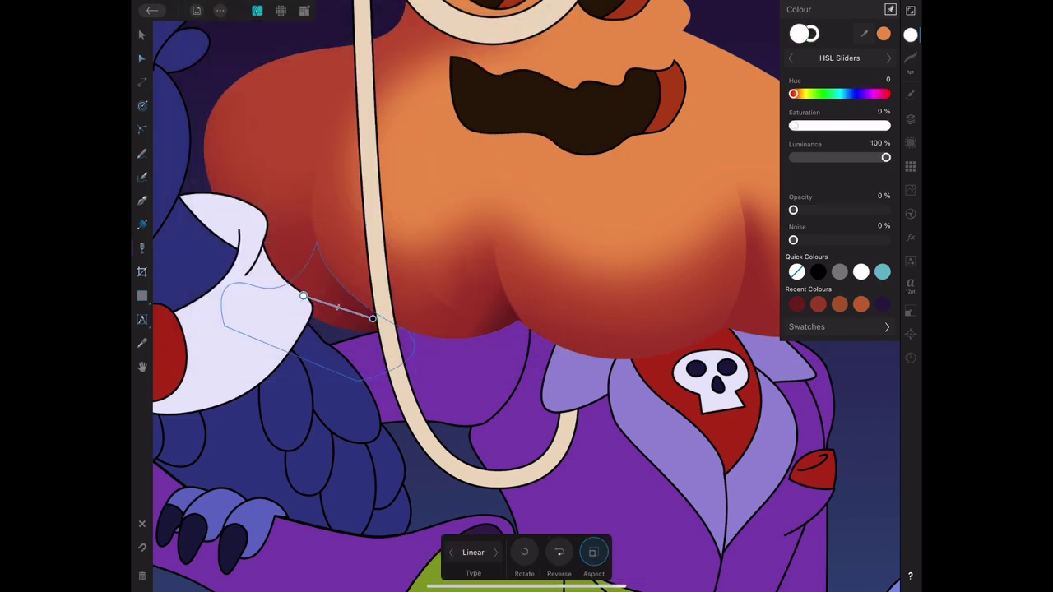
drag(359, 313, 294, 296)
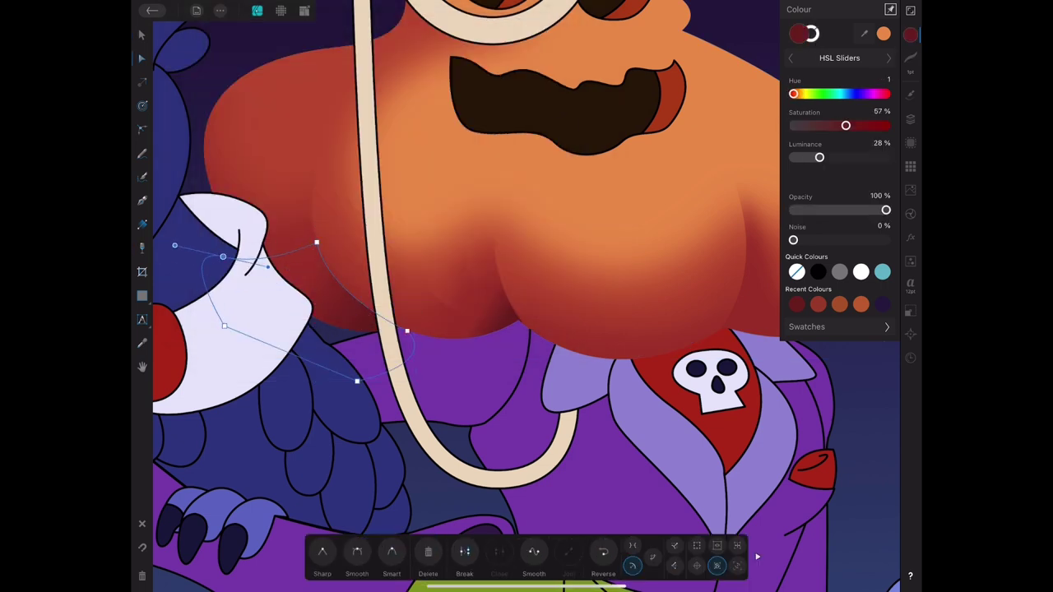
key(p)
key(y)
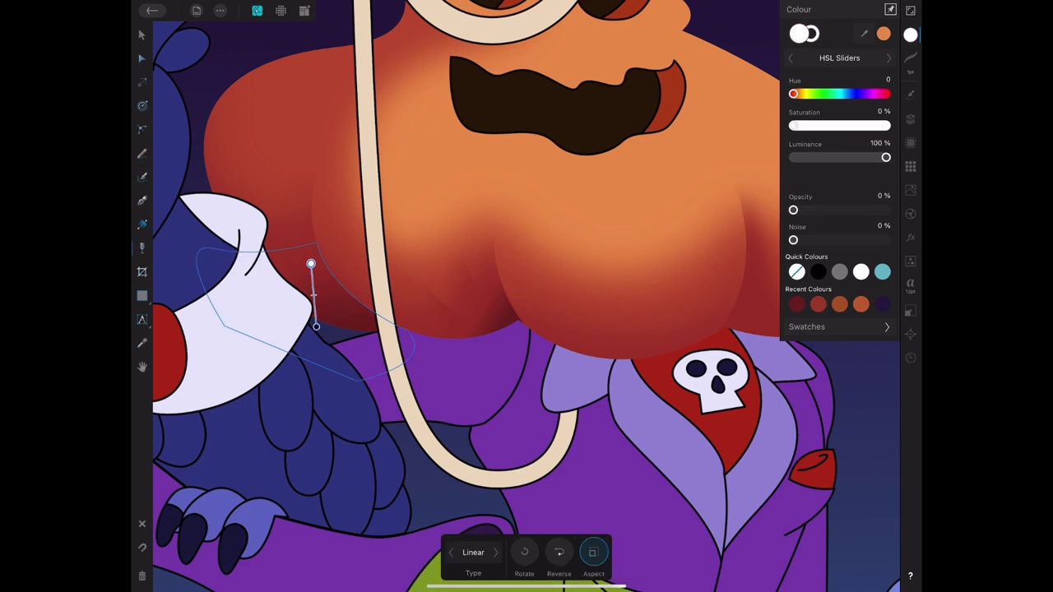
key(v)
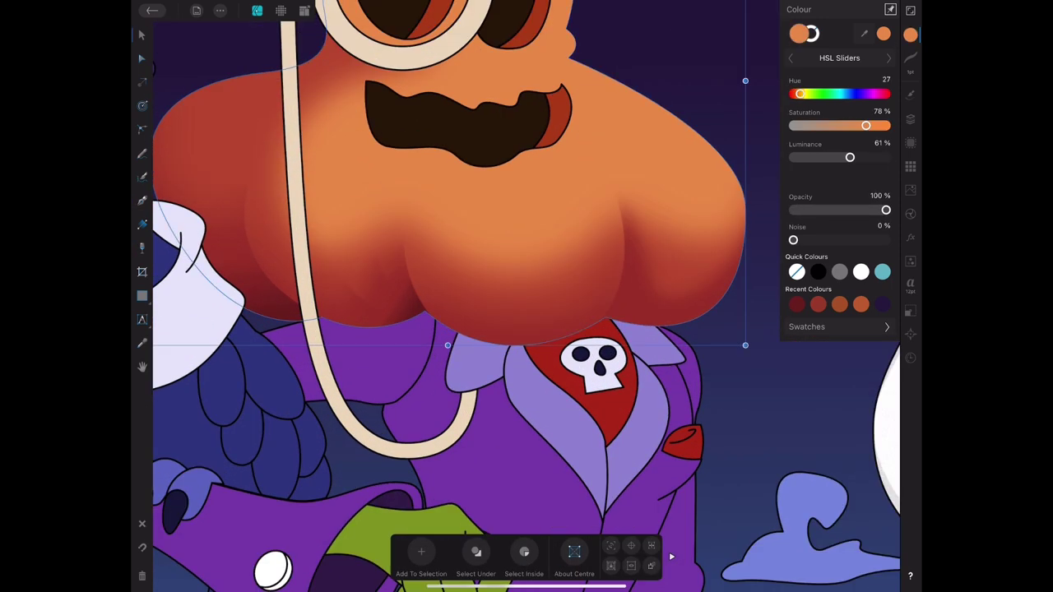
Stretch the shadow over the chin and darken it to 57% saturation, 28% luminance.
drag(430, 198, 493, 169)
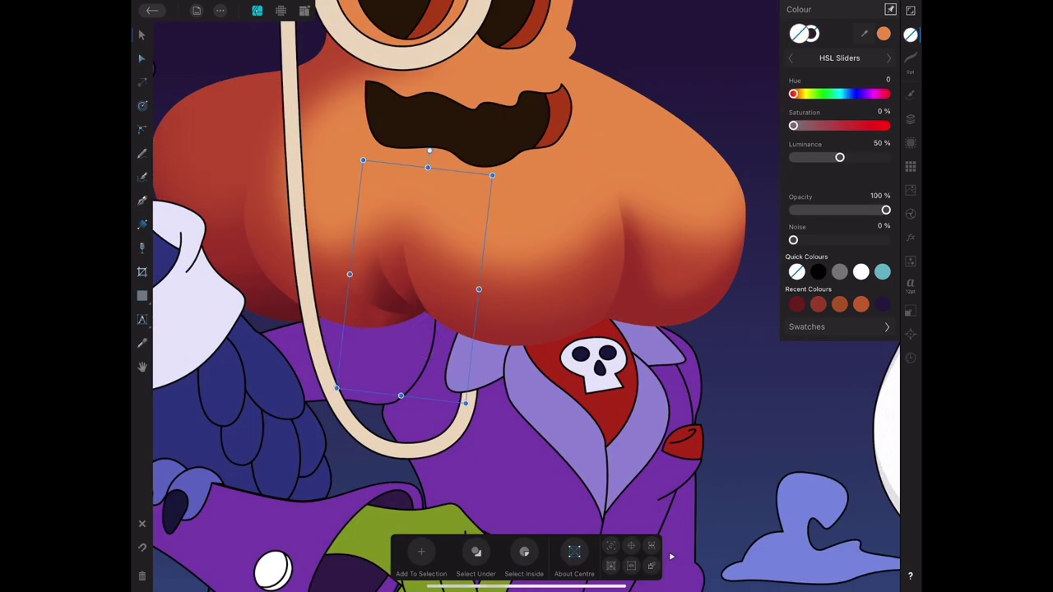
drag(830, 158, 819, 157)
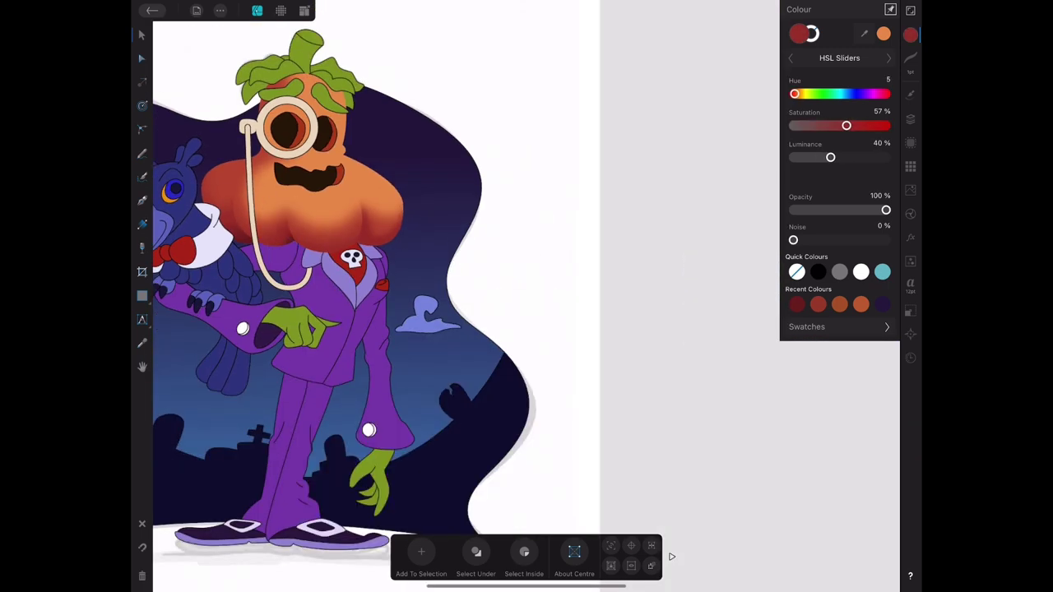
key(ctrl+shift+z)
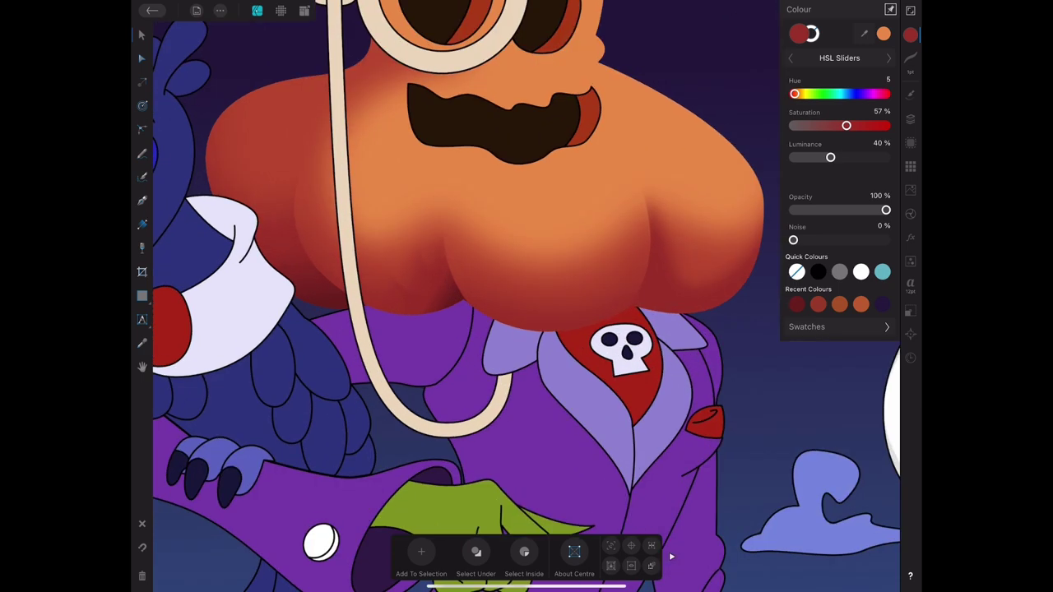
click(438, 290)
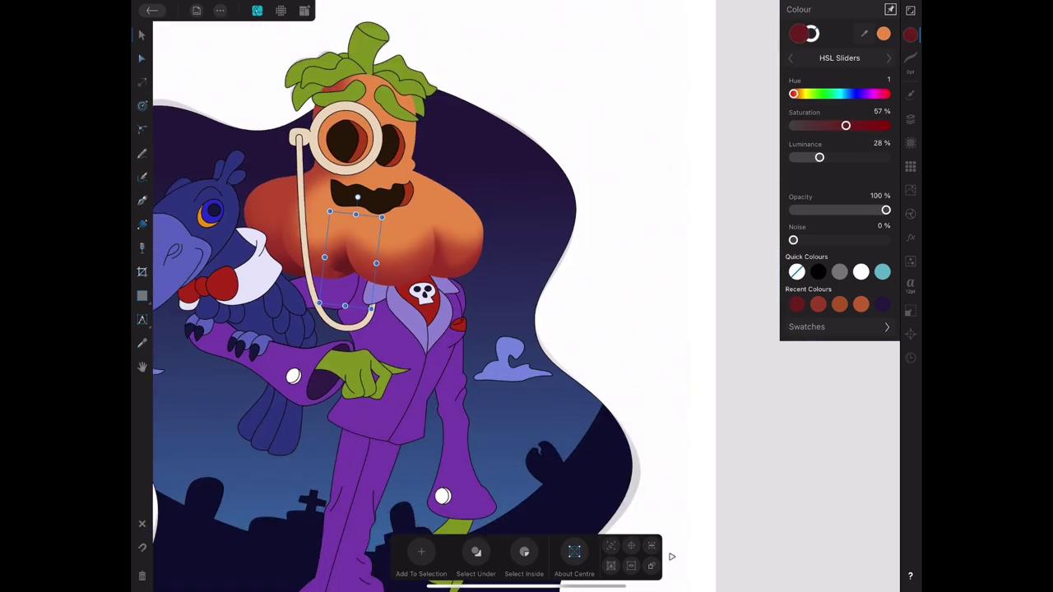
scroll(526, 296, up, 3)
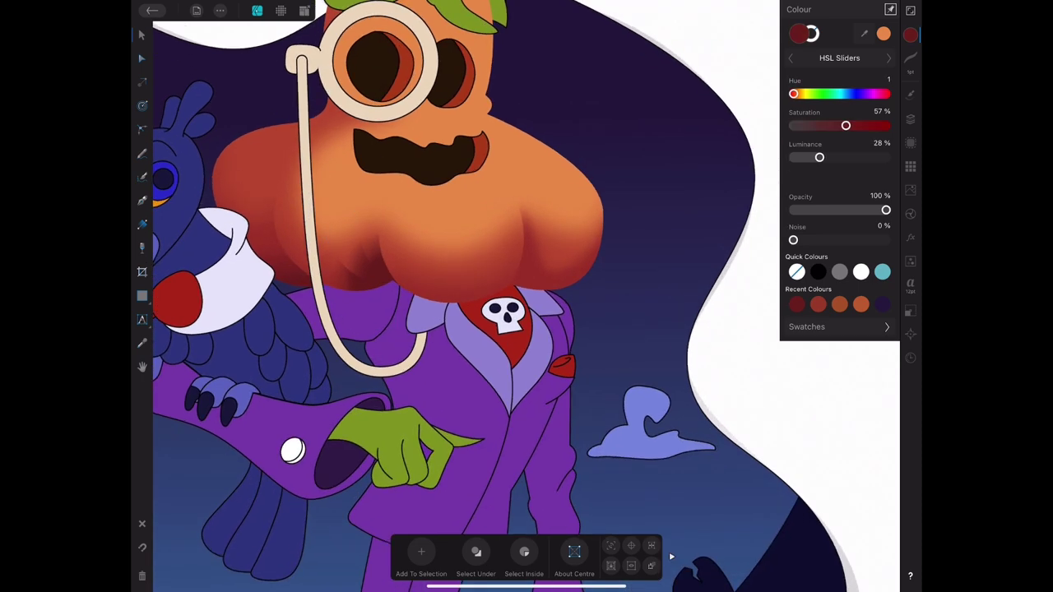
scroll(461, 296, up, 1)
Pen a dark red curve along the pumpkin's lower edge and place it behind the head.
key(p)
scroll(527, 296, down, 3)
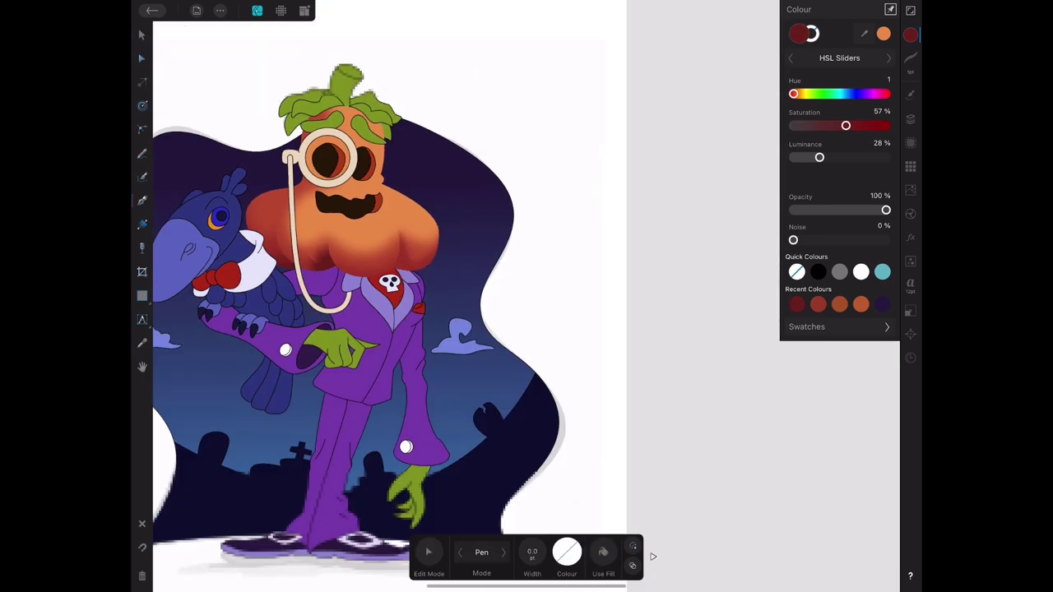
scroll(527, 296, up, 4)
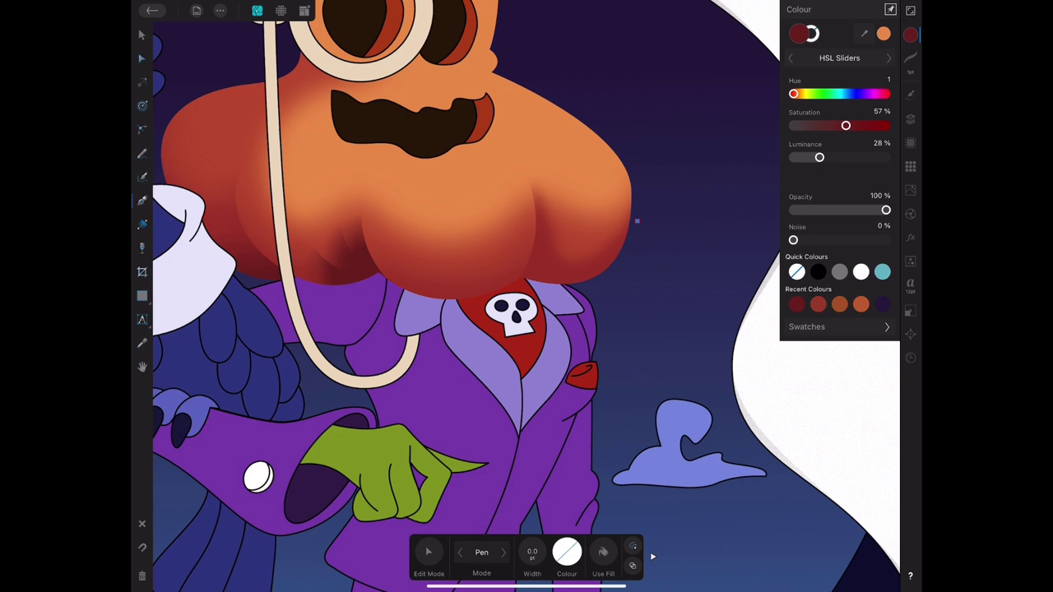
drag(576, 272, 535, 274)
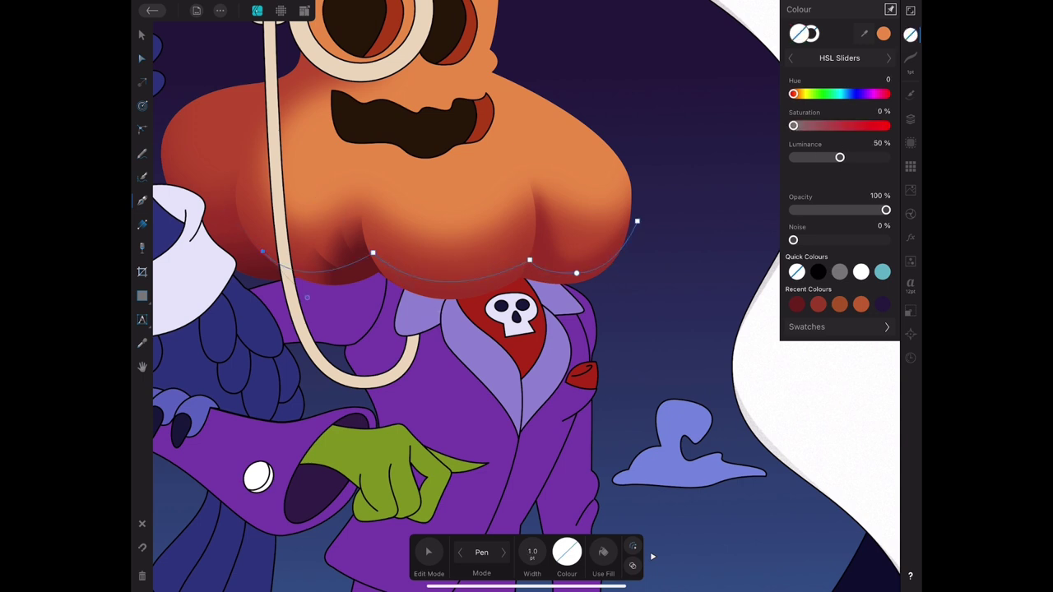
drag(262, 251, 155, 110)
click(796, 304)
click(220, 10)
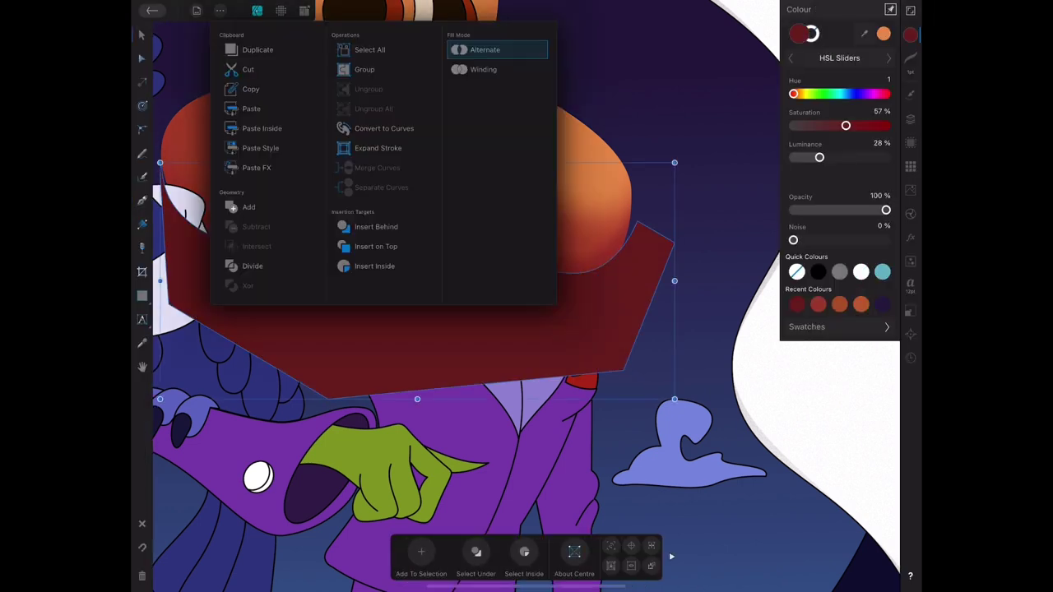
click(220, 10)
Apply Gaussian Blur to the red shadow shape, undoing the blur on the wrong shape.
click(831, 460)
click(910, 237)
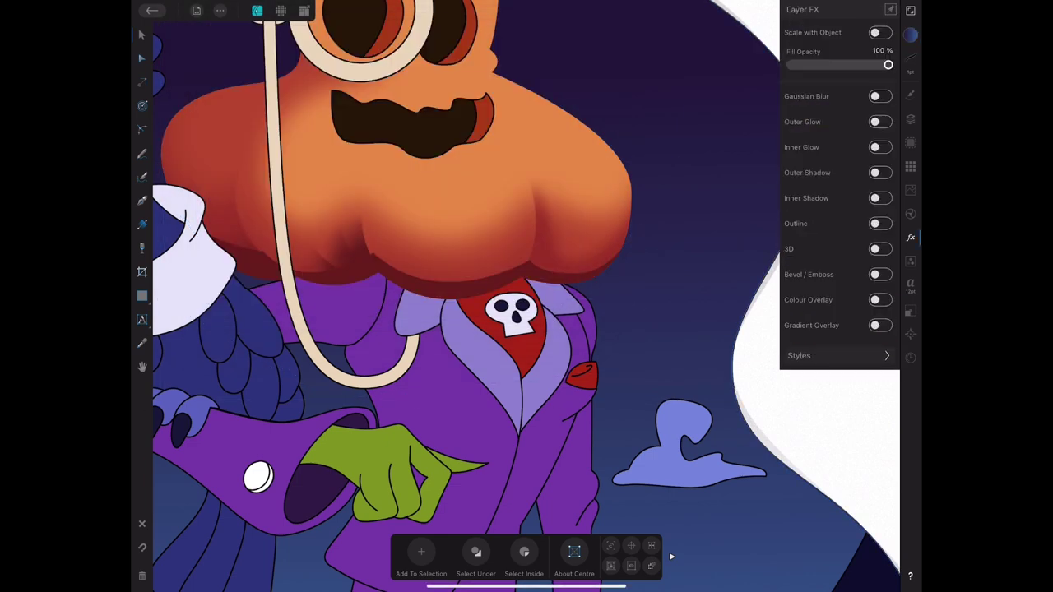
click(880, 96)
key(ctrl+z)
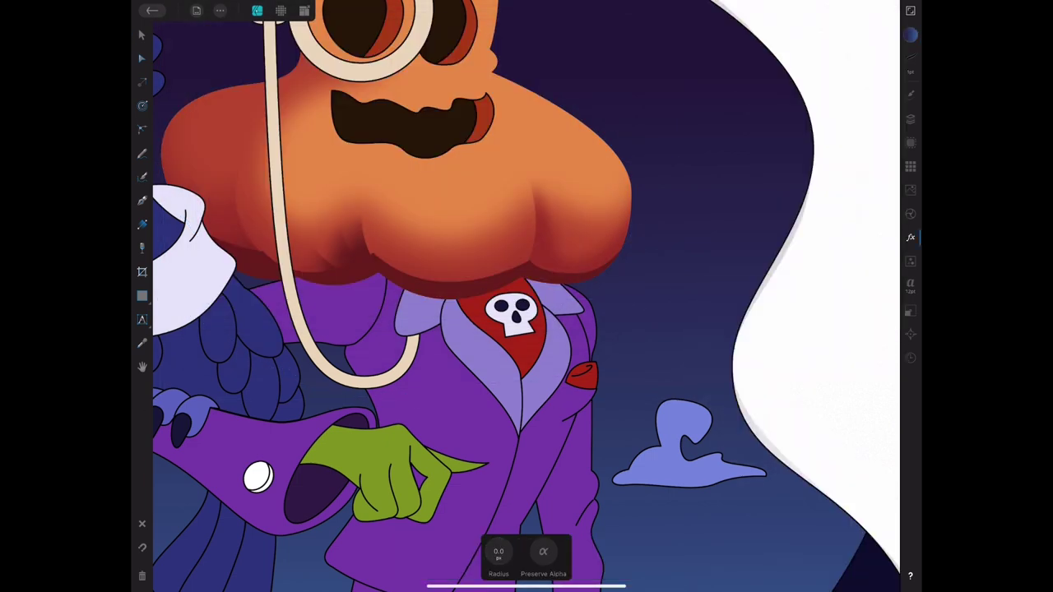
key(v)
click(650, 346)
click(910, 237)
click(880, 96)
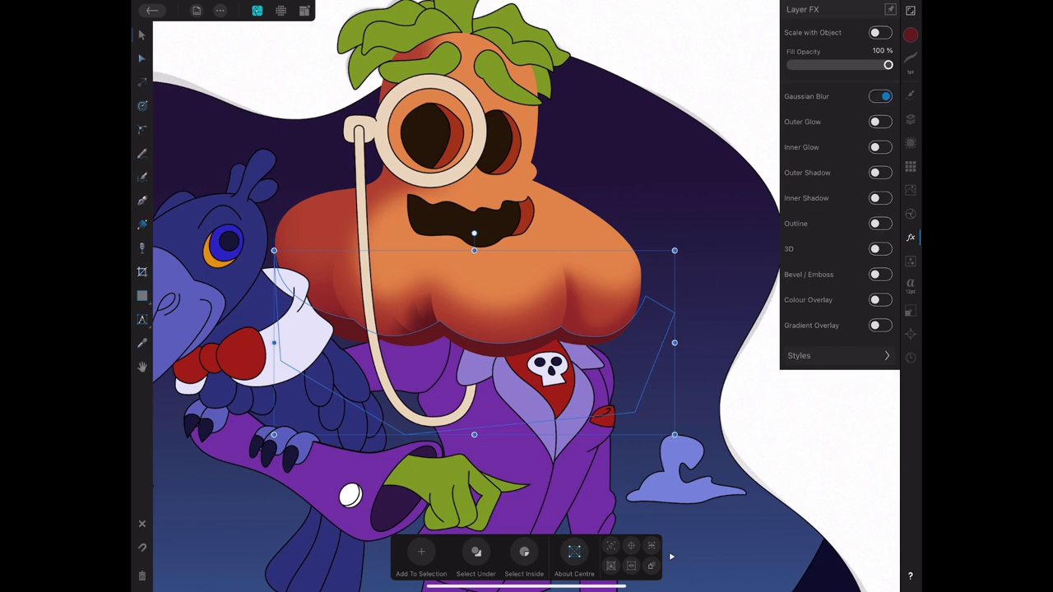
click(806, 97)
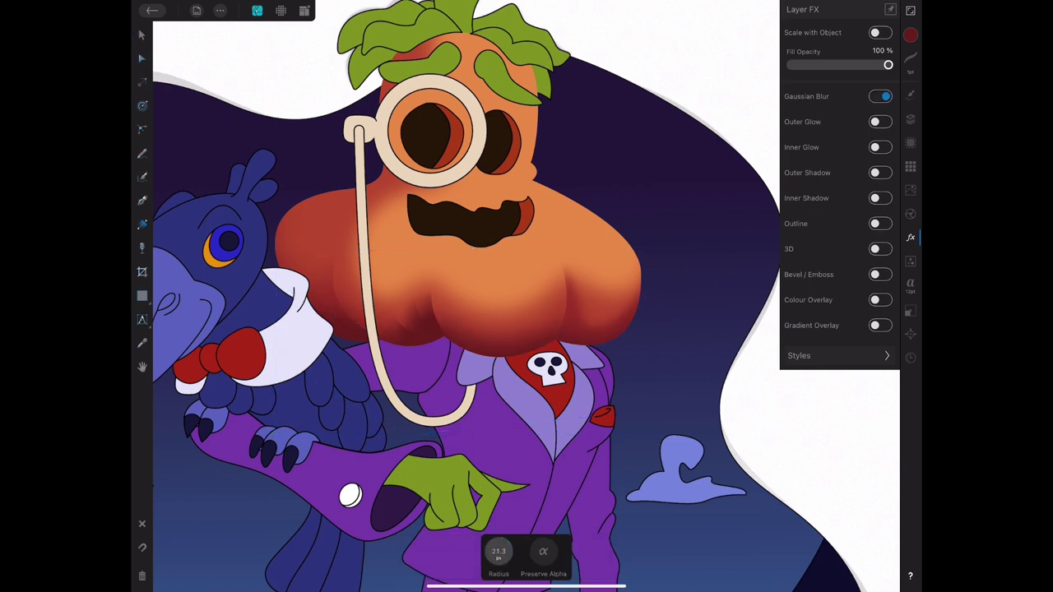
Blur the head shading's edges to a 9.6 px Gaussian radius.
click(911, 34)
click(526, 247)
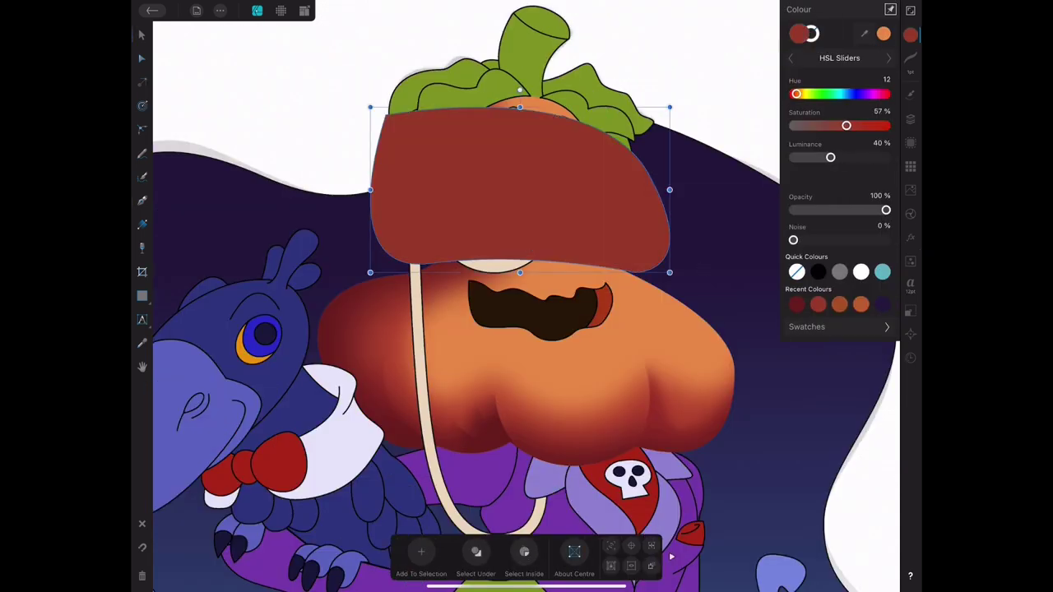
key(ctrl+z)
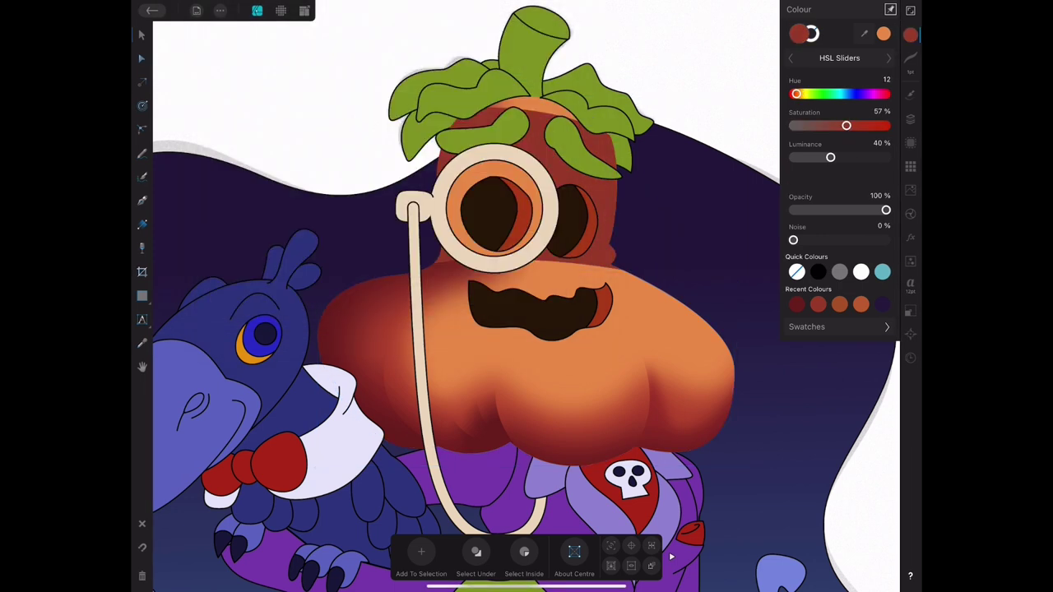
click(526, 387)
click(592, 205)
click(910, 238)
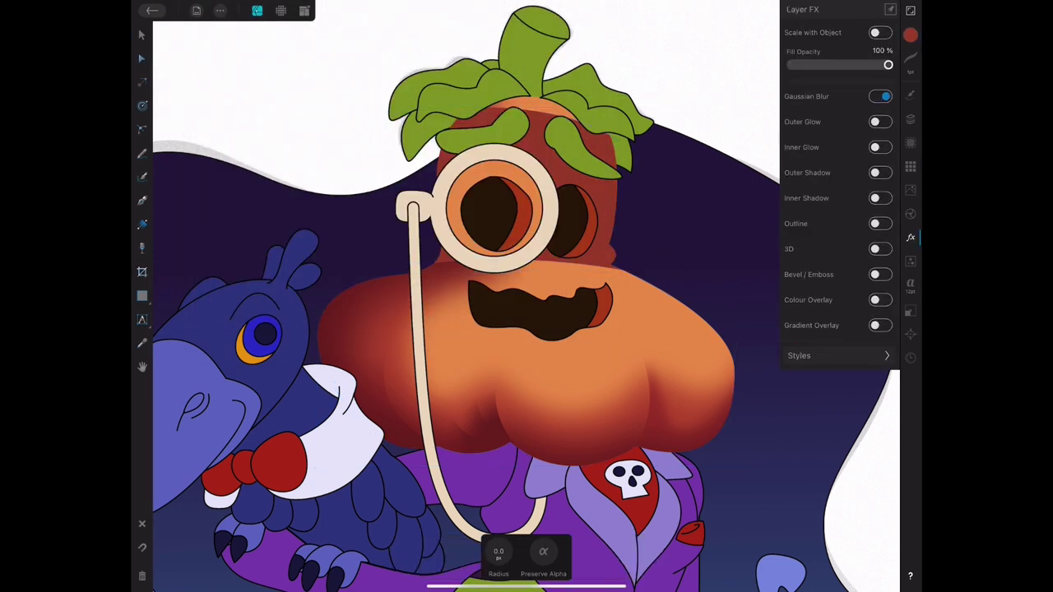
drag(498, 551, 543, 551)
Check the head shading's blur and Curve layer options, then begin a curve under the right eye.
click(219, 10)
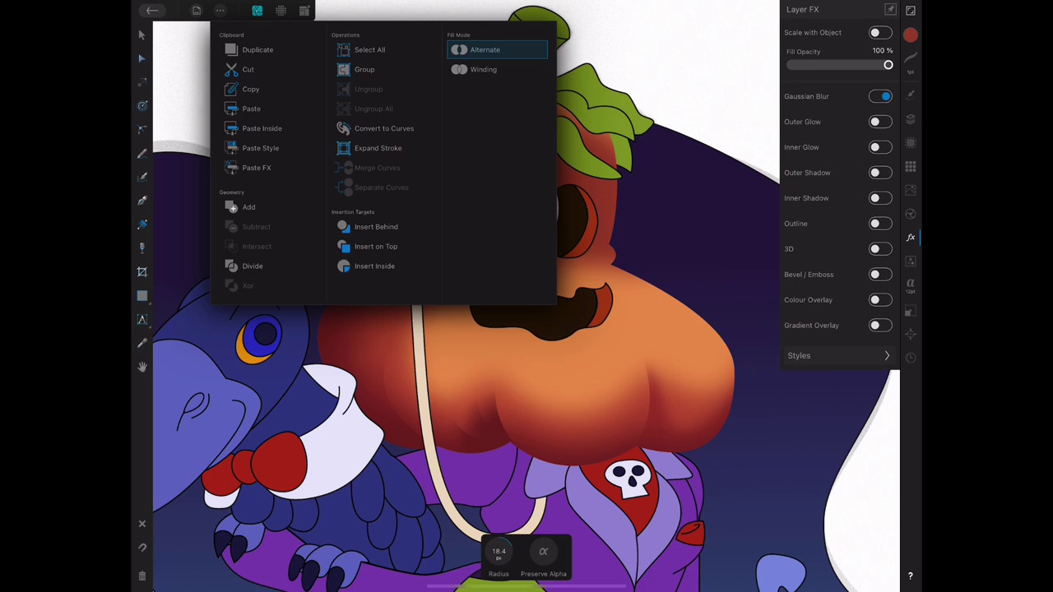
click(910, 310)
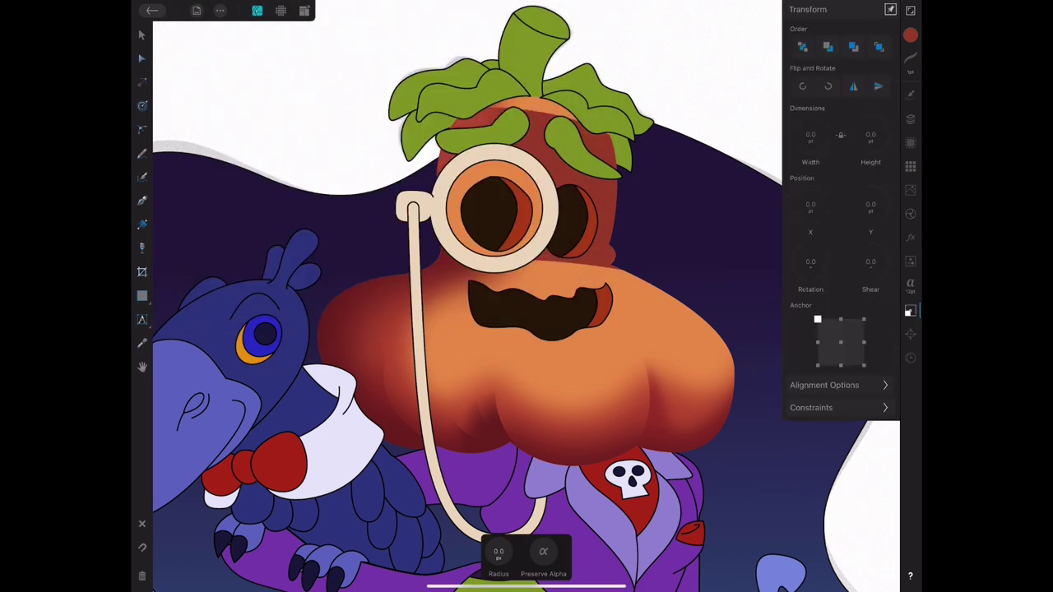
click(910, 237)
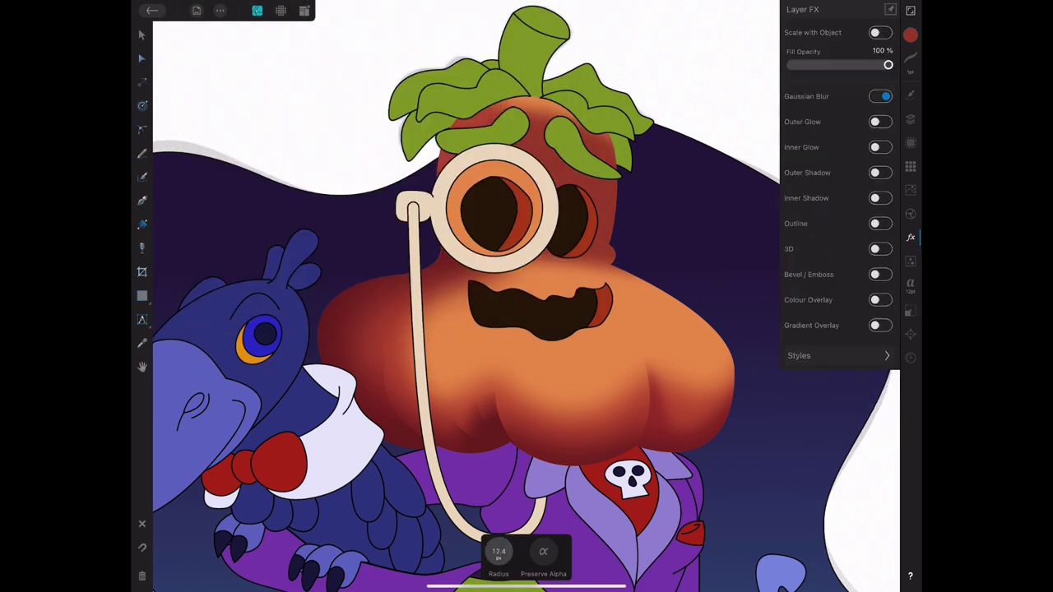
click(910, 119)
click(823, 82)
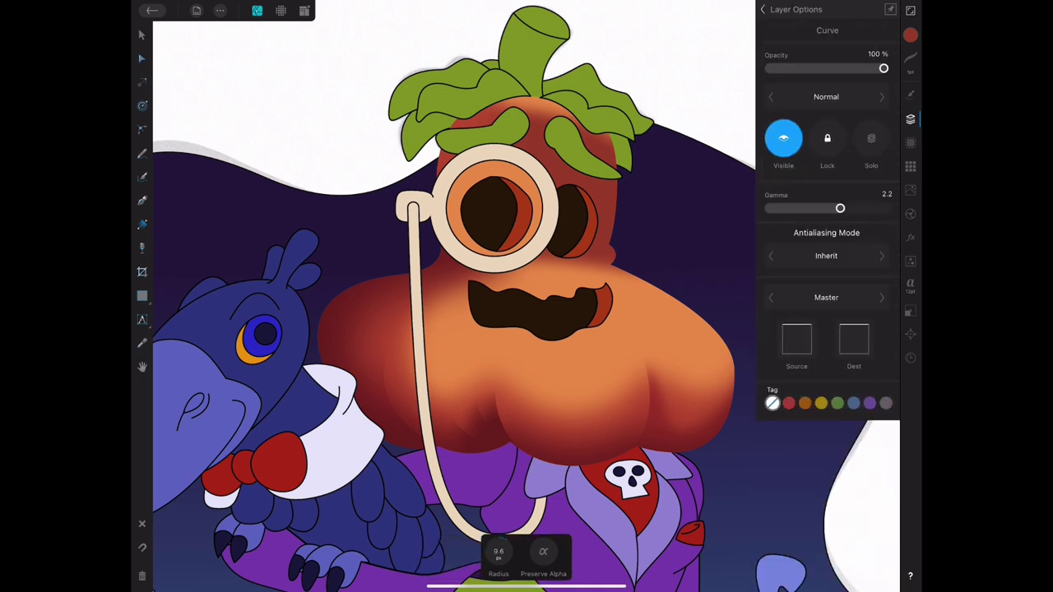
click(141, 200)
click(910, 120)
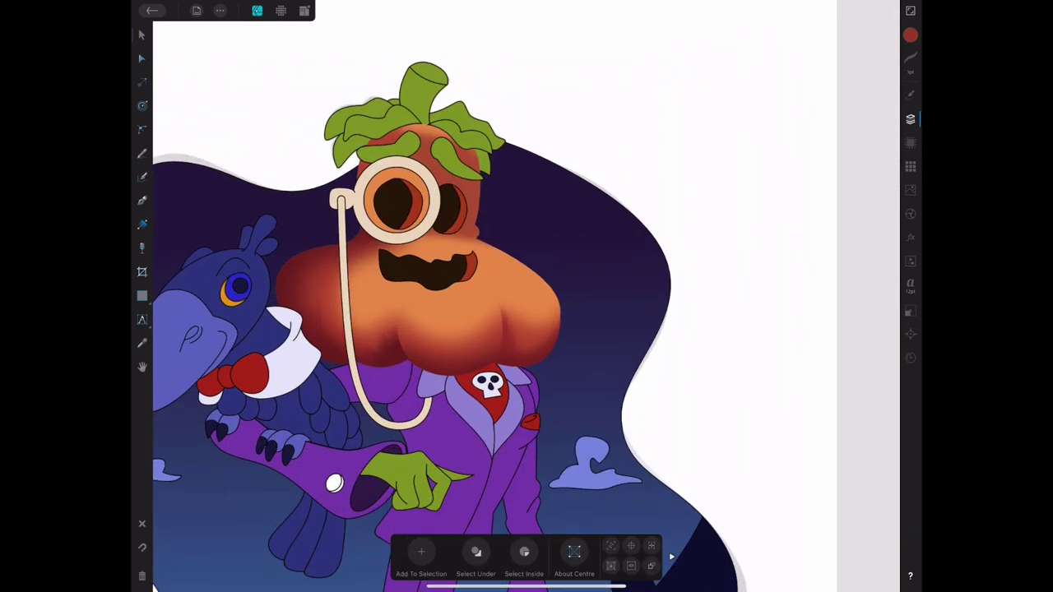
scroll(412, 247, up, 5)
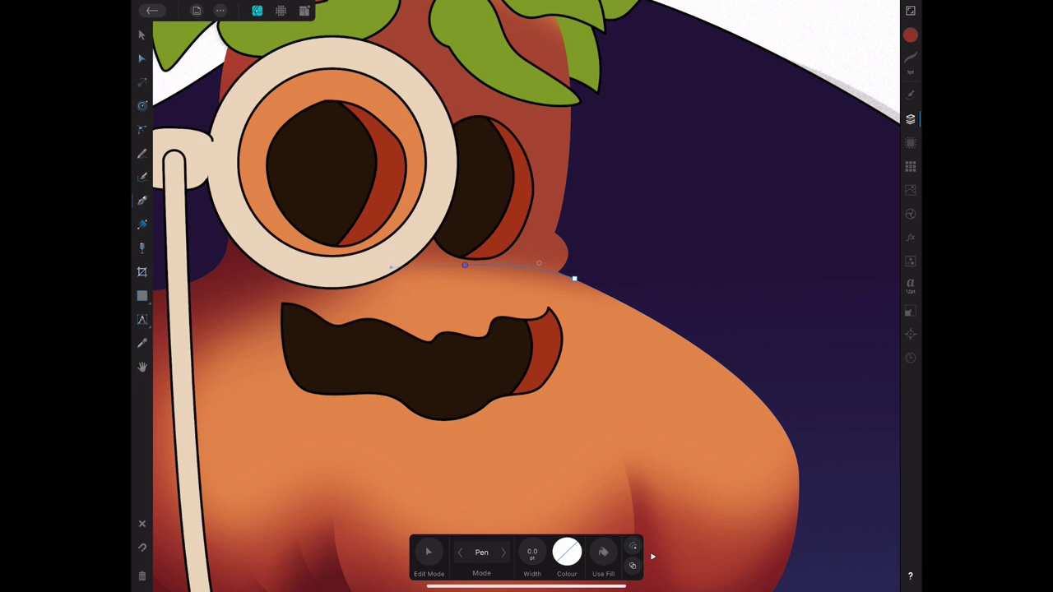
Pen a shadow shape under the right eye and fill it dark red.
drag(574, 250, 665, 261)
click(909, 34)
click(796, 304)
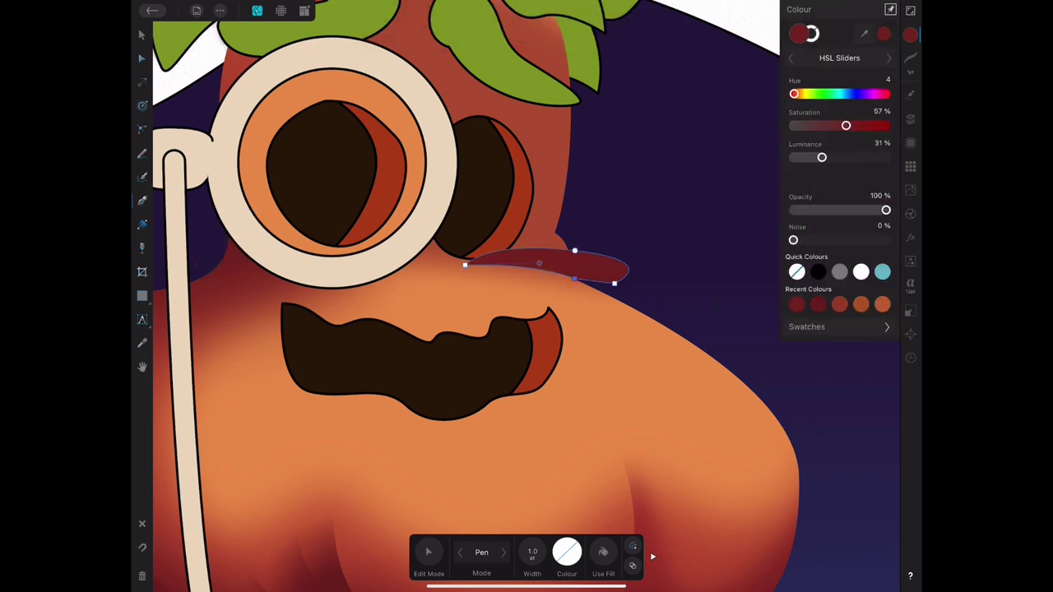
click(142, 35)
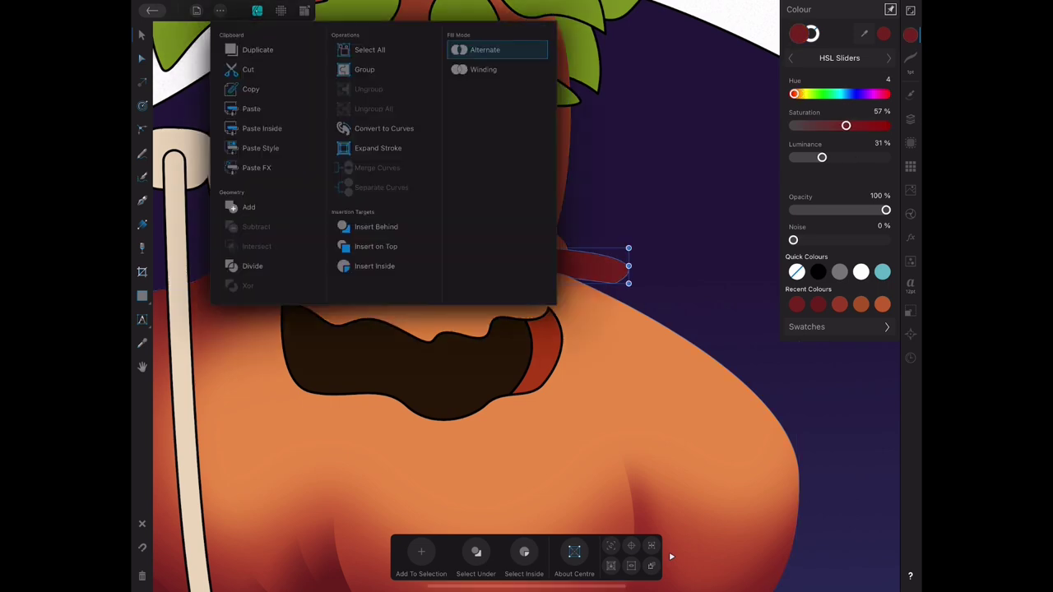
click(575, 263)
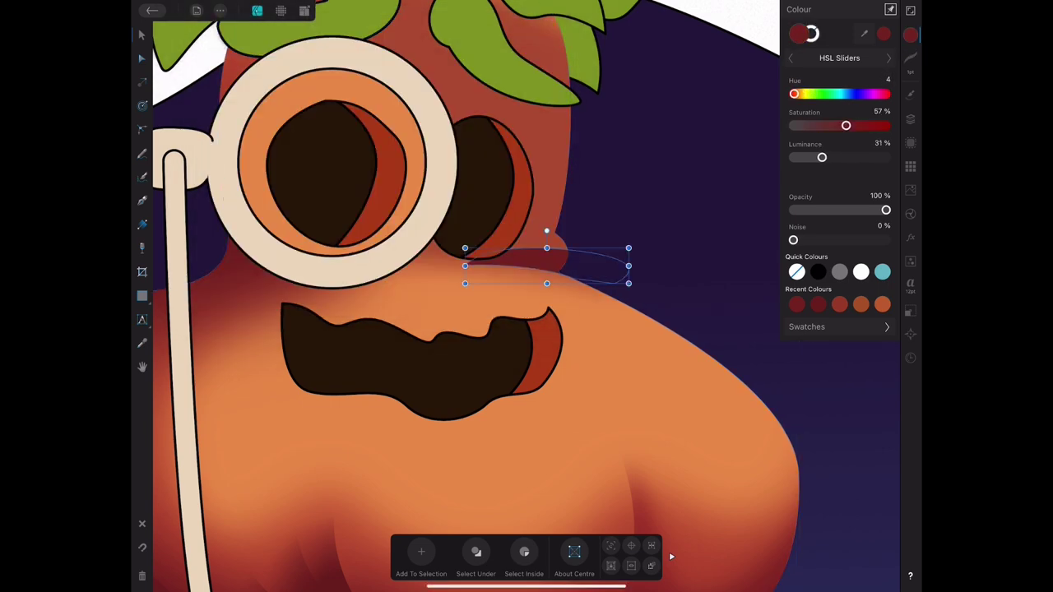
click(142, 58)
Insert the eye shadow inside the head shape, then widen and raise it.
click(219, 10)
click(364, 69)
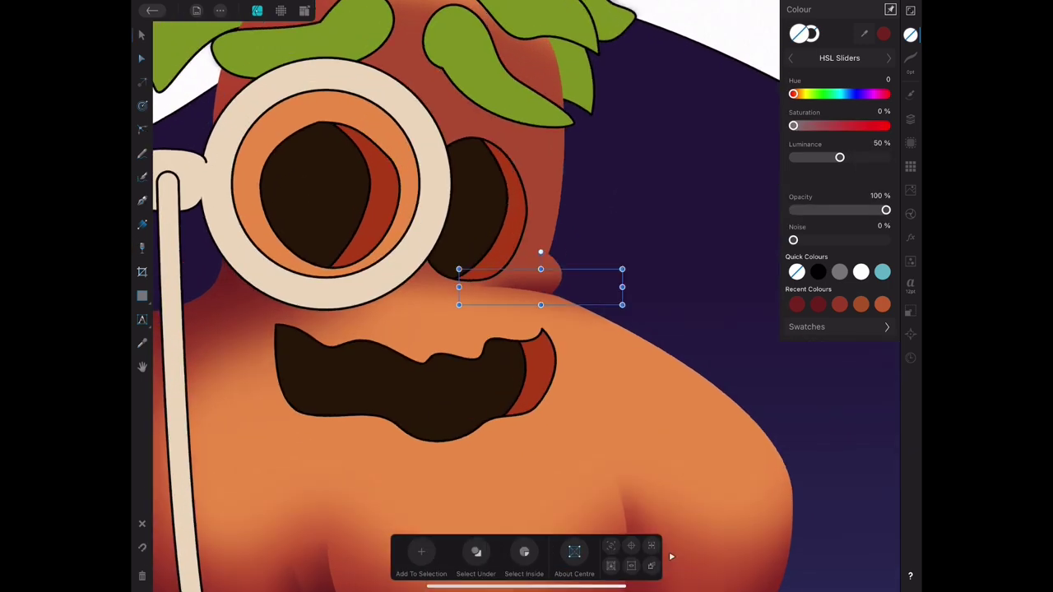
click(220, 10)
key(Escape)
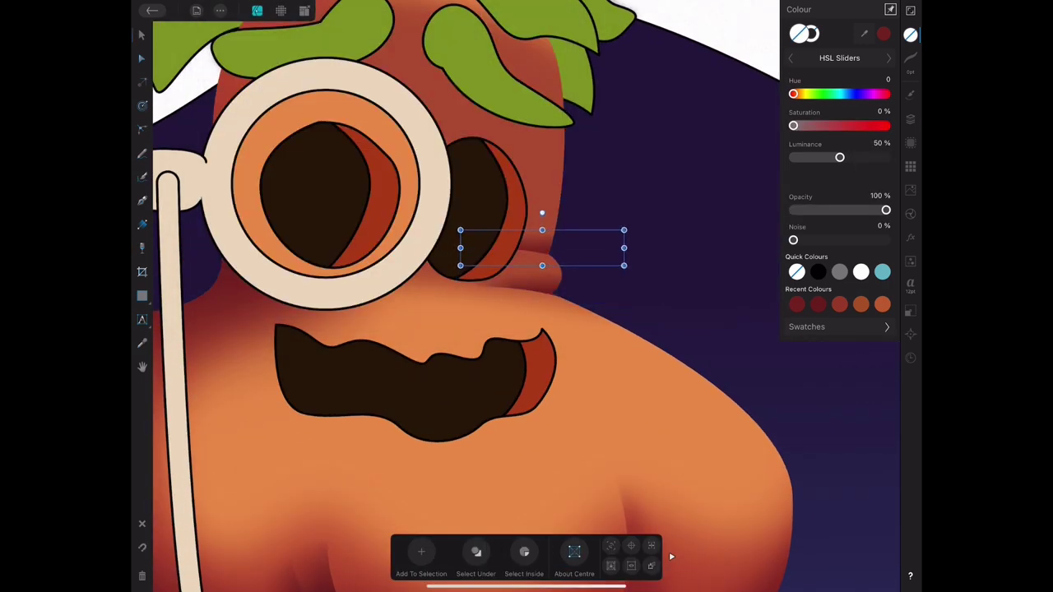
drag(459, 230, 440, 224)
scroll(460, 297, down, 5)
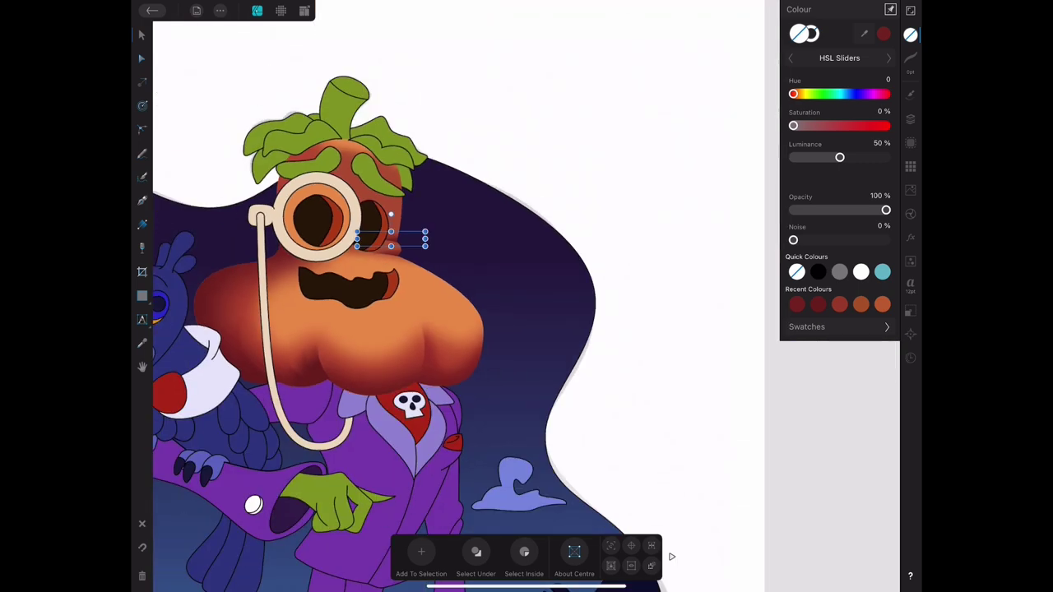
Warm the upper head shading to hue 15, 57% saturation, 45% luminance at 75% opacity.
click(376, 223)
scroll(411, 247, up, 3)
click(910, 119)
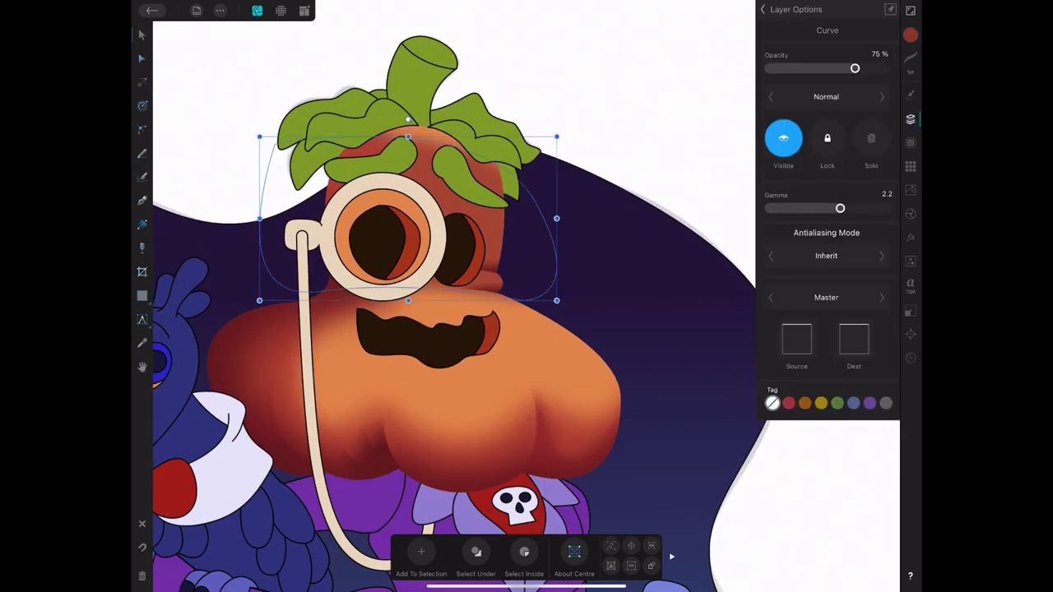
click(910, 33)
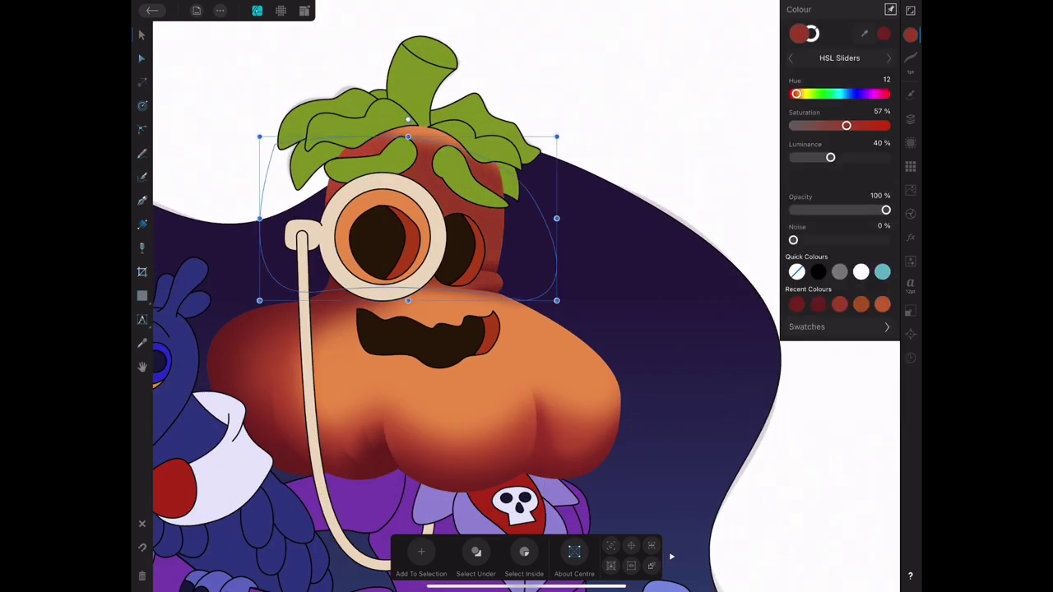
click(493, 197)
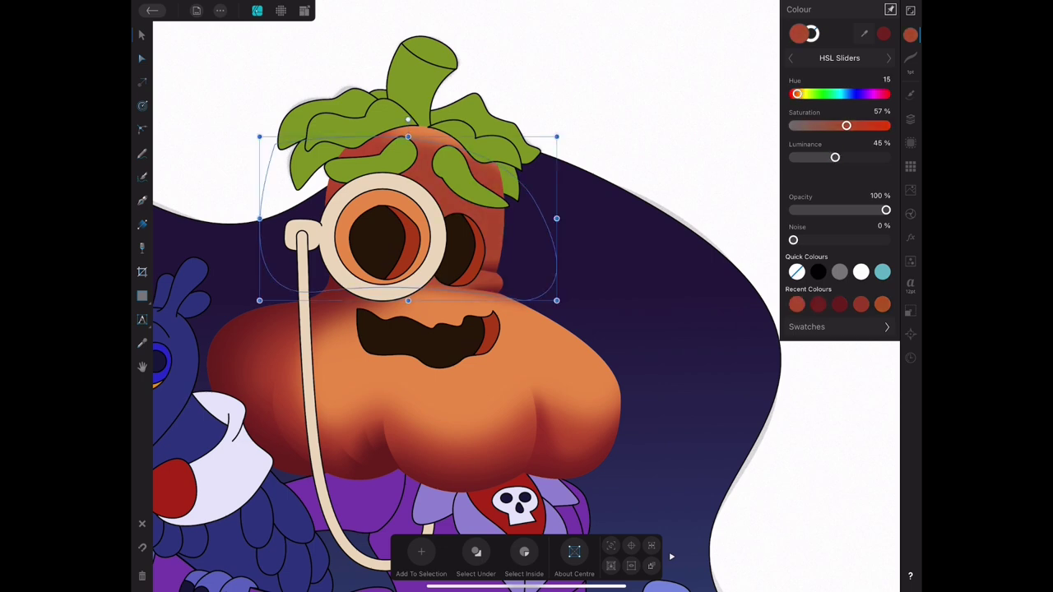
scroll(461, 329, up, 3)
Give the red mouth corner a vertical dark red gradient fill.
click(493, 316)
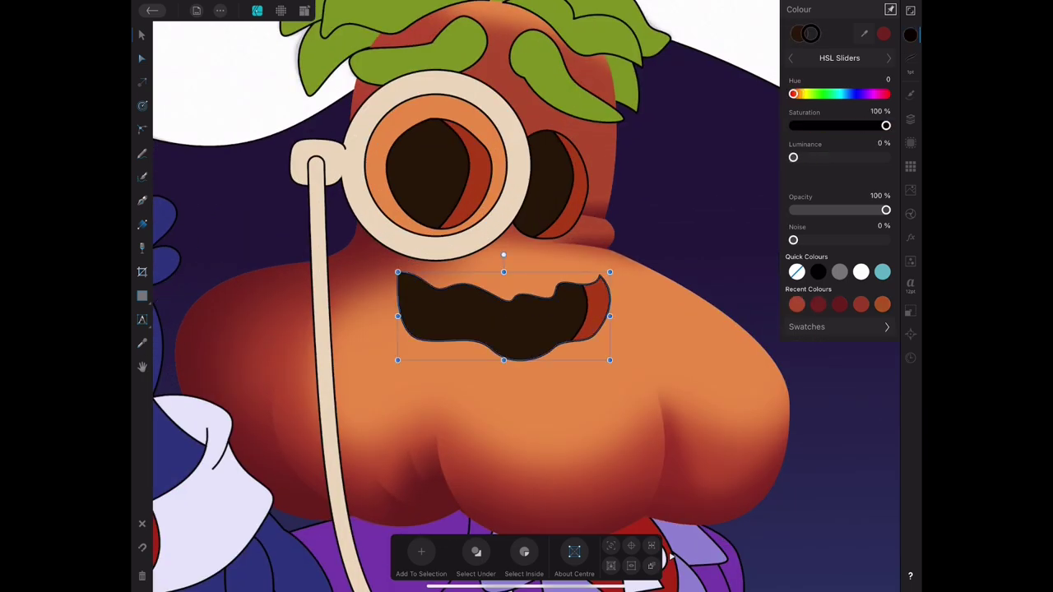
scroll(460, 329, down, 3)
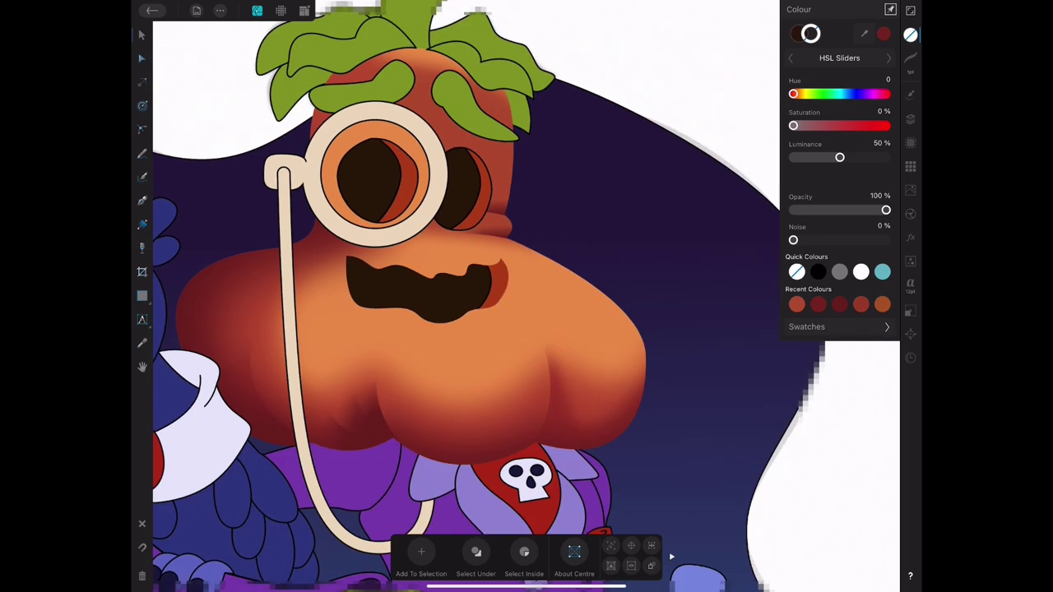
scroll(461, 329, up, 3)
click(596, 313)
click(141, 224)
drag(588, 289, 587, 342)
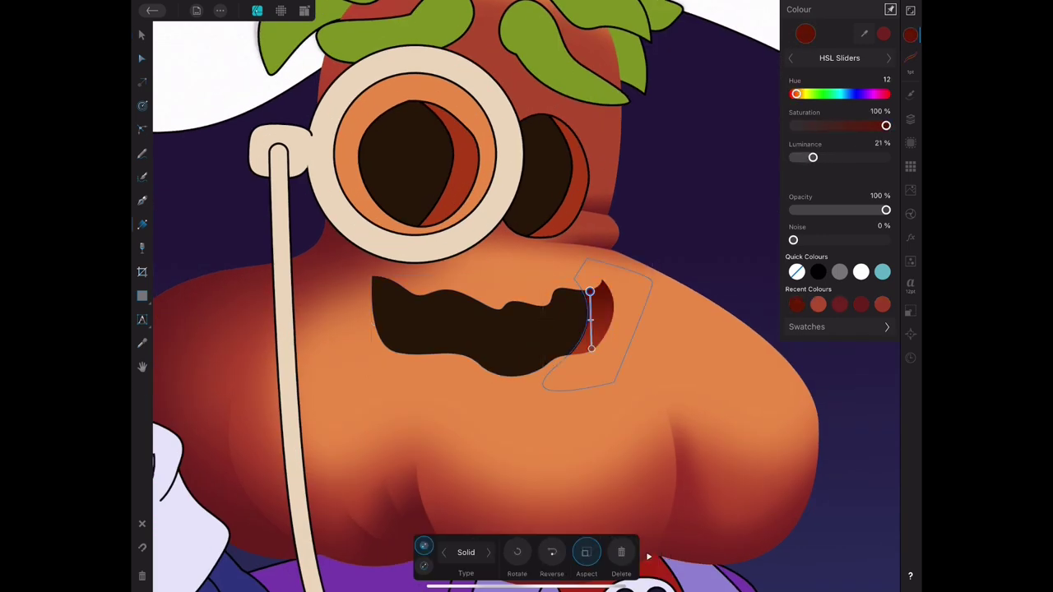
key(v)
scroll(526, 329, down, 3)
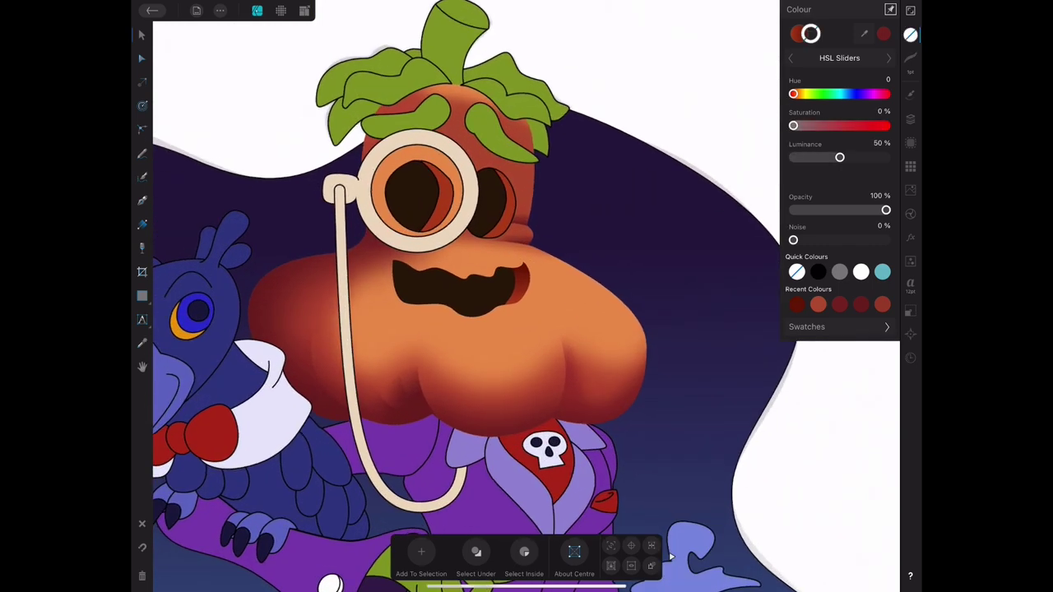
scroll(386, 280, up, 5)
Pen a white shape under the mouth and send it behind.
key(p)
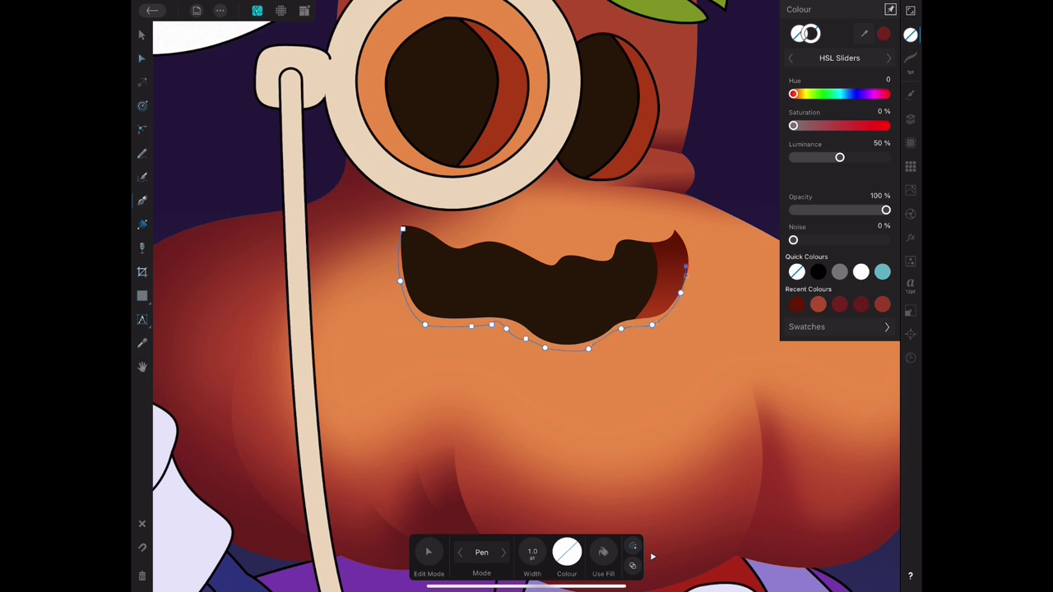
click(861, 272)
key(v)
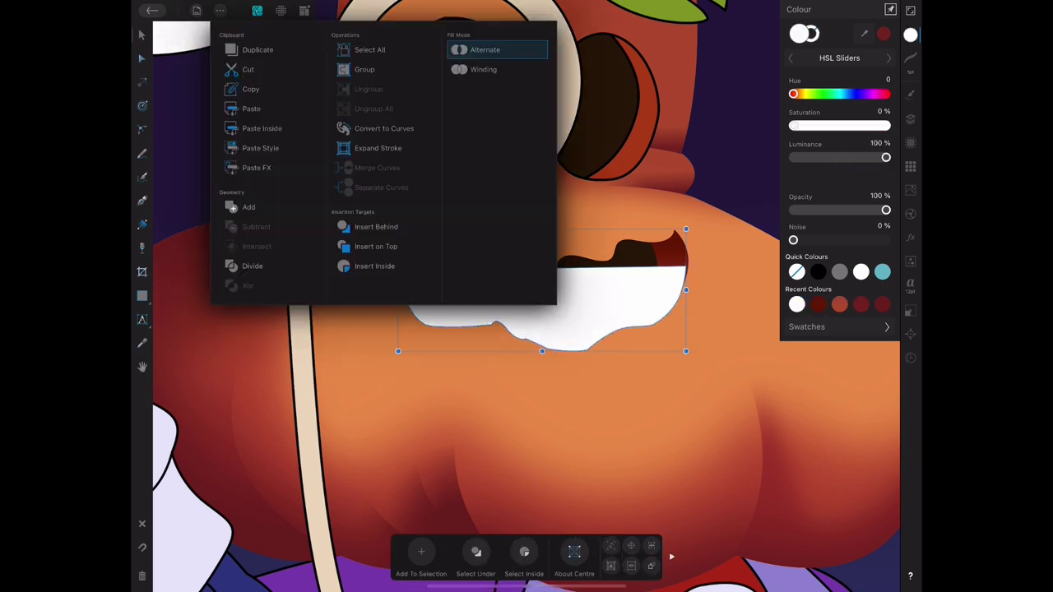
key(ctrl+bracketleft)
Set the white mouth highlight to Overlay blending at 39% opacity.
click(911, 119)
click(881, 96)
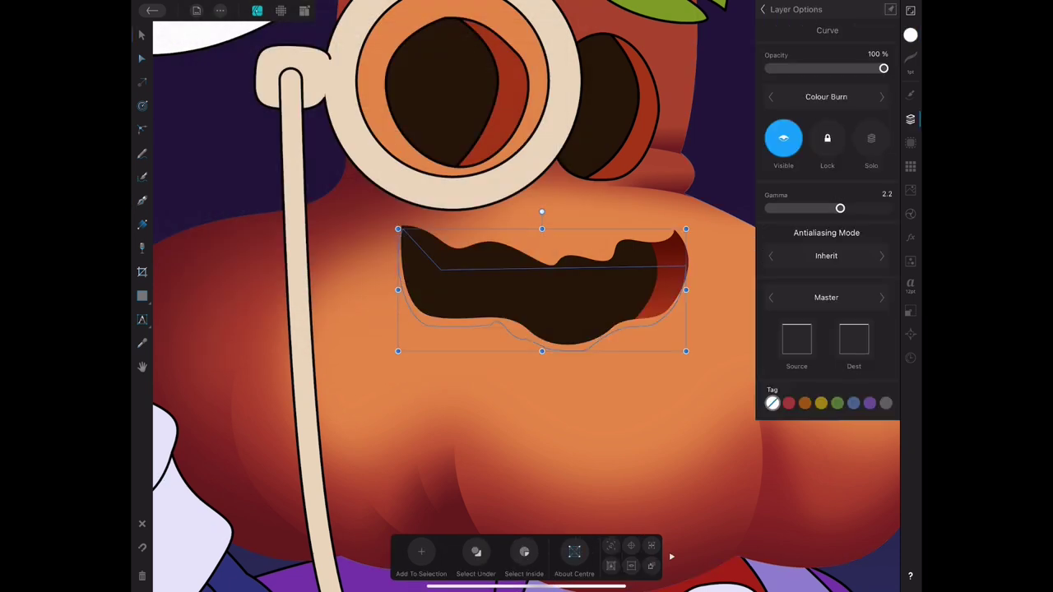
click(881, 96)
click(826, 96)
click(700, 256)
drag(883, 69, 818, 68)
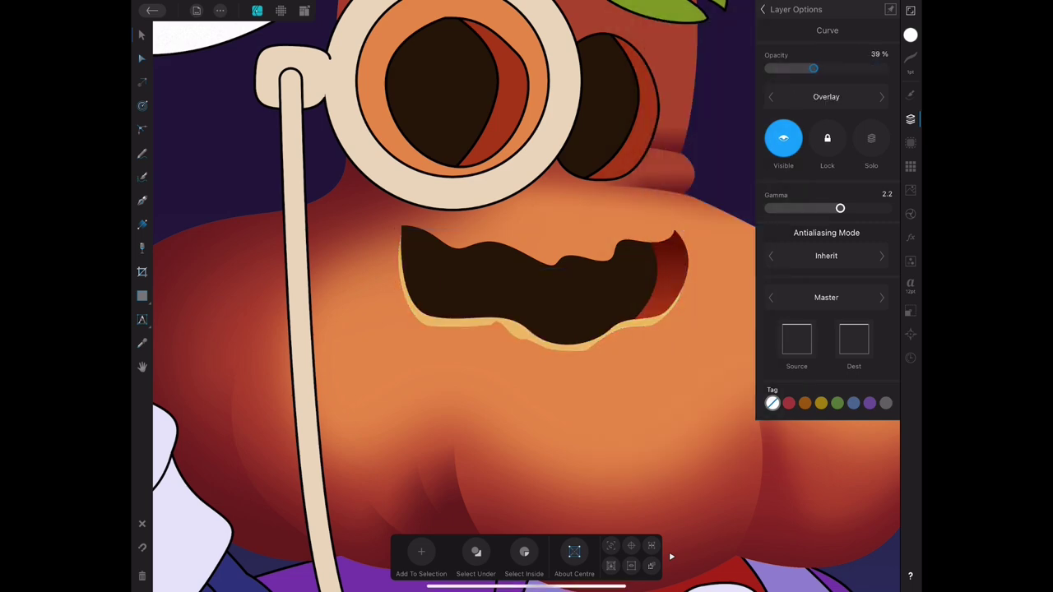
scroll(526, 296, down, 5)
scroll(527, 296, up, 3)
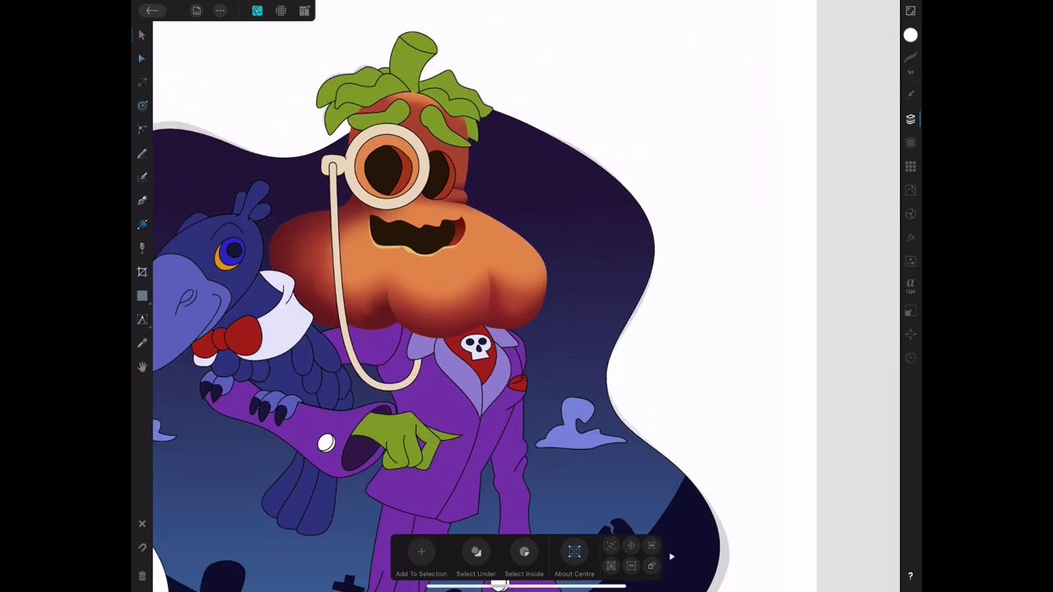
scroll(526, 296, up, 3)
key(p)
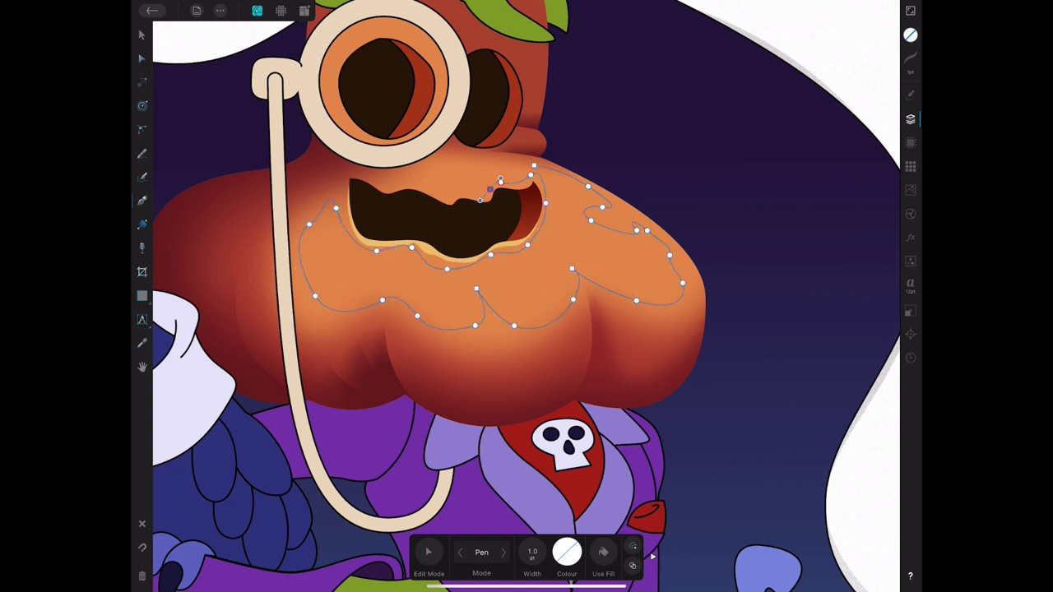
Reshape the new highlight curve, remove its stroke and fill it white.
drag(501, 182, 511, 182)
click(567, 552)
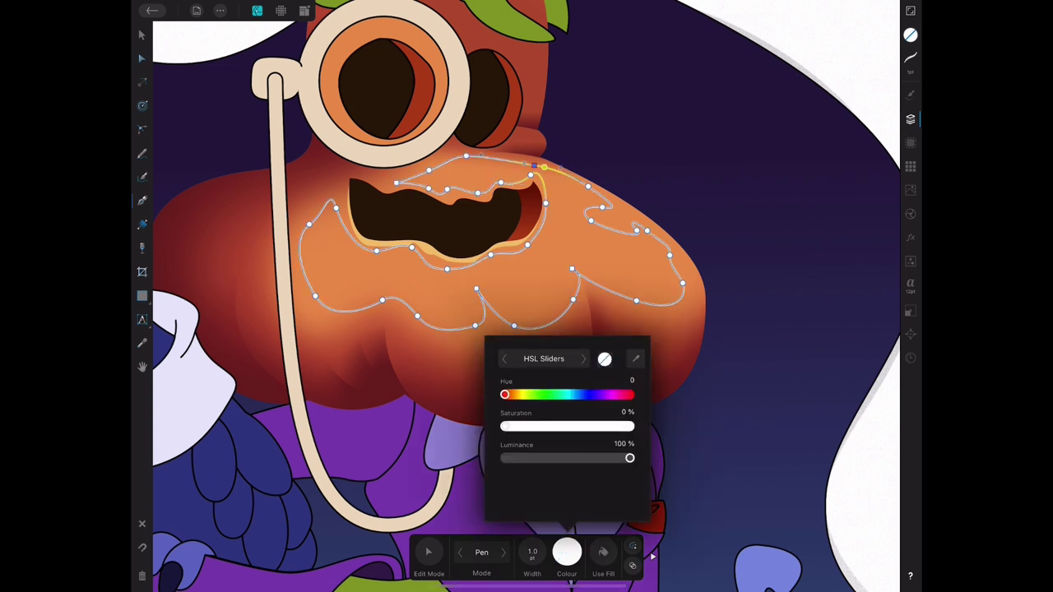
click(604, 359)
click(910, 35)
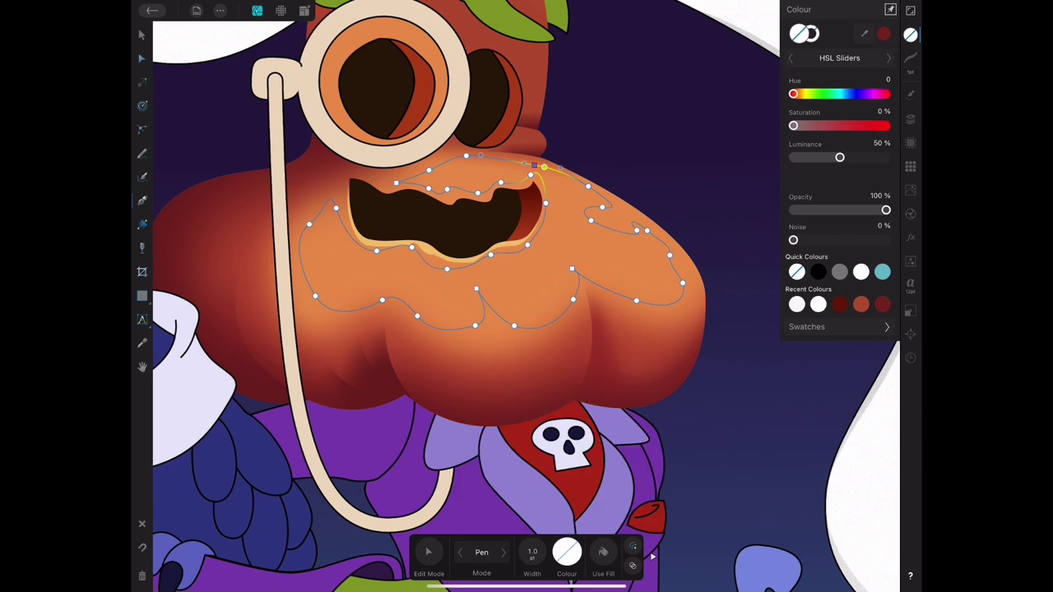
click(794, 302)
click(141, 35)
Set the glow to Overlay blending with a 13.5 Gaussian Blur radius.
click(911, 120)
click(826, 96)
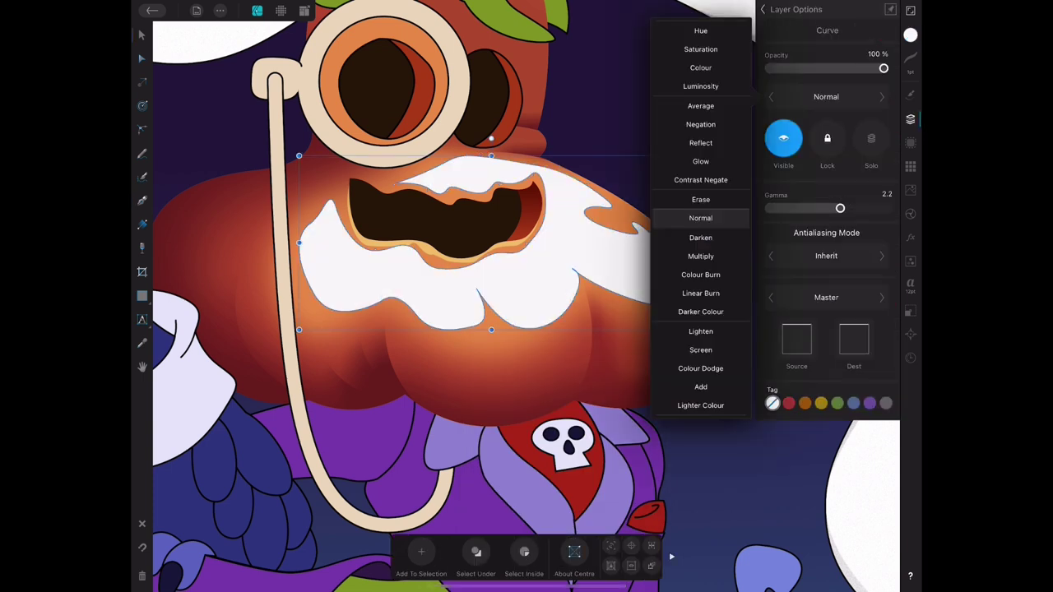
scroll(700, 247, down, 3)
scroll(700, 247, down, 2)
click(700, 216)
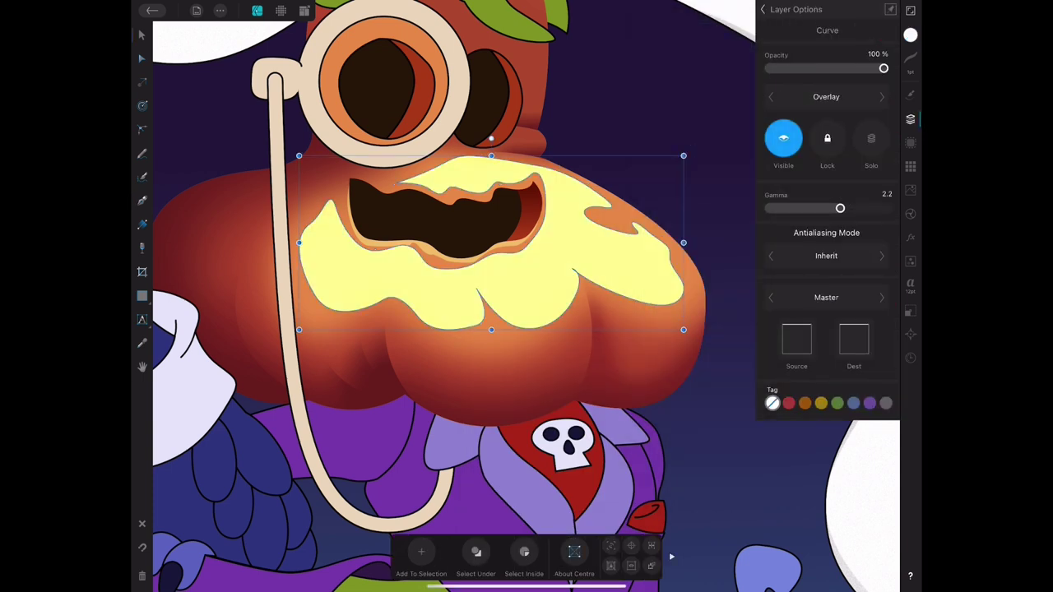
click(911, 238)
click(881, 96)
drag(499, 551, 543, 551)
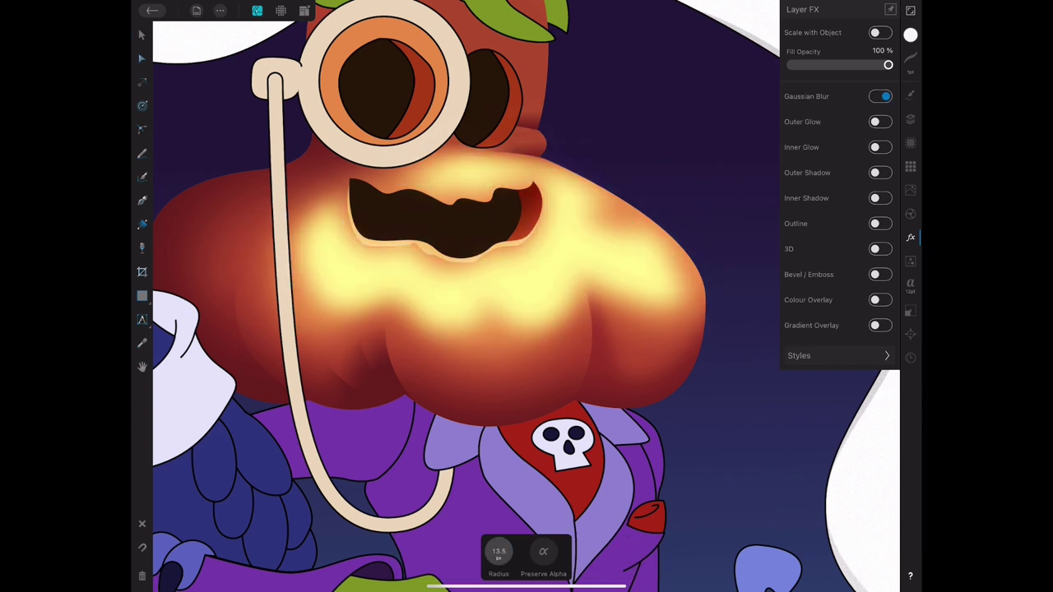
Fade the glow with a transparency gradient and lower its opacity to 79%.
click(142, 247)
mouse_move(315, 222)
mouse_down()
mouse_move(574, 268)
mouse_move(546, 134)
mouse_move(230, 247)
mouse_up()
click(142, 35)
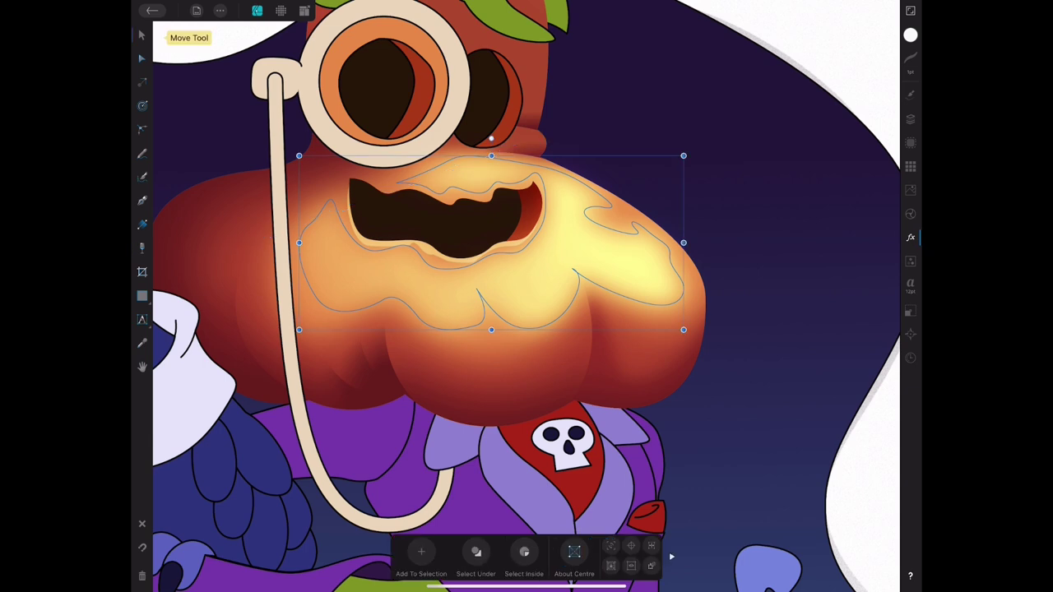
scroll(526, 296, down, 5)
scroll(346, 230, up, 5)
click(911, 119)
drag(881, 68, 849, 68)
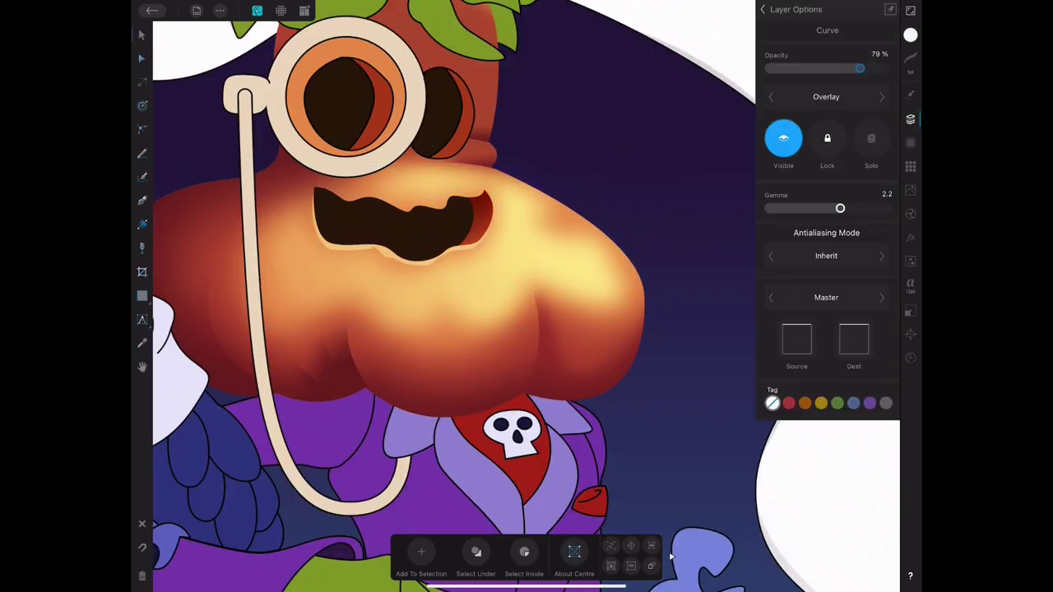
scroll(526, 296, down, 5)
scroll(460, 296, up, 5)
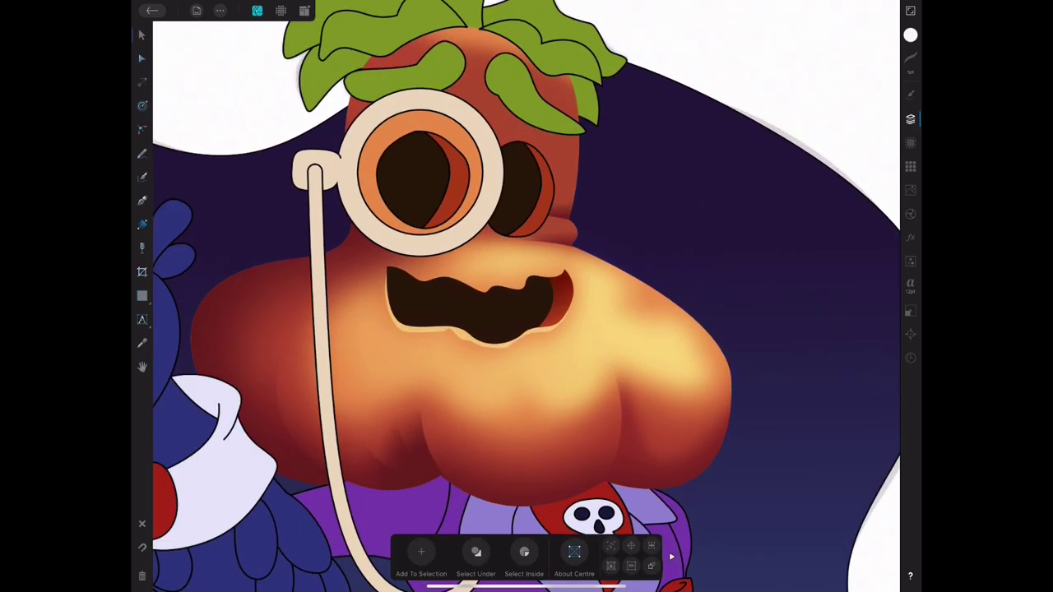
Darken the monocle's inner ring to red-brown with the HSL sliders.
click(369, 177)
click(910, 35)
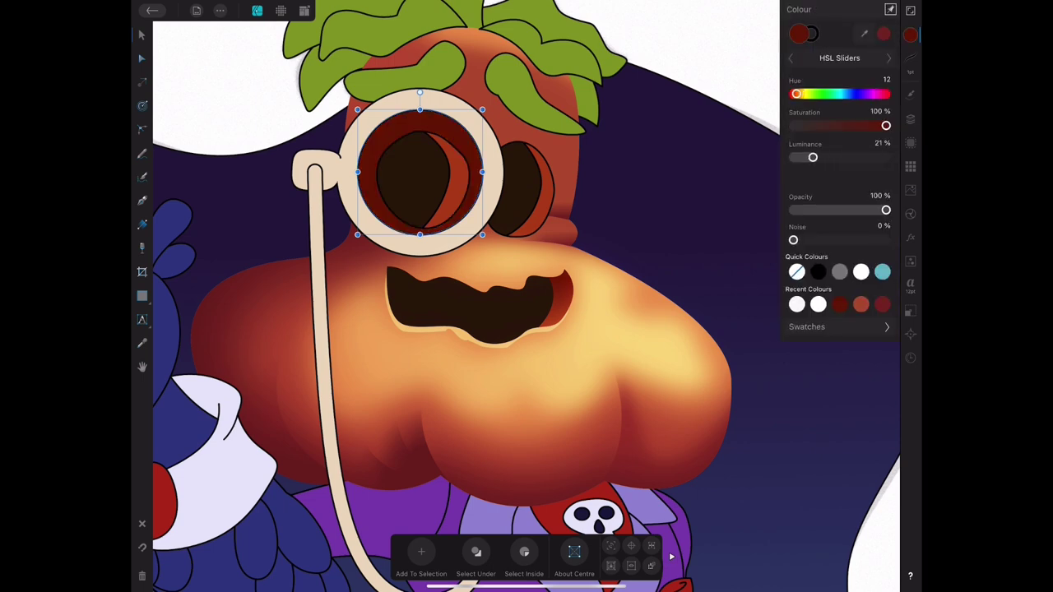
drag(859, 125, 846, 125)
scroll(461, 296, down, 5)
scroll(461, 296, up, 5)
Select the mouth, monocle pupil, monocle ring and right eye in turn to check them.
click(436, 271)
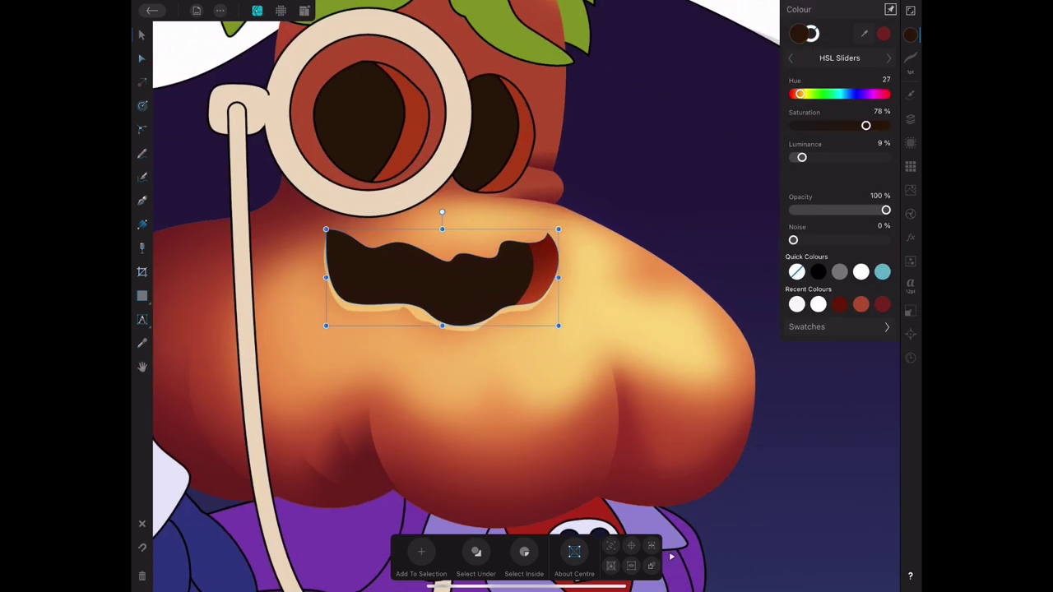
click(543, 263)
click(493, 247)
click(494, 247)
click(436, 272)
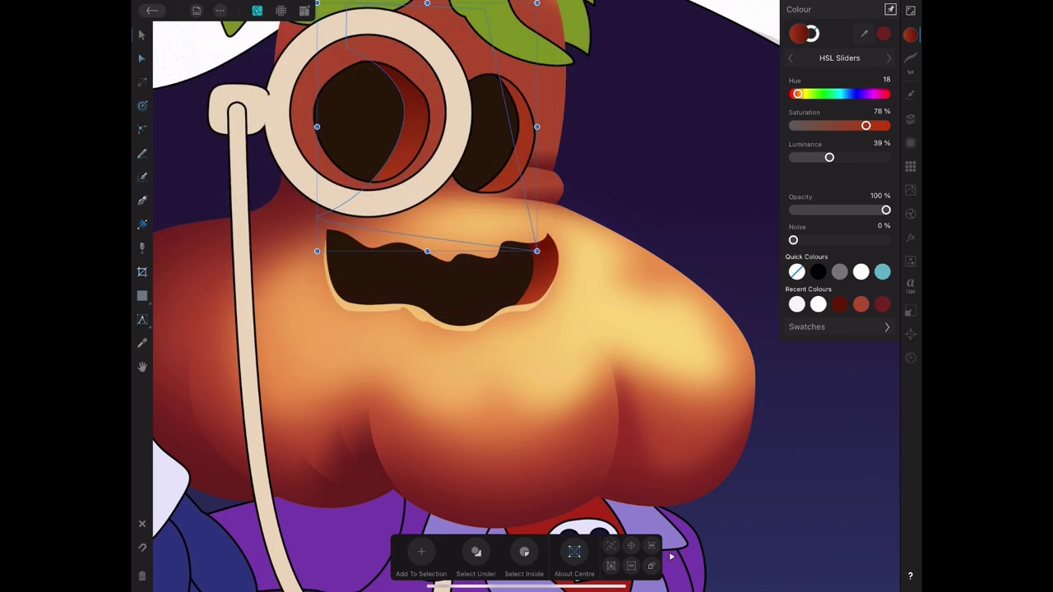
click(608, 123)
click(609, 123)
click(371, 122)
click(451, 123)
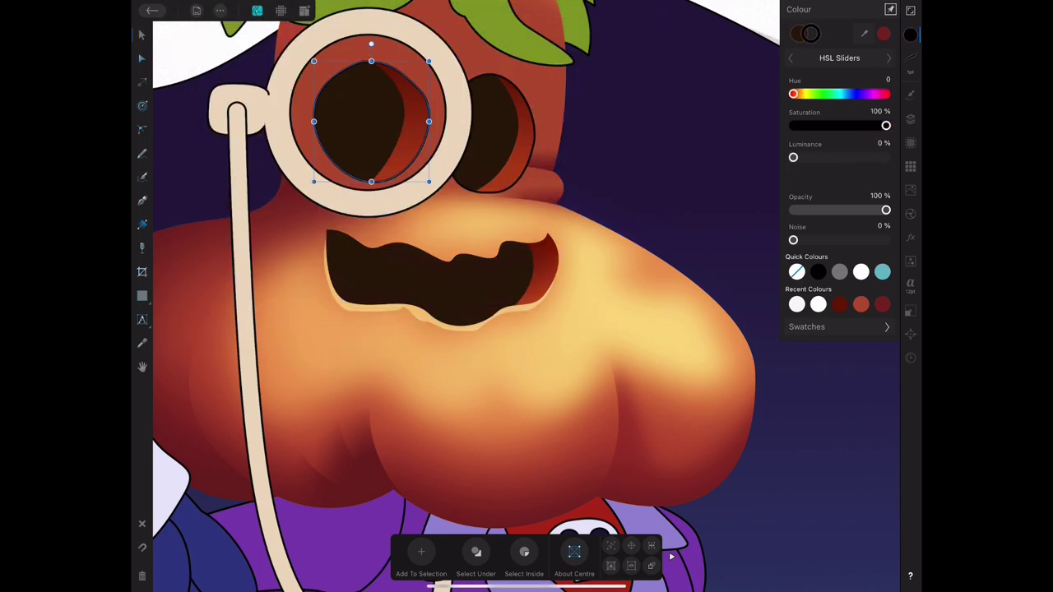
click(493, 132)
Draw a Pen highlight path below the mouth and fill it white.
click(811, 33)
scroll(461, 297, down, 5)
scroll(285, 234, up, 3)
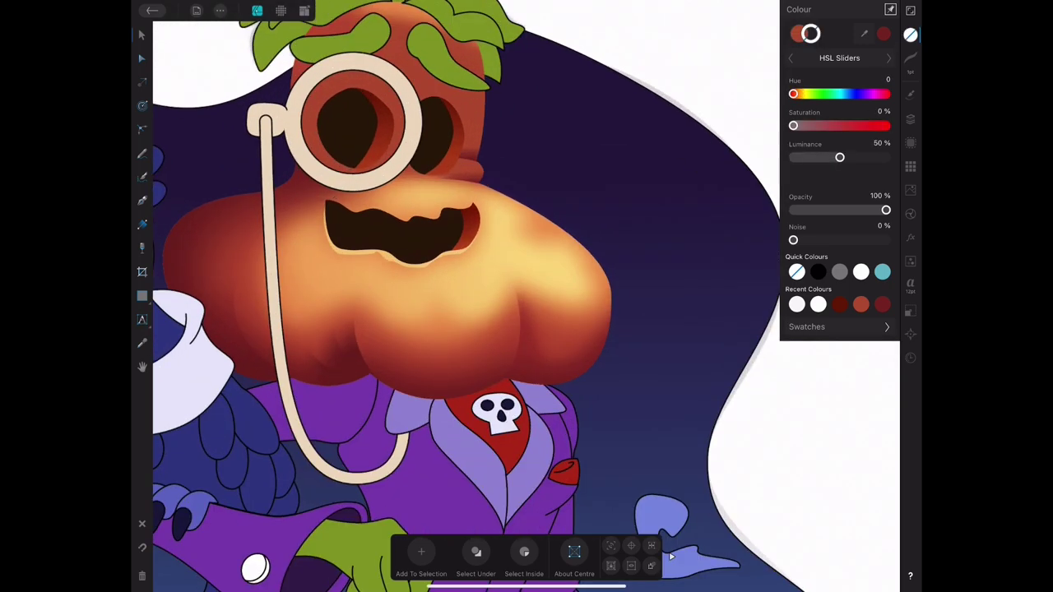
scroll(285, 235, up, 3)
key(p)
drag(636, 252, 632, 285)
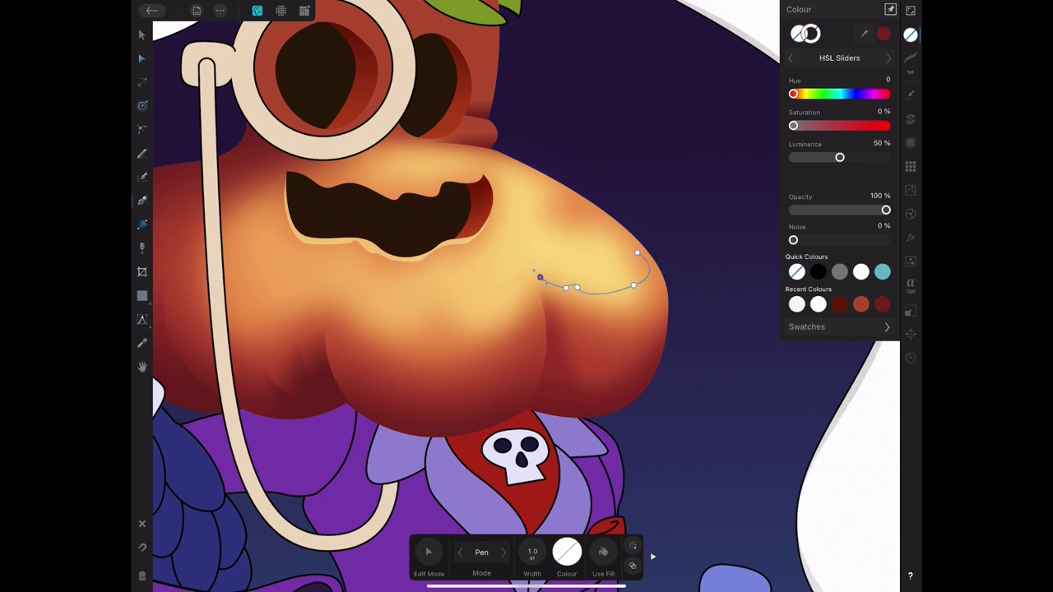
key(a)
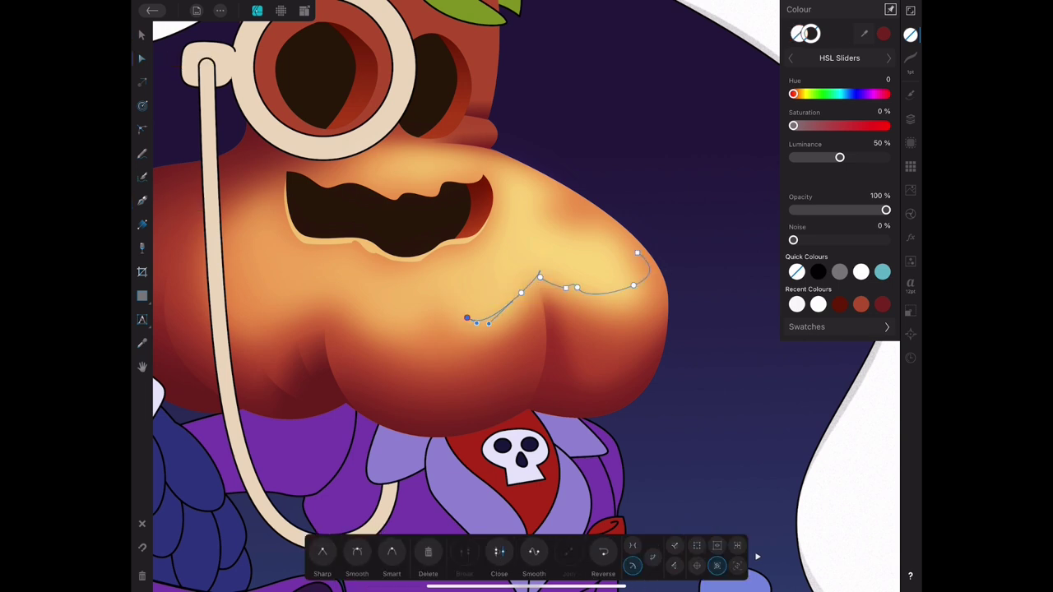
key(p)
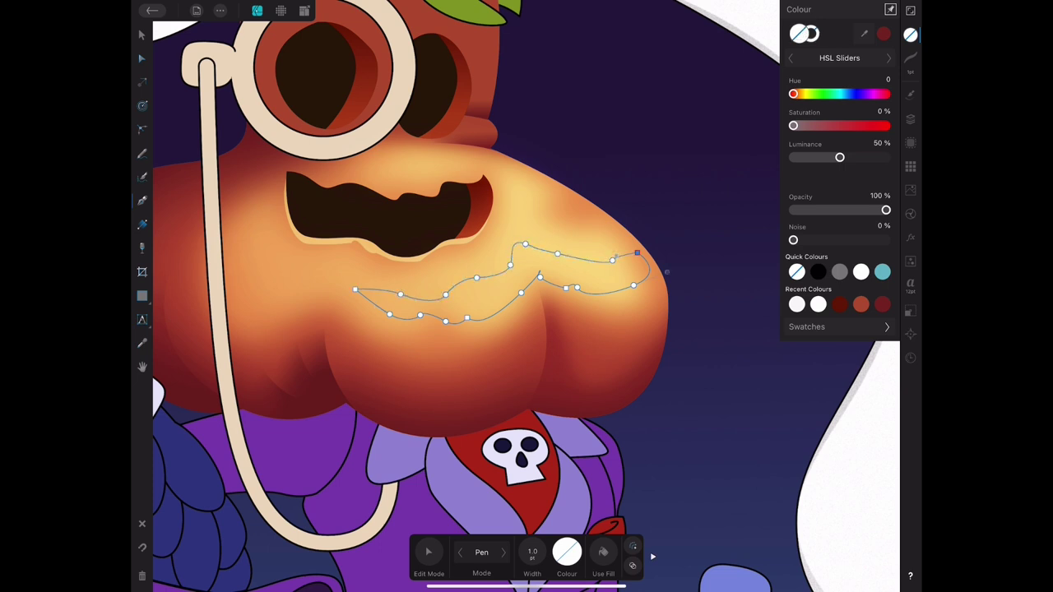
drag(839, 157, 883, 157)
Keep the white highlight on Normal blending and apply a soft Gaussian Blur to it.
click(911, 120)
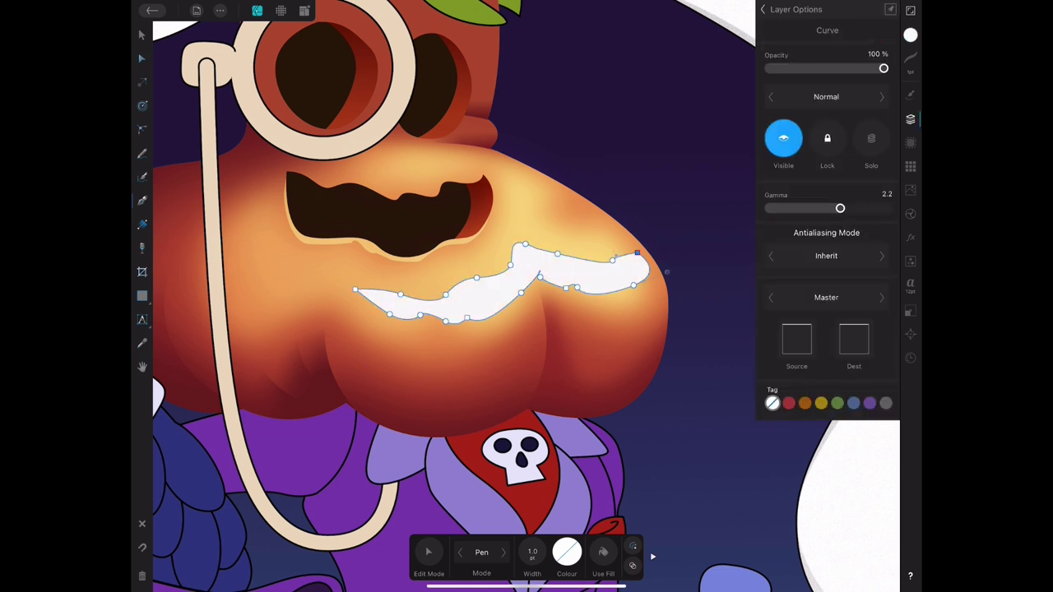
click(826, 96)
click(700, 296)
click(910, 236)
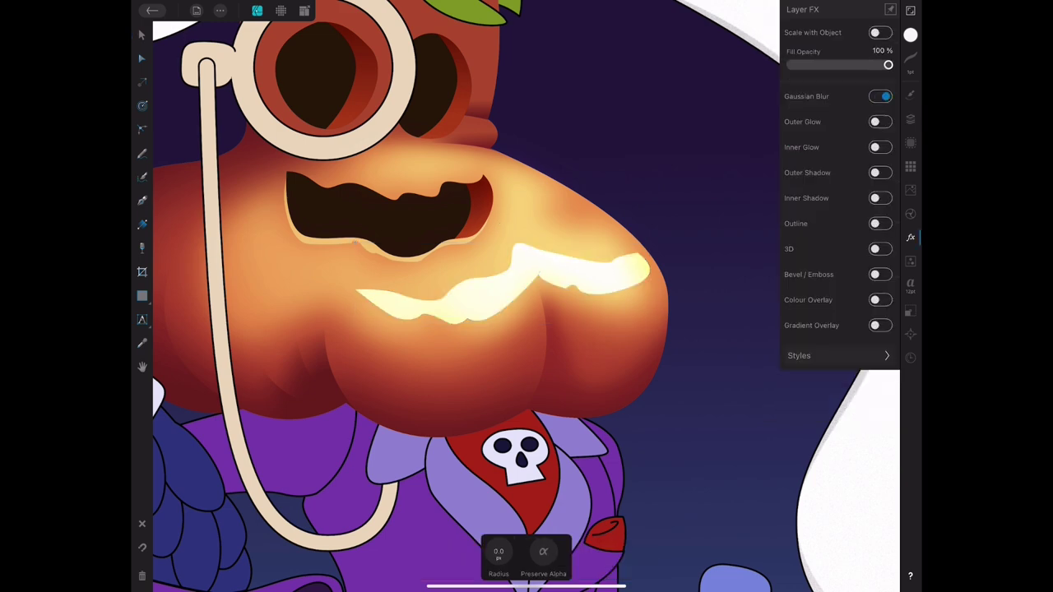
click(880, 96)
key(v)
scroll(526, 296, down, 3)
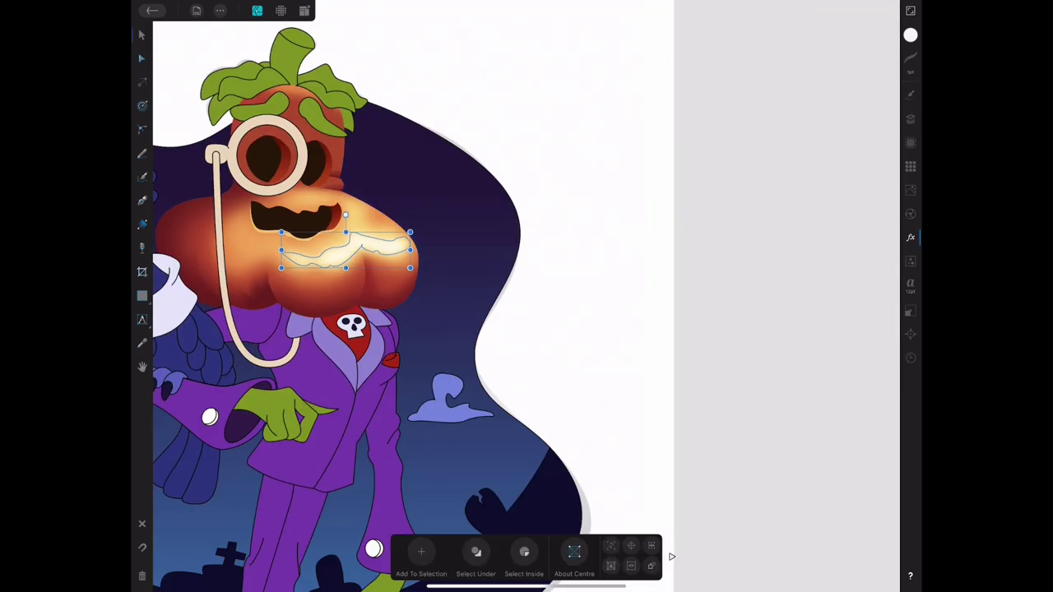
scroll(527, 296, up, 5)
Pen-draw a white shape along the mouth's top and send it behind the dark mouth.
key(p)
drag(304, 244, 341, 250)
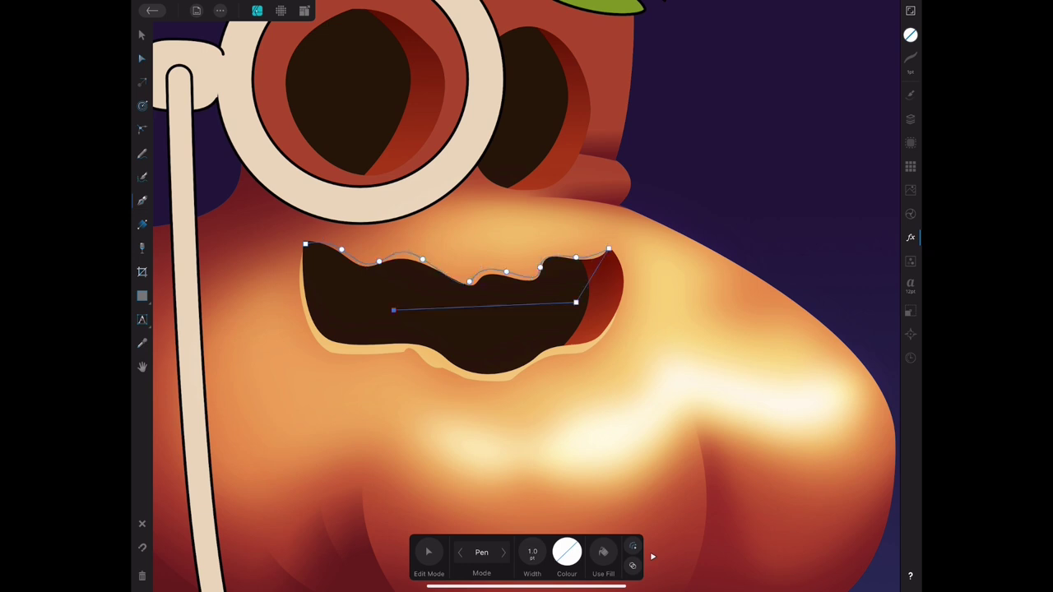
click(911, 35)
click(796, 304)
click(141, 34)
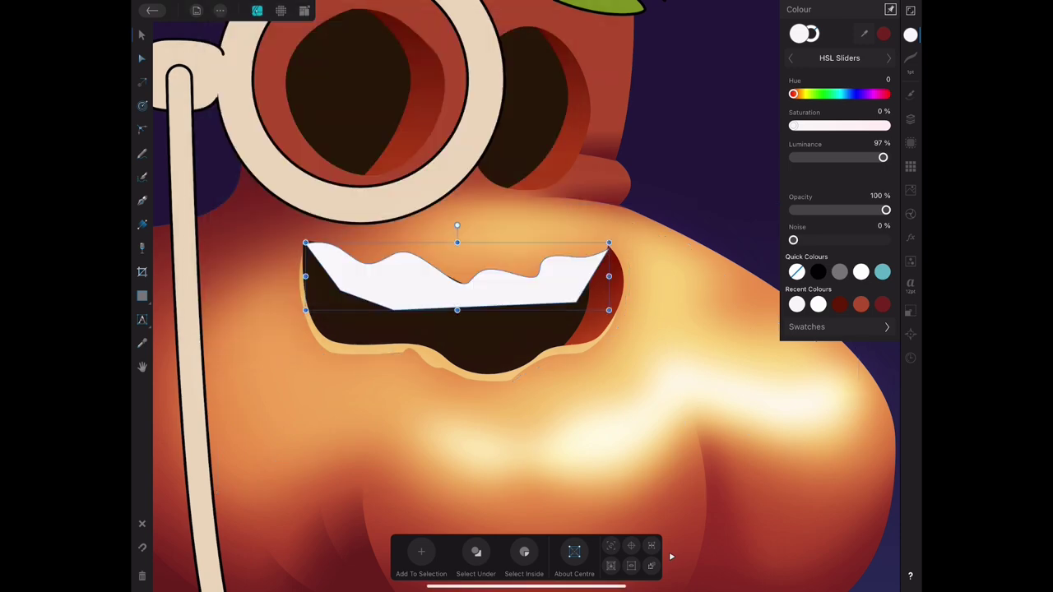
click(220, 10)
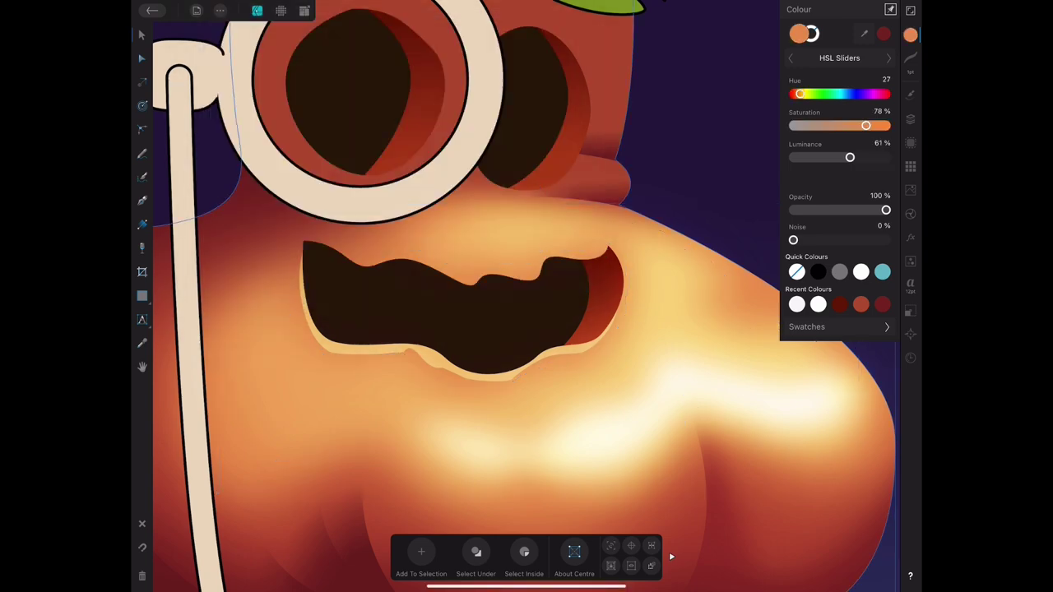
Set the white mouth rim to Overlay blending at 54% opacity.
click(910, 119)
click(826, 96)
click(705, 212)
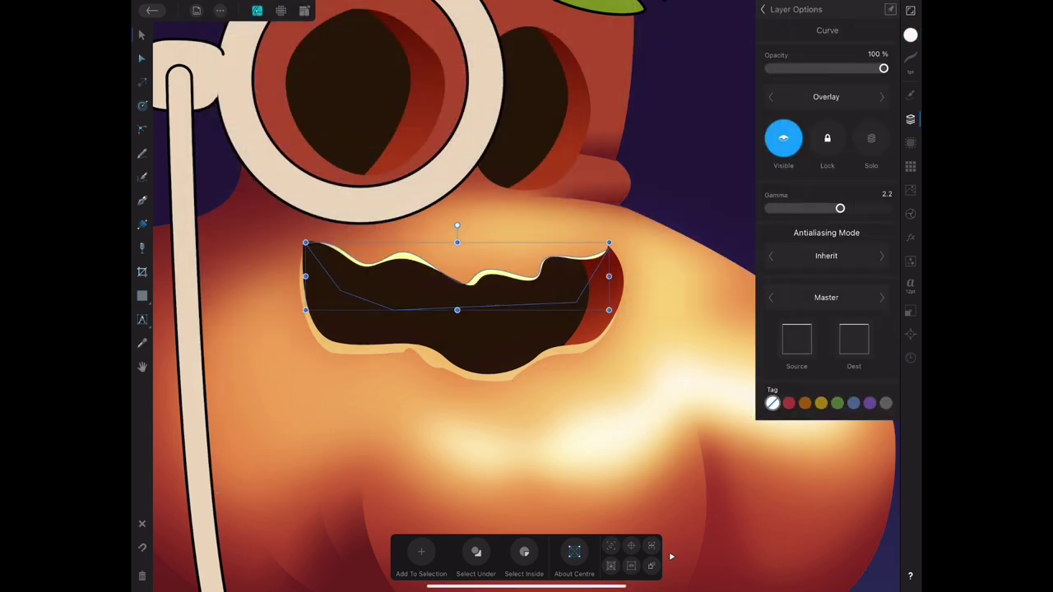
click(911, 119)
scroll(527, 296, down, 3)
click(911, 120)
drag(882, 68, 830, 69)
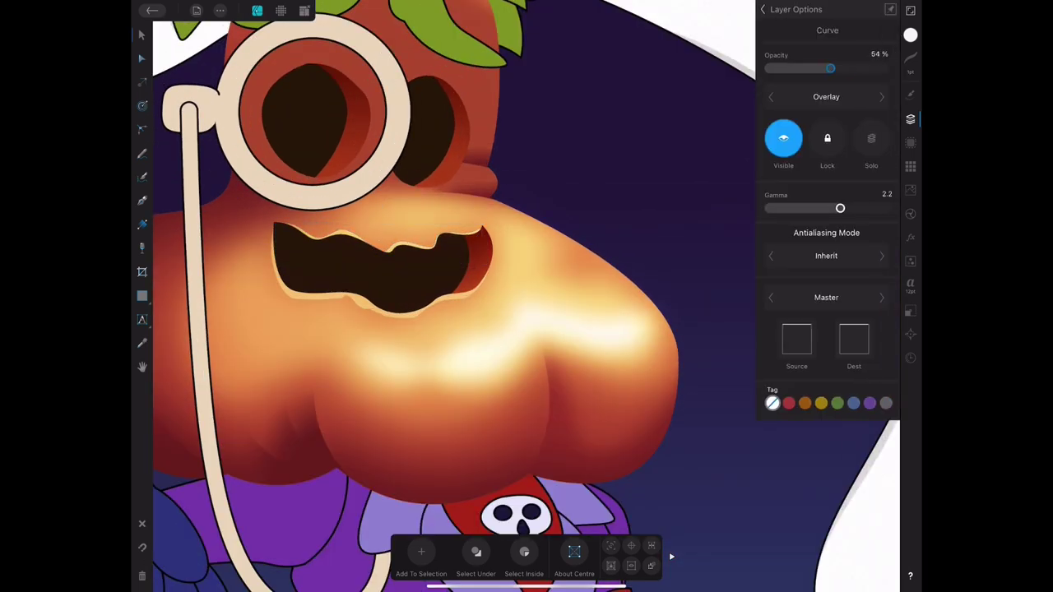
click(910, 119)
scroll(526, 296, down, 3)
scroll(493, 297, up, 2)
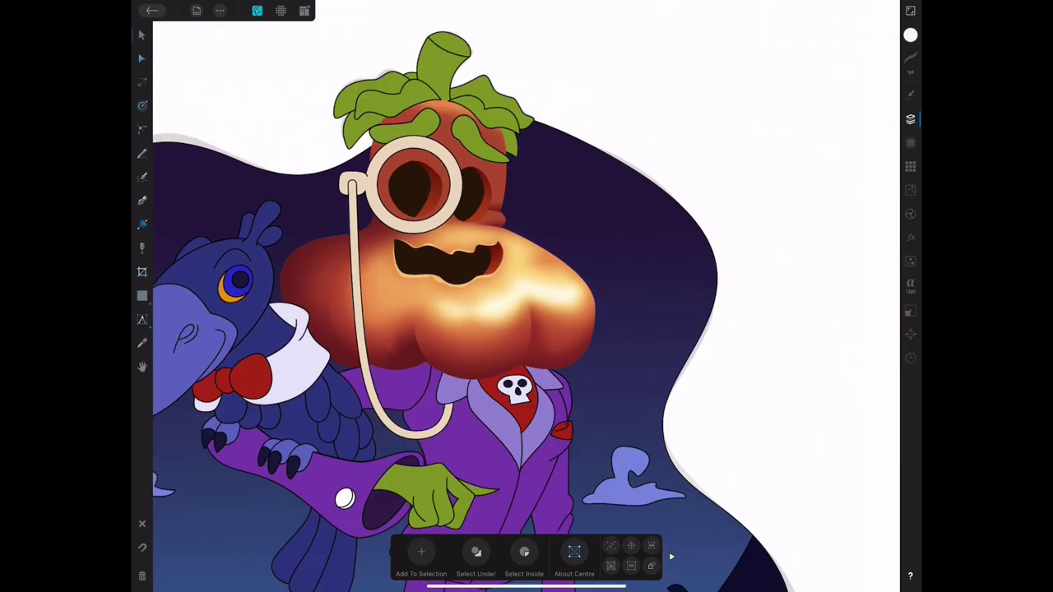
scroll(494, 296, up, 2)
scroll(493, 296, up, 2)
scroll(527, 296, down, 2)
scroll(526, 296, up, 5)
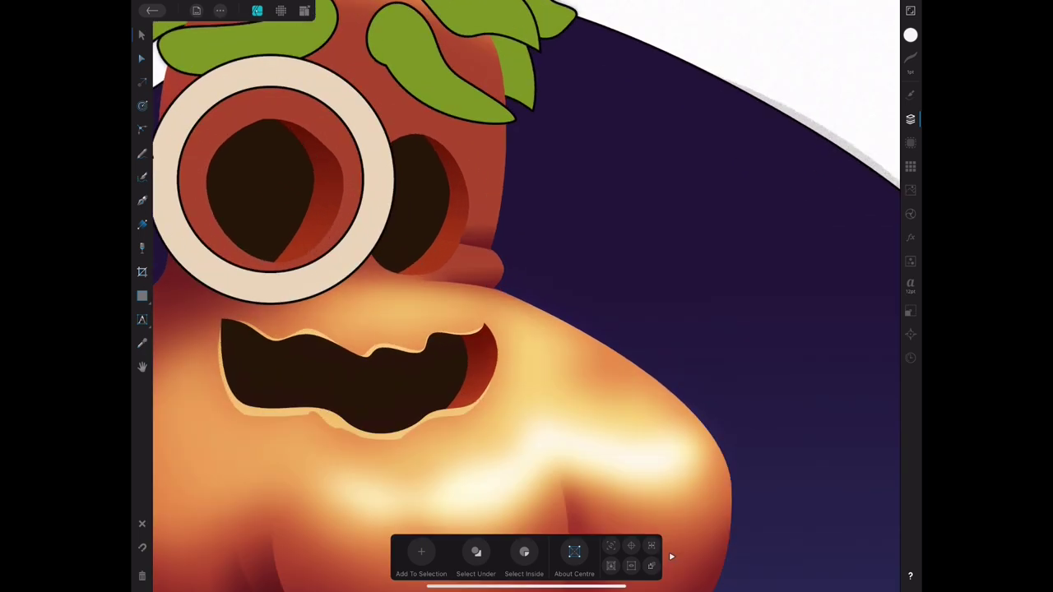
Draw a white nose highlight, blend it as Overlay and blur it.
key(p)
scroll(526, 296, up, 3)
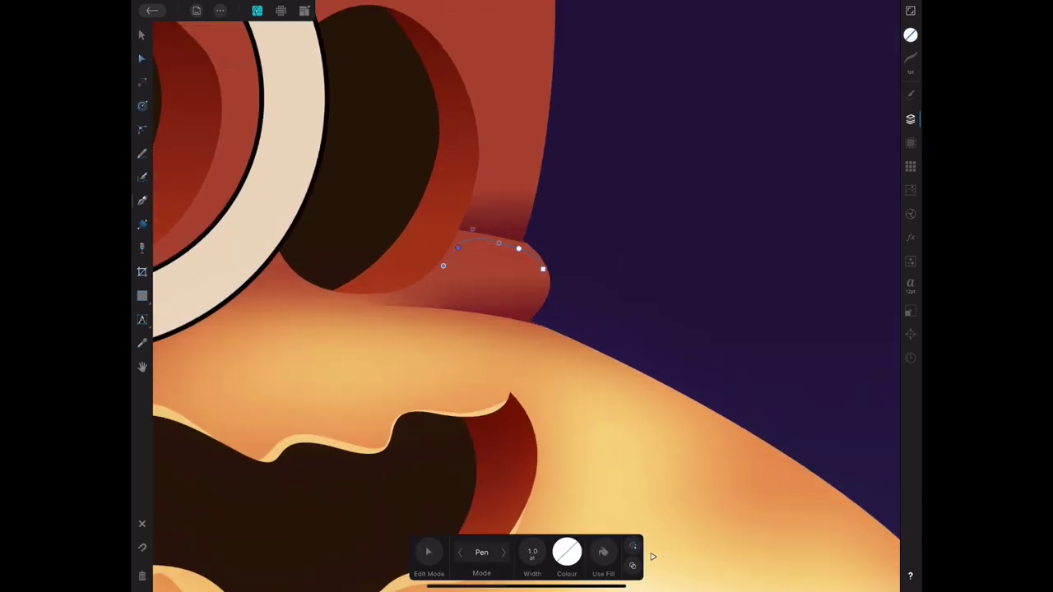
click(567, 552)
click(141, 34)
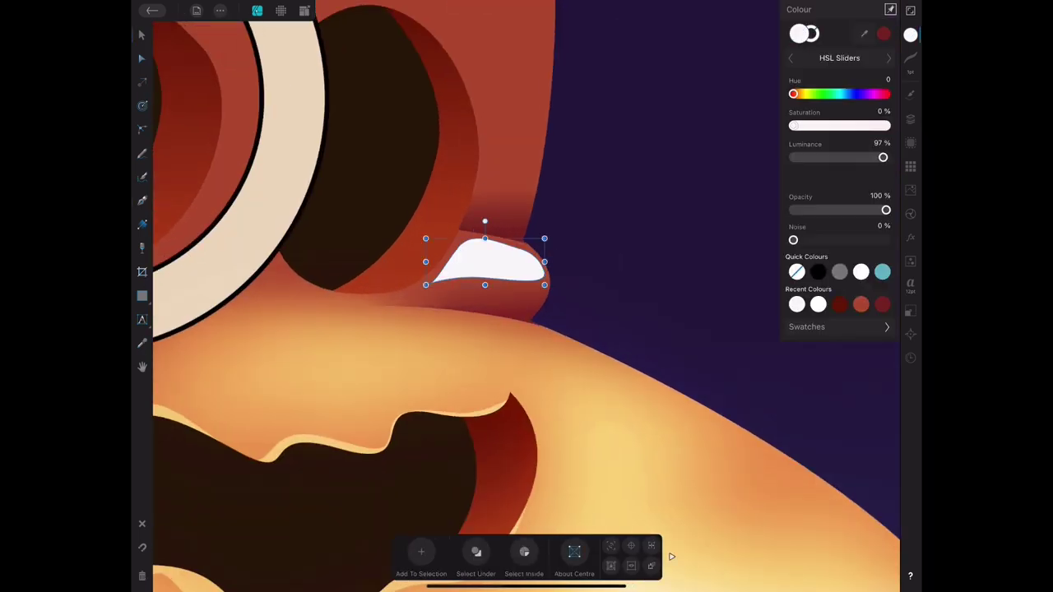
click(911, 119)
click(700, 218)
click(700, 237)
click(910, 238)
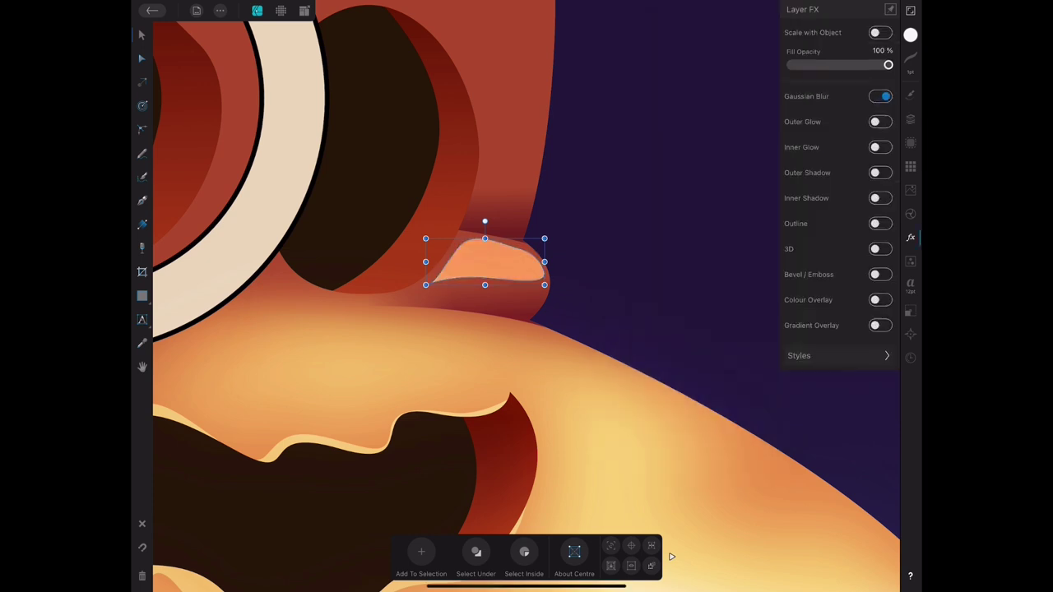
scroll(526, 296, down, 5)
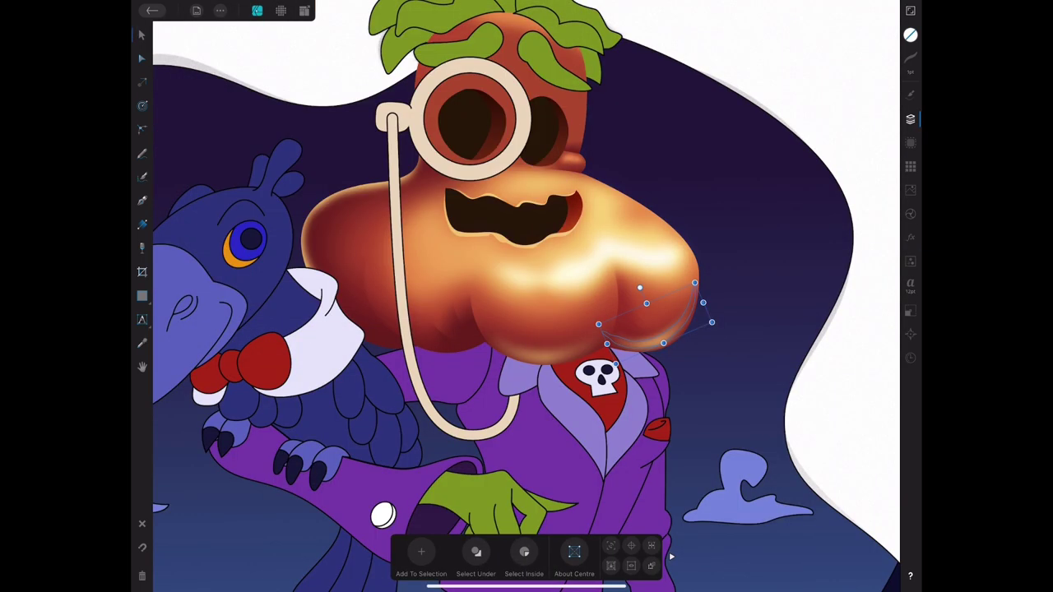
Try moving the highlight to the pumpkin's lower left, then undo the move.
click(221, 10)
click(196, 10)
click(221, 10)
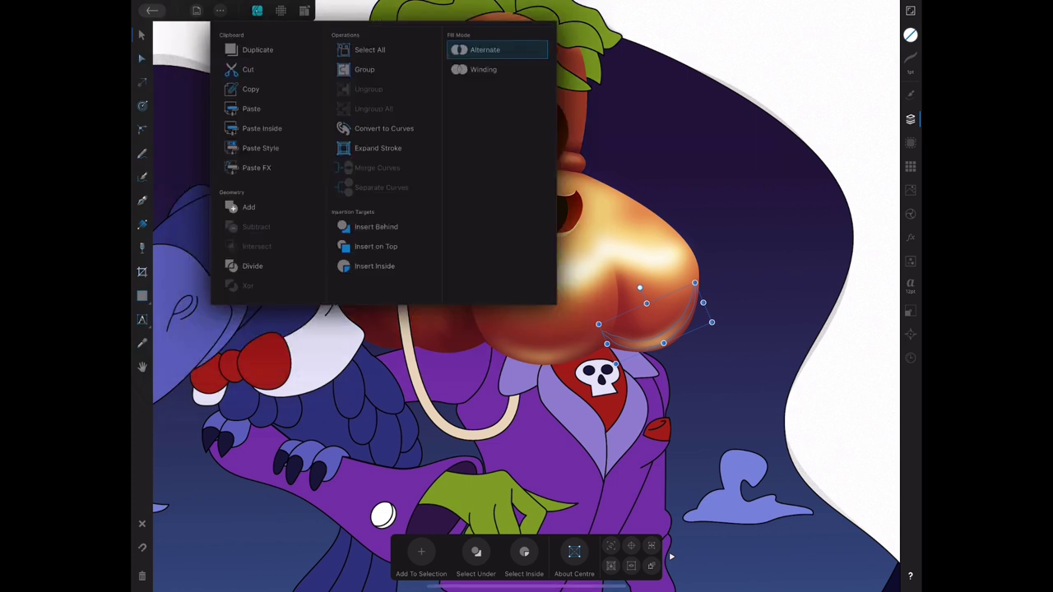
click(220, 10)
mouse_move(654, 316)
mouse_down()
mouse_move(540, 350)
mouse_move(436, 306)
mouse_move(432, 323)
mouse_up()
key(ctrl+z)
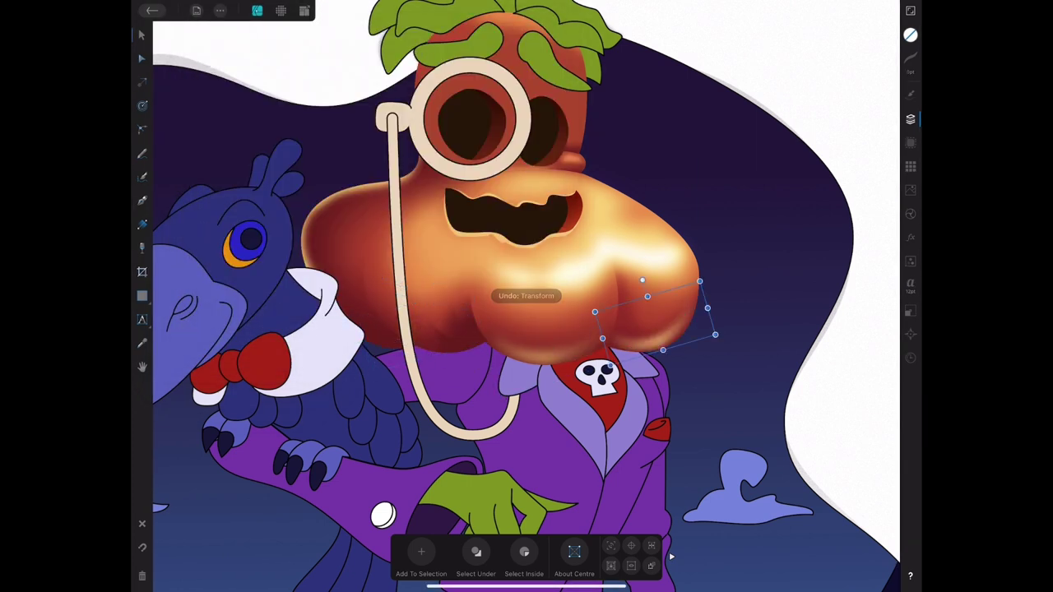
Duplicate the highlight, place the copy on the lower-left bulge, and fade it to 43% opacity.
click(221, 9)
click(221, 10)
mouse_move(674, 306)
mouse_down()
mouse_move(634, 294)
mouse_move(435, 310)
mouse_move(395, 325)
mouse_move(426, 319)
mouse_up()
drag(883, 68, 821, 68)
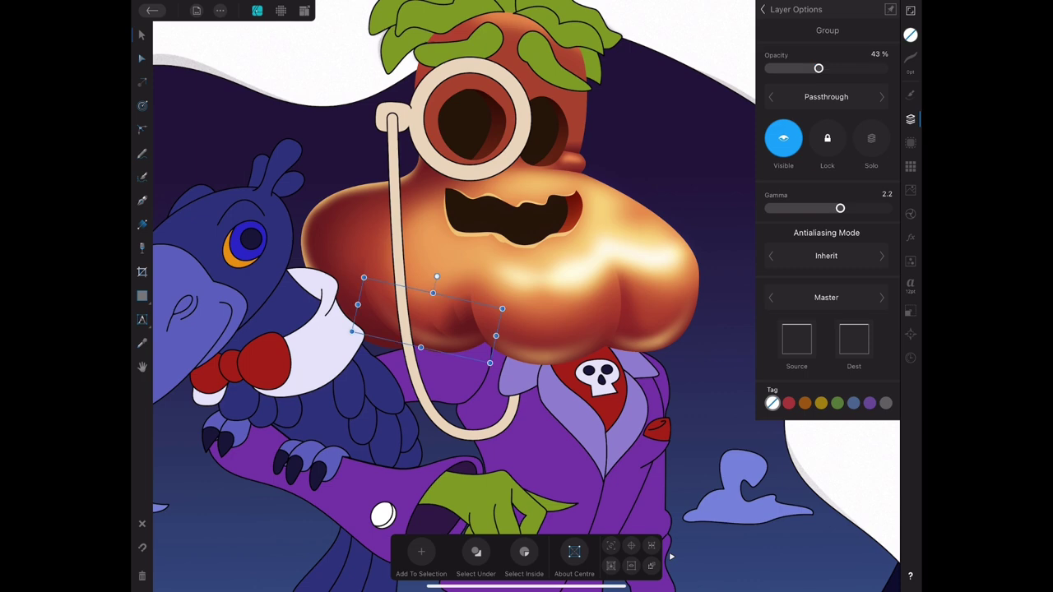
scroll(449, 312, down, 5)
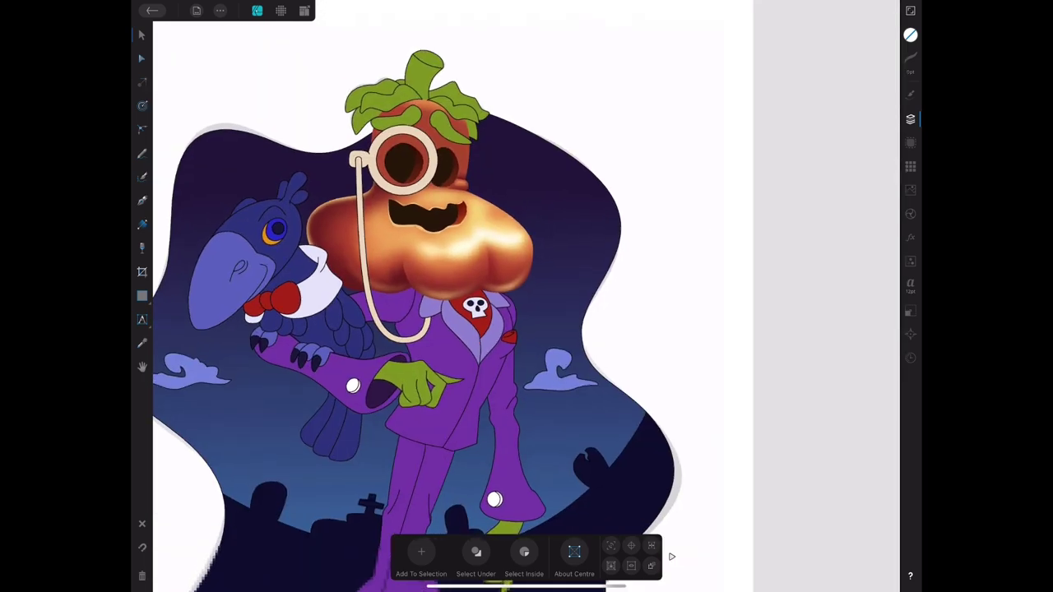
scroll(448, 239, up, 5)
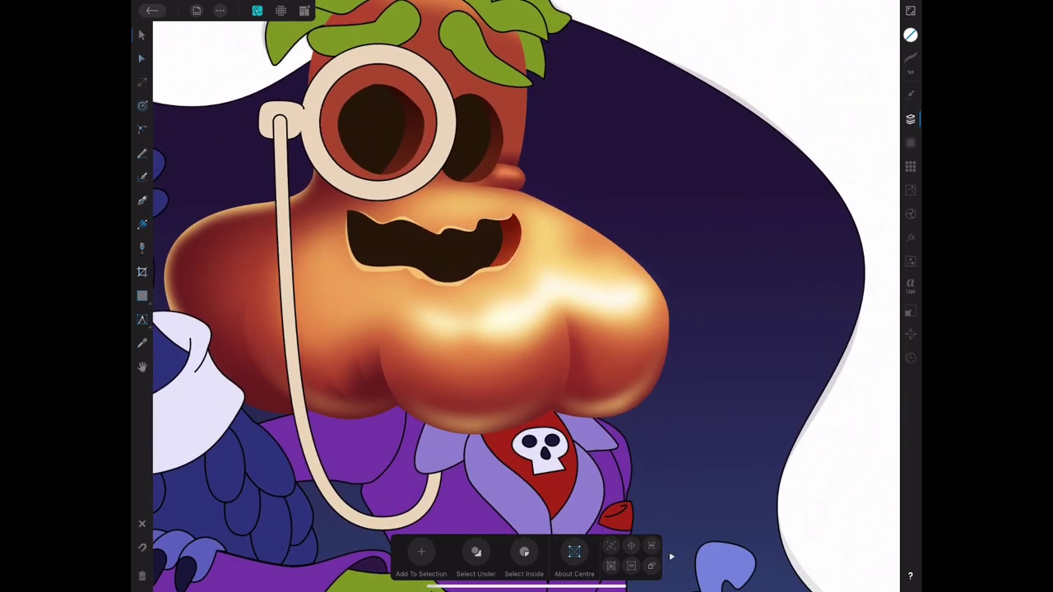
Draw a small black ellipse on the pumpkin's nose.
click(141, 295)
click(195, 139)
drag(567, 263, 587, 301)
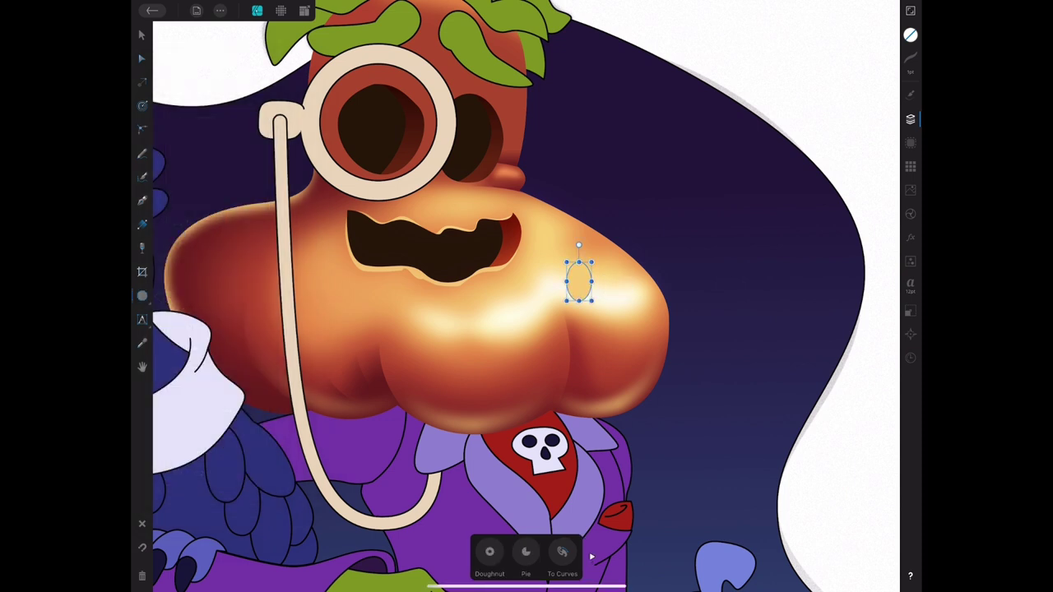
click(141, 34)
click(911, 34)
click(818, 272)
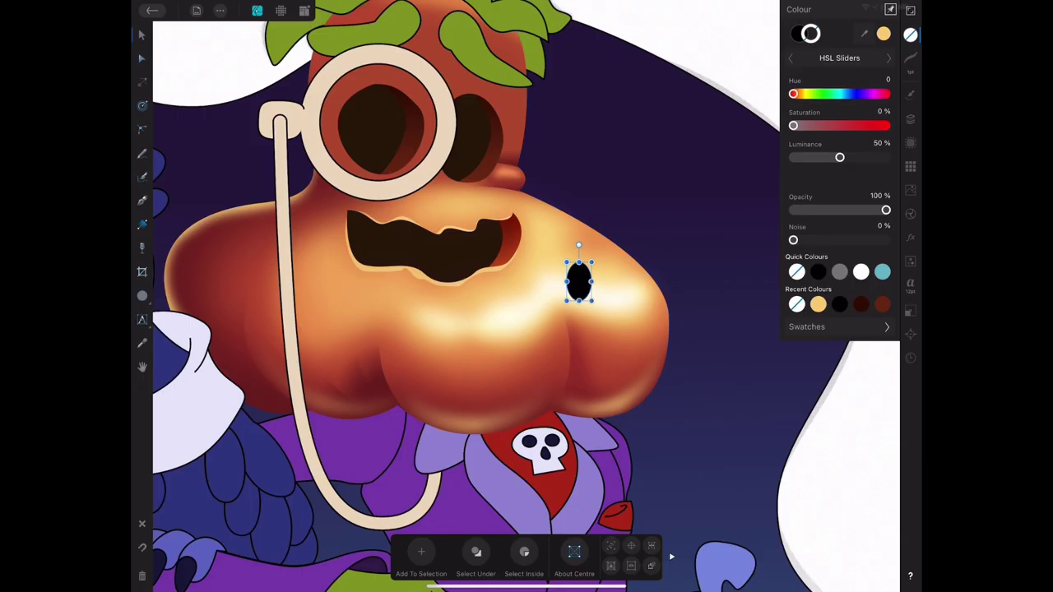
Set the ellipse to Overlay blending and rotate it to a tilted angle.
click(911, 119)
click(826, 93)
drag(700, 346, 700, 181)
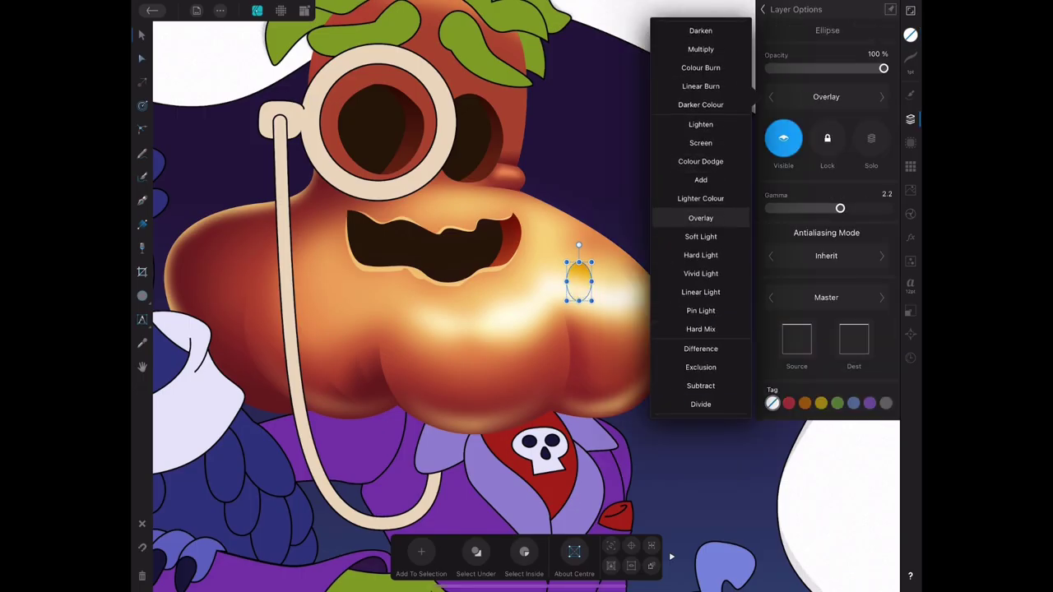
click(700, 217)
drag(578, 245, 564, 247)
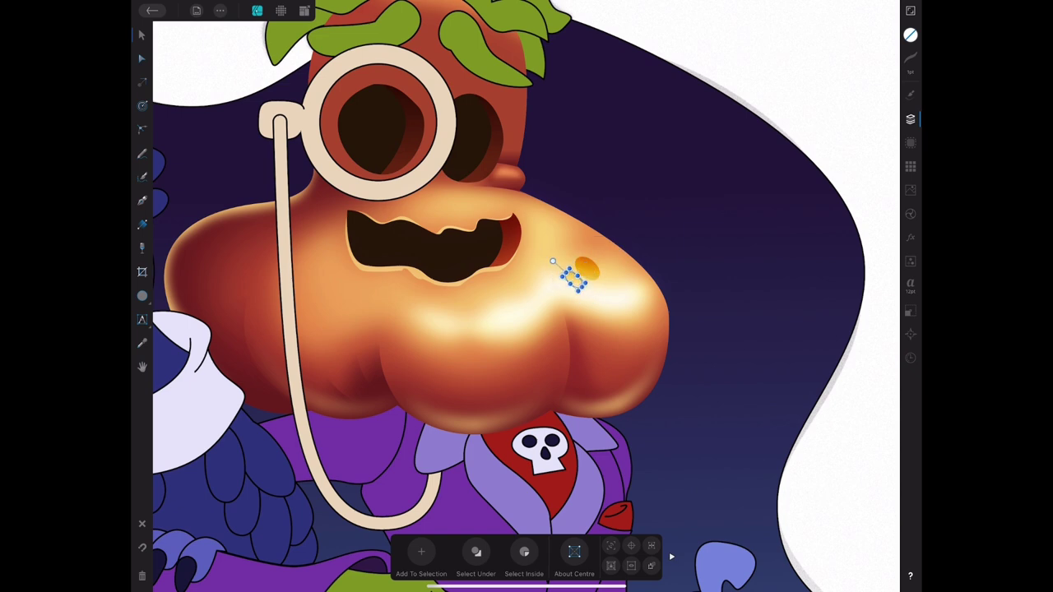
click(910, 311)
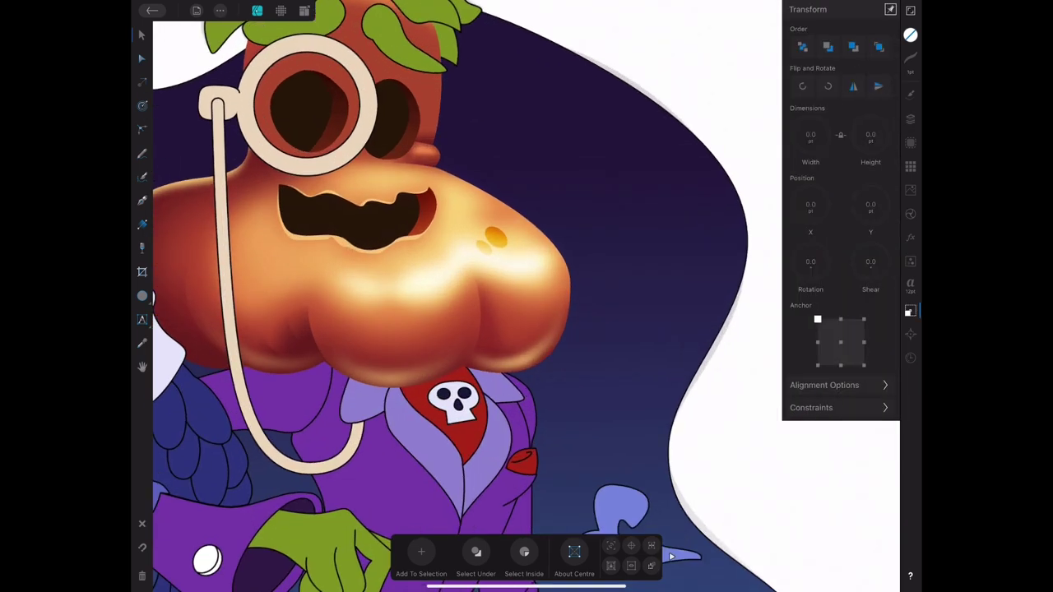
Raise the ellipse fill to 100% luminance (white) and resize the nose highlight.
click(493, 219)
click(911, 34)
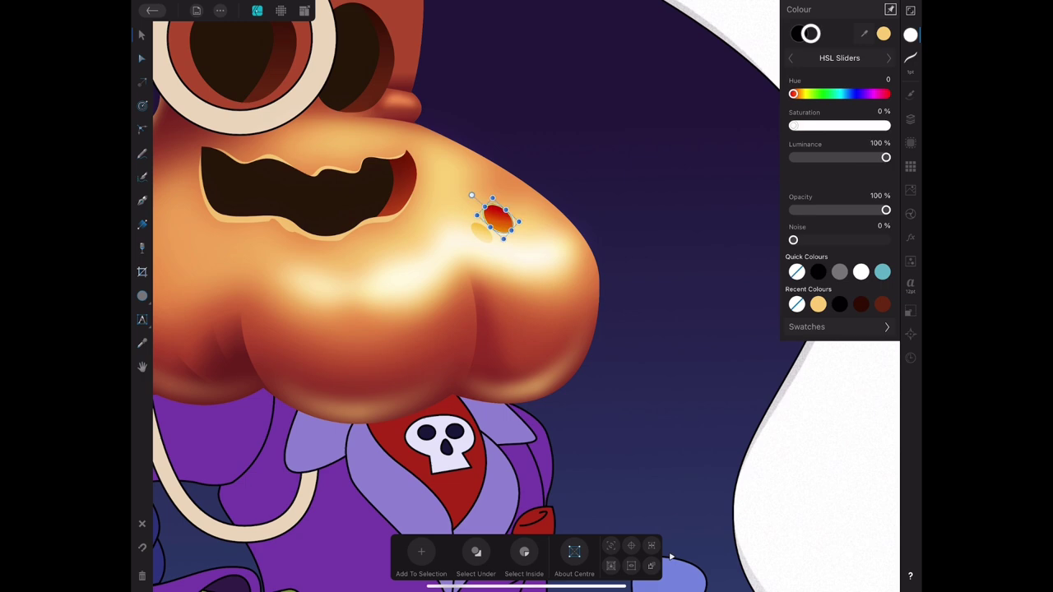
drag(839, 157, 885, 157)
drag(498, 218, 537, 238)
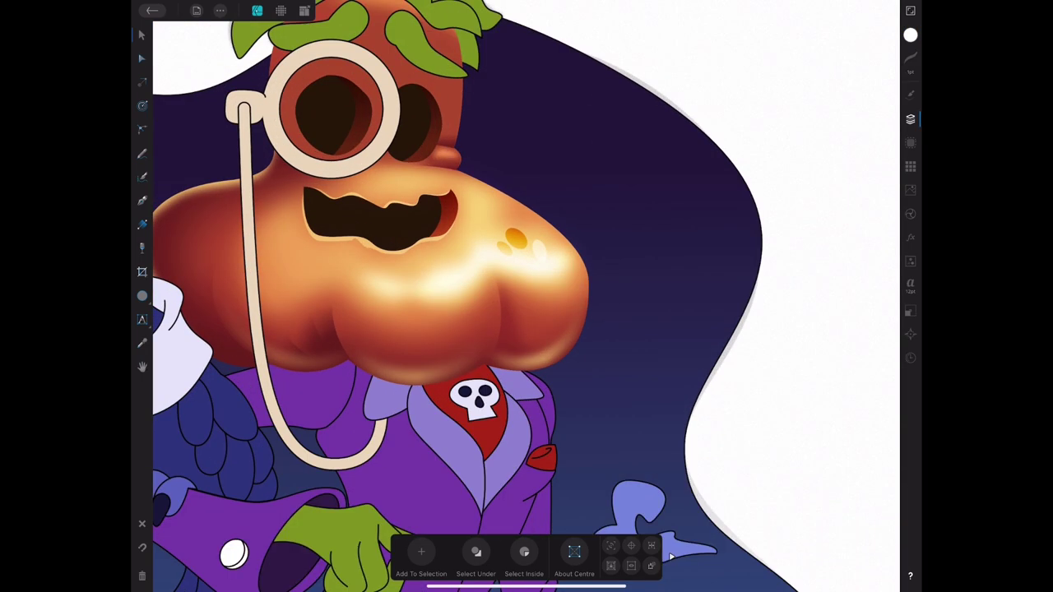
drag(752, 380, 477, 192)
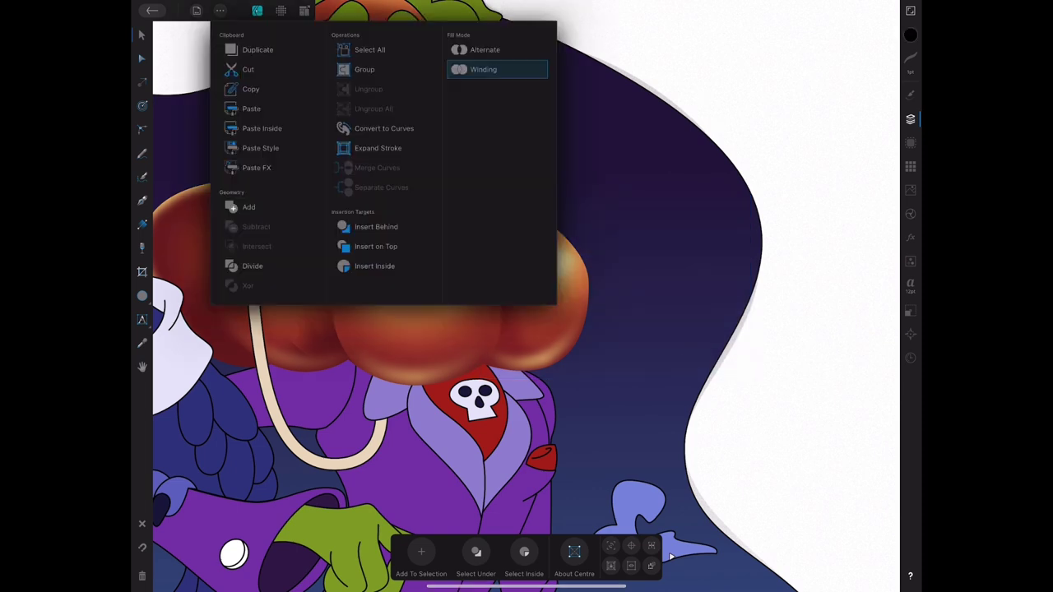
Duplicate the nose highlight into a tiny spot faded to about 24% opacity, moved left.
key(ctrl+v)
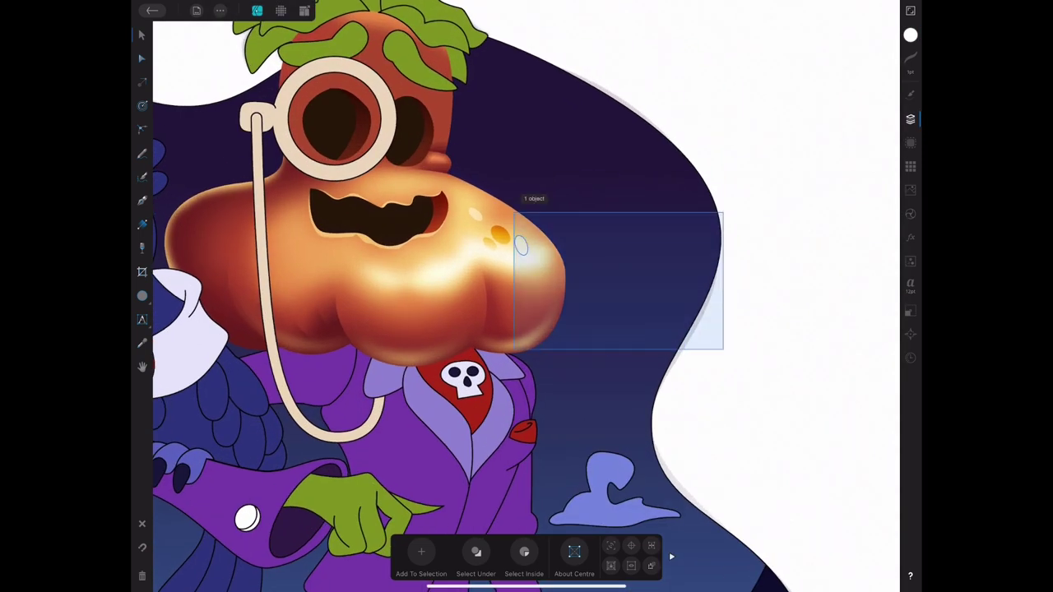
key(ctrl+j)
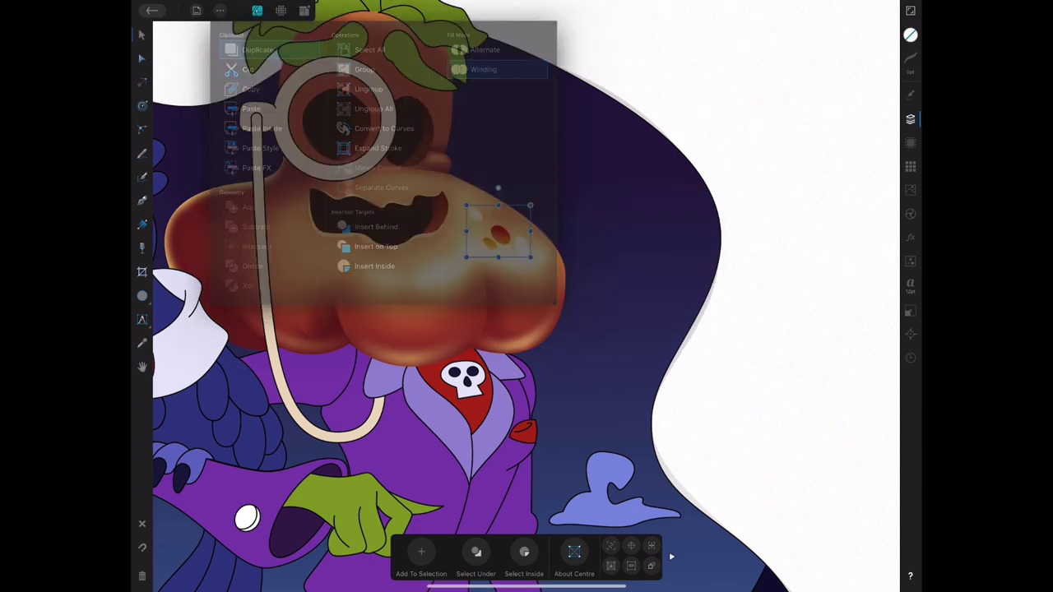
drag(499, 227, 437, 268)
drag(454, 309, 441, 261)
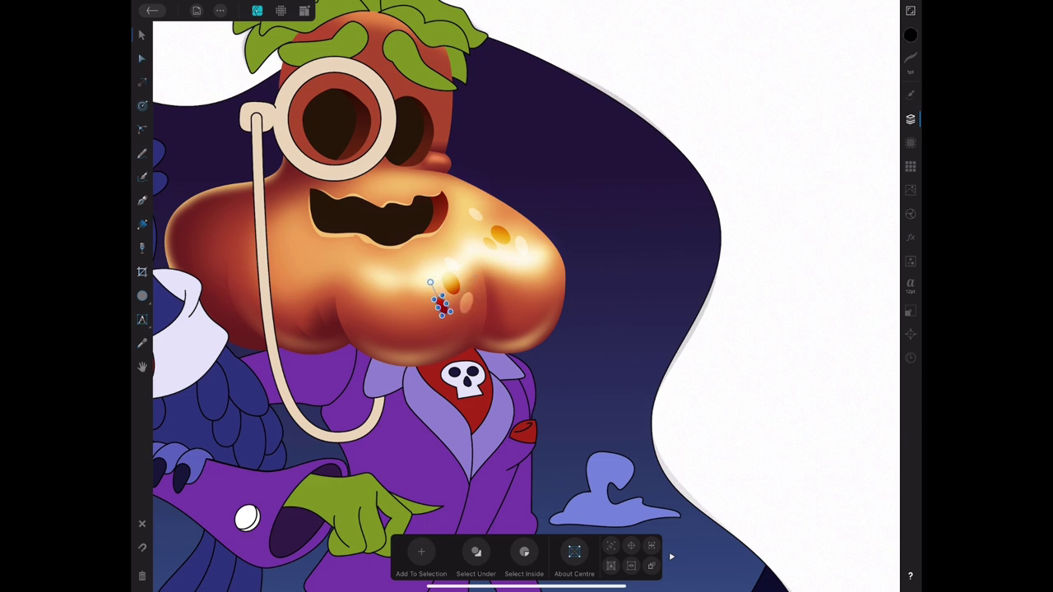
drag(889, 68, 796, 69)
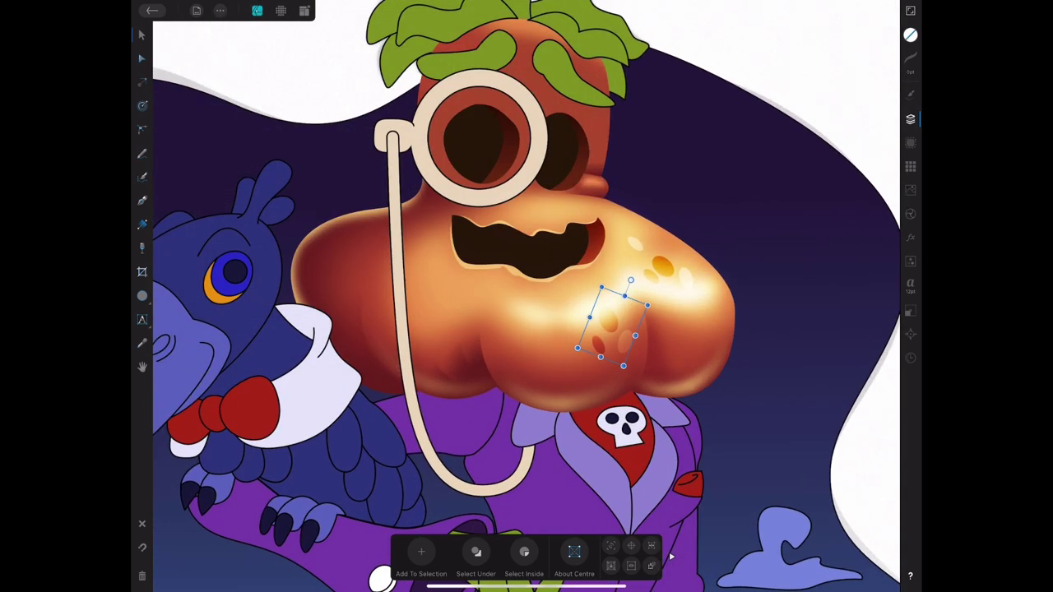
mouse_move(613, 323)
mouse_down()
mouse_move(418, 288)
mouse_move(407, 298)
mouse_up()
Duplicate the group of spots and place the copy lower on the nose.
click(220, 10)
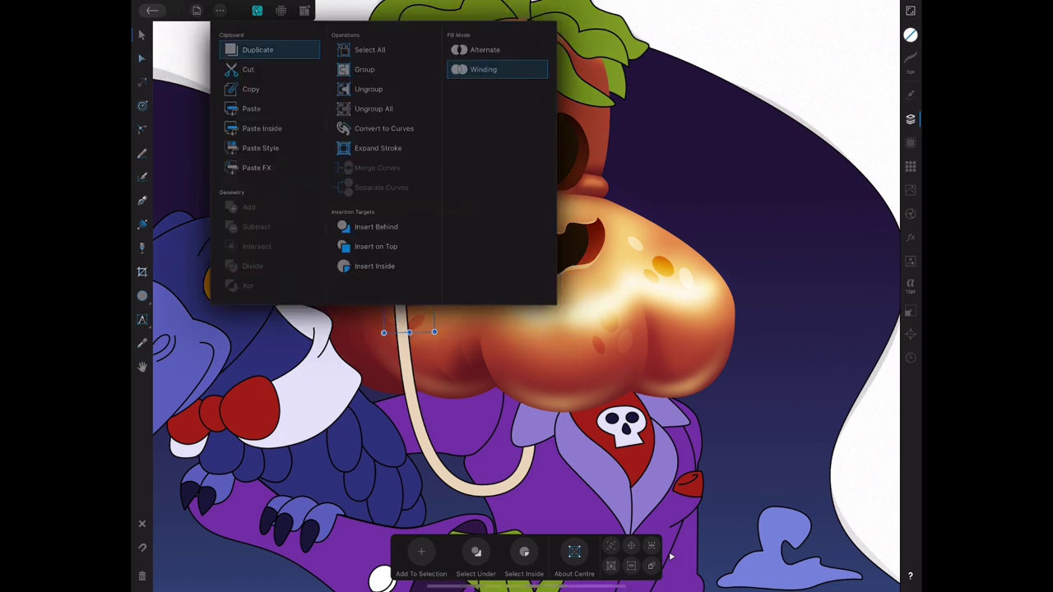
click(482, 69)
drag(544, 339, 551, 349)
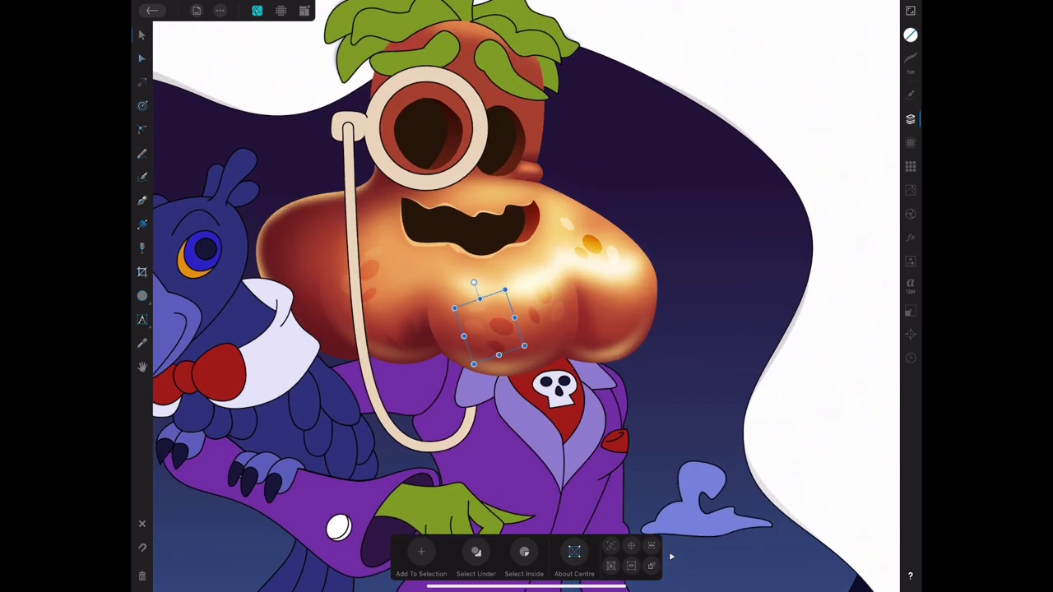
scroll(527, 296, down, 3)
scroll(526, 297, up, 5)
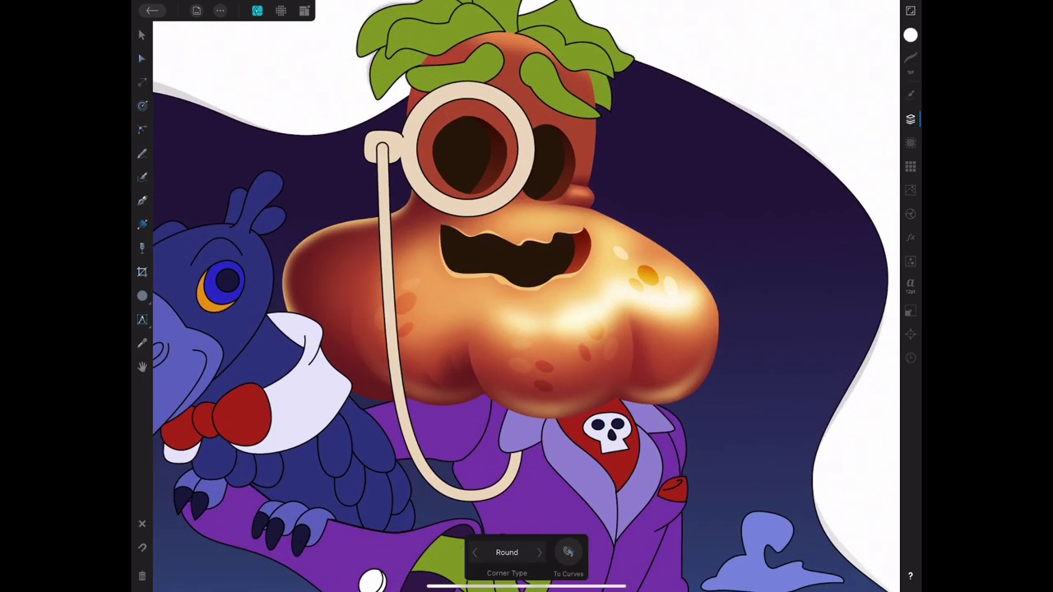
Move a spot group up-left and lower the right spots' opacity to 51%.
mouse_move(399, 309)
mouse_down()
mouse_move(329, 264)
mouse_move(352, 242)
mouse_move(341, 254)
mouse_up()
scroll(526, 296, down, 3)
scroll(527, 297, up, 3)
click(500, 245)
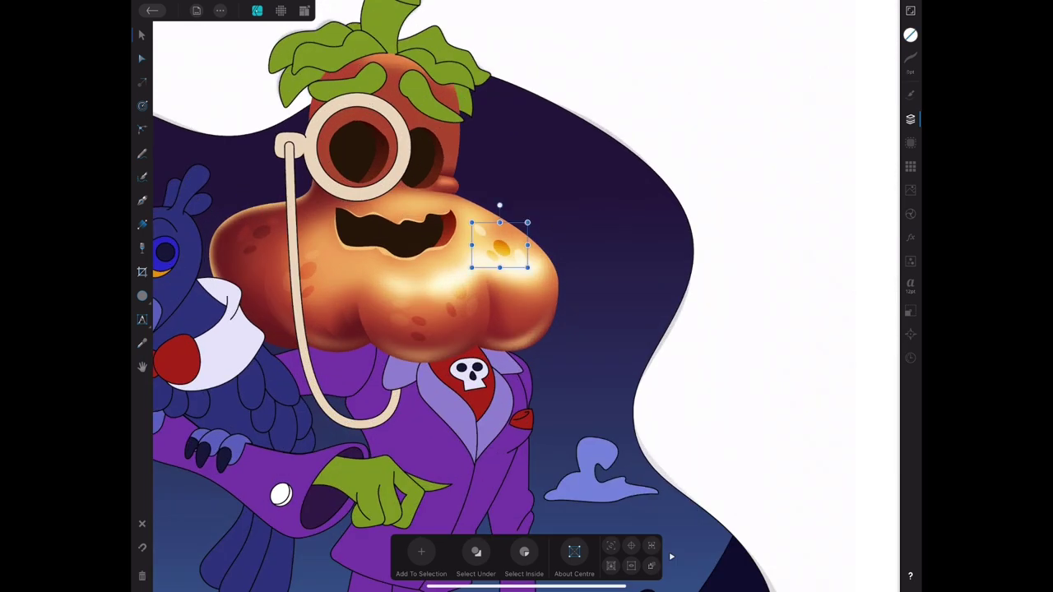
drag(872, 68, 826, 68)
scroll(526, 296, down, 3)
scroll(527, 296, up, 5)
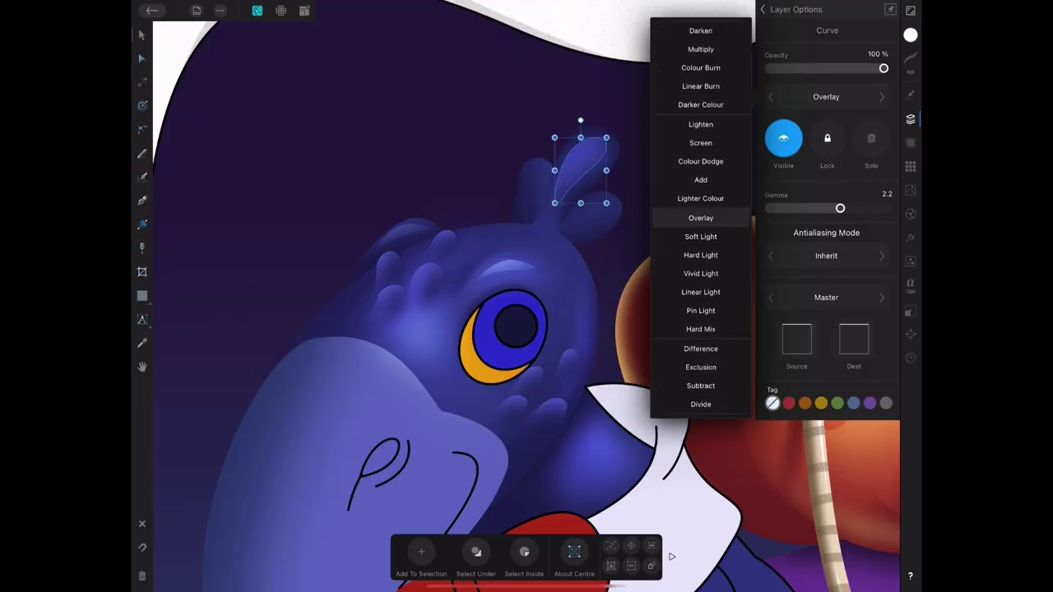
Softly blur the parrot's crest feather.
click(142, 35)
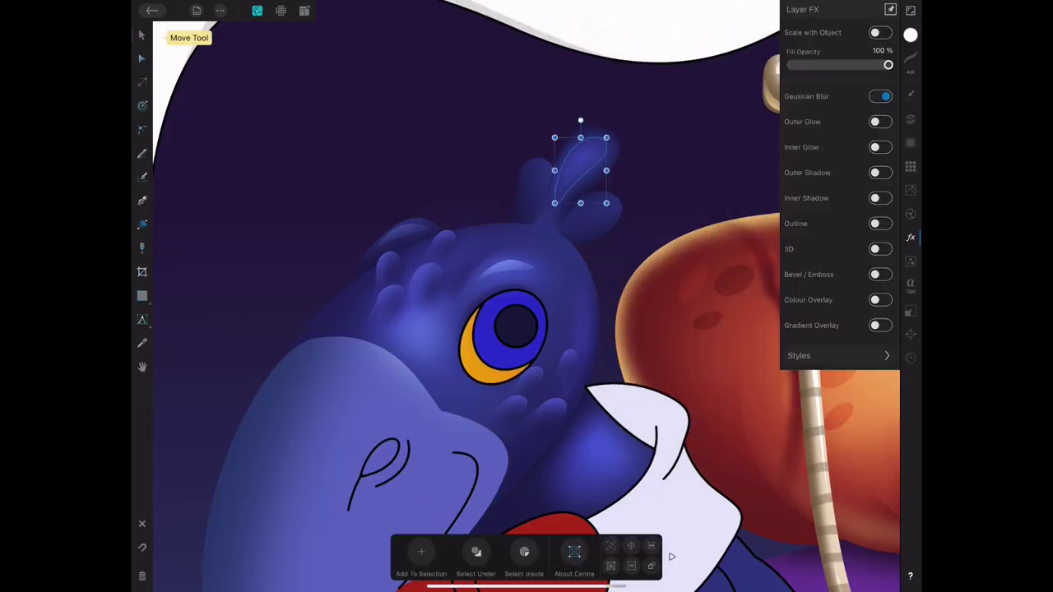
drag(605, 137, 568, 160)
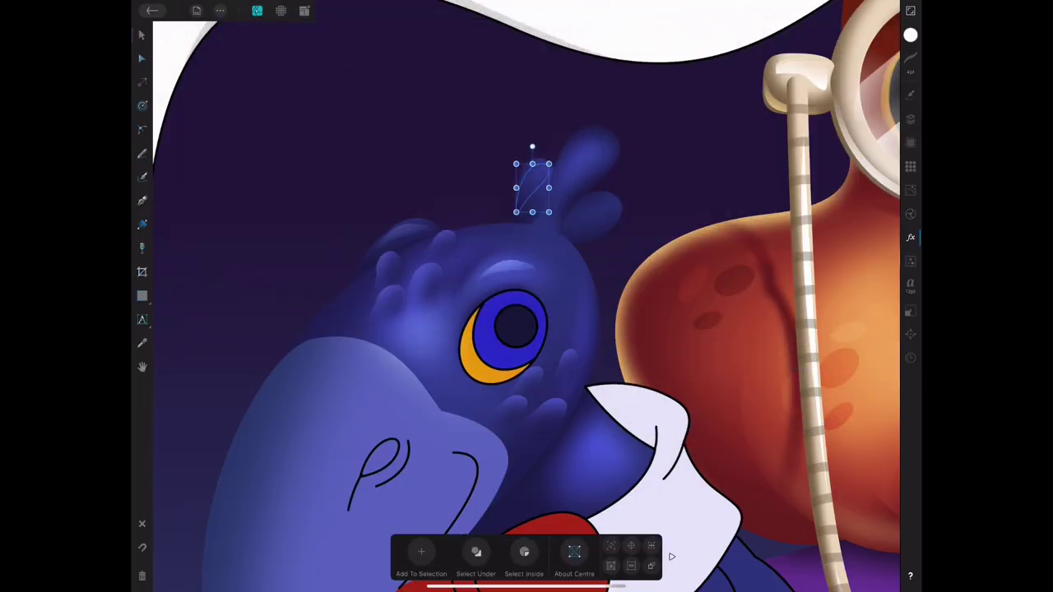
click(142, 35)
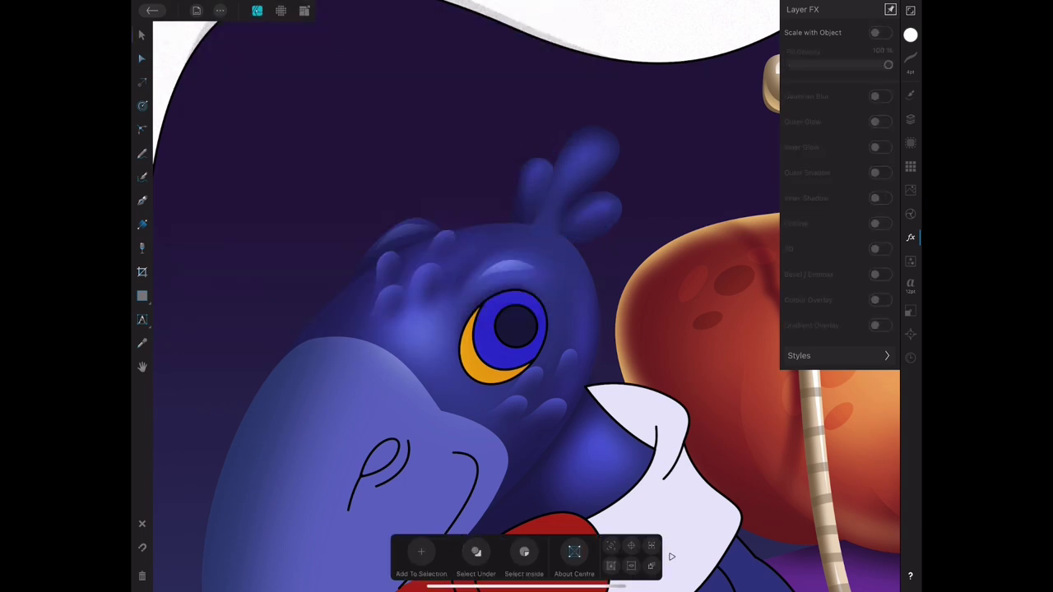
scroll(527, 296, down, 5)
scroll(494, 230, up, 5)
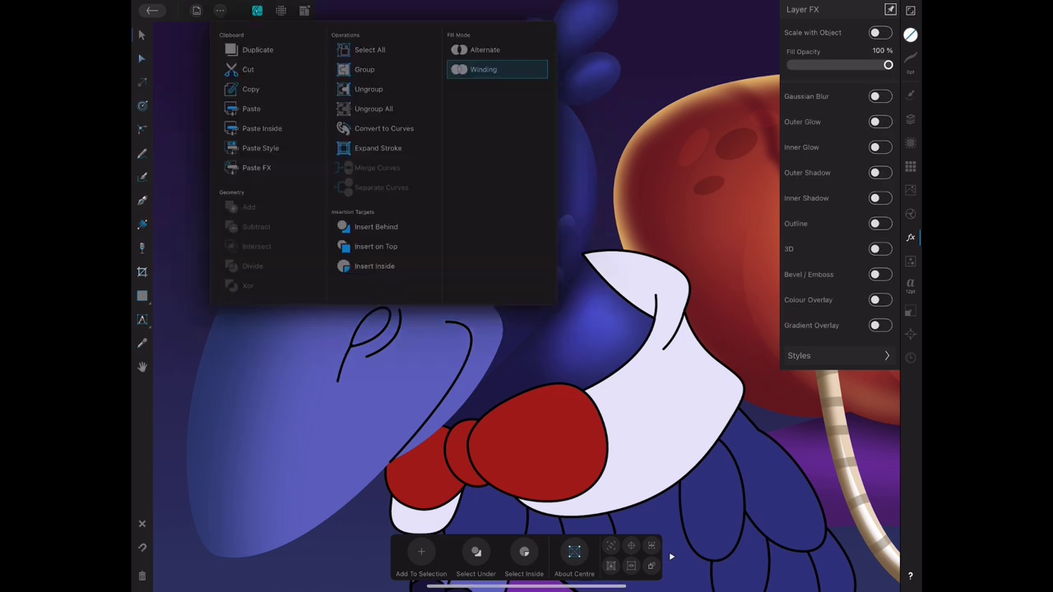
Move, rotate and shrink a feather onto the neck above the red bow, then recolour and blur it.
drag(376, 141, 617, 346)
scroll(527, 296, down, 5)
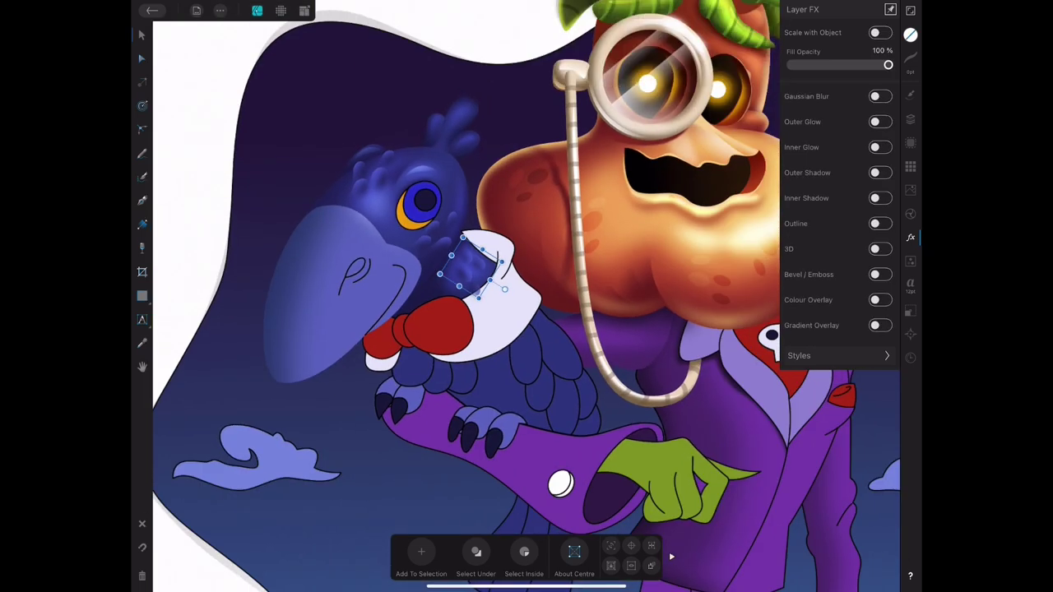
scroll(526, 296, up, 4)
drag(552, 295, 508, 326)
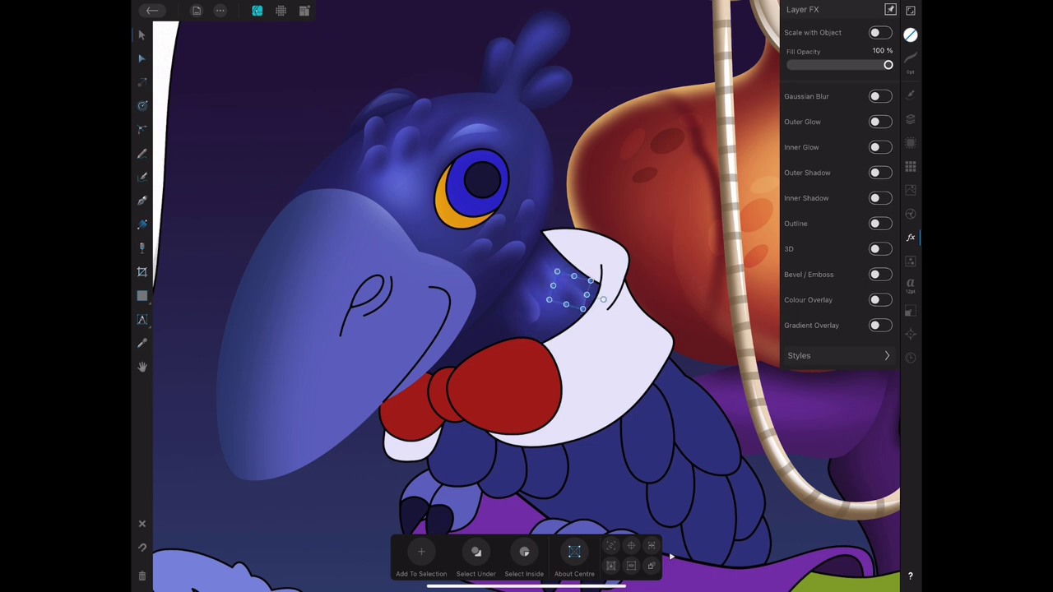
drag(576, 288, 535, 296)
click(613, 300)
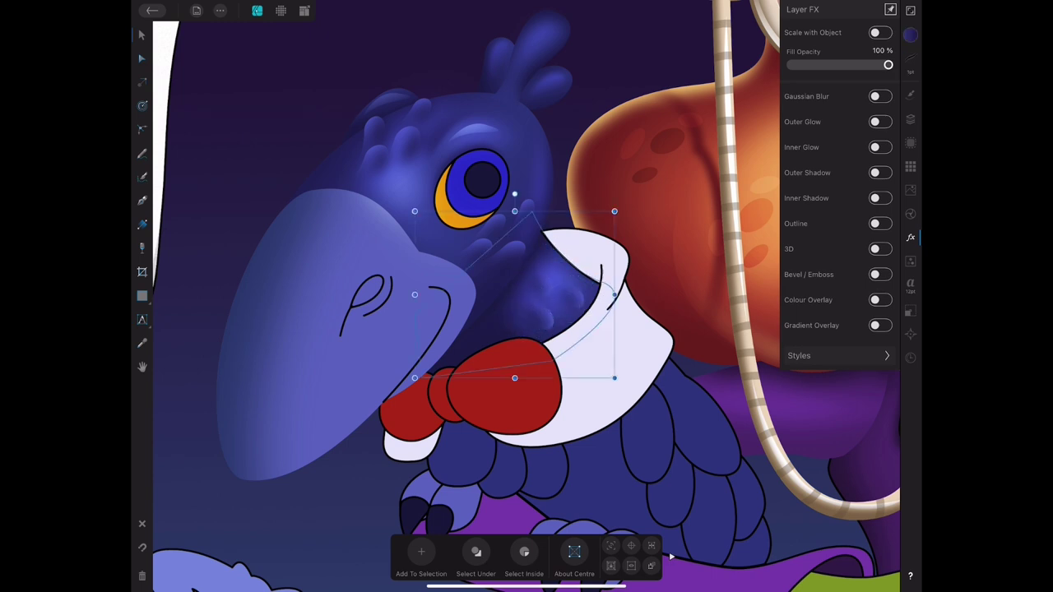
click(910, 33)
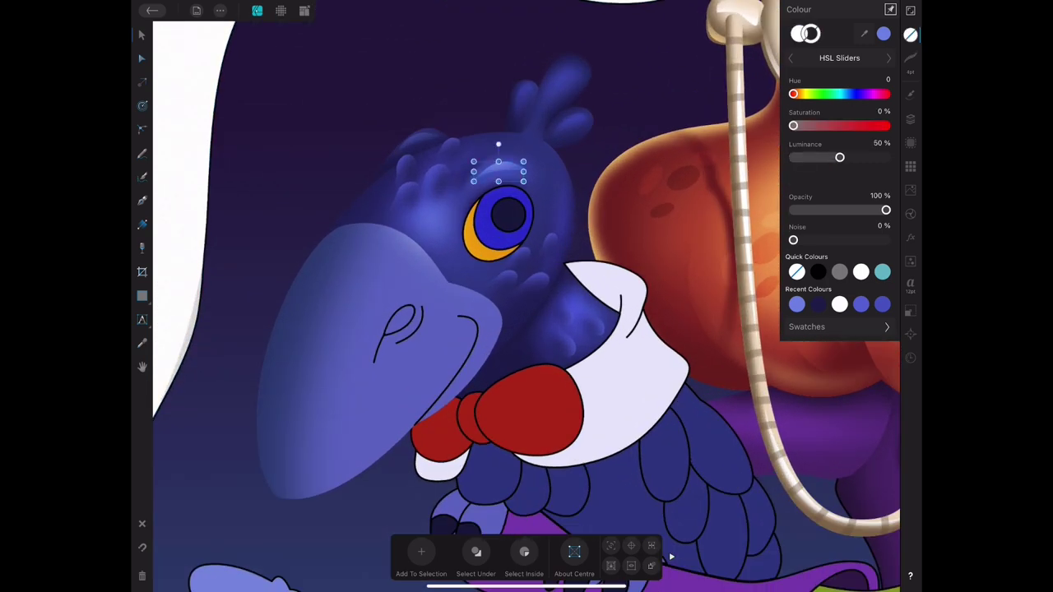
click(910, 238)
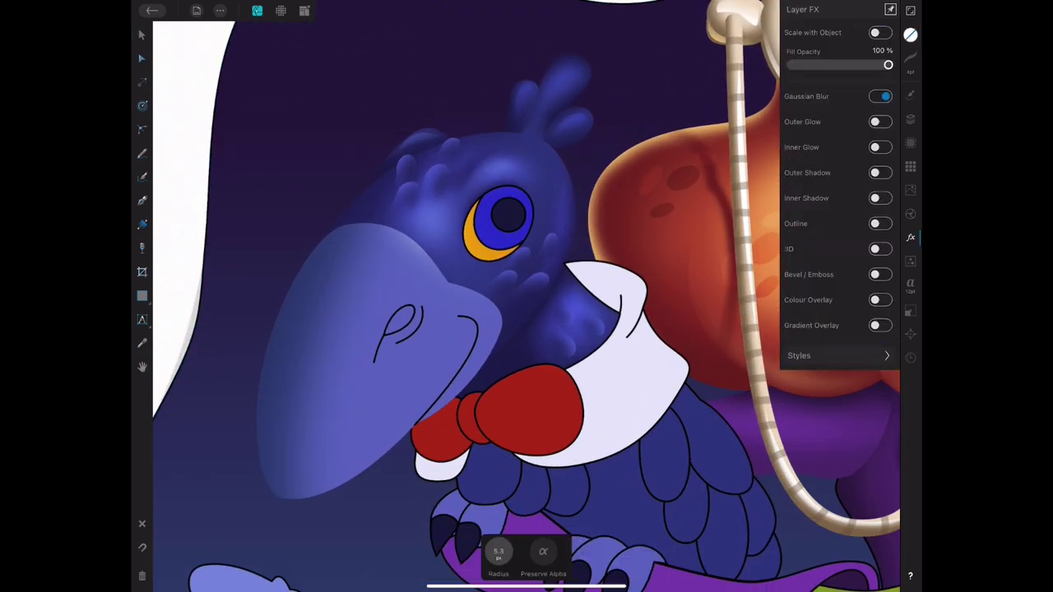
Draw a blue-stroked curve over the parrot's head and paste the shading inside it.
key(p)
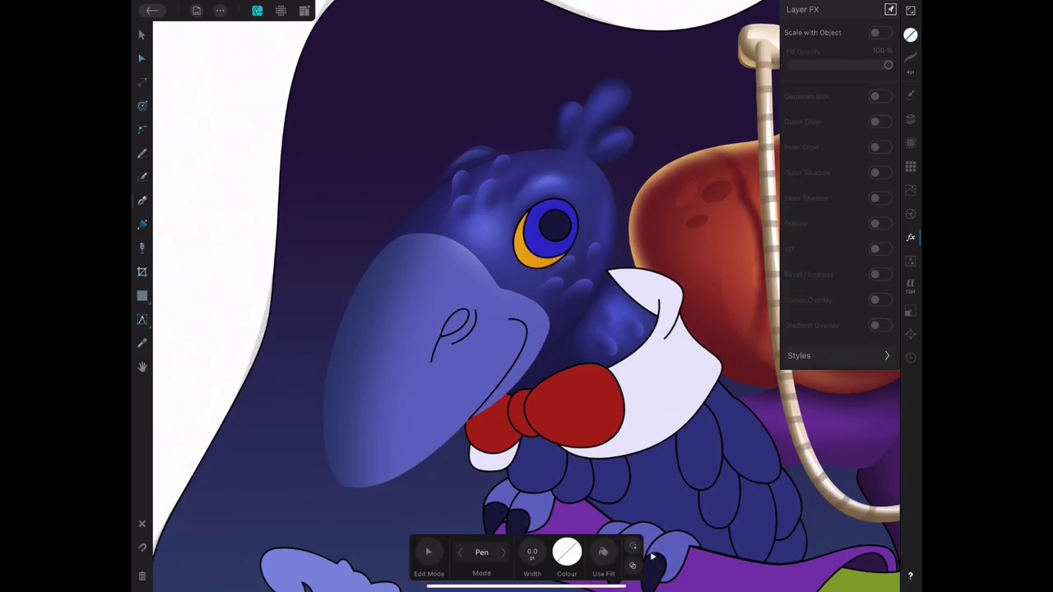
drag(542, 149, 646, 132)
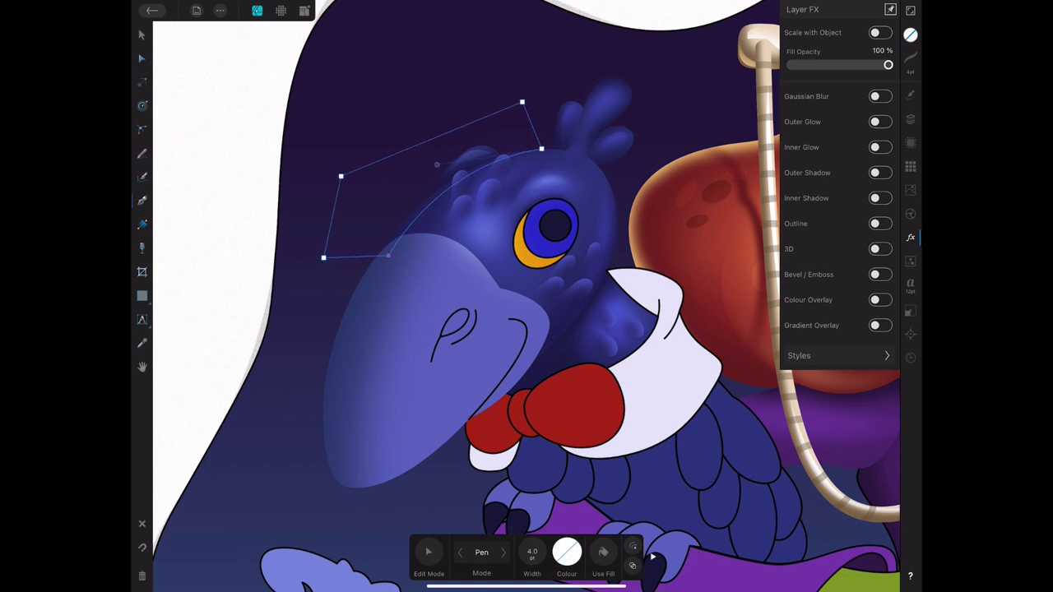
click(910, 34)
click(796, 304)
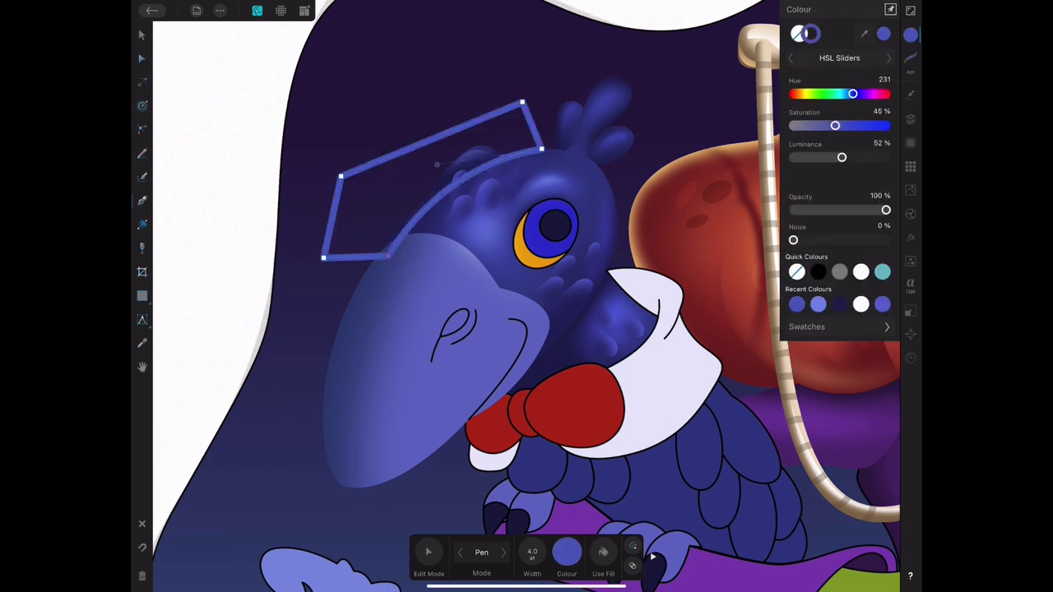
click(141, 34)
click(219, 10)
click(262, 128)
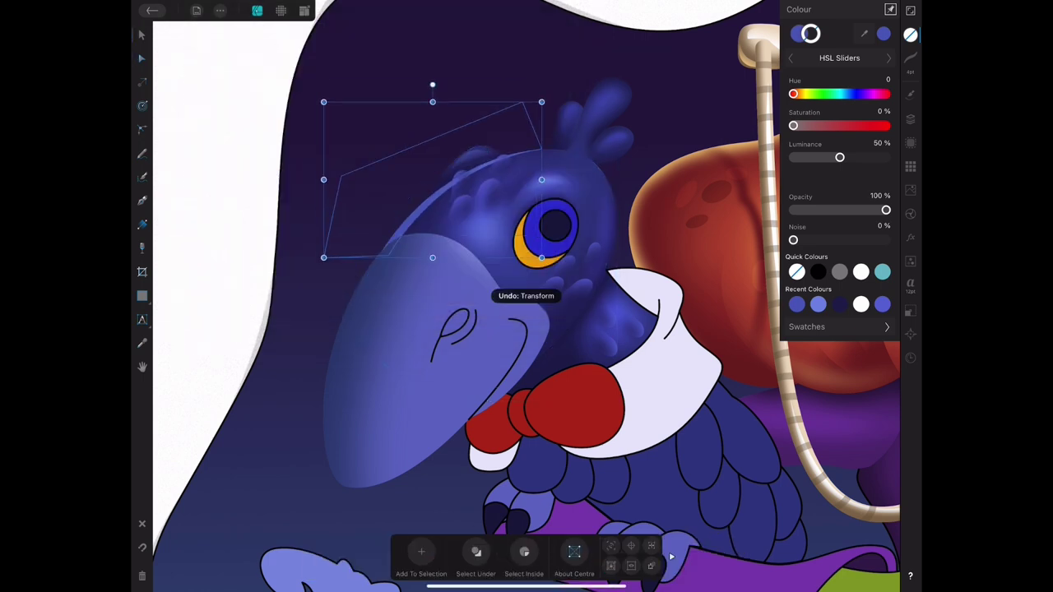
Apply Gaussian Blur to the head shadow shape.
click(910, 237)
click(881, 96)
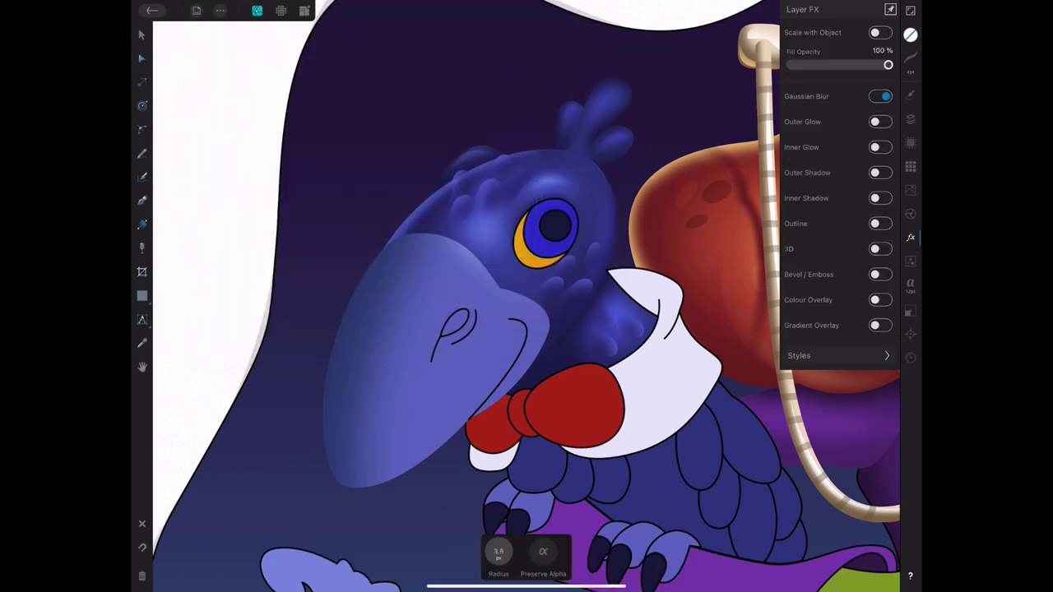
click(432, 177)
scroll(527, 297, down, 2)
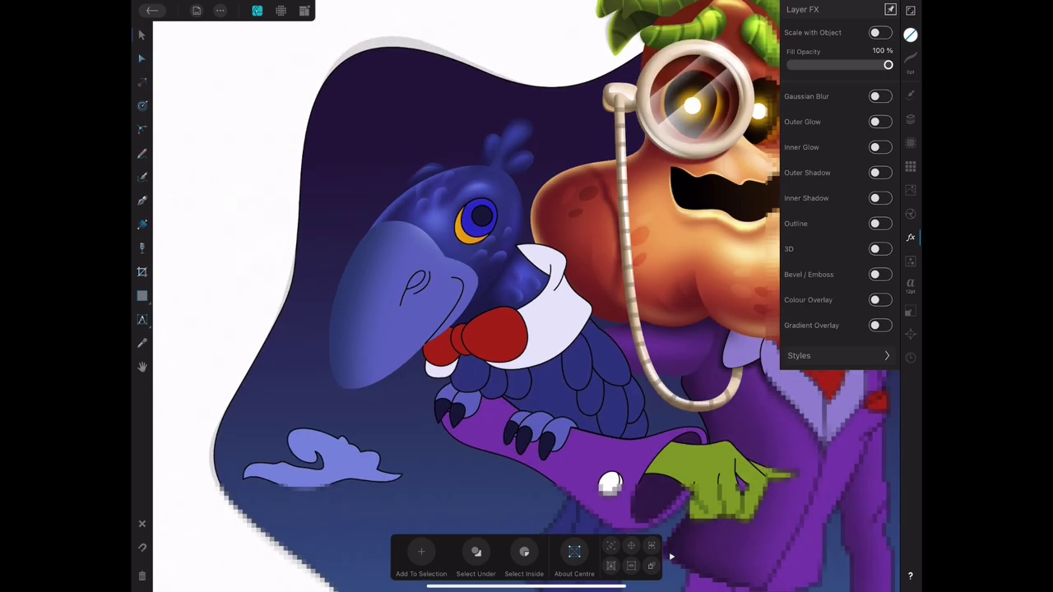
scroll(526, 296, up, 2)
Colour the beak nostril dark navy (hue 238, 21% luminance).
click(496, 249)
click(910, 35)
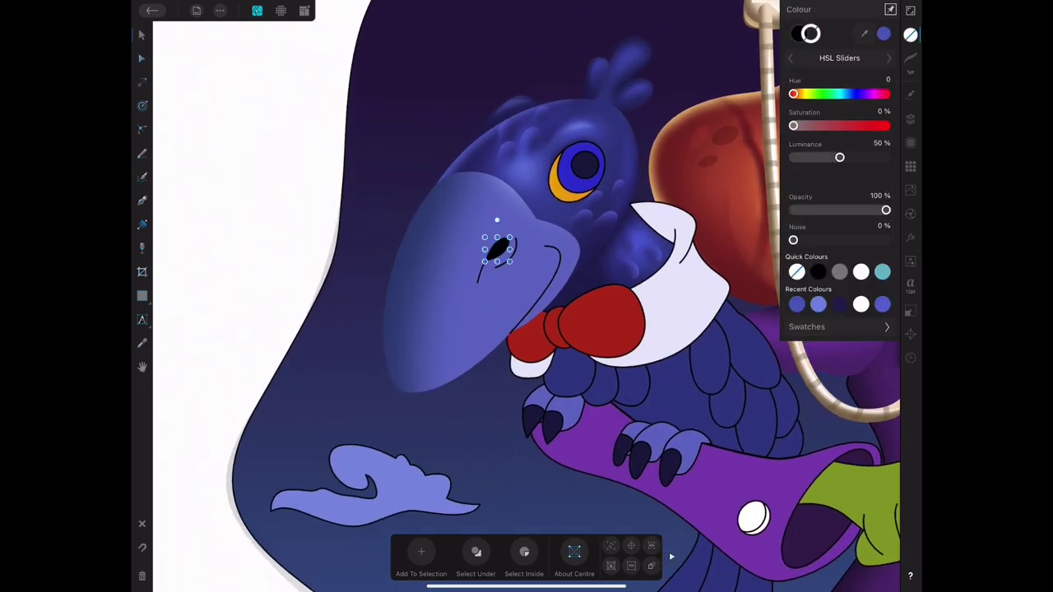
click(839, 304)
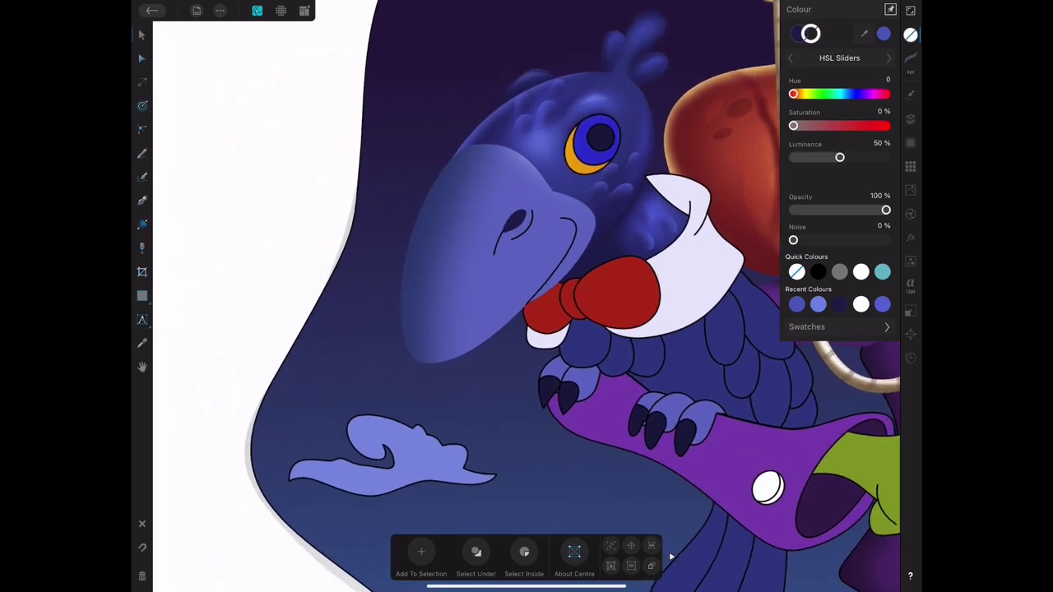
click(142, 200)
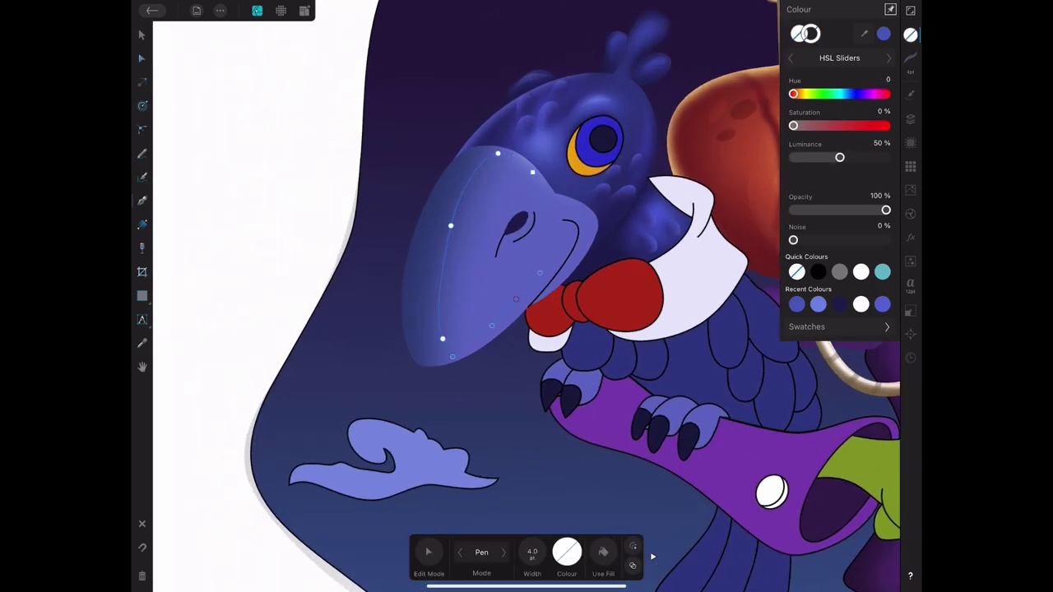
Close the beak highlight path and make it white Overlay, faded by transparency and blurred 1.1 px.
click(497, 154)
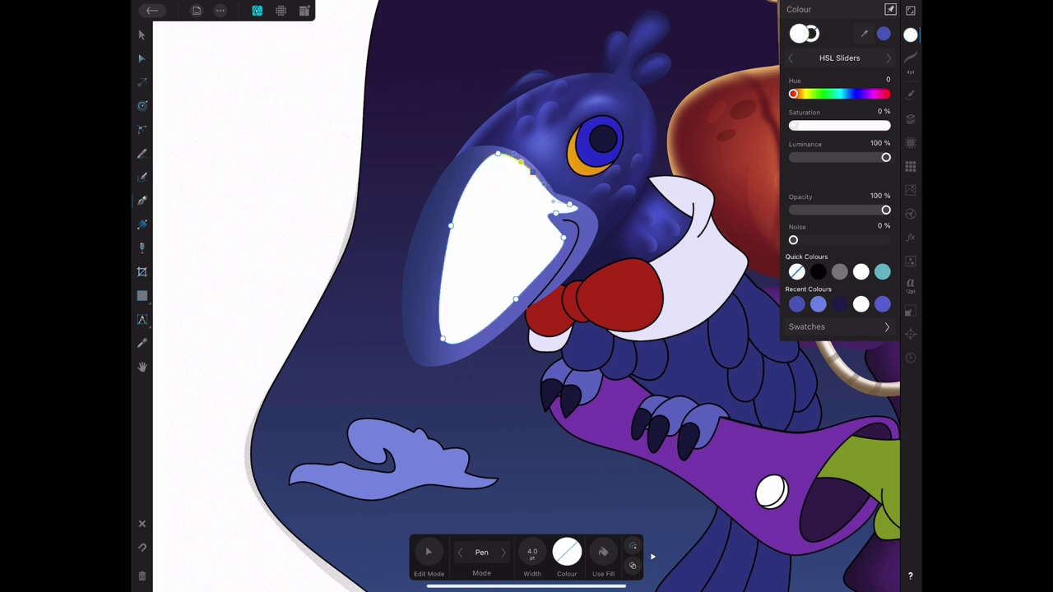
click(910, 119)
click(826, 96)
click(700, 218)
click(142, 35)
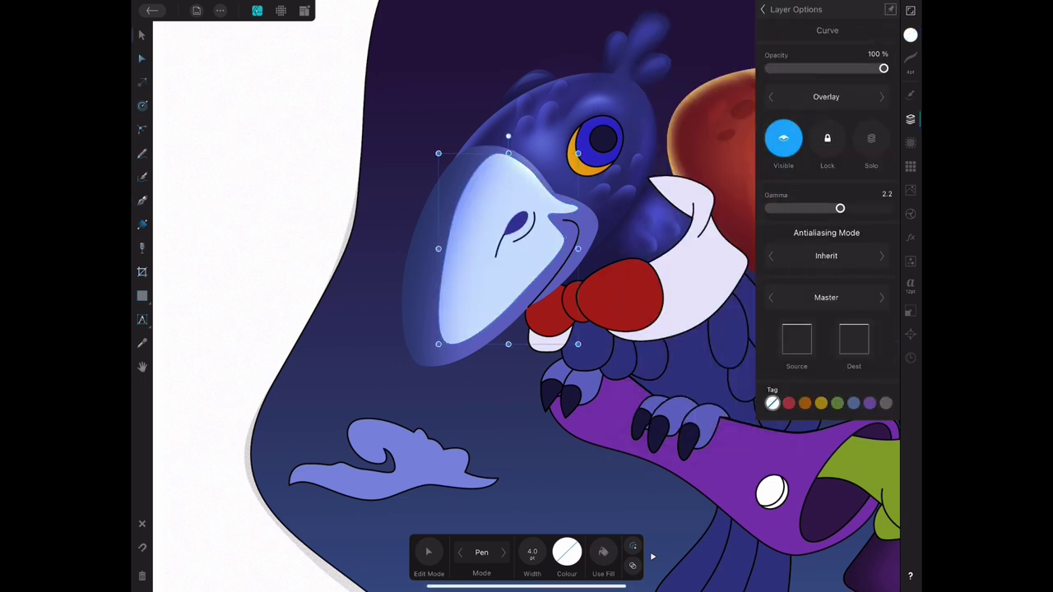
click(142, 247)
drag(446, 203, 542, 269)
click(910, 237)
click(880, 96)
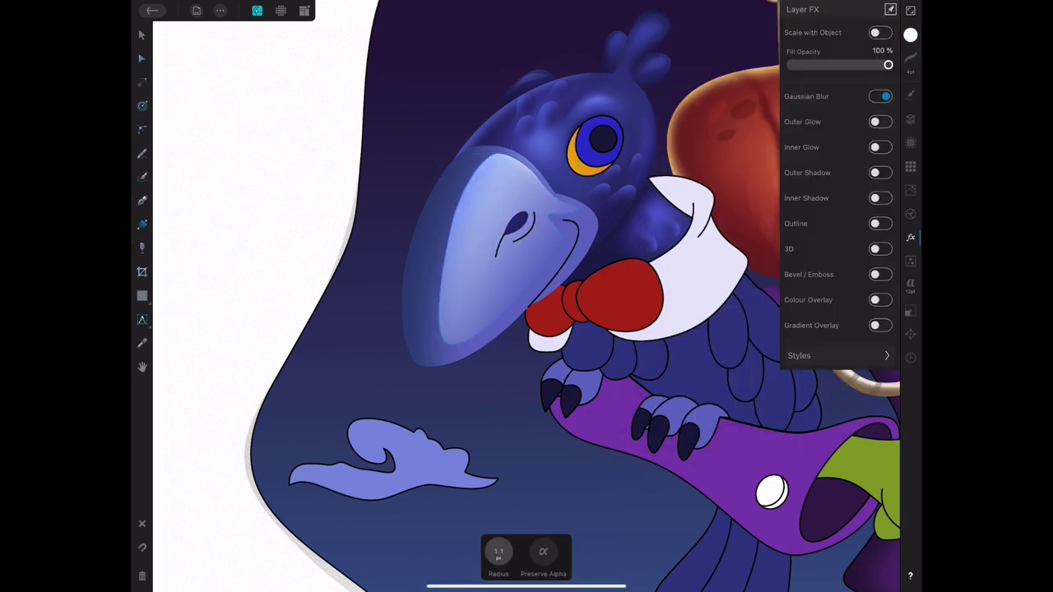
click(142, 35)
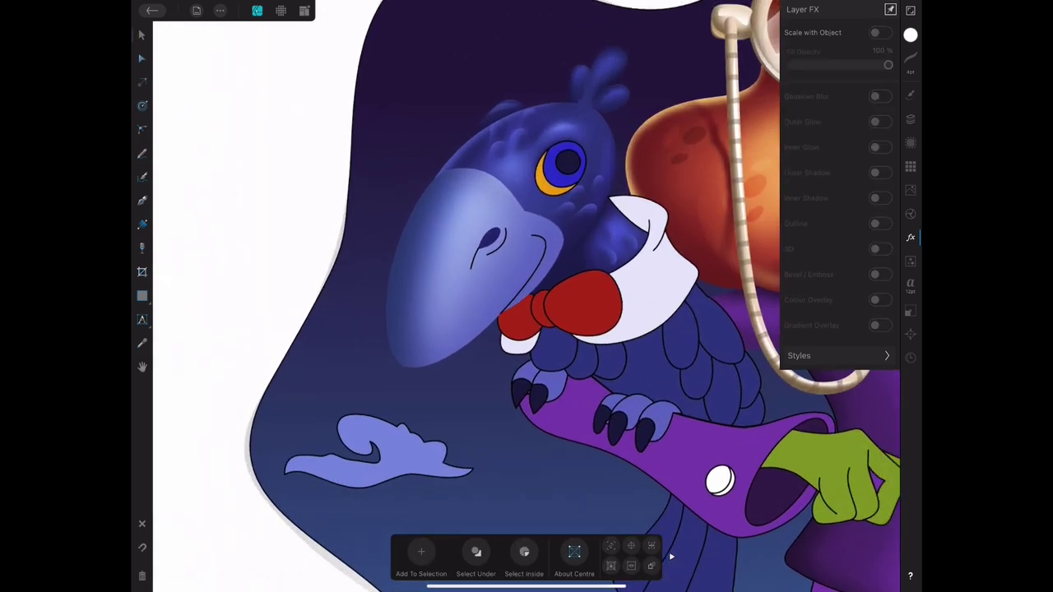
Copy the beak shape, then start a new pen path beside the eye and paste.
click(220, 10)
click(444, 345)
click(219, 10)
click(181, 371)
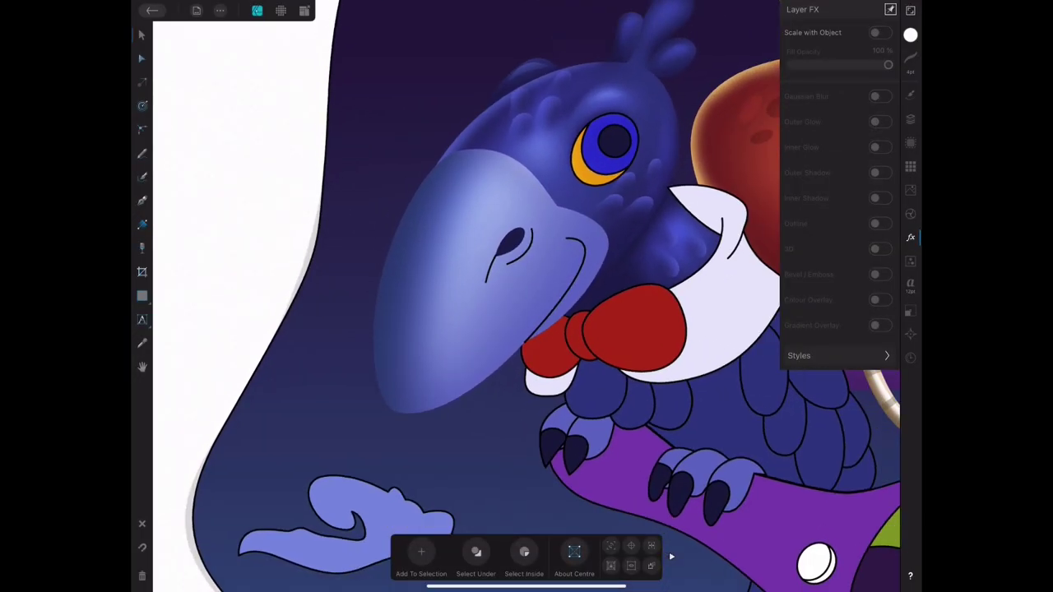
click(141, 200)
key(ctrl+v)
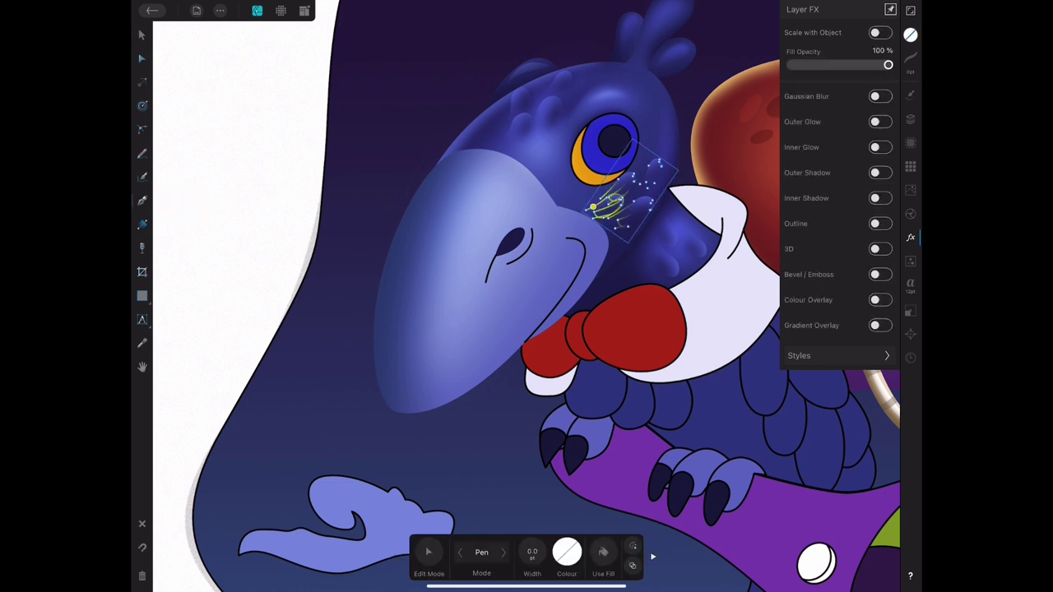
Close the shadow path, fill it blue and paste it inside the lower beak.
click(910, 34)
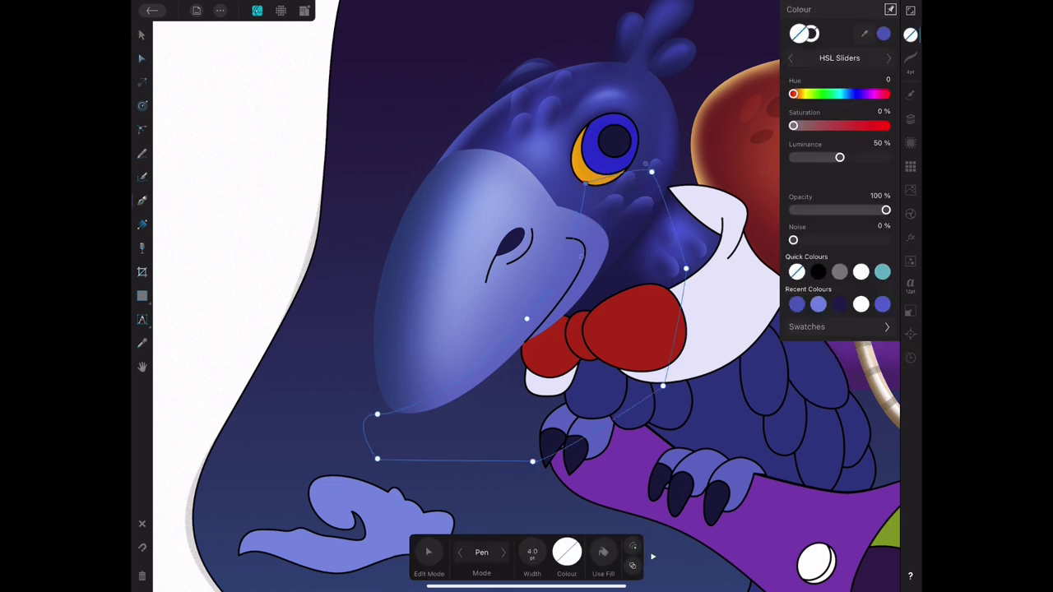
click(817, 304)
click(220, 10)
click(261, 129)
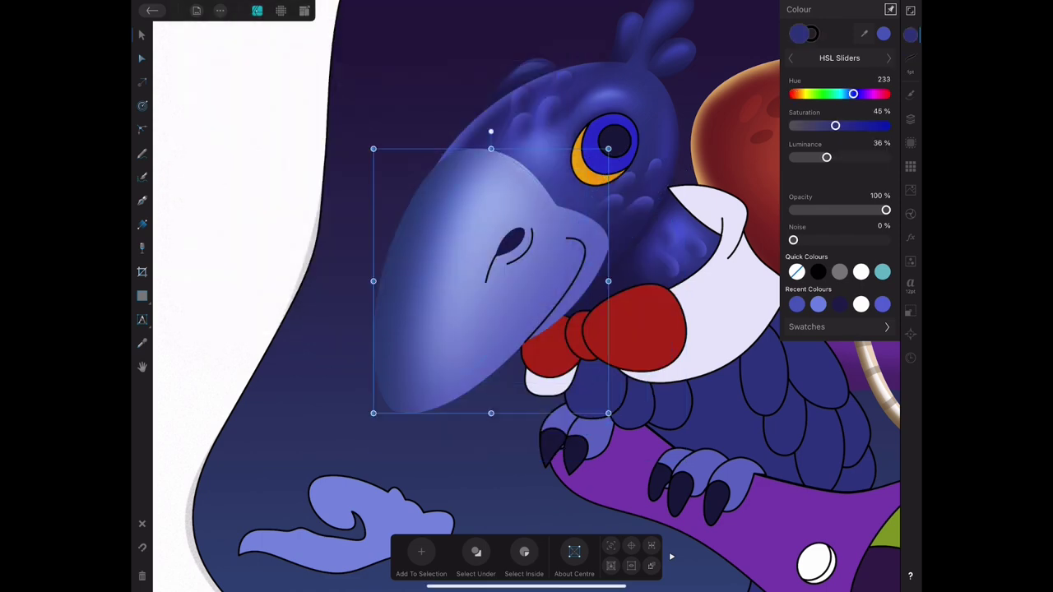
click(220, 9)
click(262, 128)
key(ctrl+z)
click(220, 10)
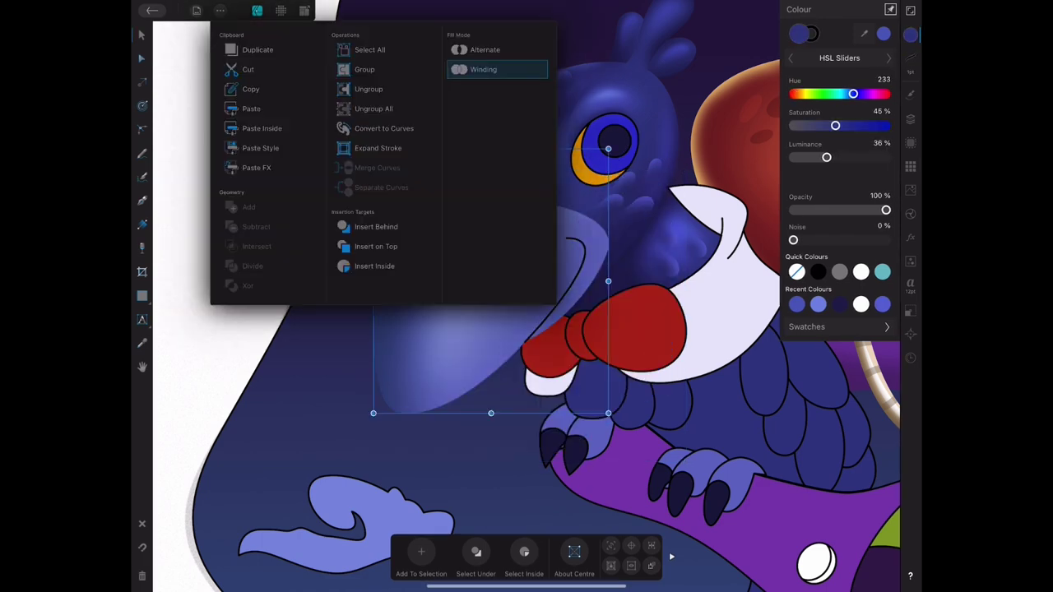
click(261, 129)
Give the beak shadow a 12 px Gaussian Blur and lighten its blue slightly.
click(220, 10)
click(910, 237)
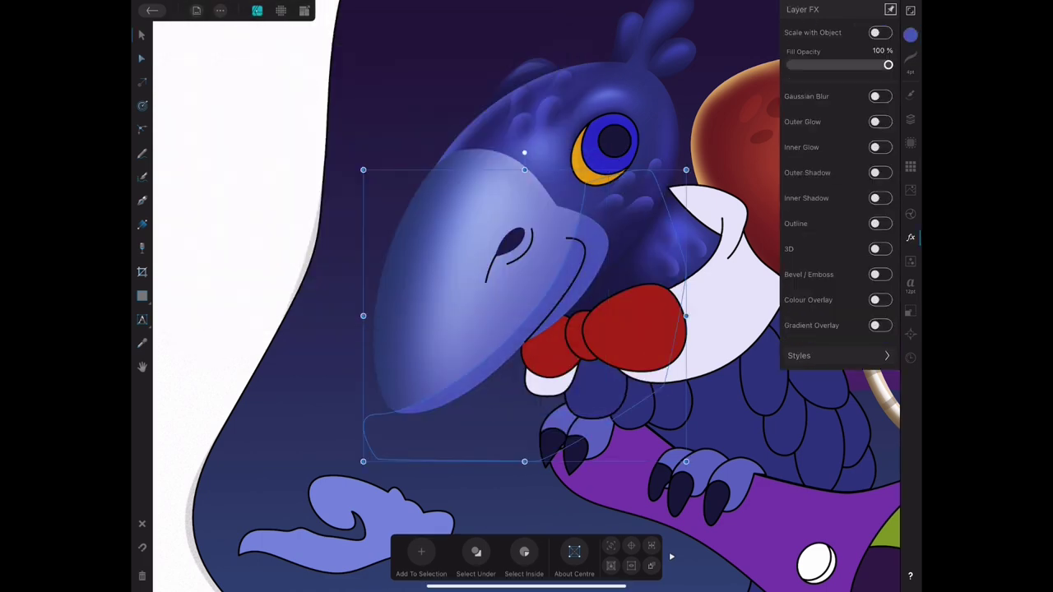
click(884, 96)
click(911, 33)
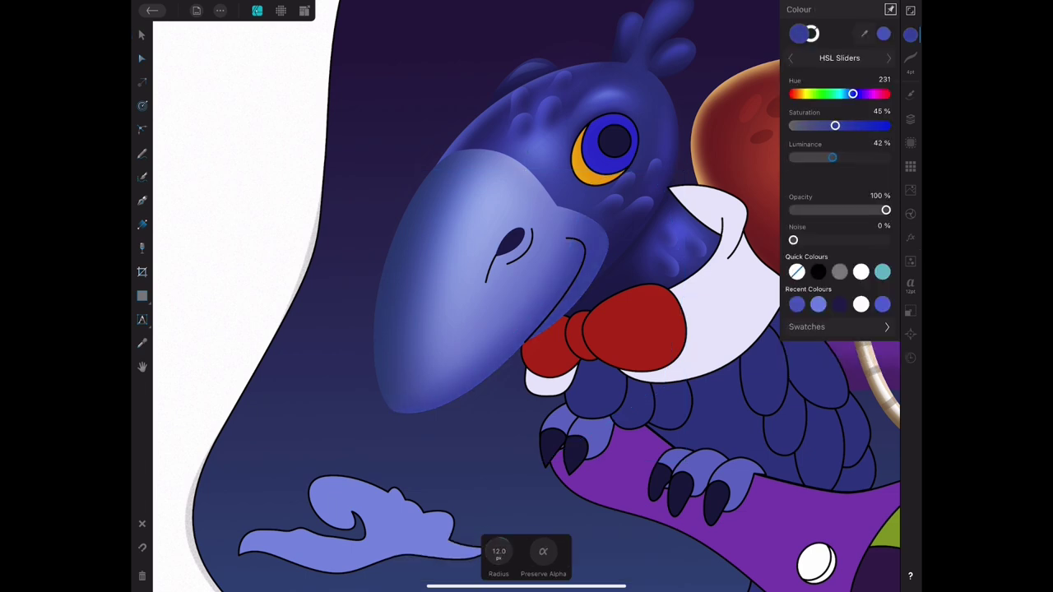
click(142, 33)
scroll(527, 296, down, 5)
scroll(397, 192, up, 5)
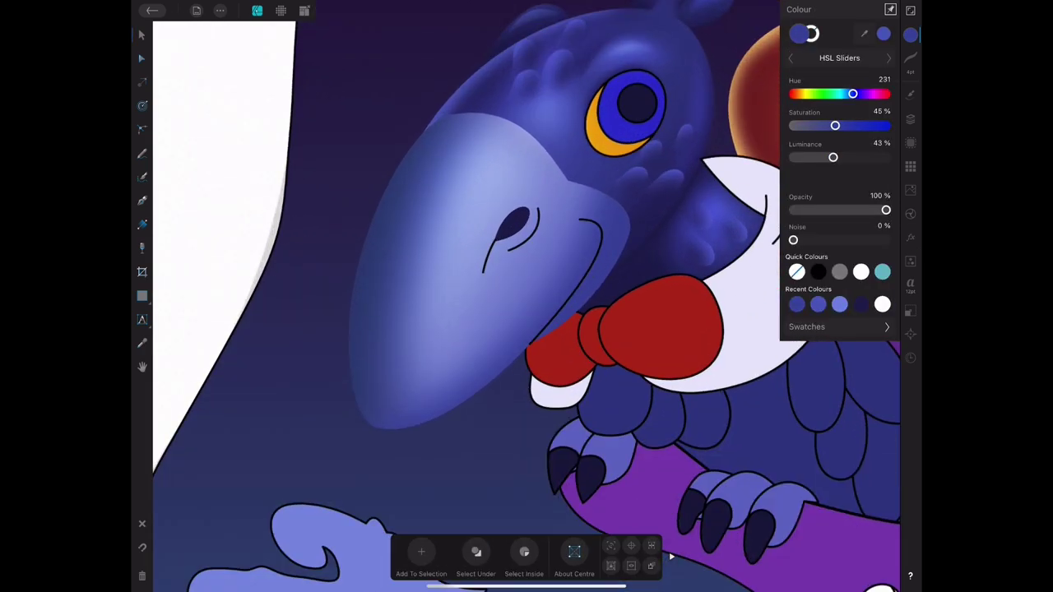
scroll(526, 284, up, 1)
scroll(526, 284, up, 1)
Pen-draw a thin navy curve along the parrot's mouth line.
key(p)
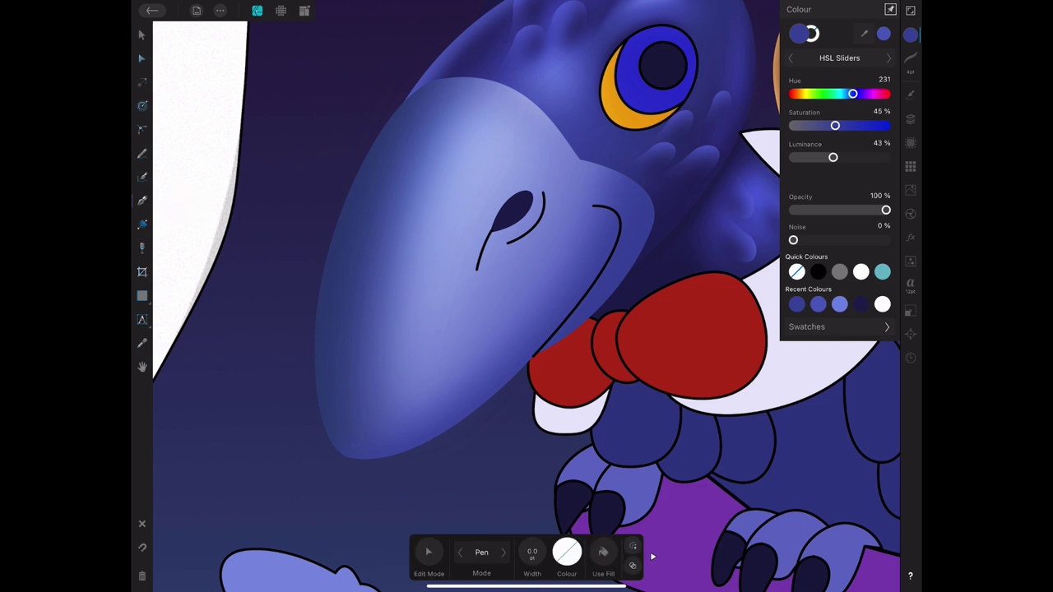
click(627, 178)
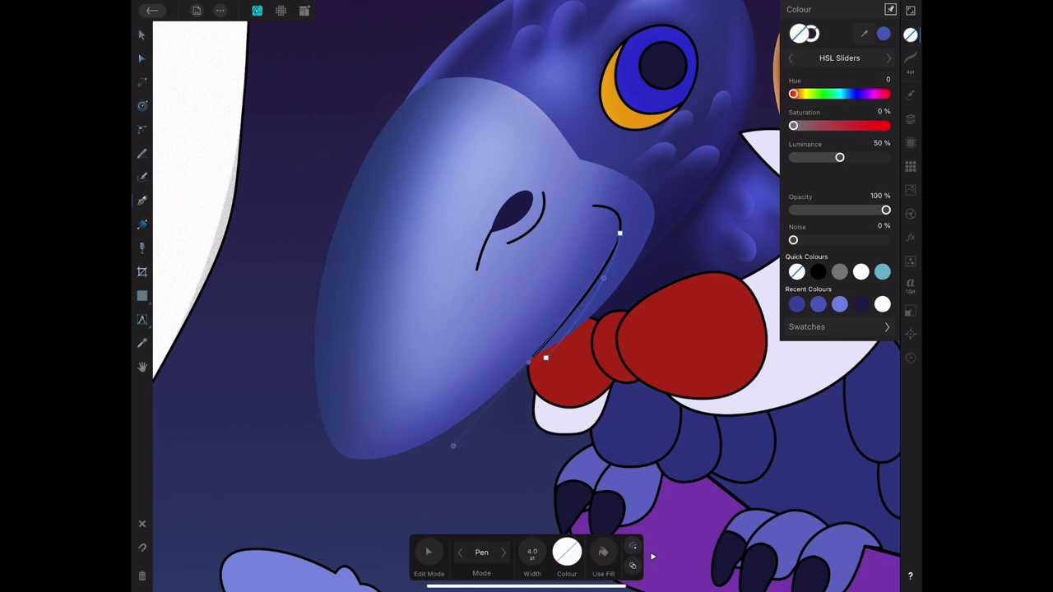
key(v)
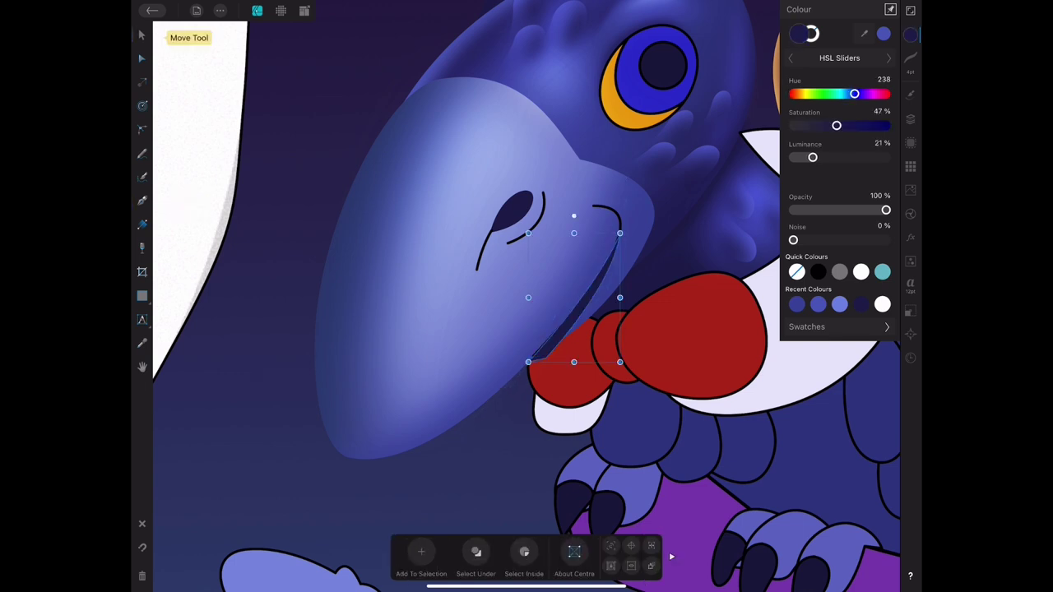
click(461, 272)
key(ctrl+plus)
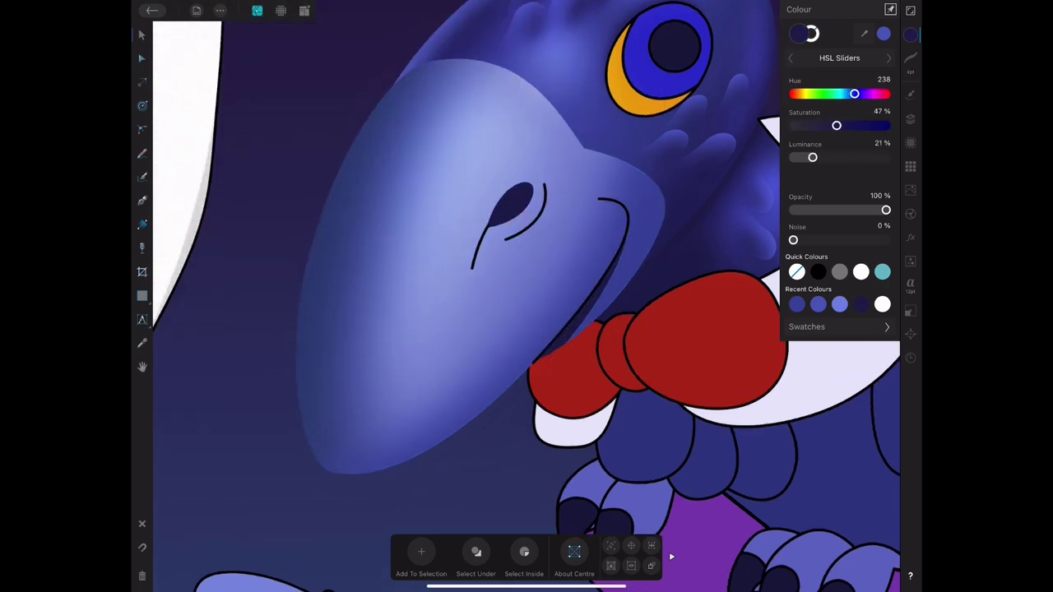
key(ctrl+plus)
key(g)
key(v)
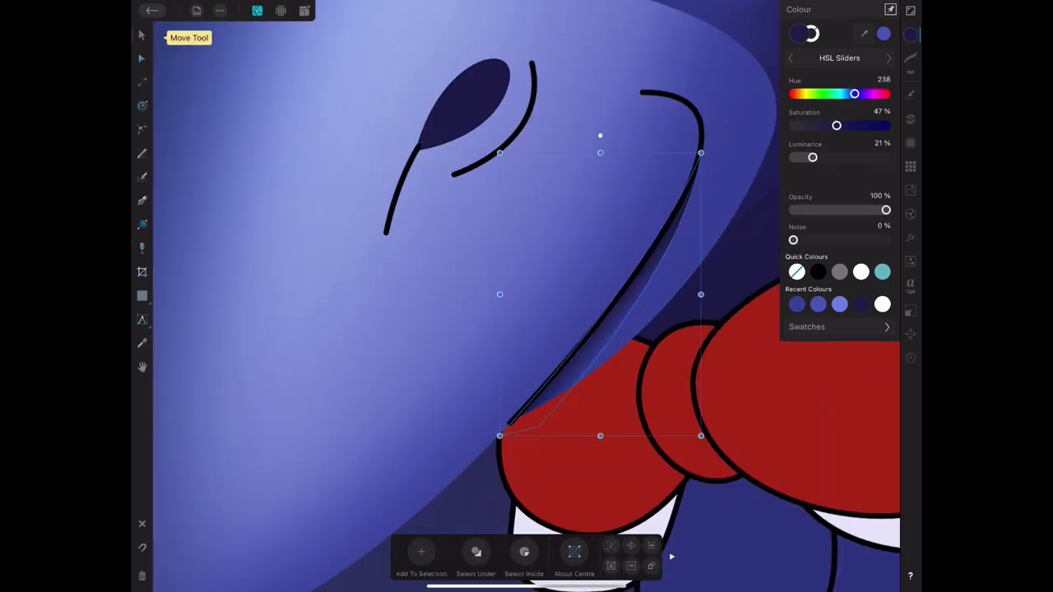
key(ctrl+minus)
key(ctrl+plus)
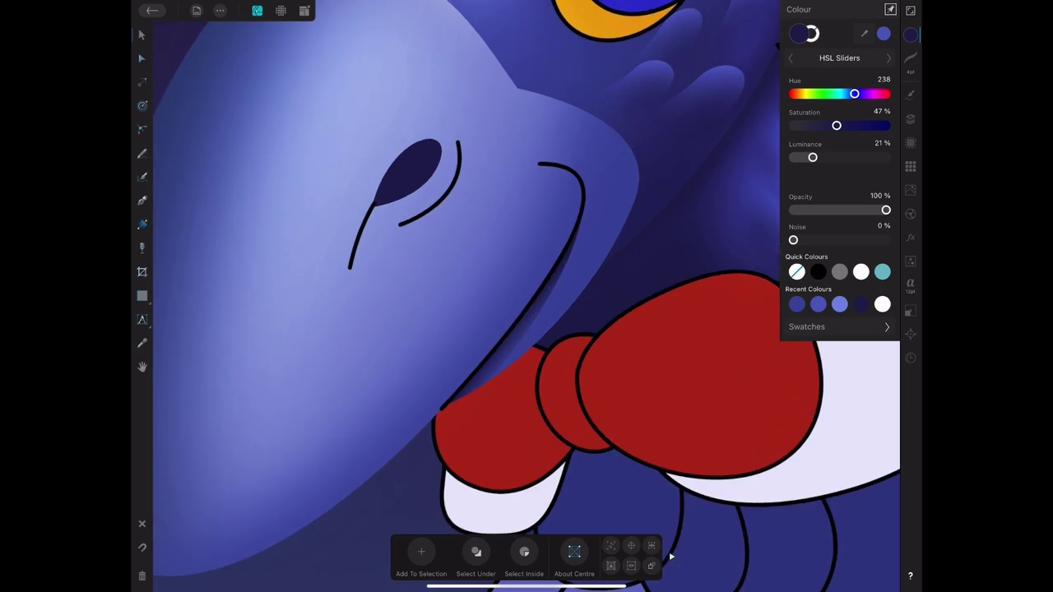
Draw a second navy curve at the beak corner and refine it with the Node Tool.
key(p)
click(560, 278)
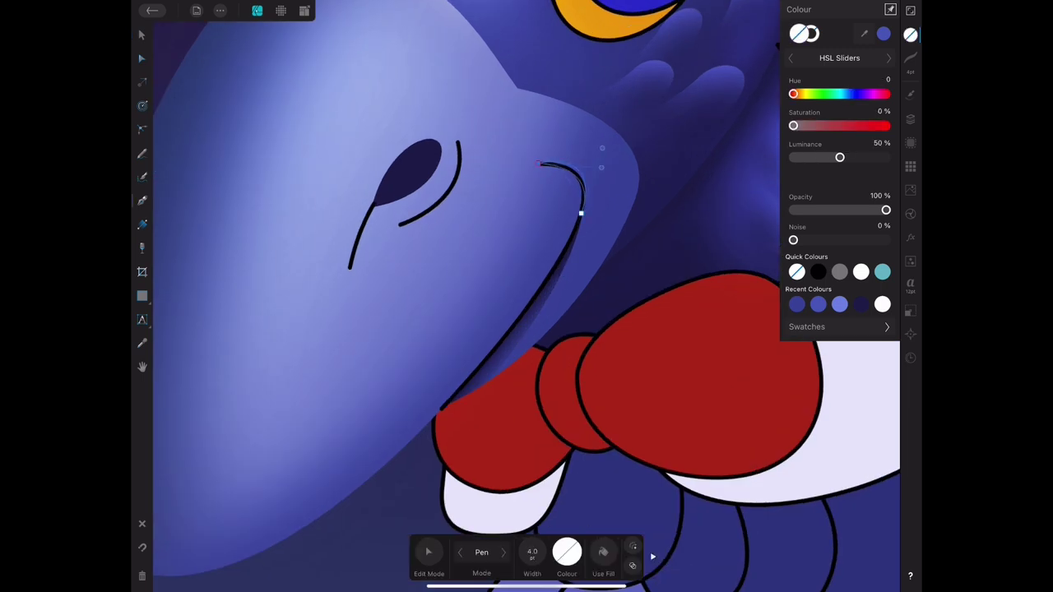
key(v)
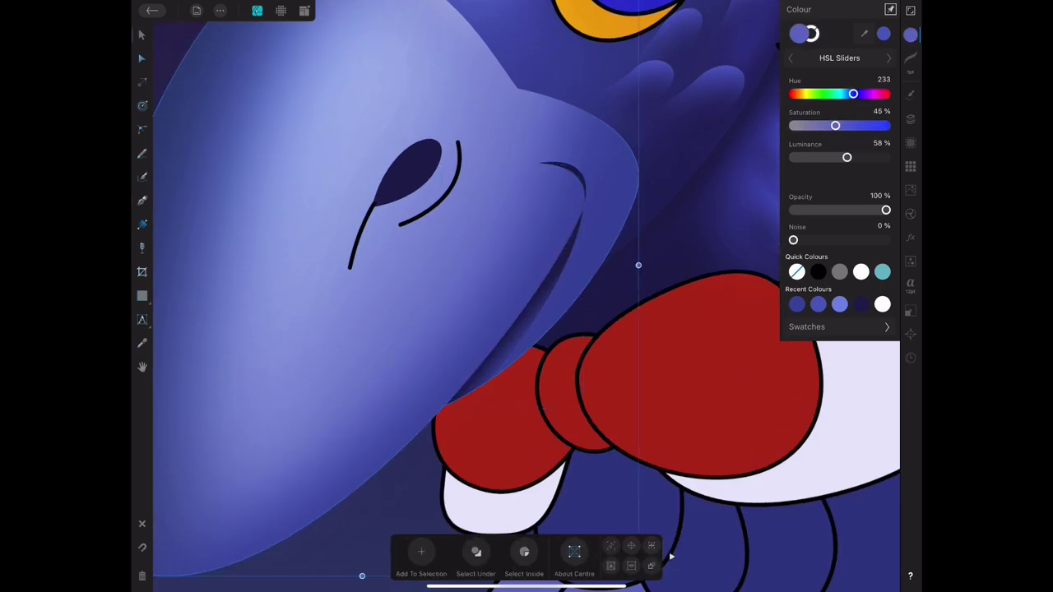
key(ctrl+minus)
key(ctrl+plus)
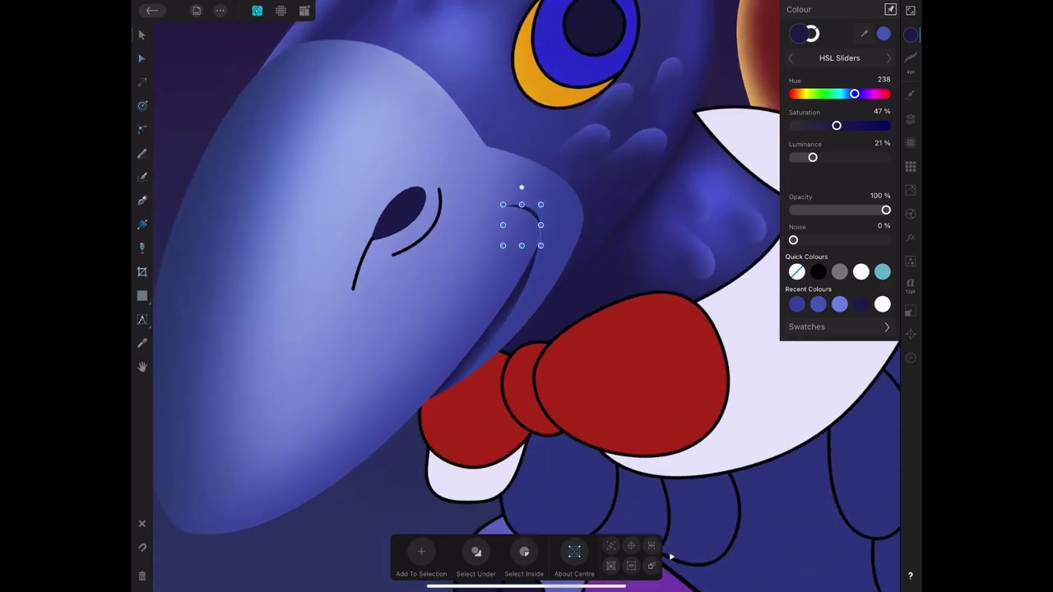
key(a)
key(ctrl+plus)
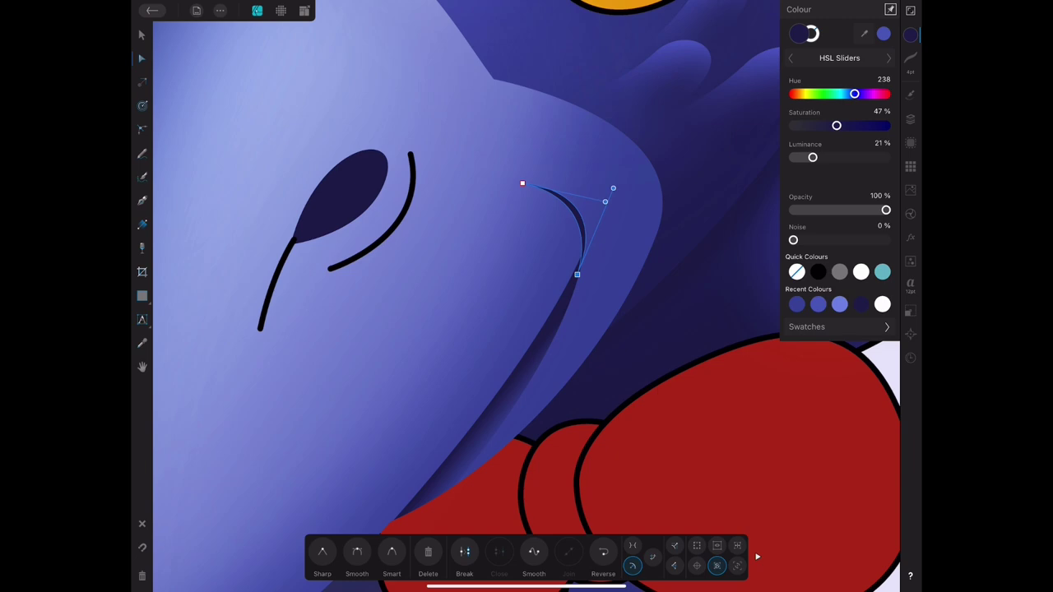
key(v)
key(ctrl+minus)
key(ctrl+plus)
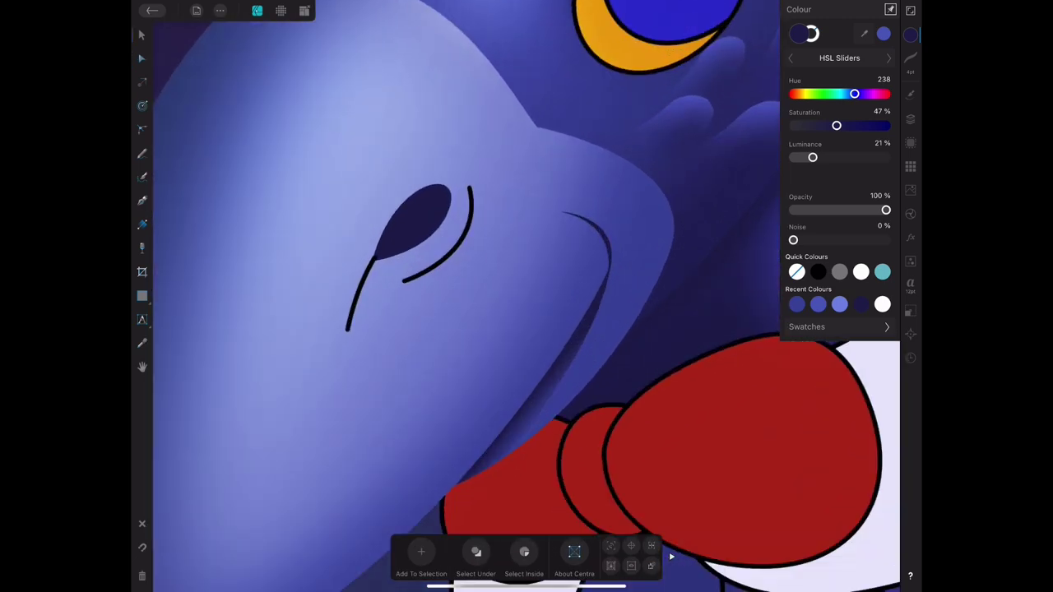
key(ctrl+minus)
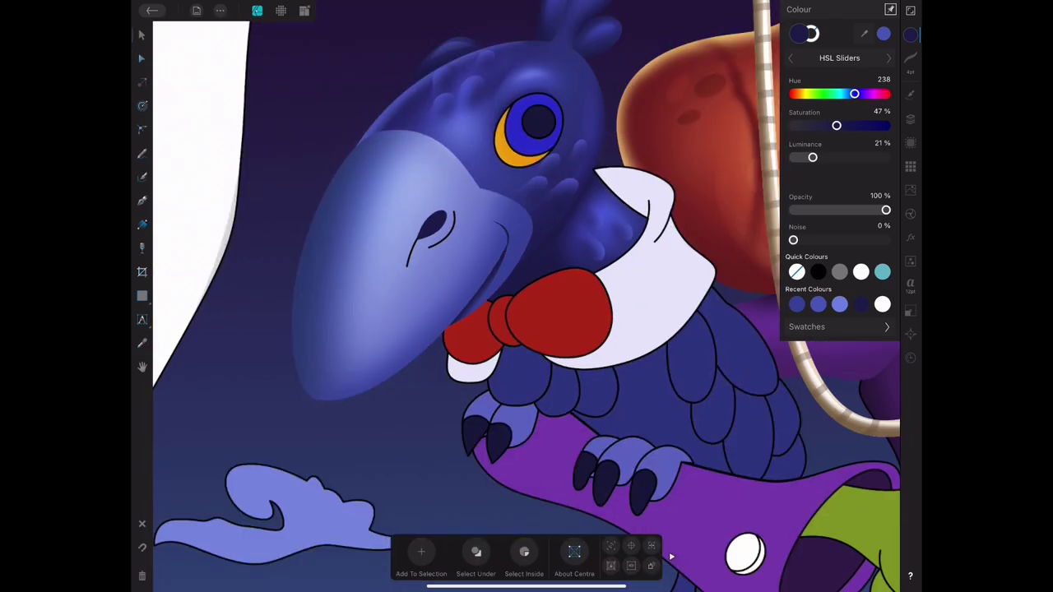
key(ctrl+plus)
Pen-draw a filled, outline-free crescent along the beak just above the mouth line.
key(p)
click(634, 276)
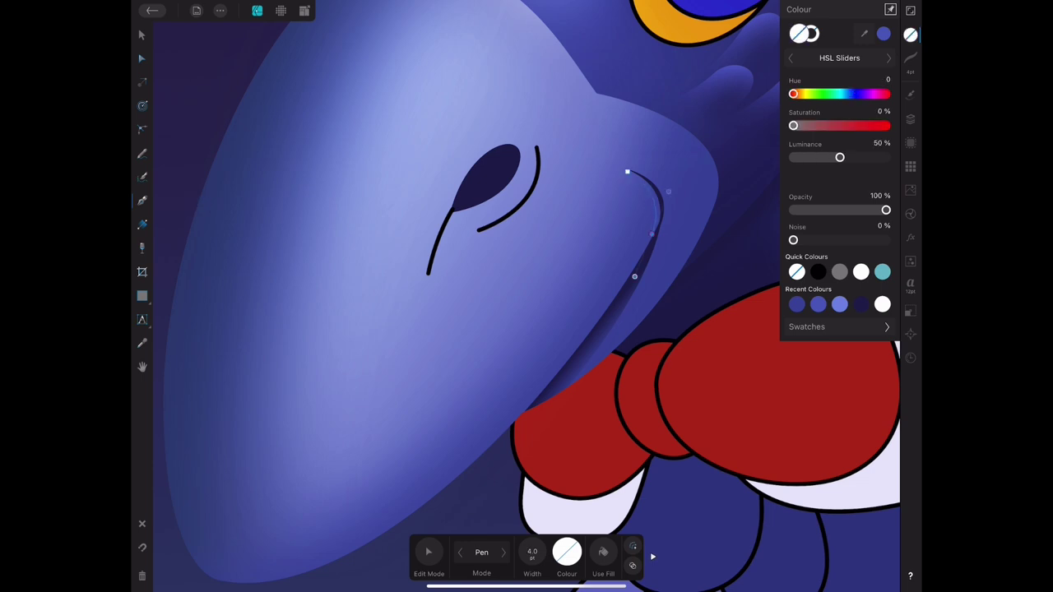
click(839, 305)
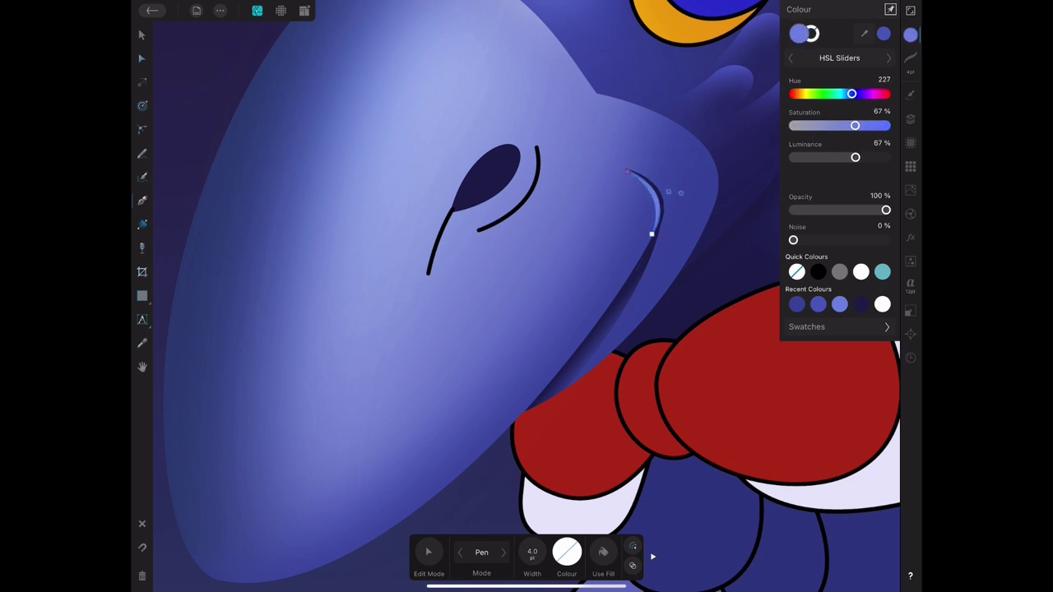
key(ctrl+minus)
key(ctrl+plus)
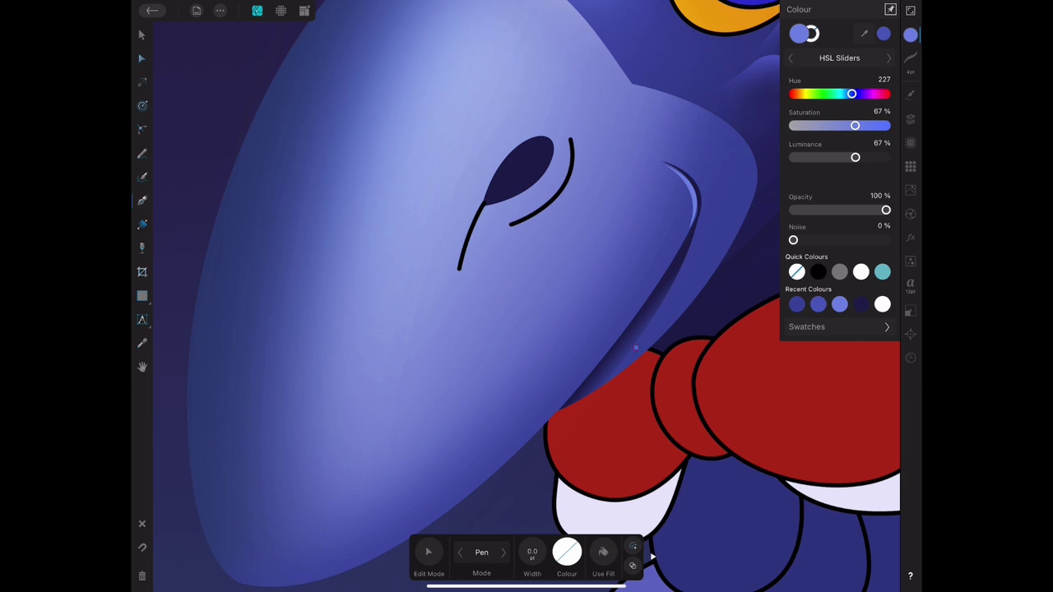
click(635, 348)
key(ctrl+z)
key(ctrl+z)
Make the crescent white with Overlay blending and a soft Gaussian Blur.
click(860, 271)
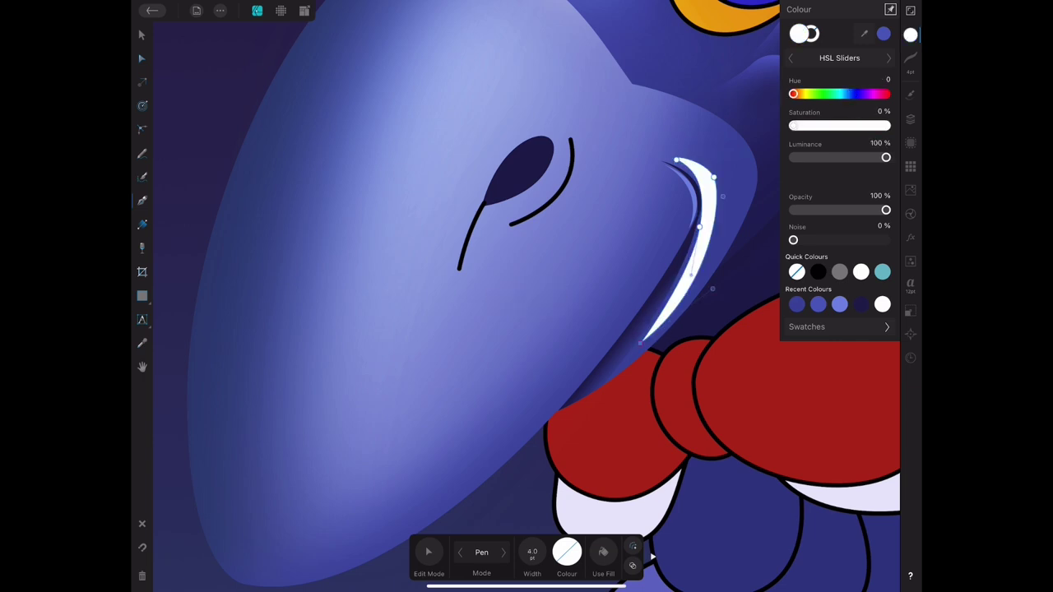
click(910, 120)
click(826, 96)
drag(701, 162, 701, 218)
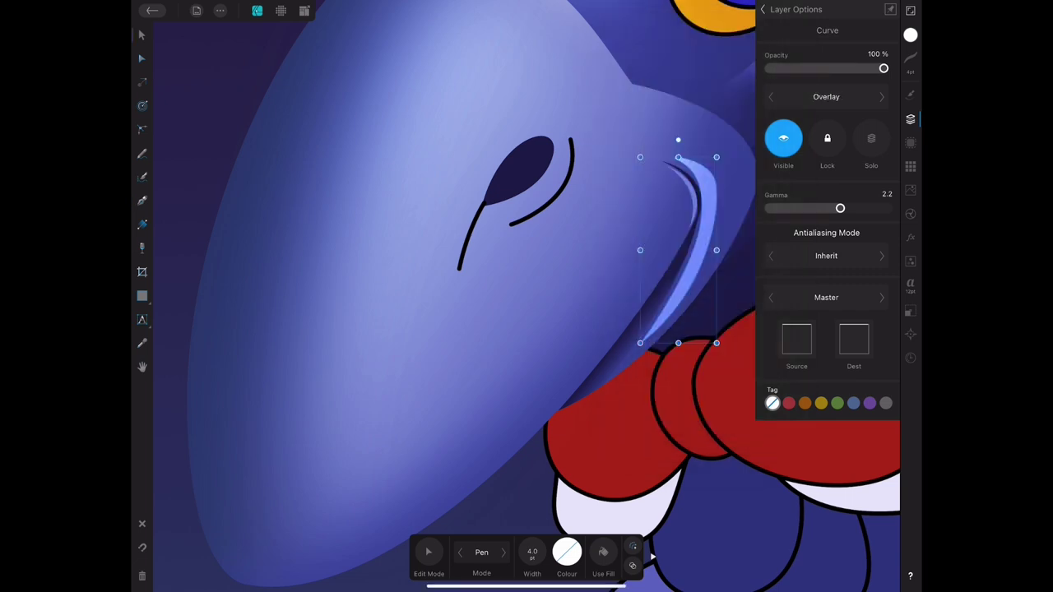
click(909, 238)
click(881, 97)
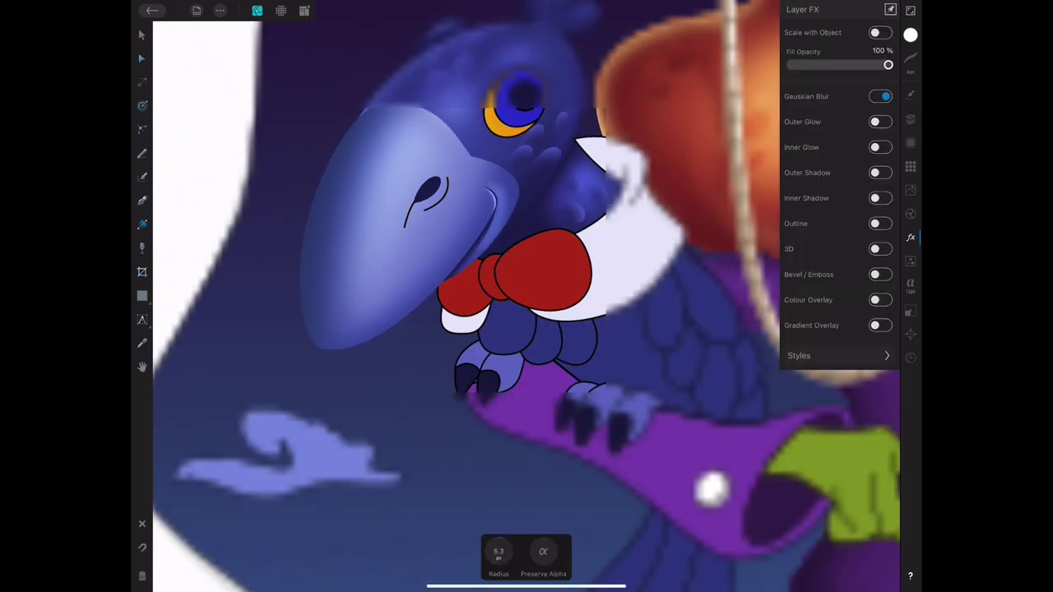
click(142, 35)
scroll(560, 222, up, 5)
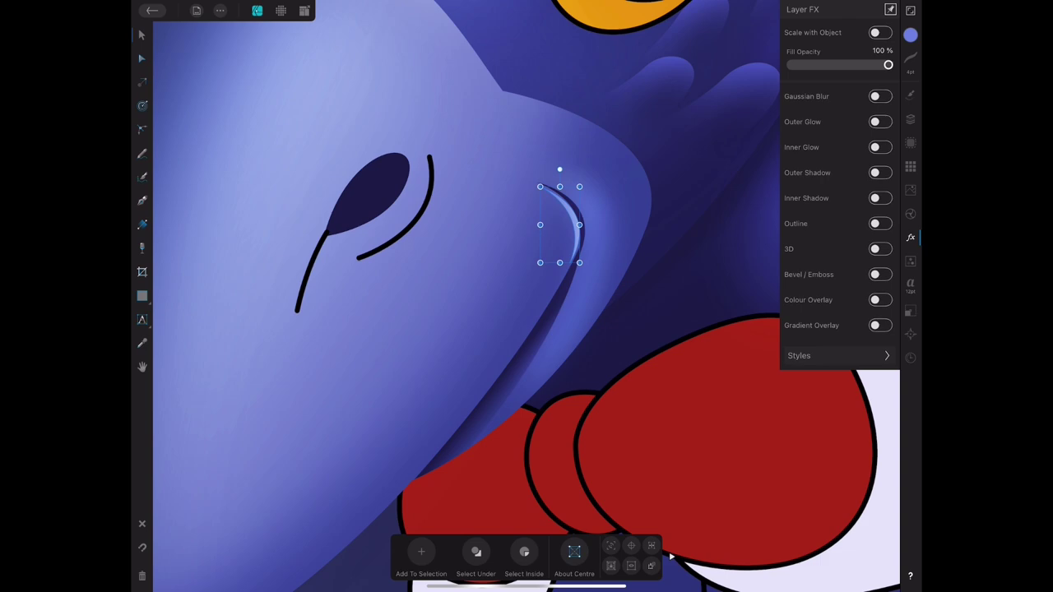
scroll(527, 297, down, 5)
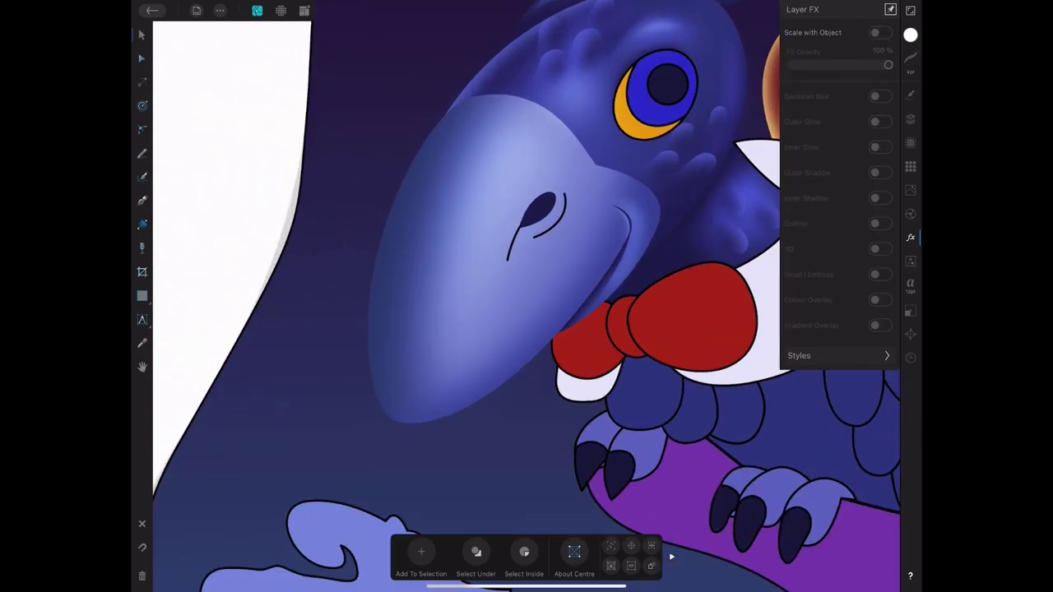
Pen-draw a broad highlight on the upper beak, filled pure white with Overlay blending.
click(142, 152)
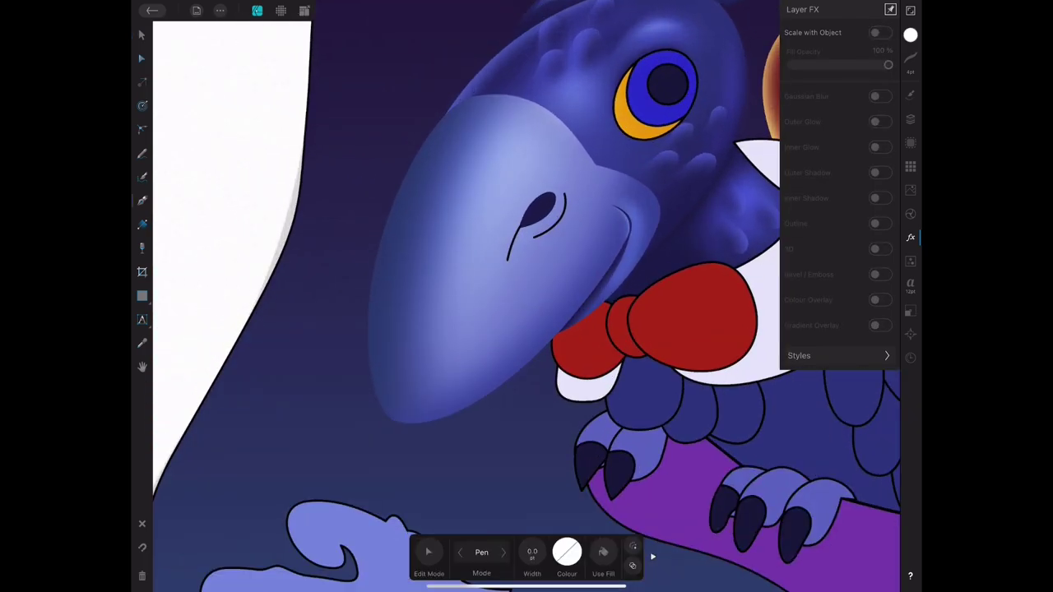
drag(466, 197, 452, 240)
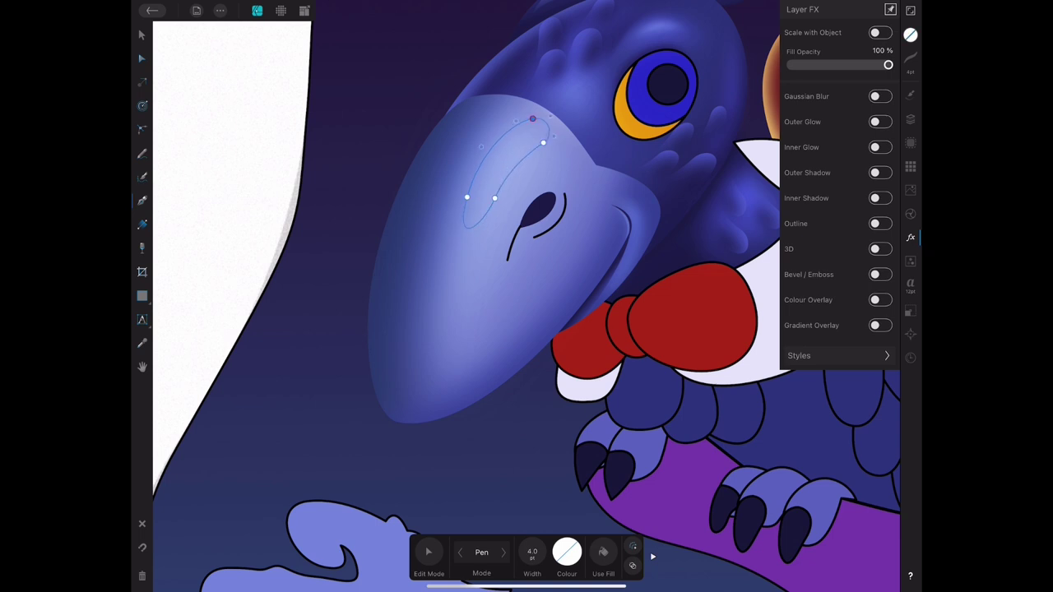
click(910, 34)
drag(790, 126, 891, 126)
click(911, 120)
click(700, 310)
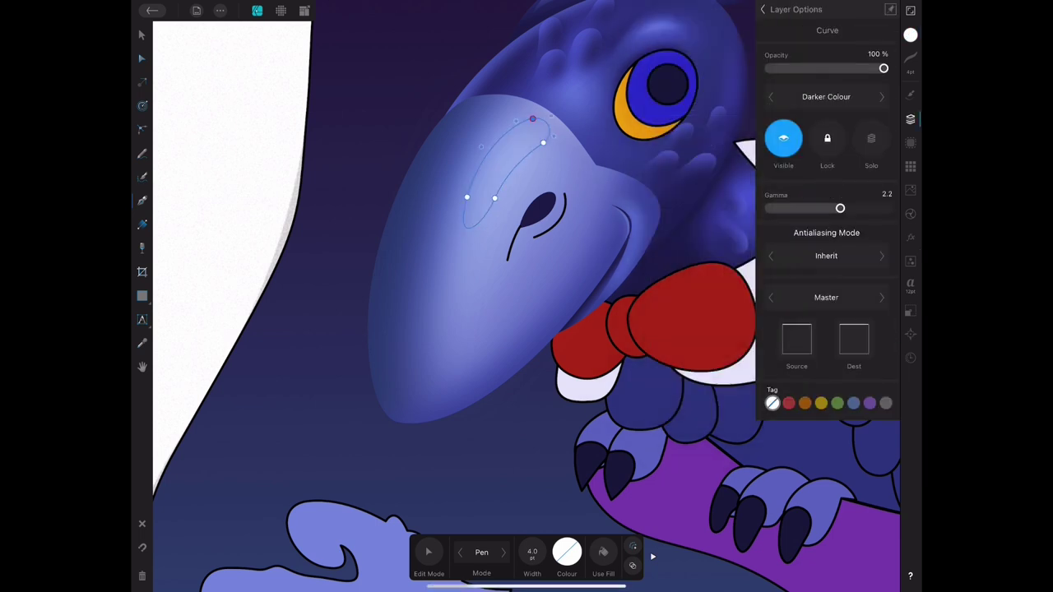
click(826, 96)
scroll(700, 247, down, 2)
click(700, 214)
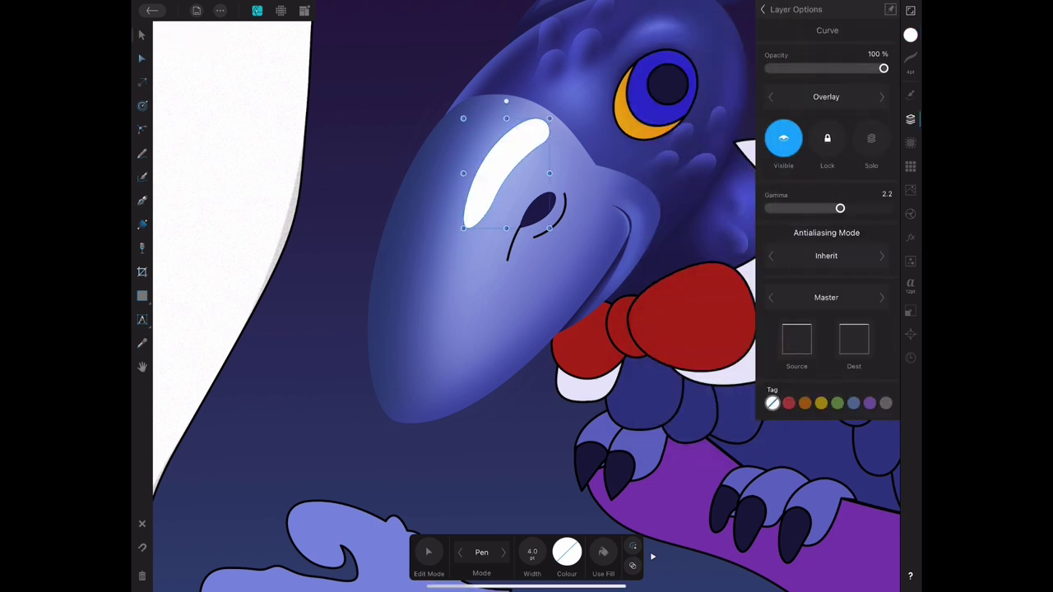
click(911, 119)
click(142, 34)
scroll(526, 296, up, 2)
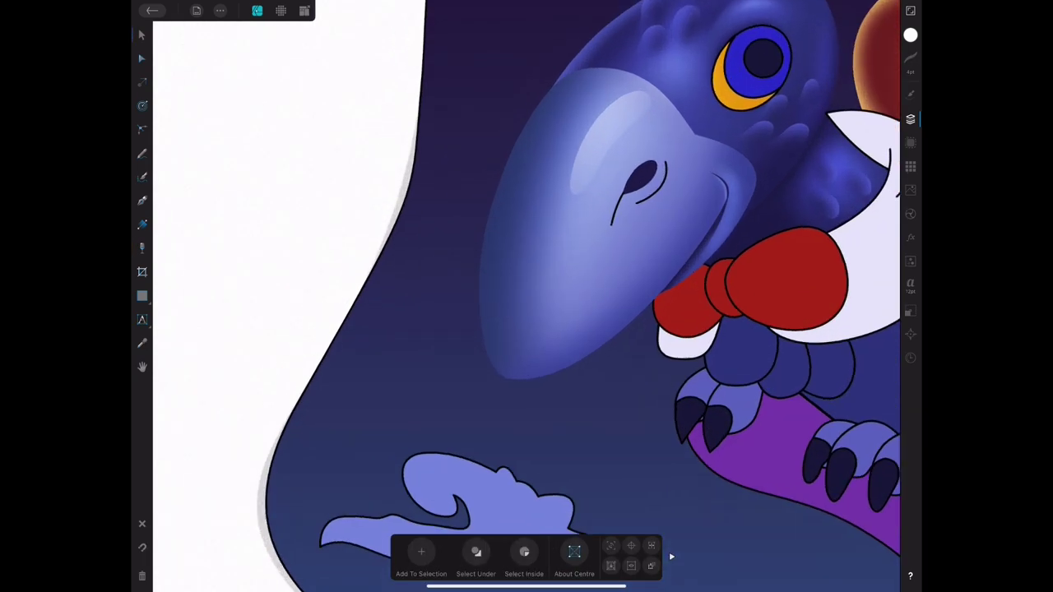
Add a small white streak lower on the beak with reduced opacity.
key(p)
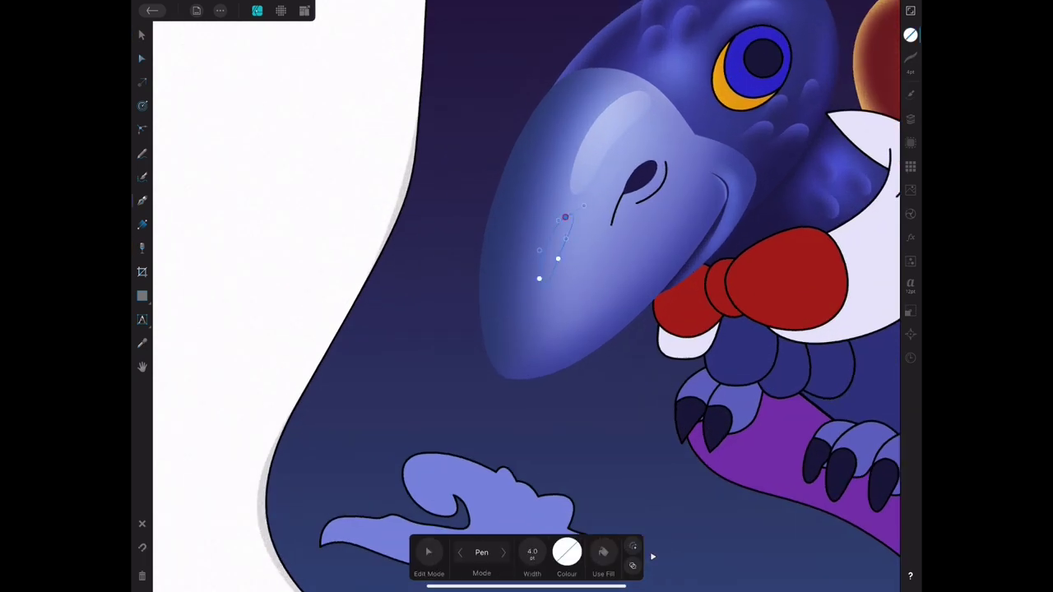
click(911, 33)
click(142, 34)
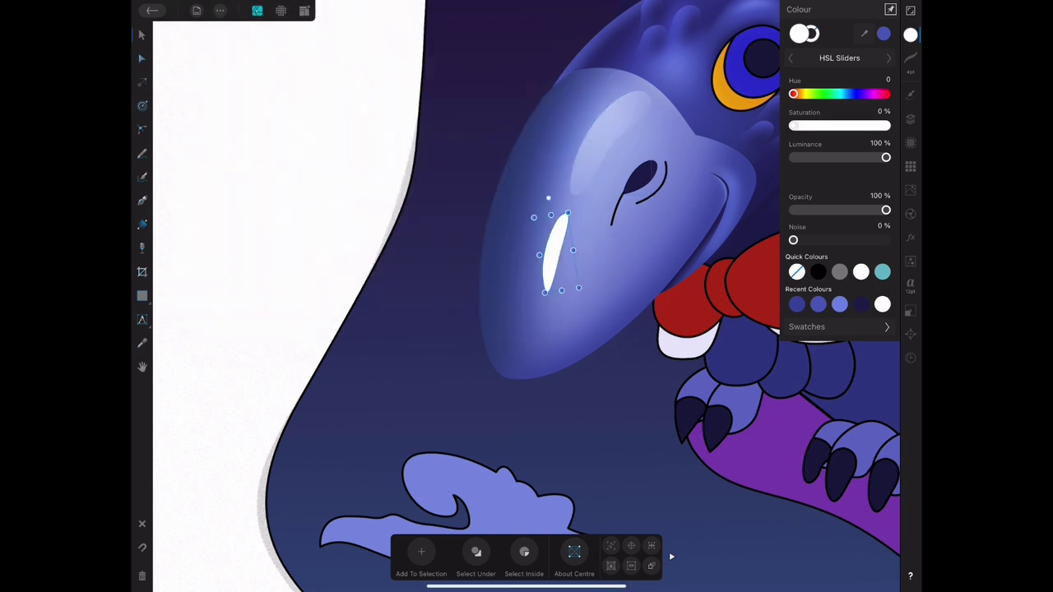
key(2)
key(p)
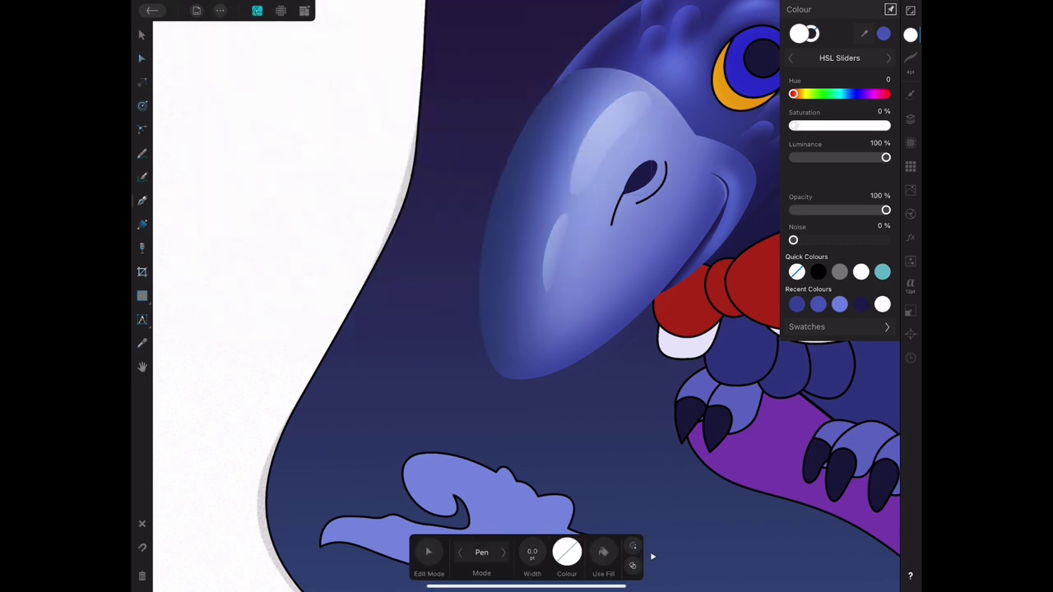
click(531, 120)
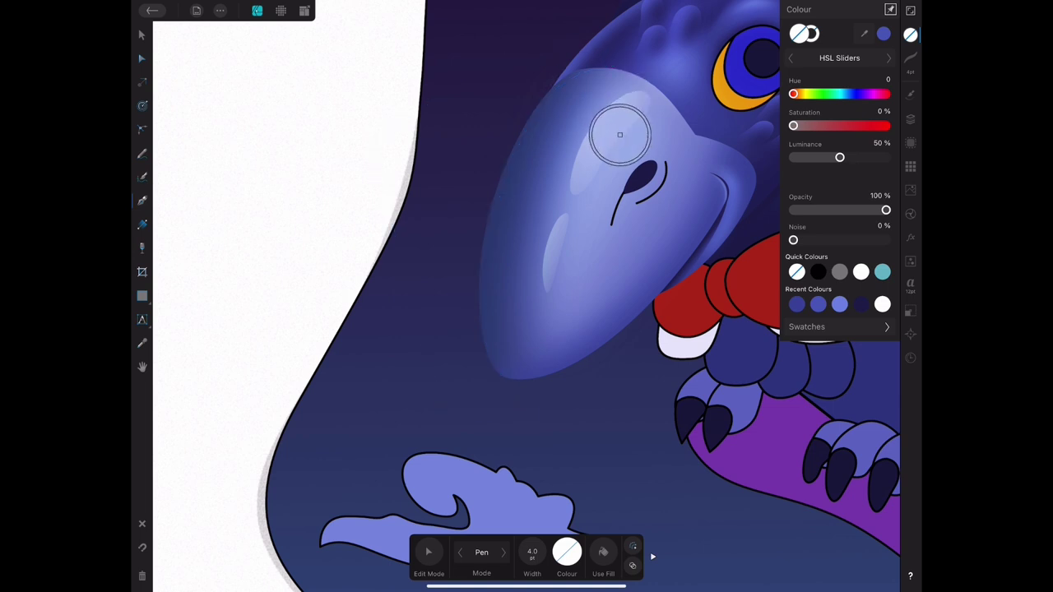
Select the beak shape and apply a Gaussian Blur to it.
key(v)
click(556, 250)
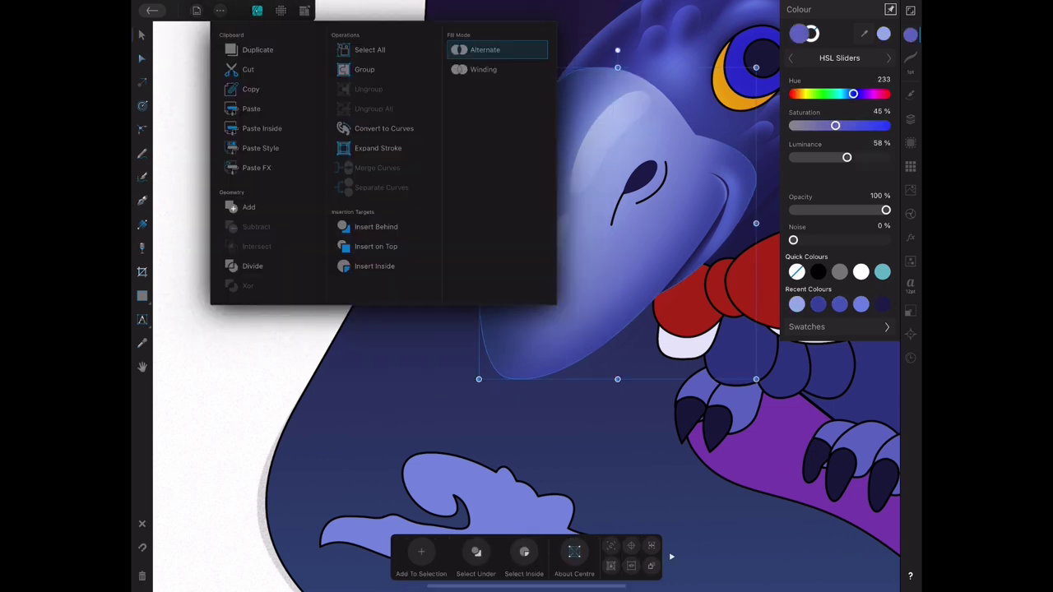
click(575, 246)
click(911, 237)
click(880, 96)
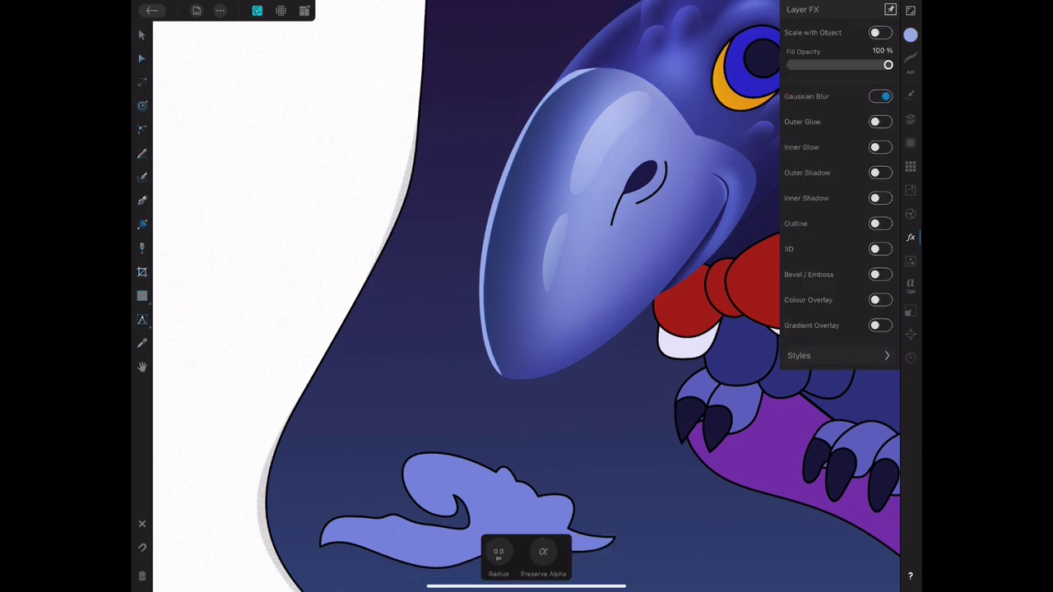
click(141, 58)
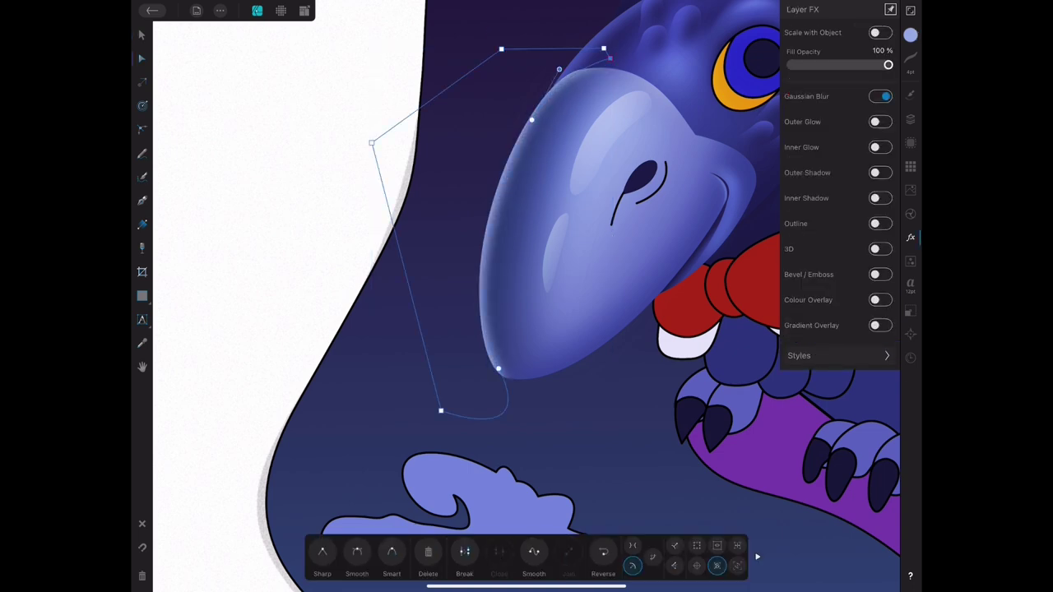
key(v)
Fade the beak with a transparency gradient.
scroll(526, 296, down, 3)
scroll(526, 296, up, 2)
scroll(527, 297, up, 3)
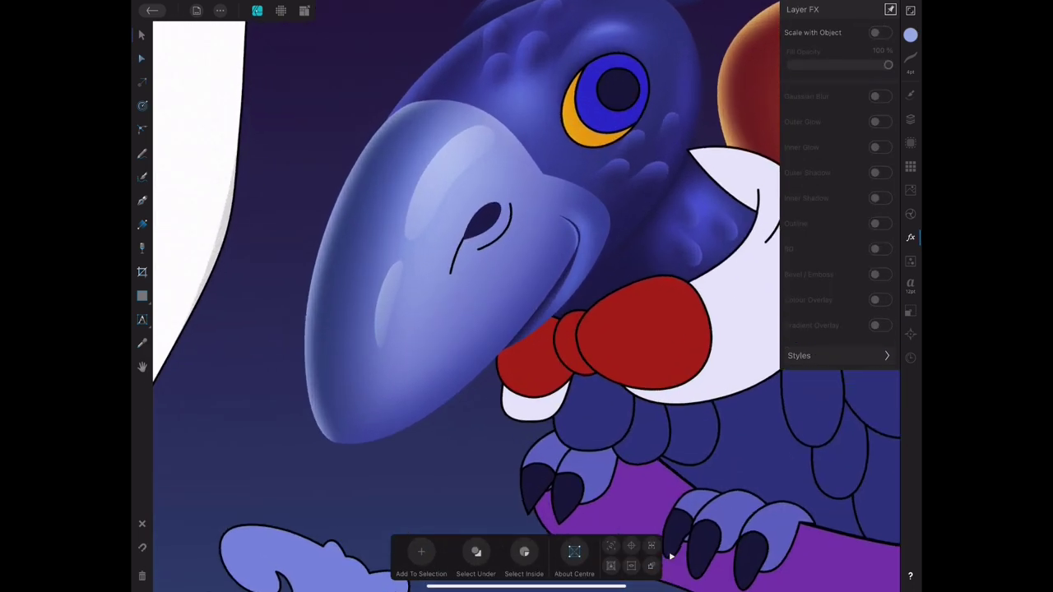
click(428, 214)
click(141, 247)
drag(502, 137, 484, 180)
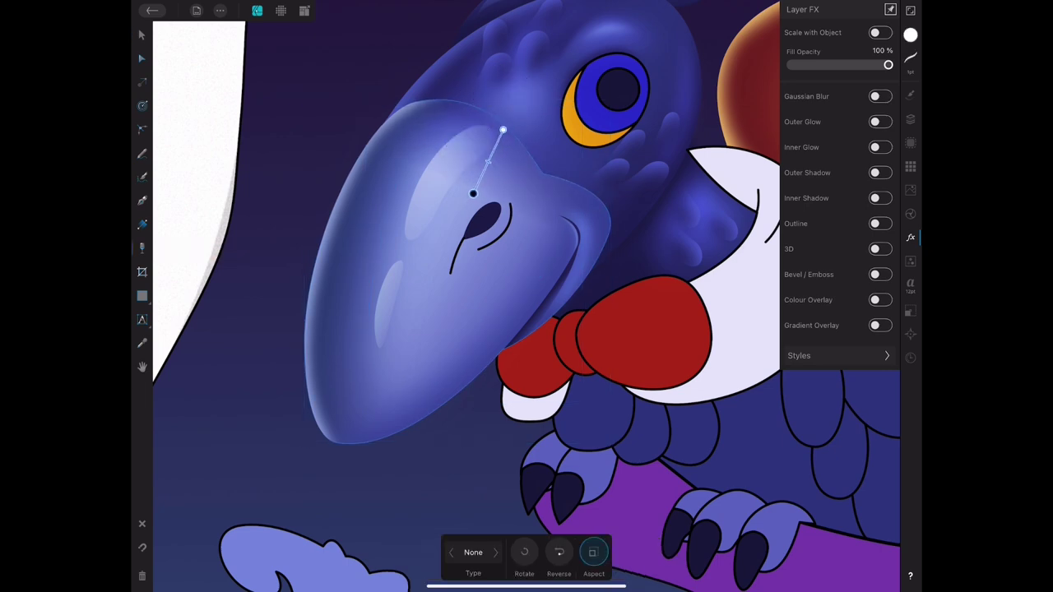
key(v)
scroll(527, 297, down, 3)
scroll(526, 296, up, 2)
scroll(329, 214, up, 3)
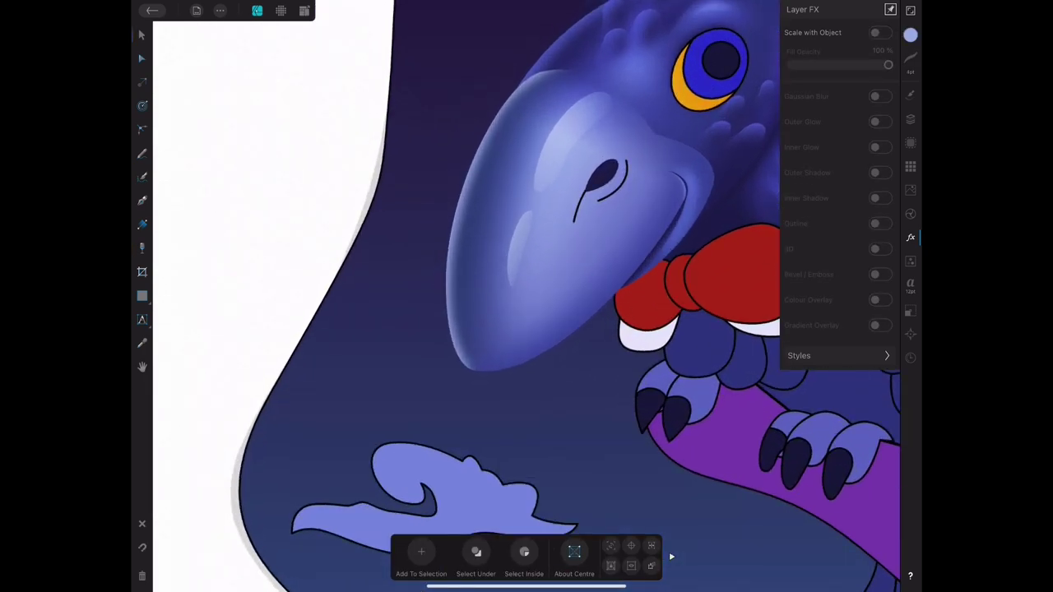
Draw a large white highlight over the beak, fade it, and set it to Add blending.
click(141, 200)
drag(553, 91, 640, 37)
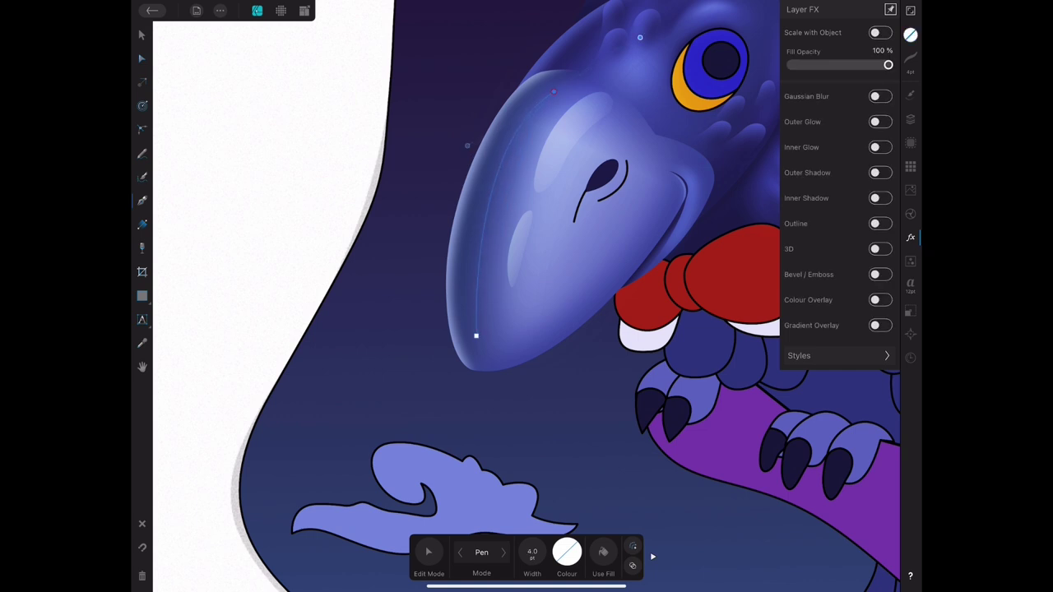
click(475, 318)
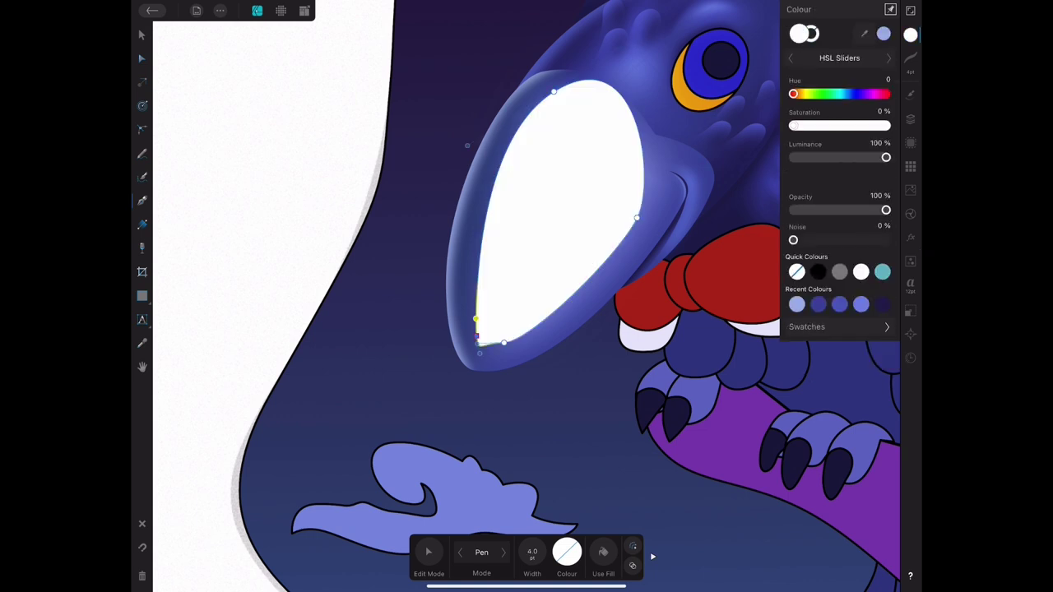
click(142, 248)
drag(417, 158, 533, 205)
key(a)
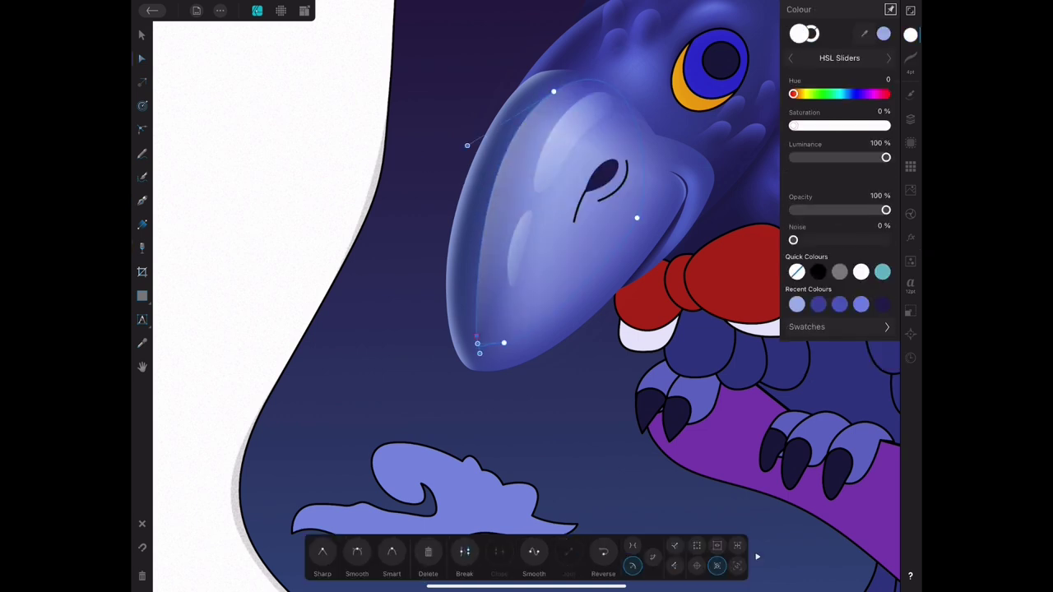
click(141, 35)
click(911, 119)
click(826, 96)
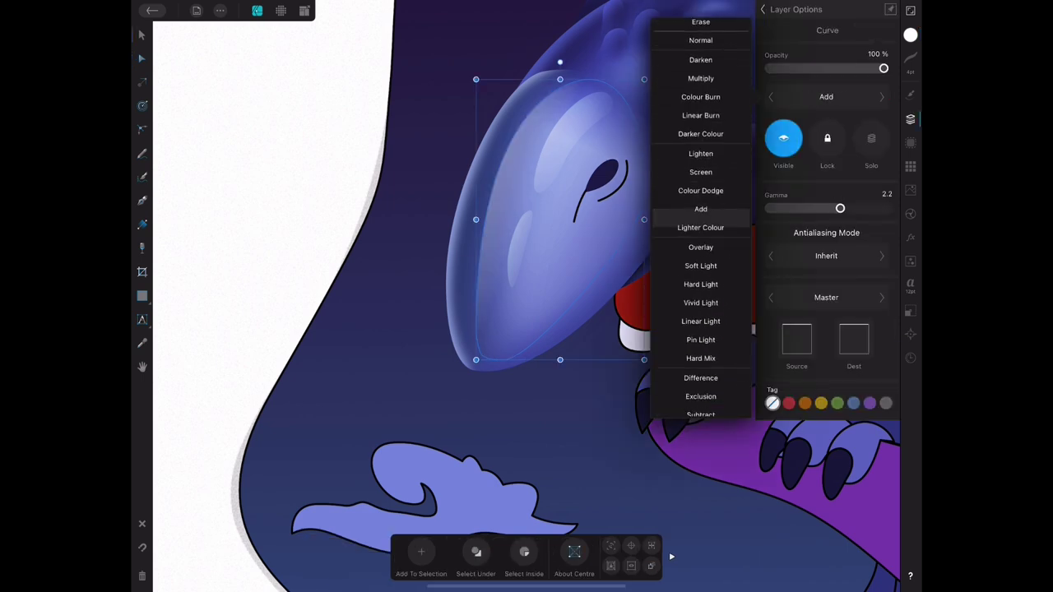
click(700, 218)
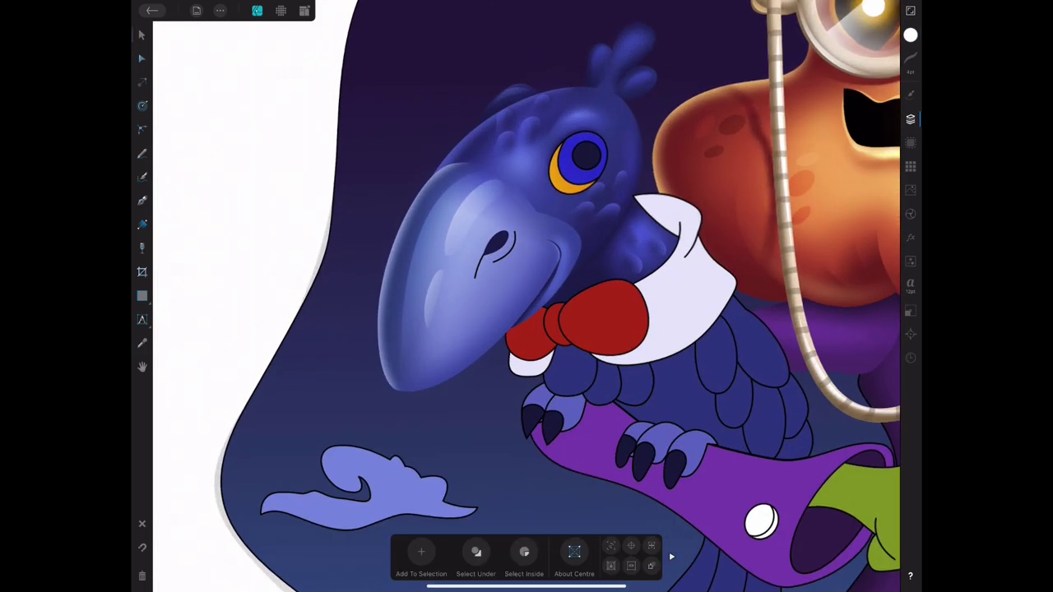
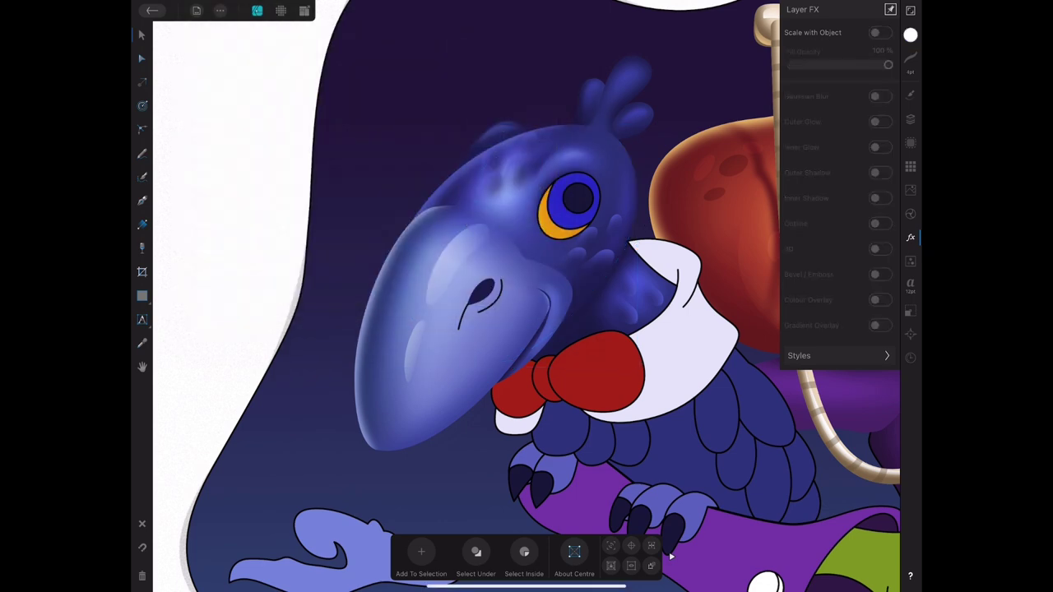
Move the blurred beak highlight down and to the left.
click(498, 171)
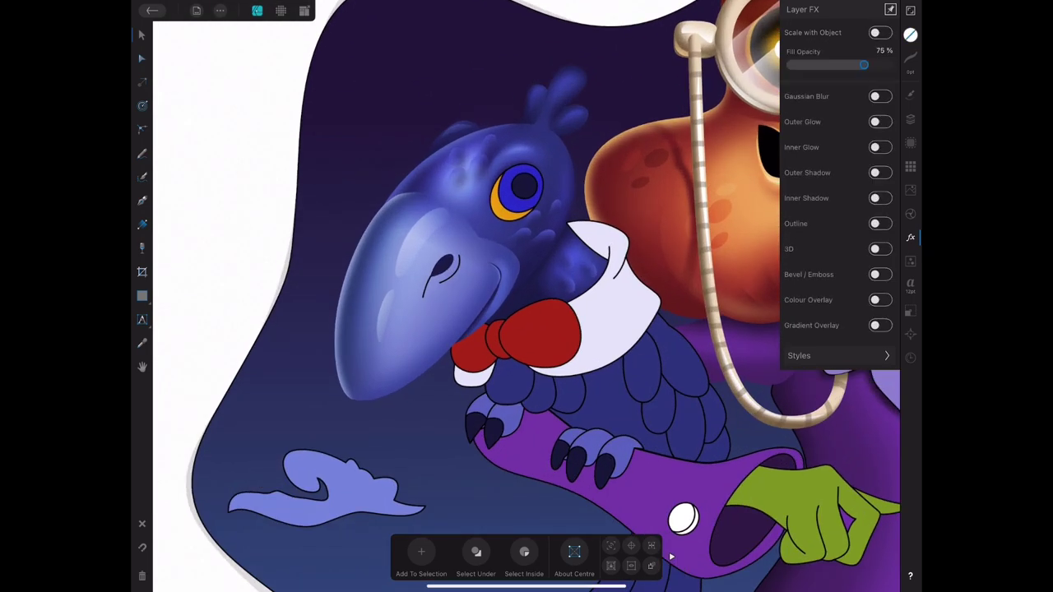
key(ctrl+d)
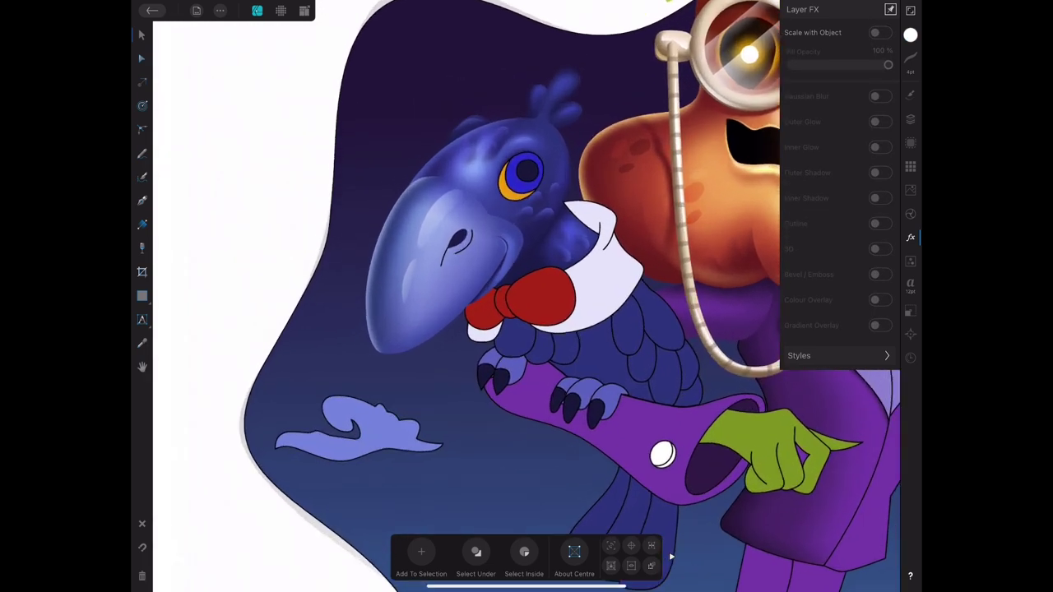
click(428, 271)
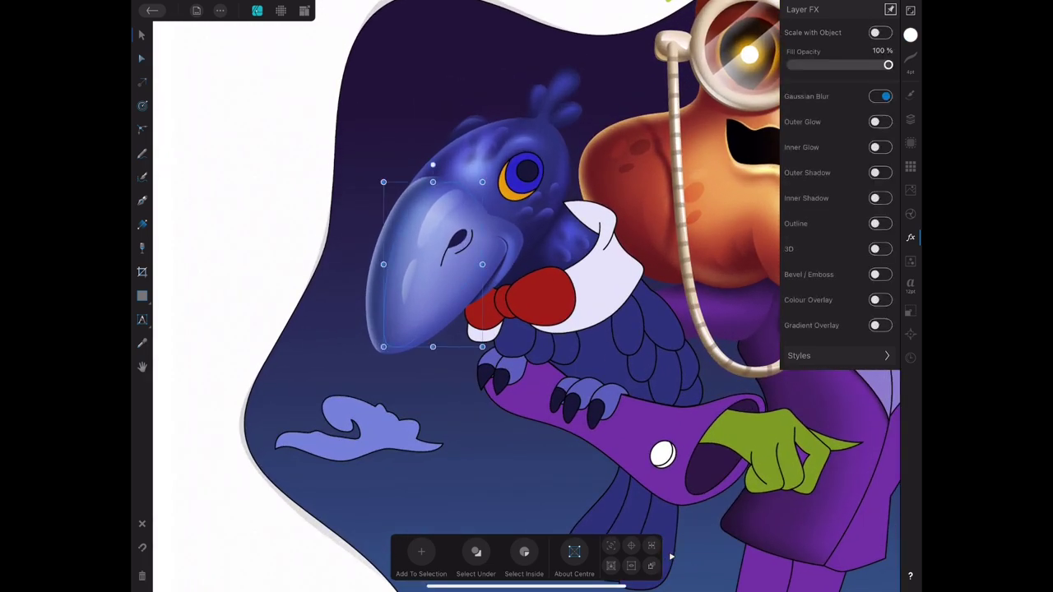
drag(432, 264, 345, 350)
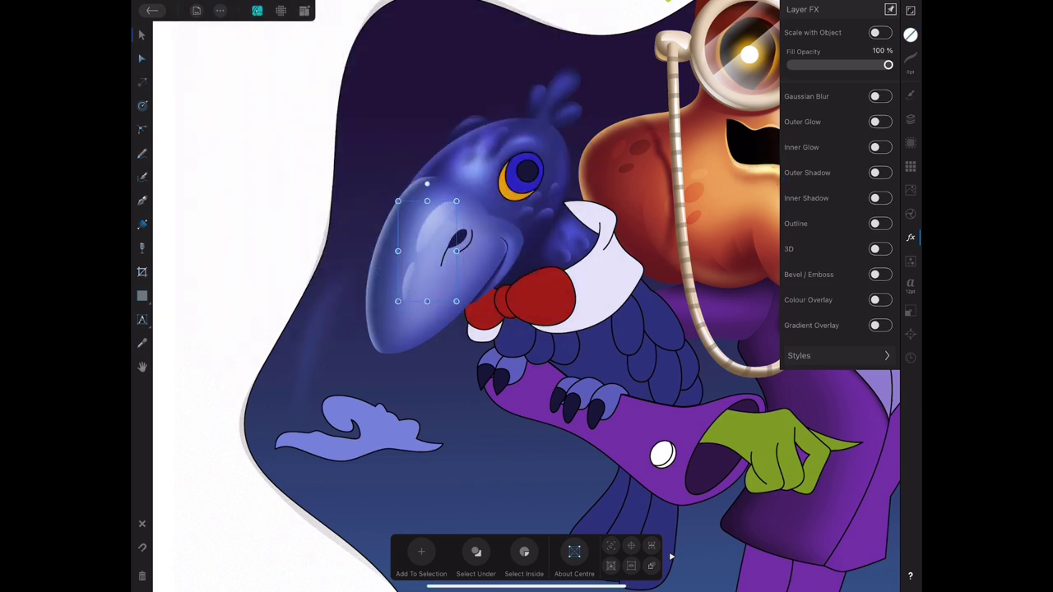
key(ctrl+d)
Draw a white Pen stroke along the top of the head with Gaussian Blur.
scroll(526, 296, up, 2)
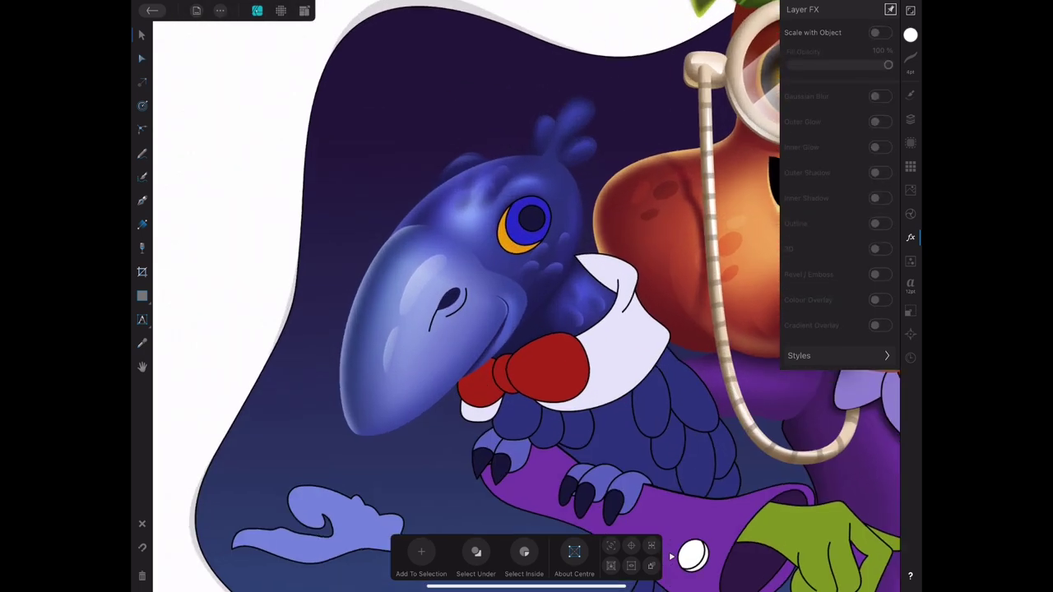
click(142, 200)
drag(526, 170, 575, 183)
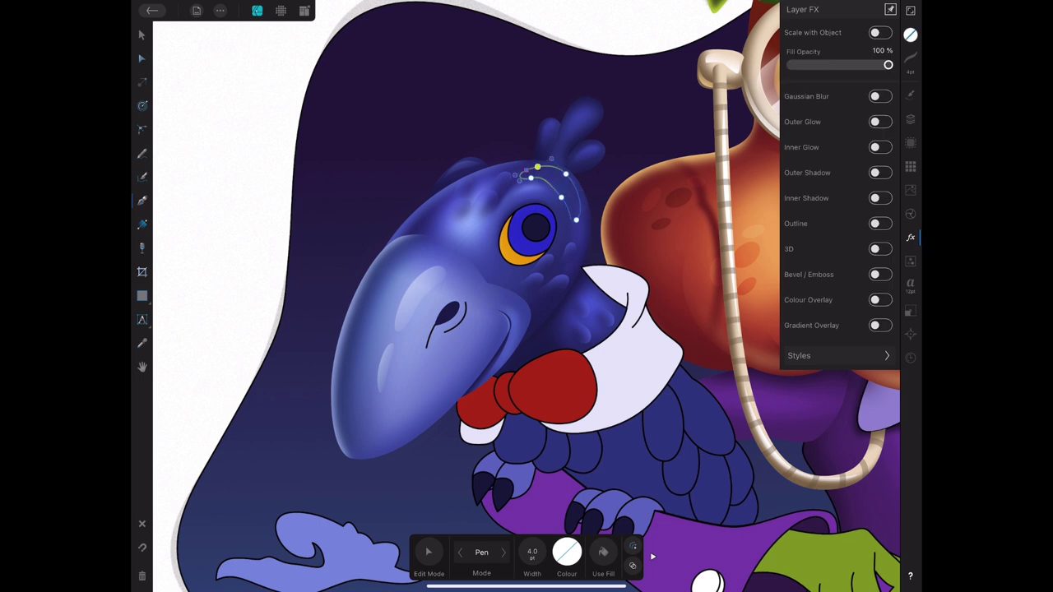
click(911, 34)
click(142, 33)
click(910, 237)
click(880, 96)
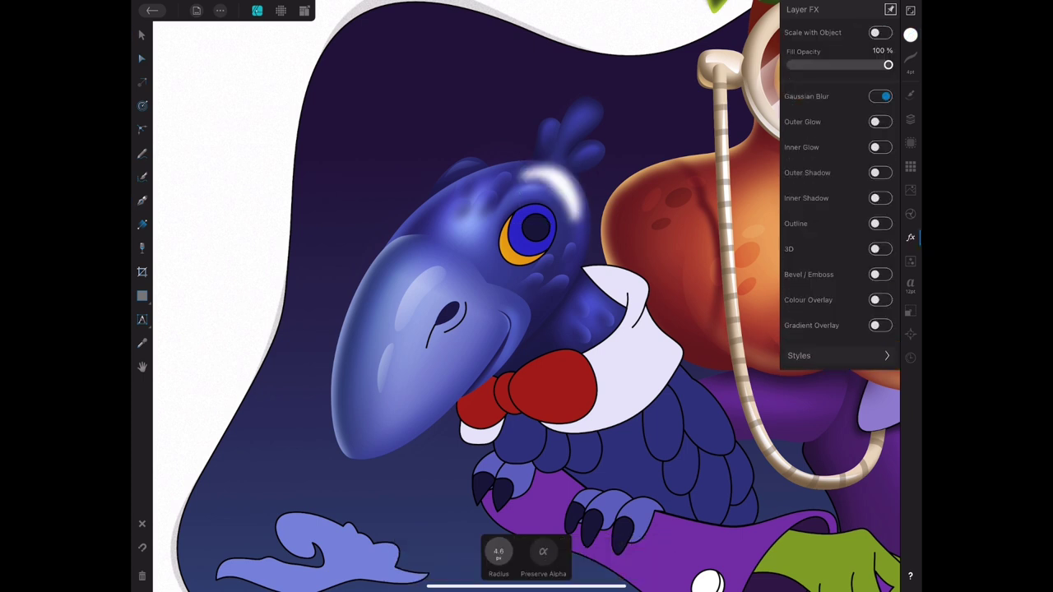
Change the blend mode of the blurred white head stroke.
click(550, 177)
click(911, 119)
click(828, 93)
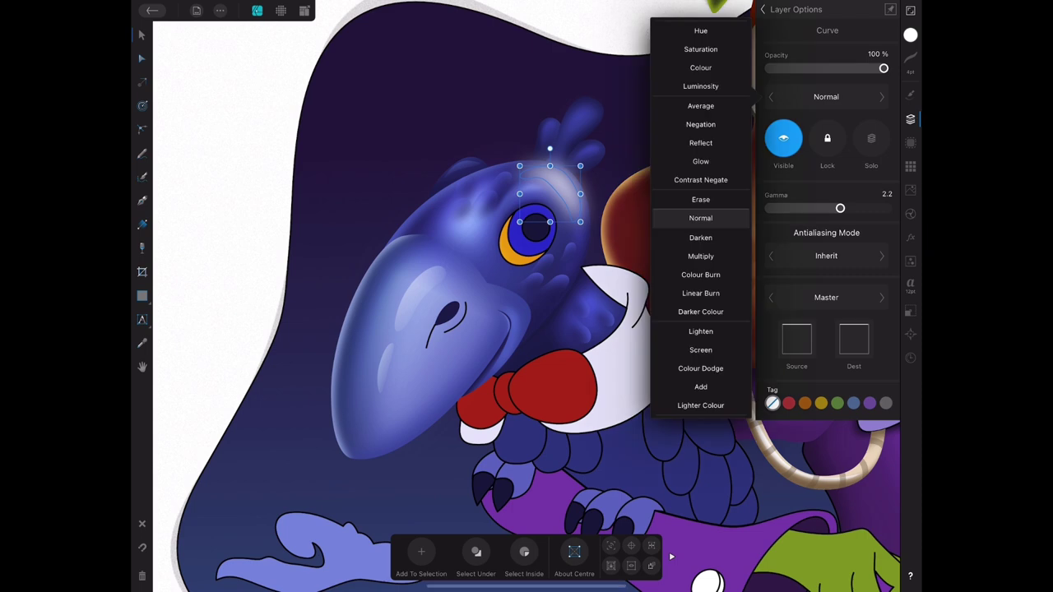
scroll(699, 206, down, 3)
click(698, 219)
click(911, 119)
click(530, 228)
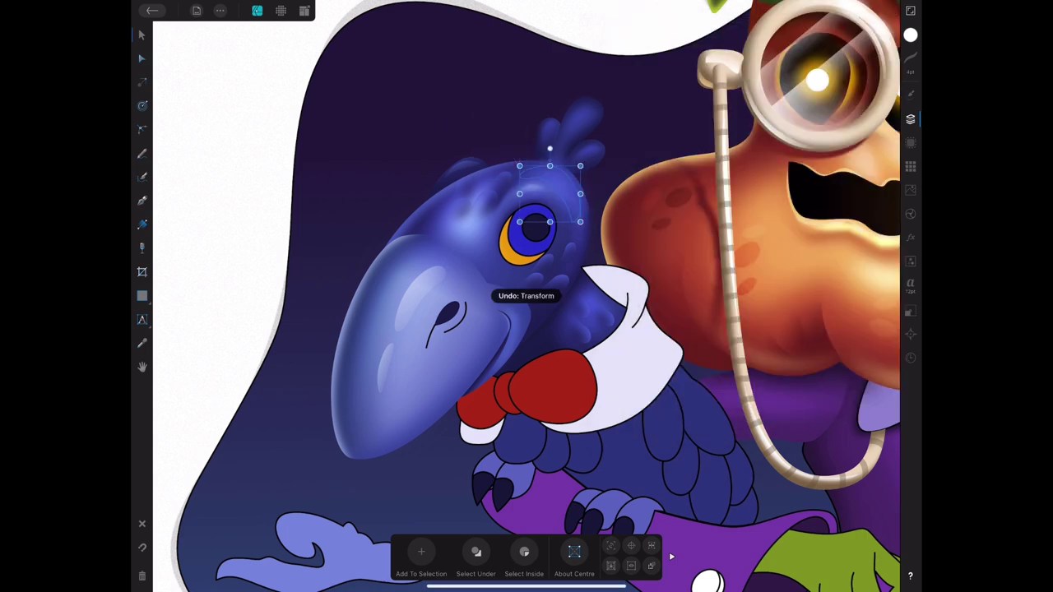
scroll(526, 296, down, 3)
scroll(526, 247, up, 5)
Give the eye's blue iris and orange crescent gradient fills.
click(911, 34)
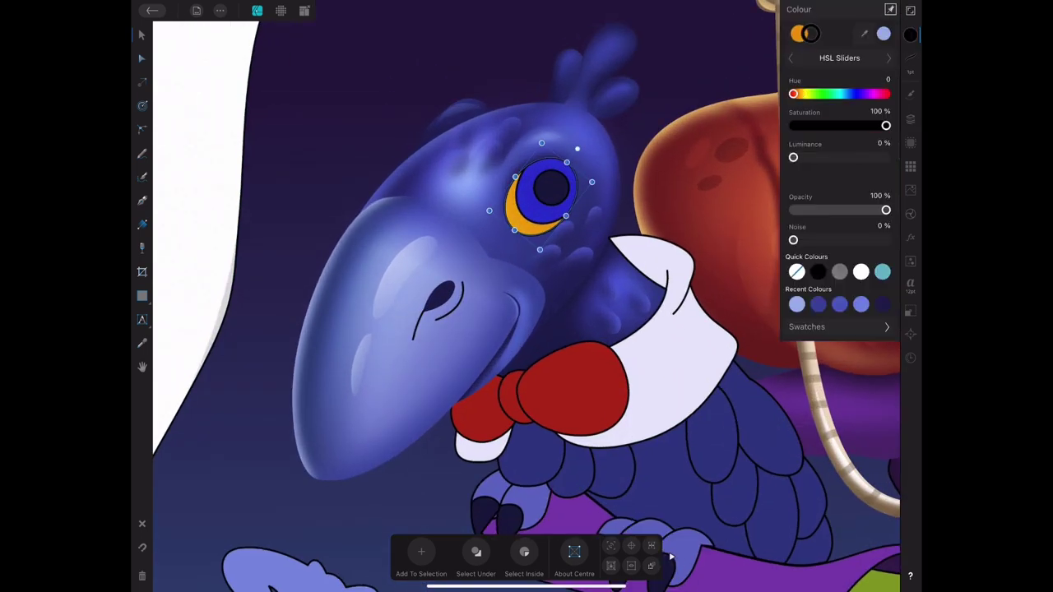
click(839, 58)
click(552, 187)
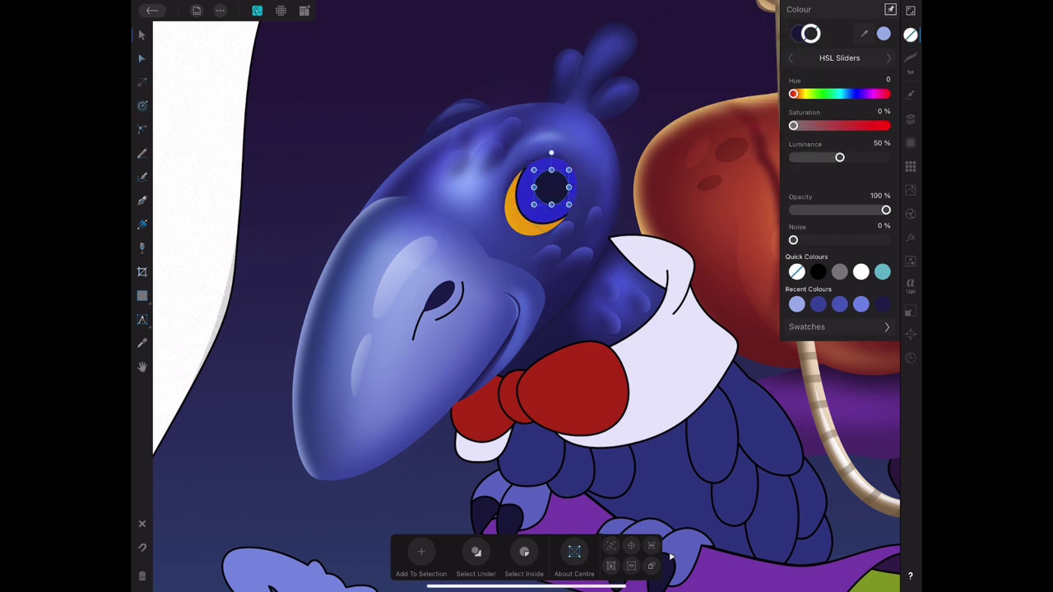
click(839, 58)
click(329, 124)
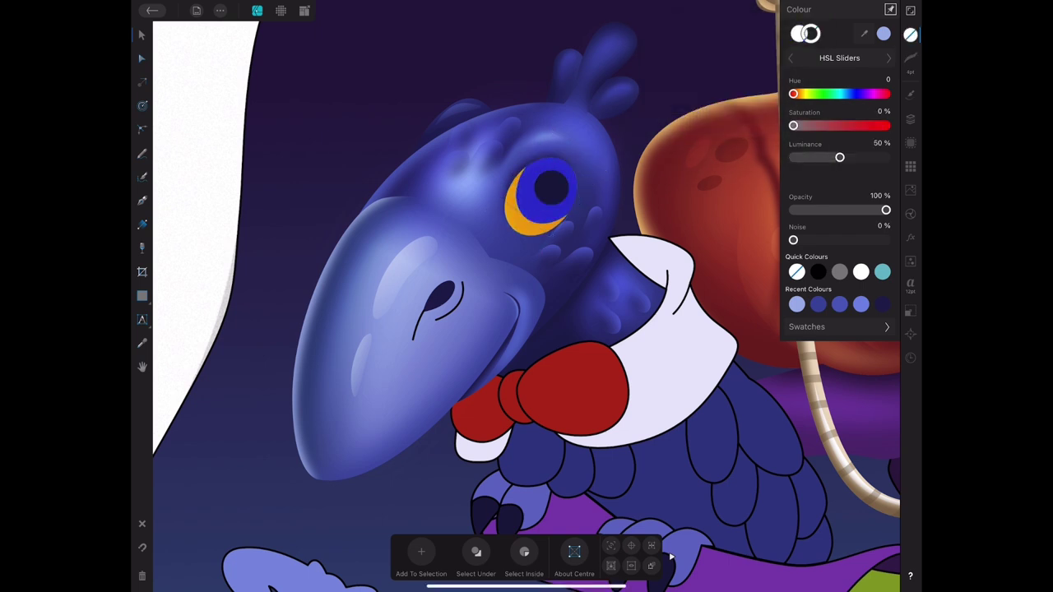
click(141, 224)
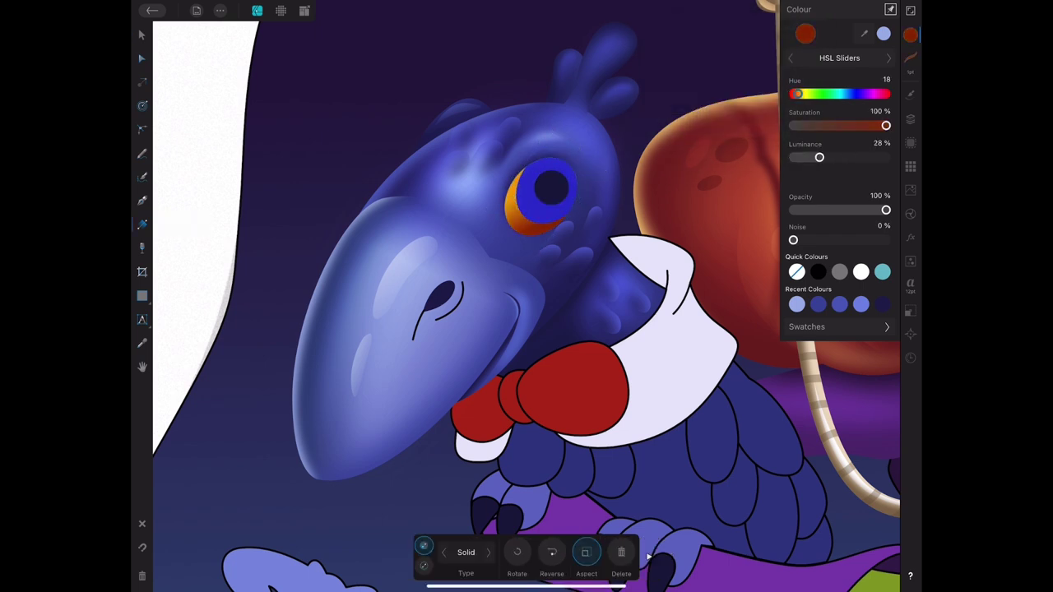
key(v)
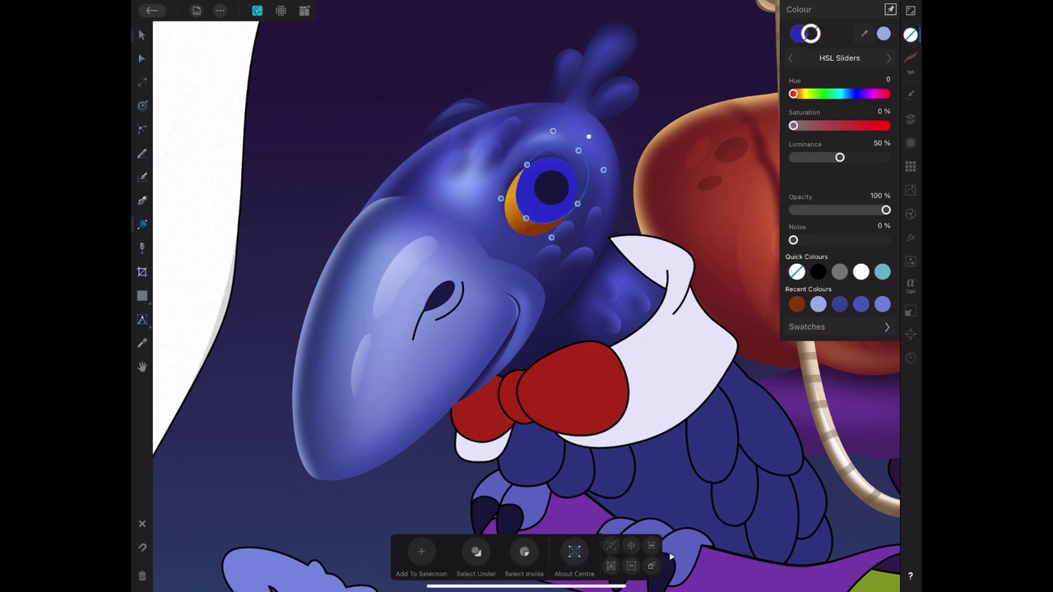
key(g)
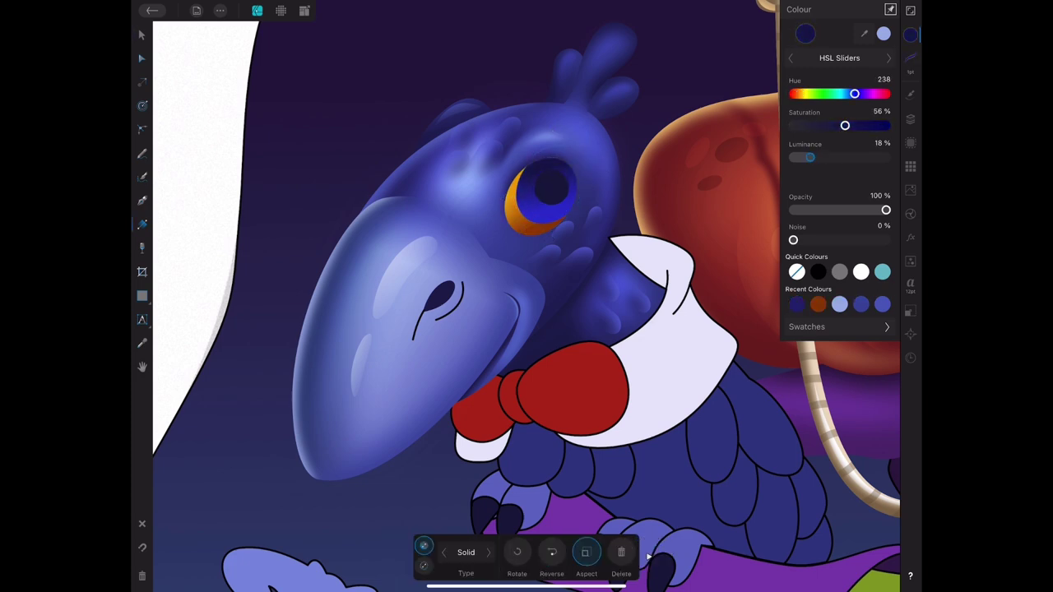
Pen a white crescent inside the eye and blend it into the blue iris.
key(p)
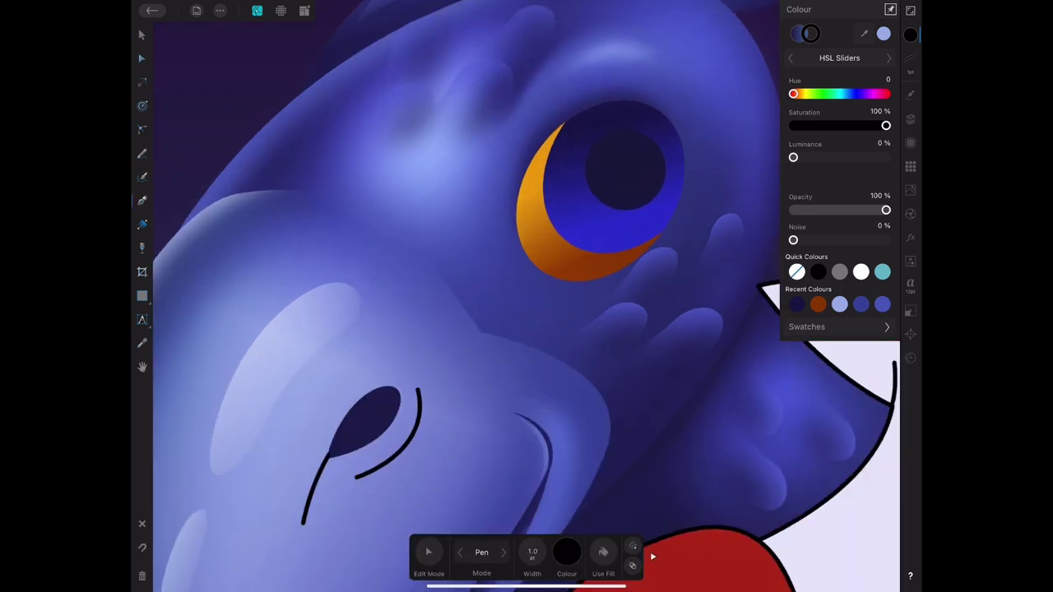
click(589, 201)
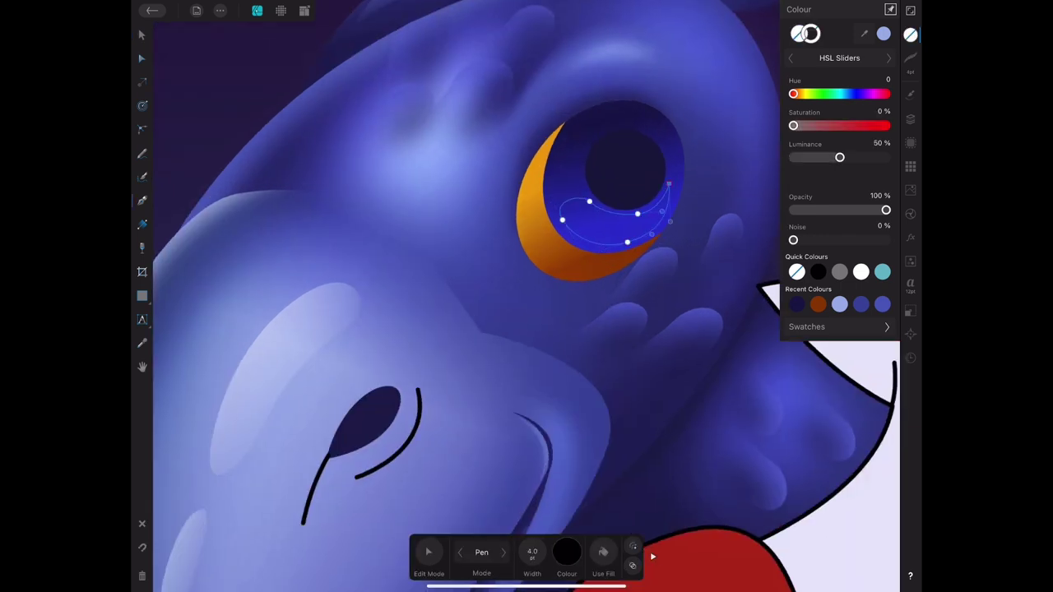
key(v)
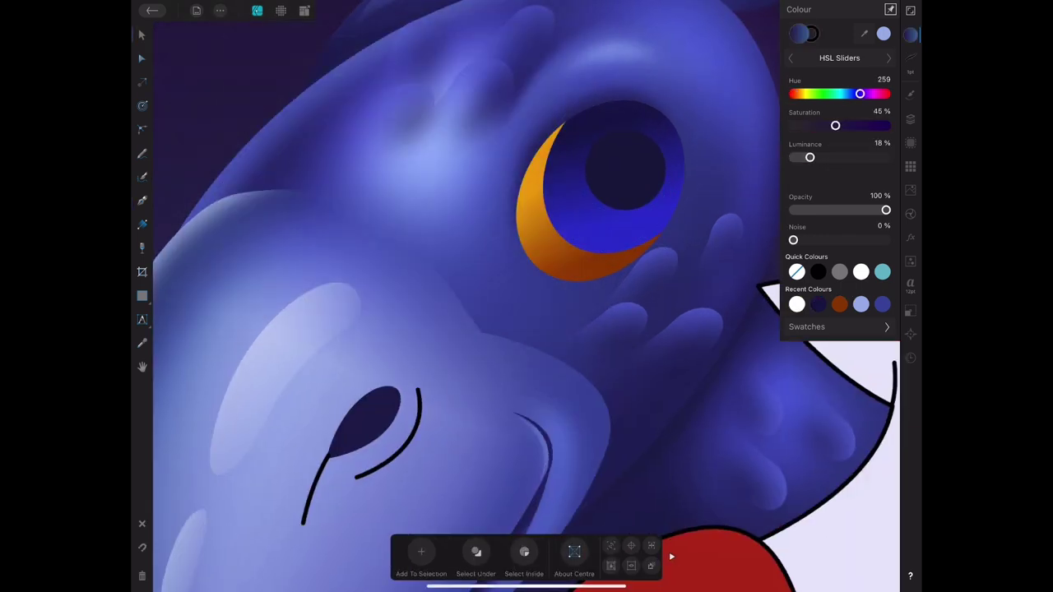
click(219, 10)
click(252, 265)
click(826, 96)
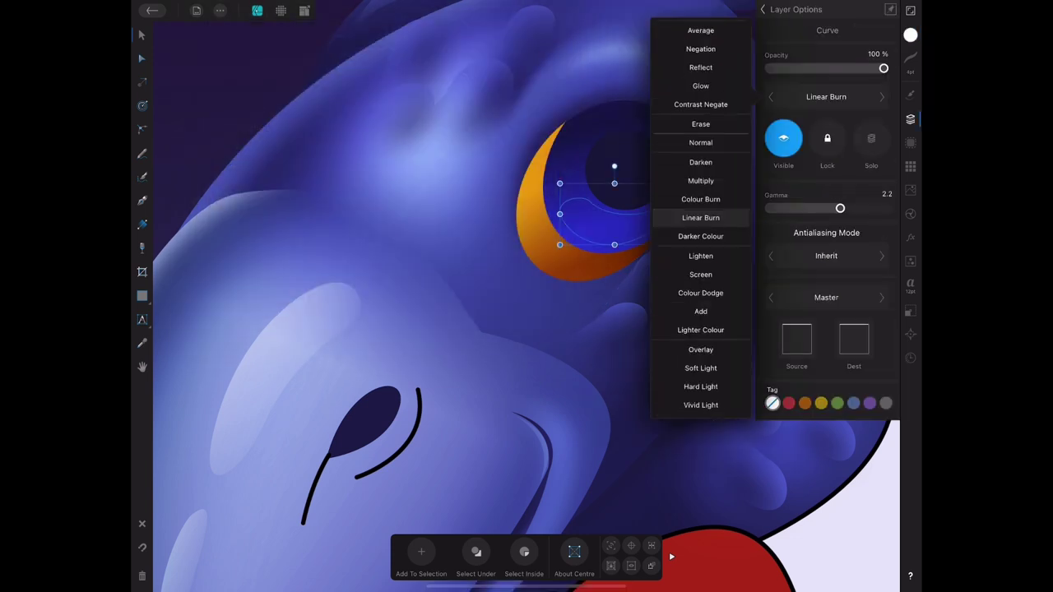
click(701, 217)
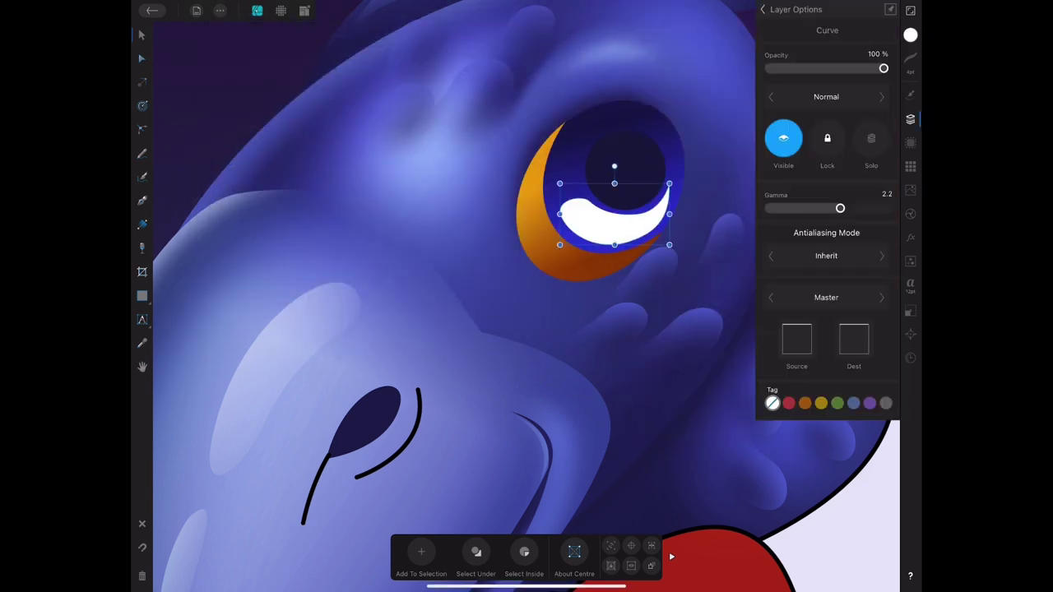
click(826, 96)
click(701, 217)
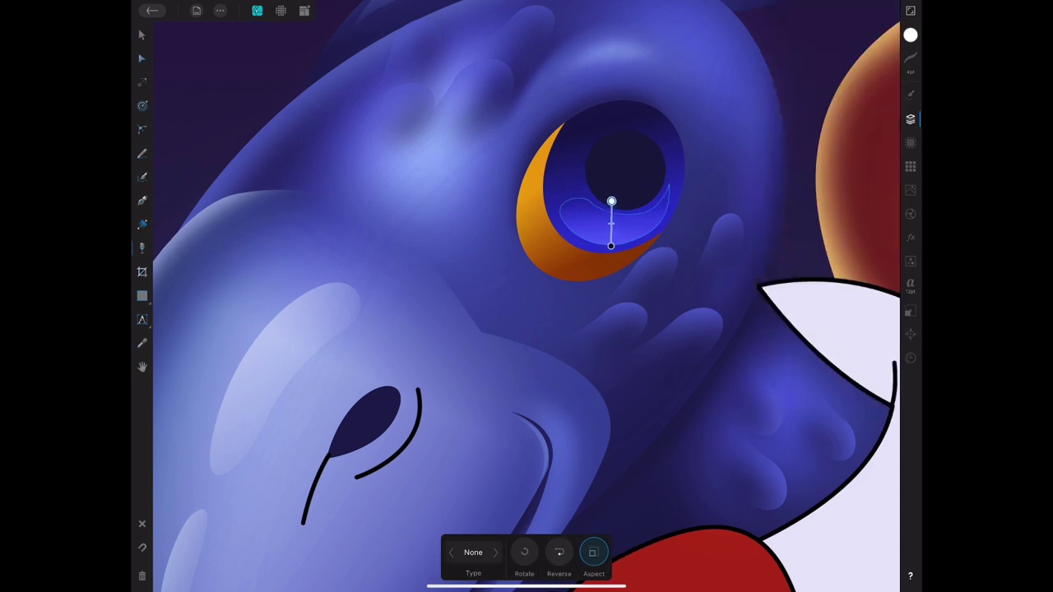
scroll(526, 296, down, 5)
scroll(527, 297, up, 5)
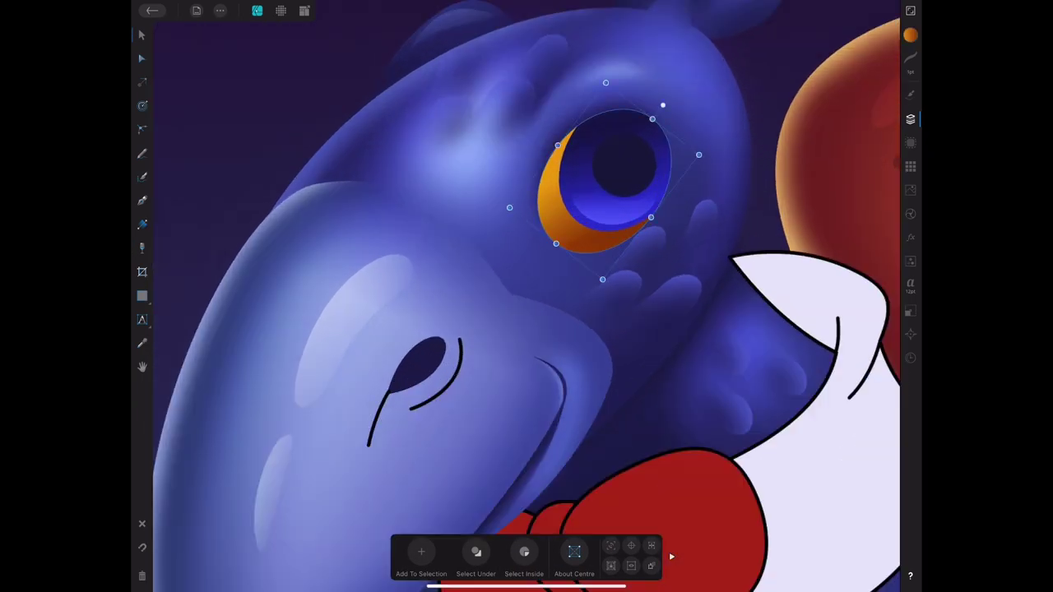
Duplicate the eye, offset the copy behind it, and colour it dark navy.
key(a)
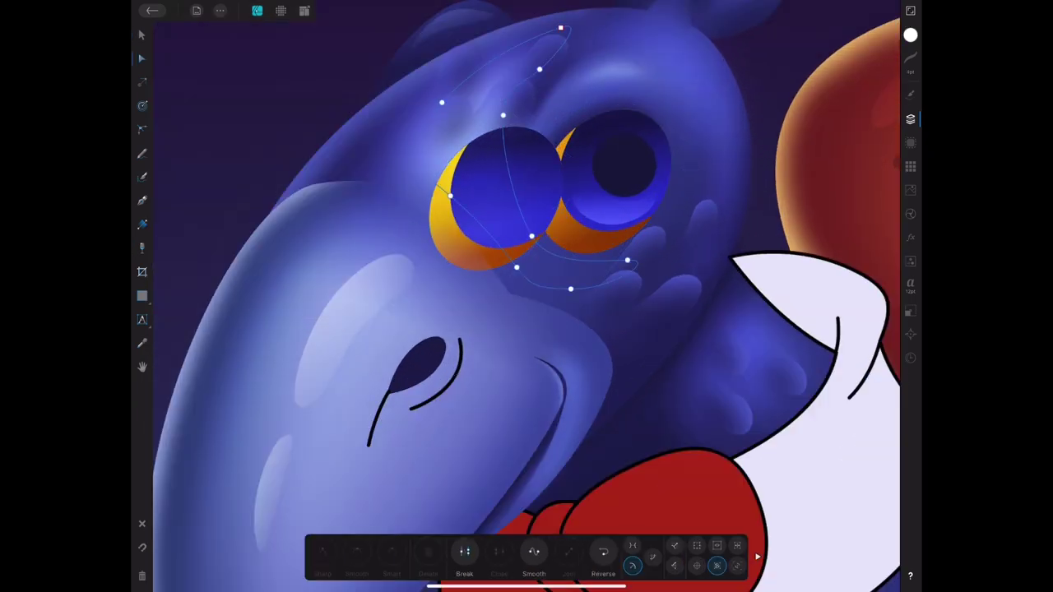
key(v)
mouse_move(497, 193)
mouse_down()
mouse_move(722, 112)
mouse_move(593, 179)
mouse_up()
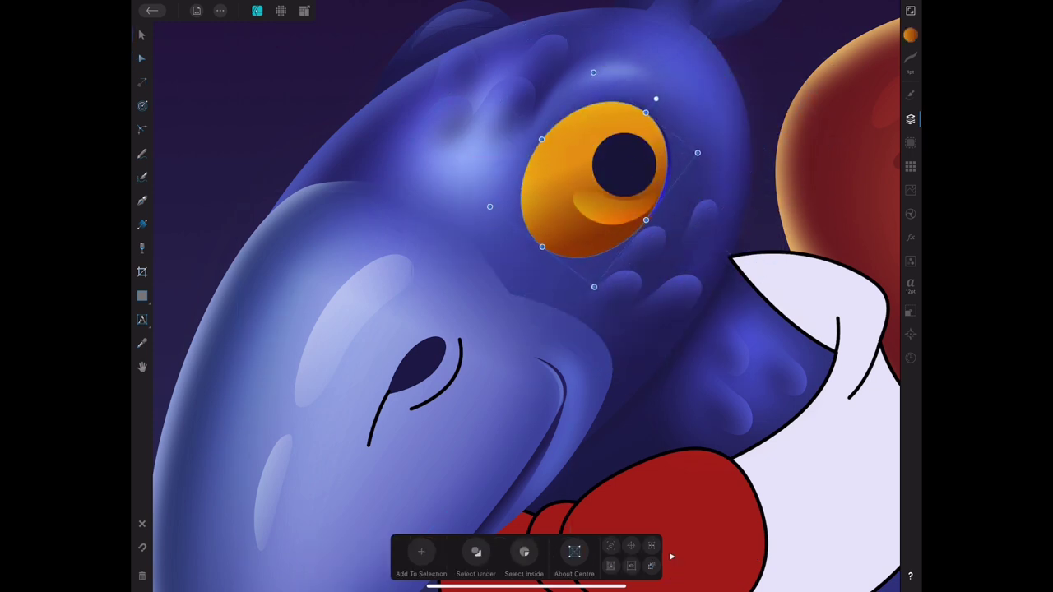
click(911, 35)
click(817, 304)
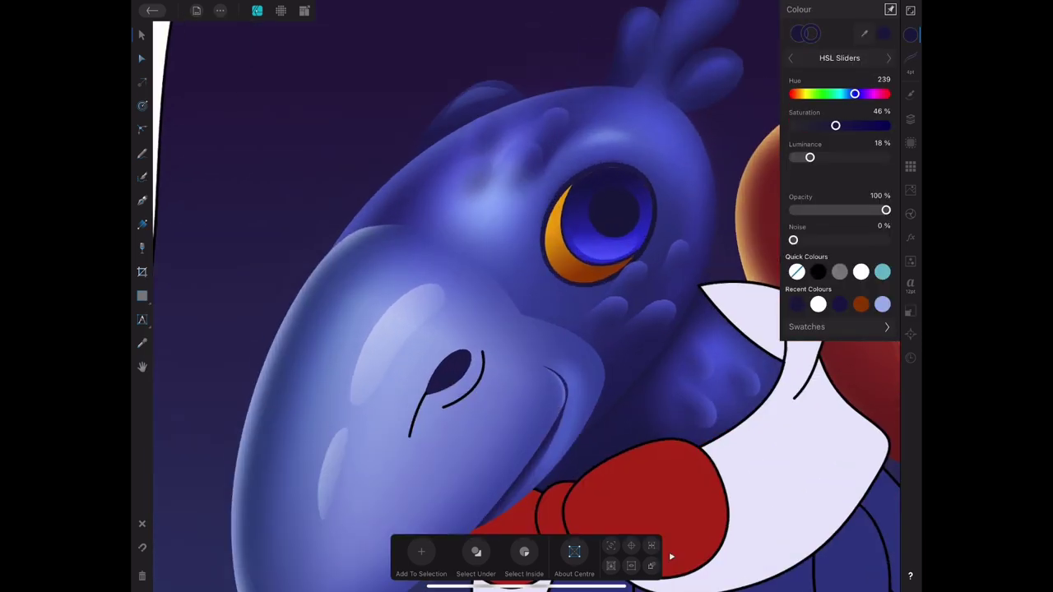
Draw a small, narrow white ellipse highlight in the eye.
click(141, 295)
click(200, 137)
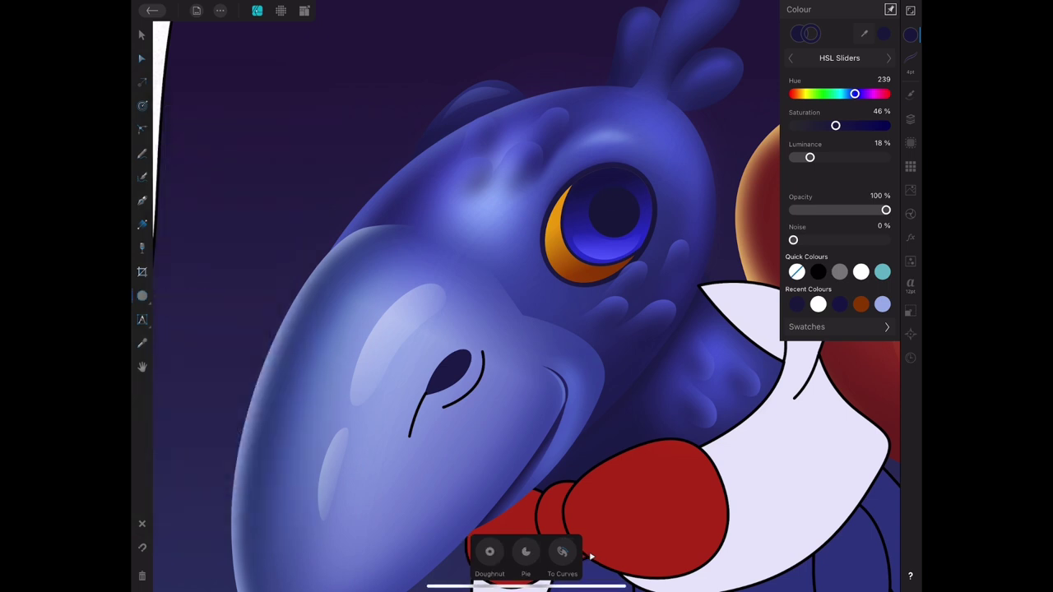
drag(809, 157, 886, 157)
click(142, 34)
drag(640, 196, 607, 173)
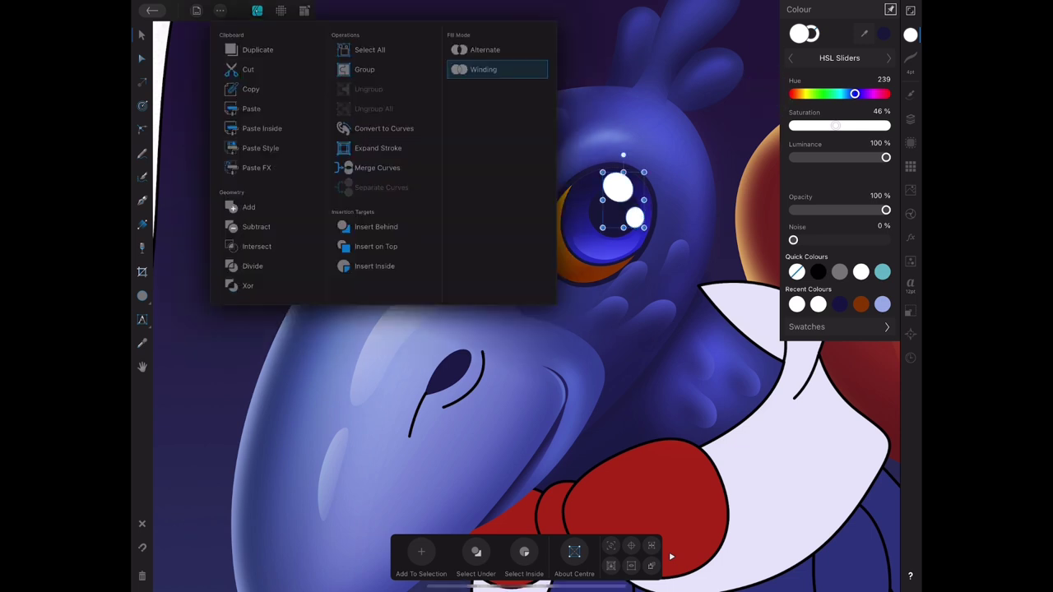
Give the eye highlights a gradient fill.
key(p)
key(g)
drag(630, 185, 612, 200)
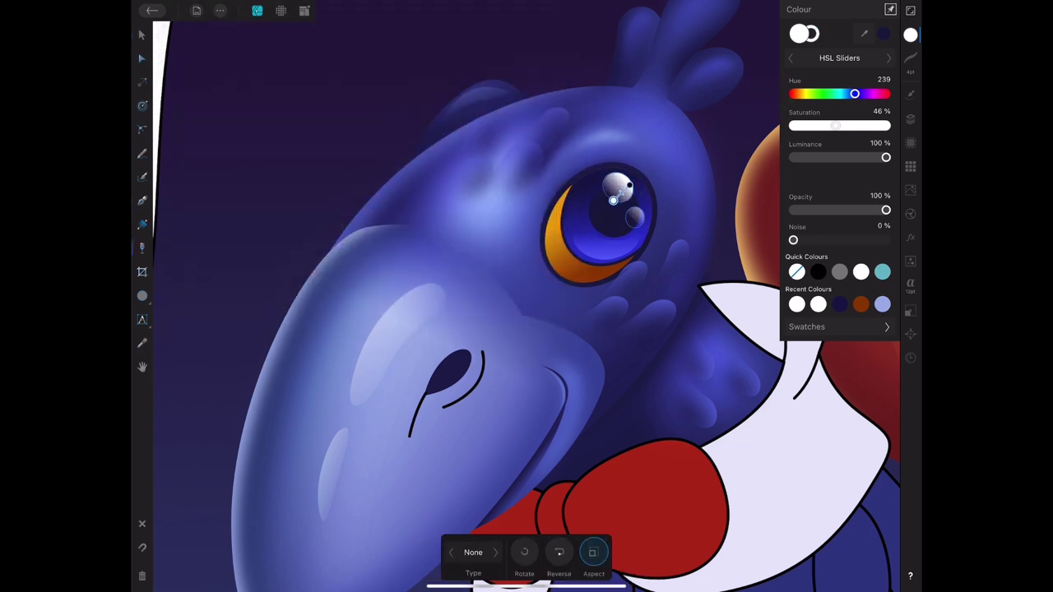
key(v)
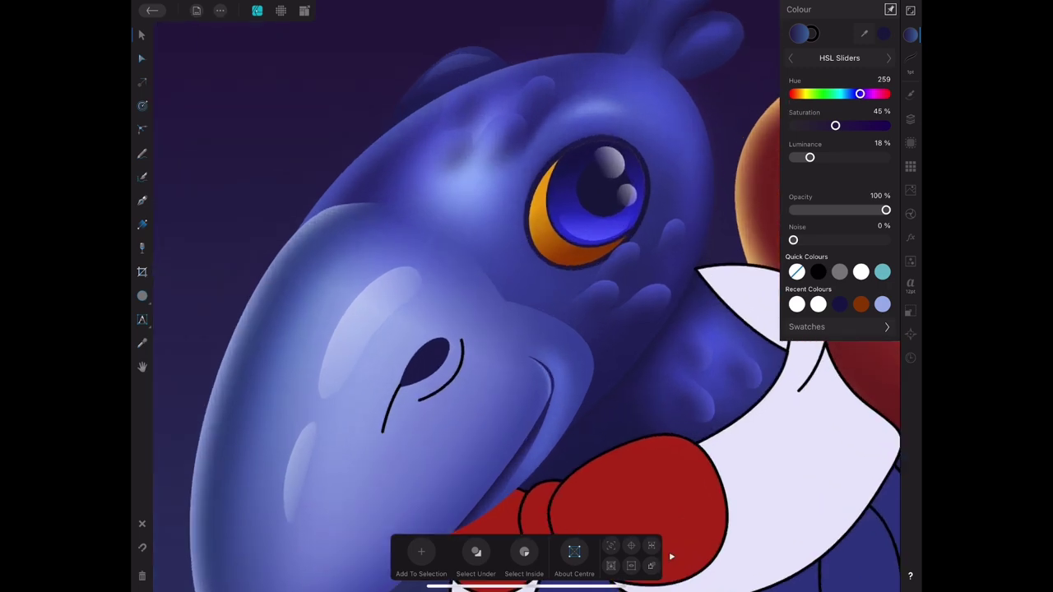
click(596, 218)
key(ctrl+d)
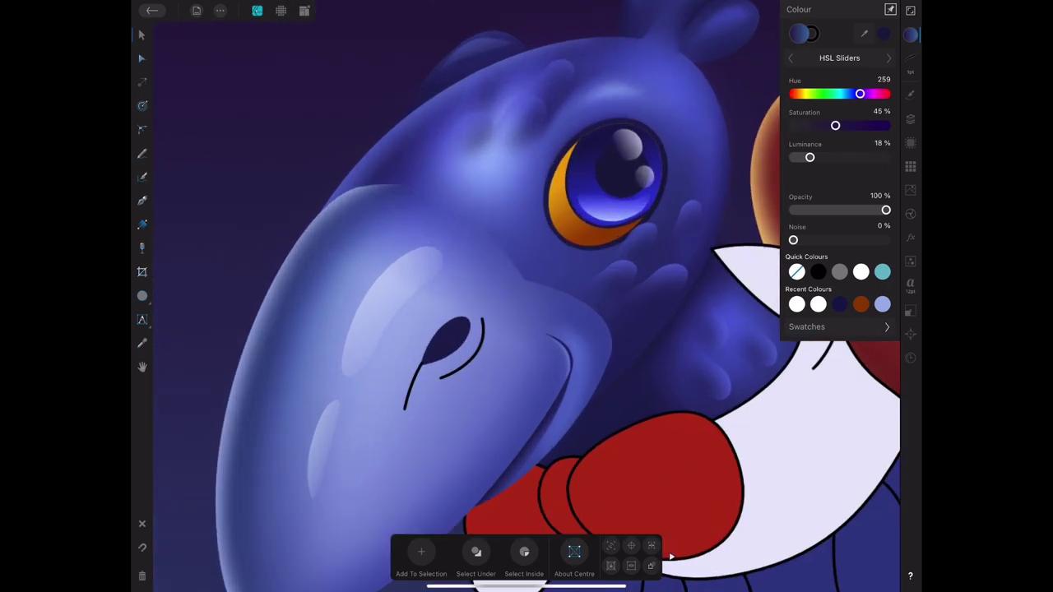
Pen a white reflection curve across the eye, faded with a Transparency gradient.
key(p)
drag(551, 209, 519, 264)
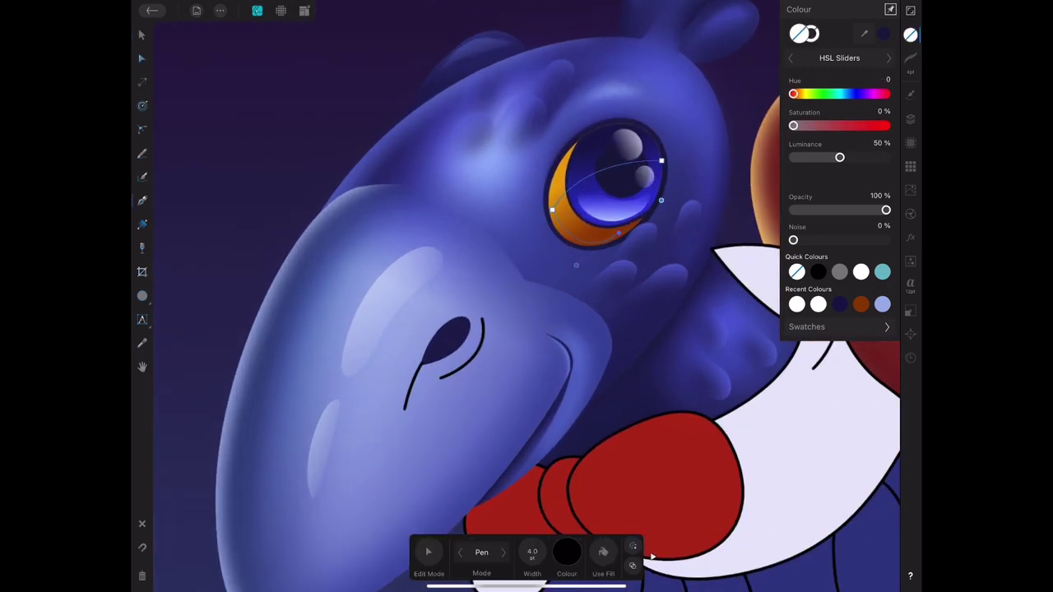
key(v)
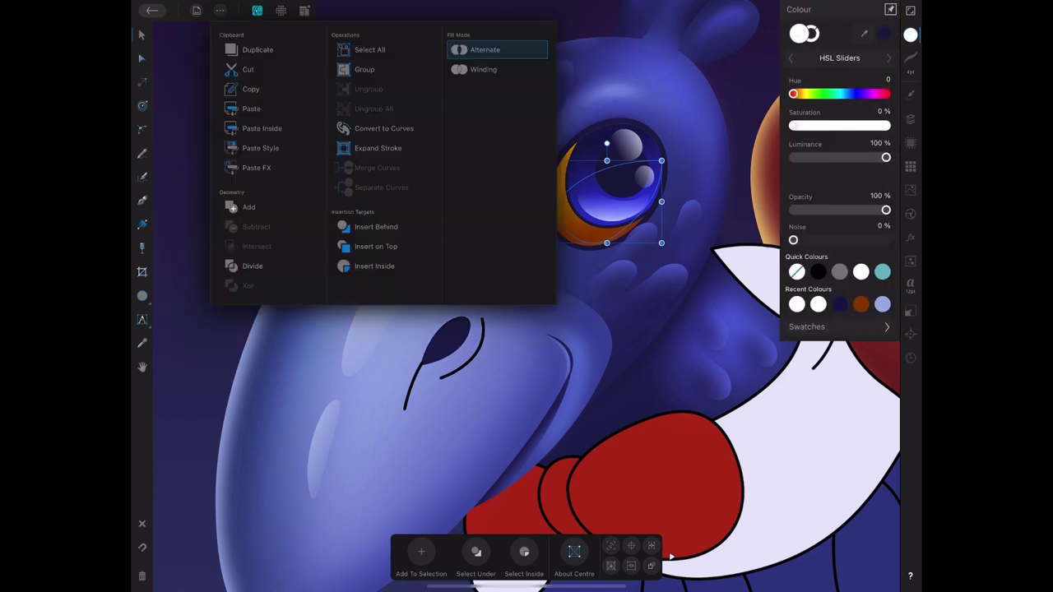
click(483, 69)
click(909, 310)
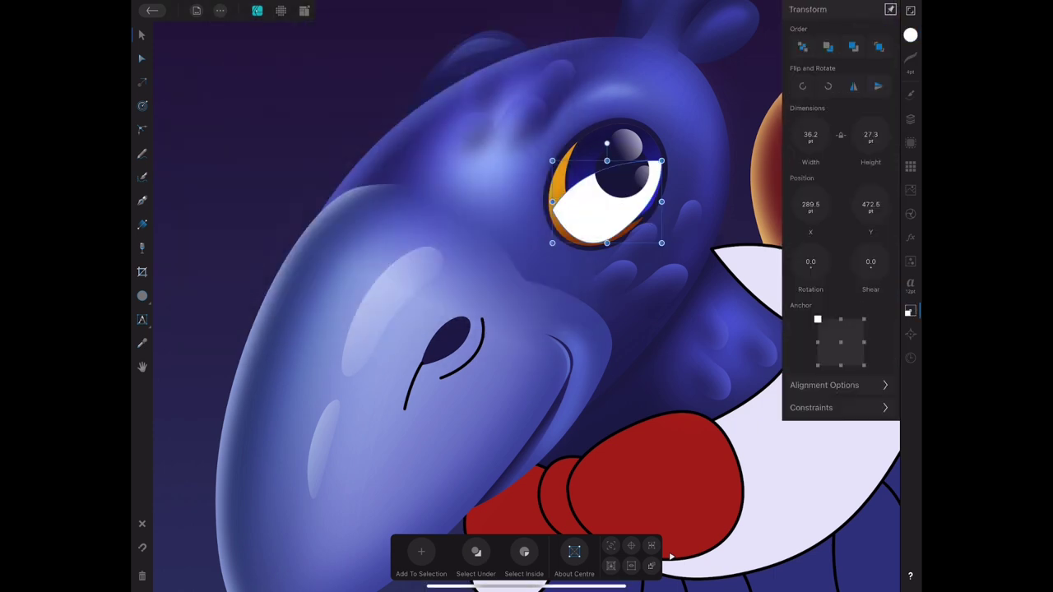
key(y)
drag(599, 165, 622, 202)
Set the eye reflection's blend mode to Overlay.
click(822, 94)
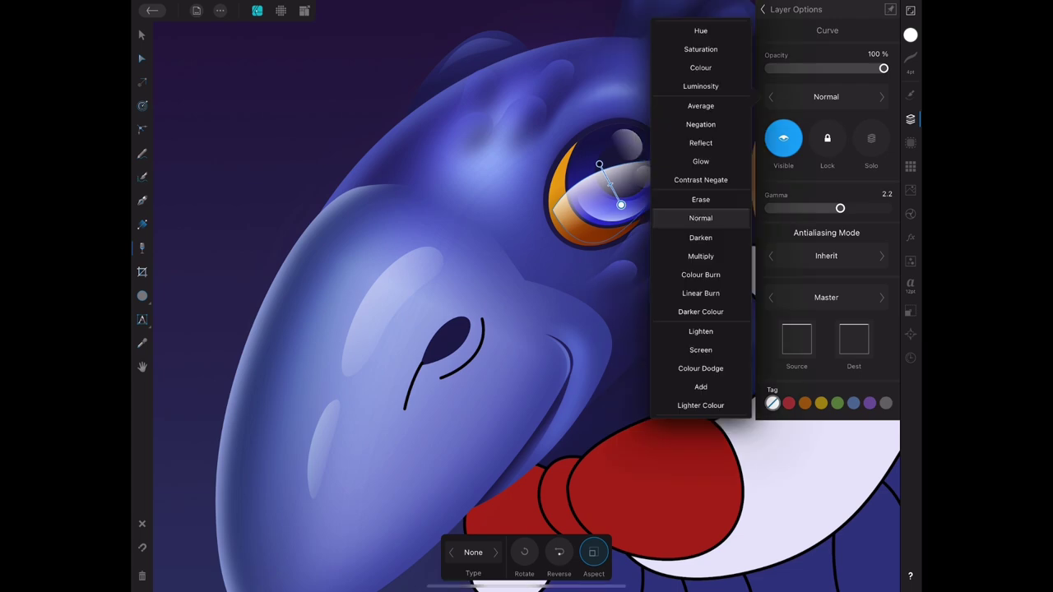
scroll(700, 247, down, 2)
click(700, 236)
click(141, 35)
click(910, 119)
Edit the nodes of the orange eye crescent.
click(141, 57)
click(561, 197)
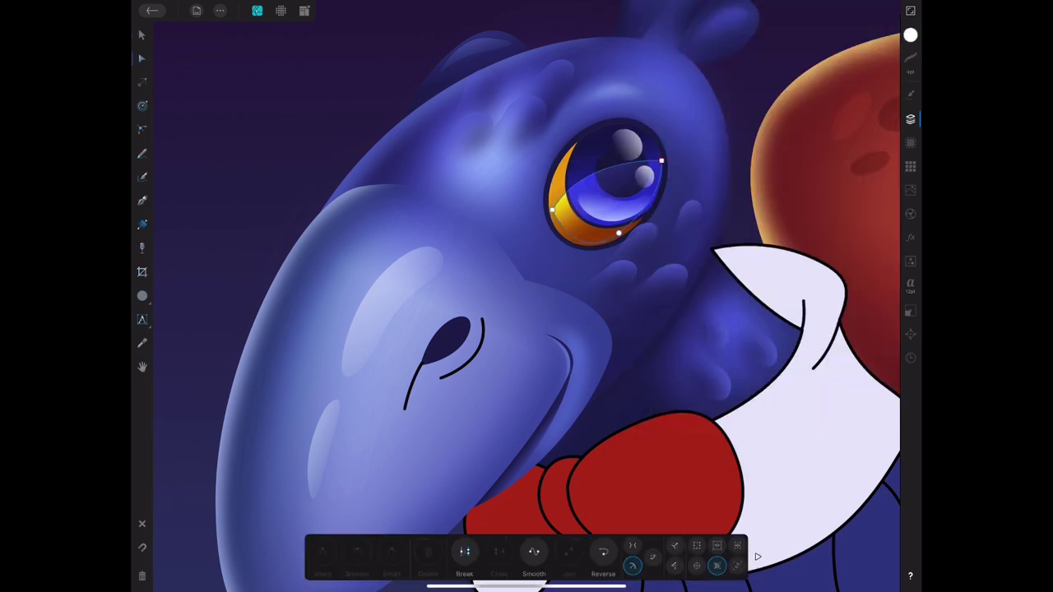
click(141, 199)
scroll(526, 296, down, 5)
scroll(527, 296, up, 3)
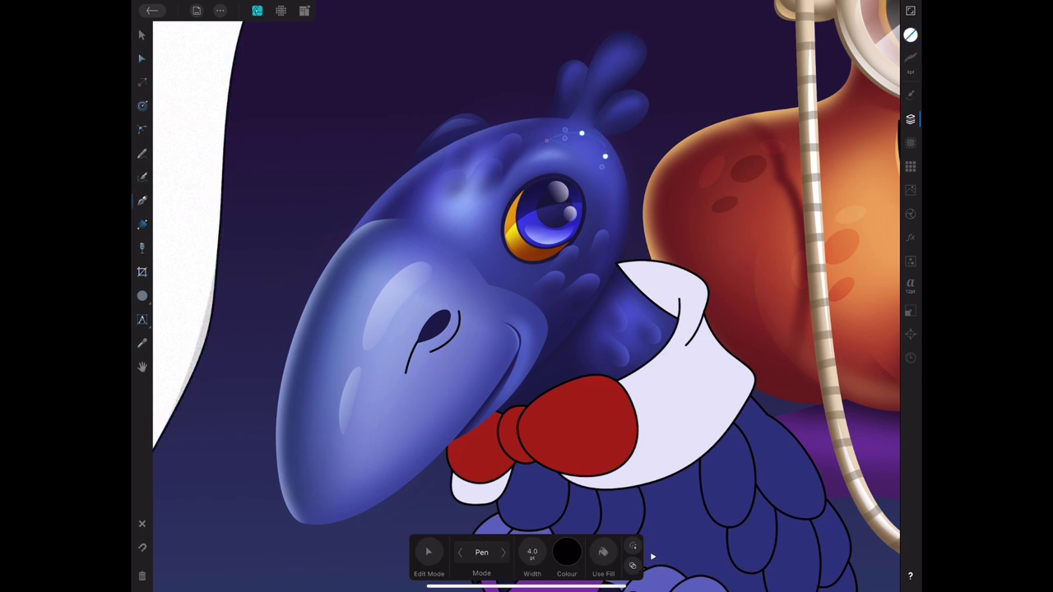
Make the new forehead shape white, set it to Overlay, and add Gaussian Blur.
click(910, 35)
click(797, 302)
click(141, 34)
click(910, 311)
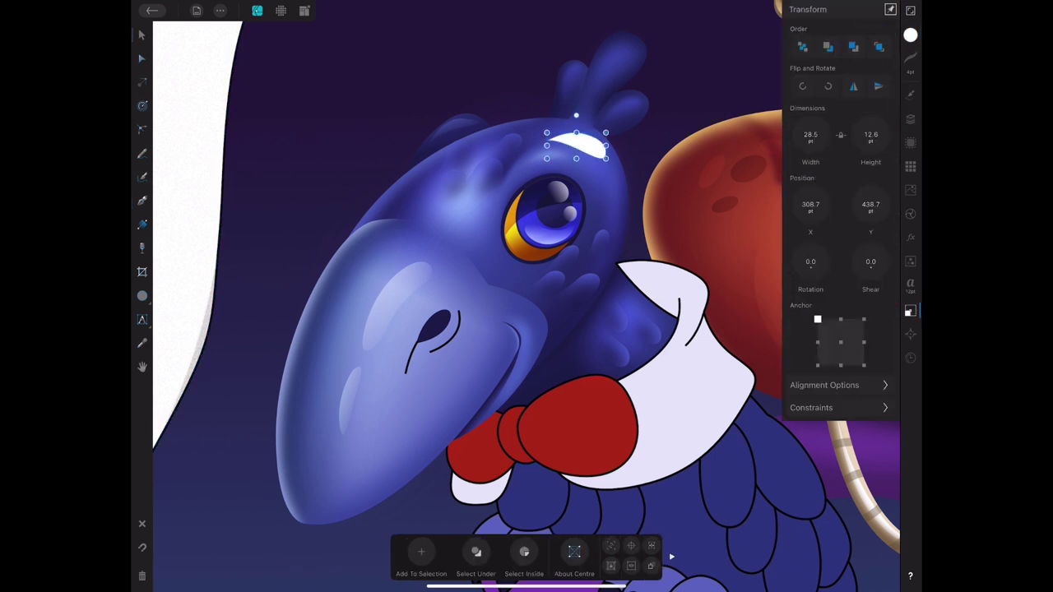
click(910, 143)
click(827, 93)
click(699, 254)
click(910, 237)
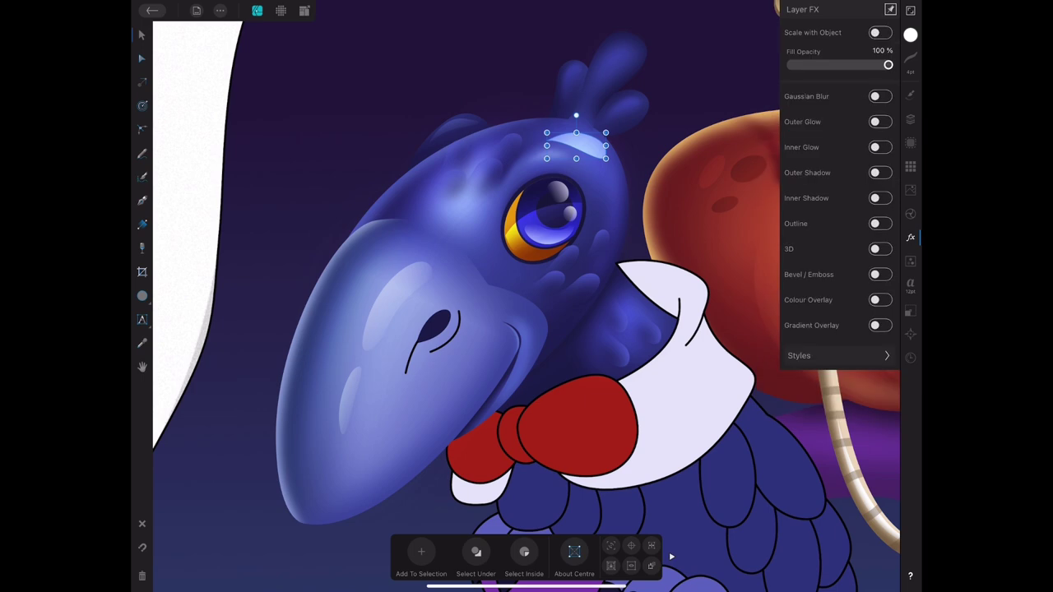
click(880, 96)
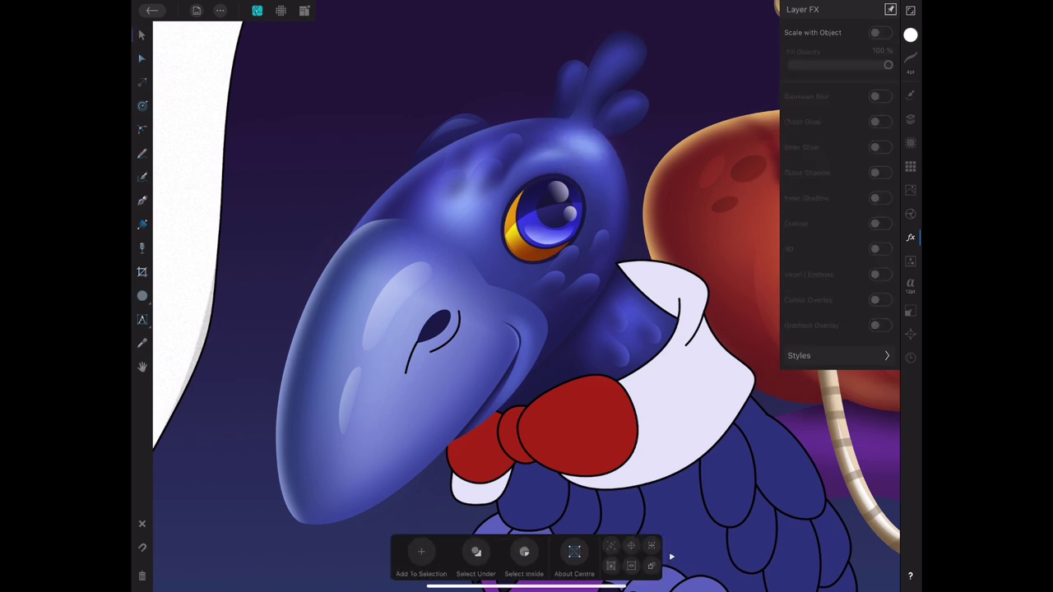
Rotate the blurred forehead highlight slightly clockwise and resize it.
scroll(526, 247, up, 3)
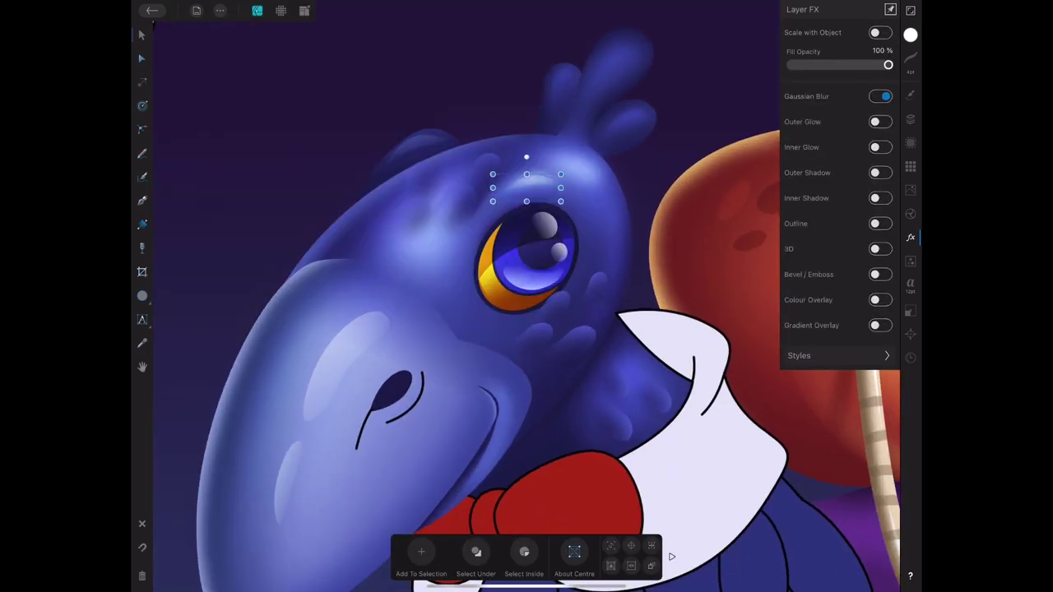
scroll(527, 246, up, 3)
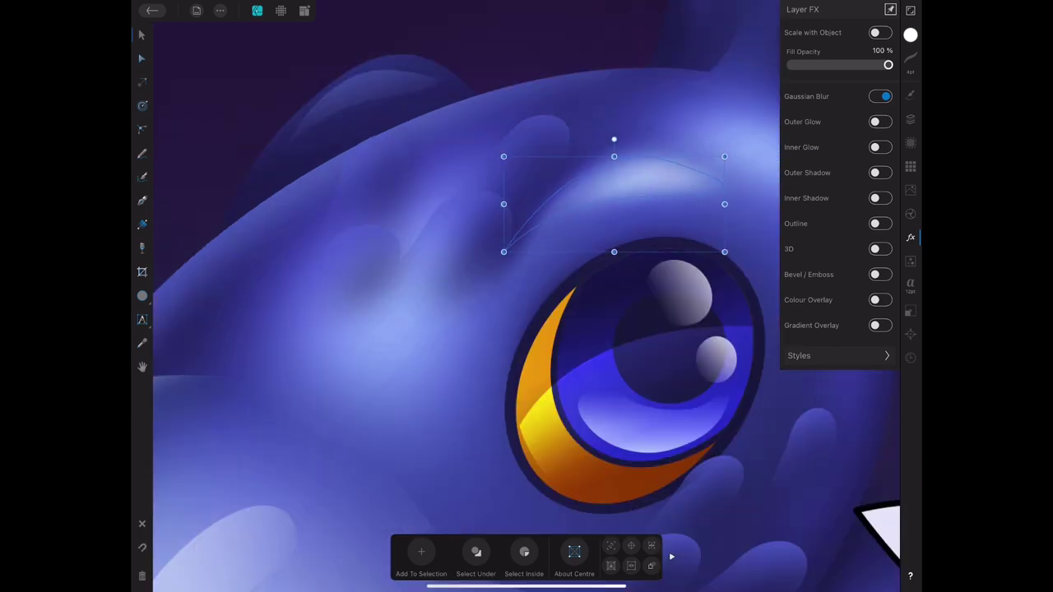
drag(515, 145, 496, 156)
scroll(526, 246, down, 2)
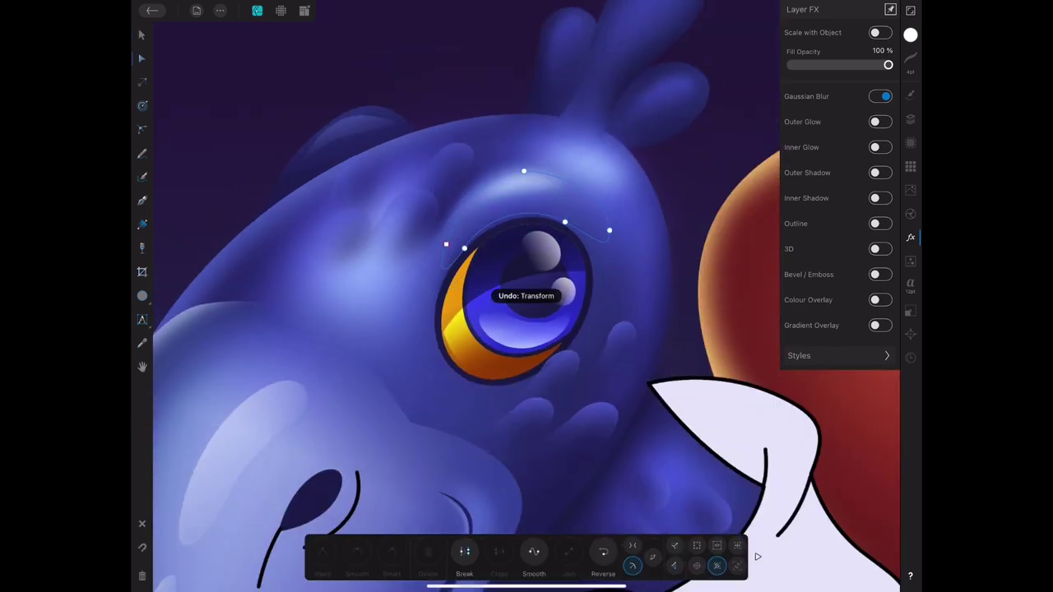
drag(564, 166, 575, 168)
scroll(527, 296, down, 3)
Pen a white teardrop highlight on the head tuft.
click(142, 200)
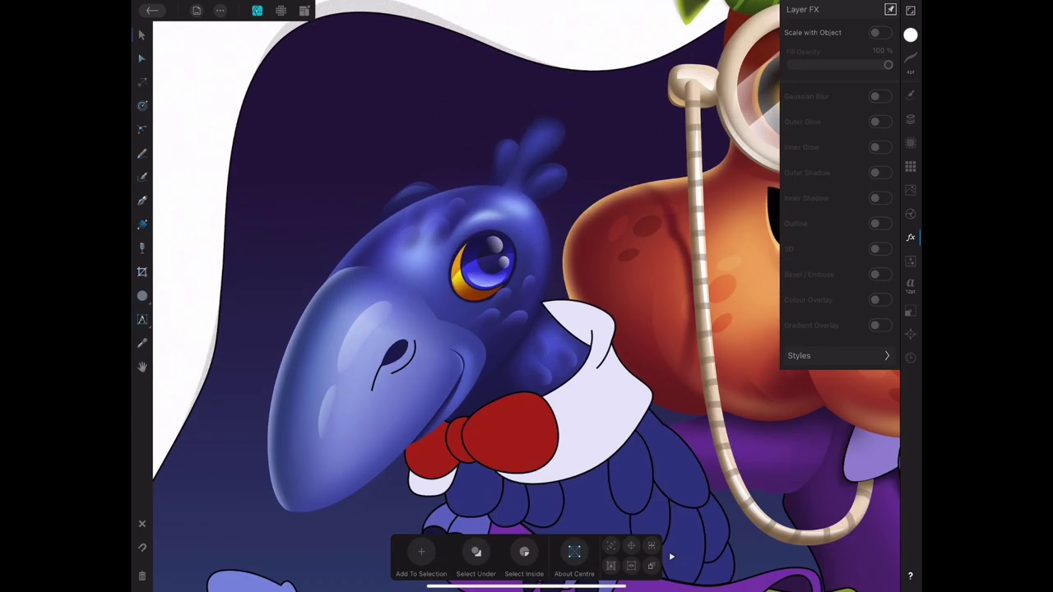
scroll(526, 296, up, 3)
click(560, 170)
drag(594, 128, 602, 124)
click(559, 170)
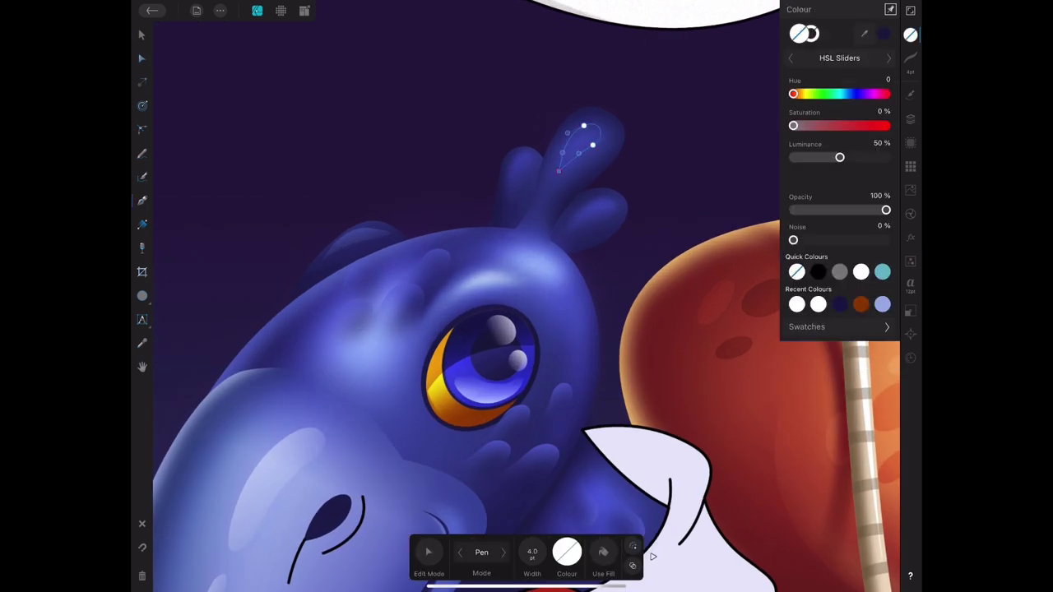
click(909, 34)
click(861, 271)
click(527, 265)
Paste the forehead highlight's blurred style onto the teardrop and adjust its blur.
click(220, 10)
click(263, 88)
click(580, 147)
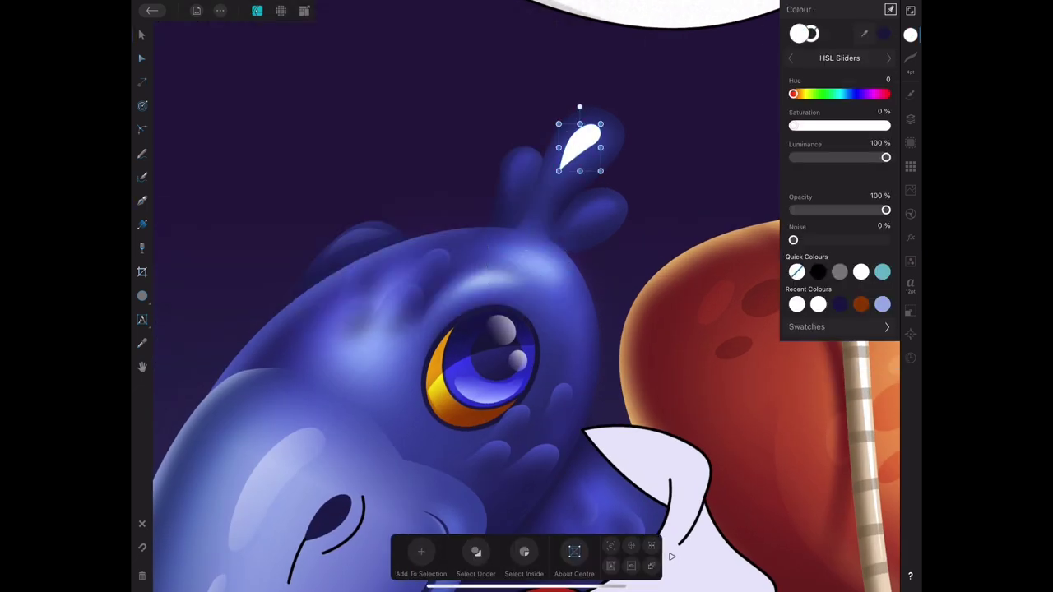
click(220, 10)
click(264, 143)
click(910, 237)
click(806, 96)
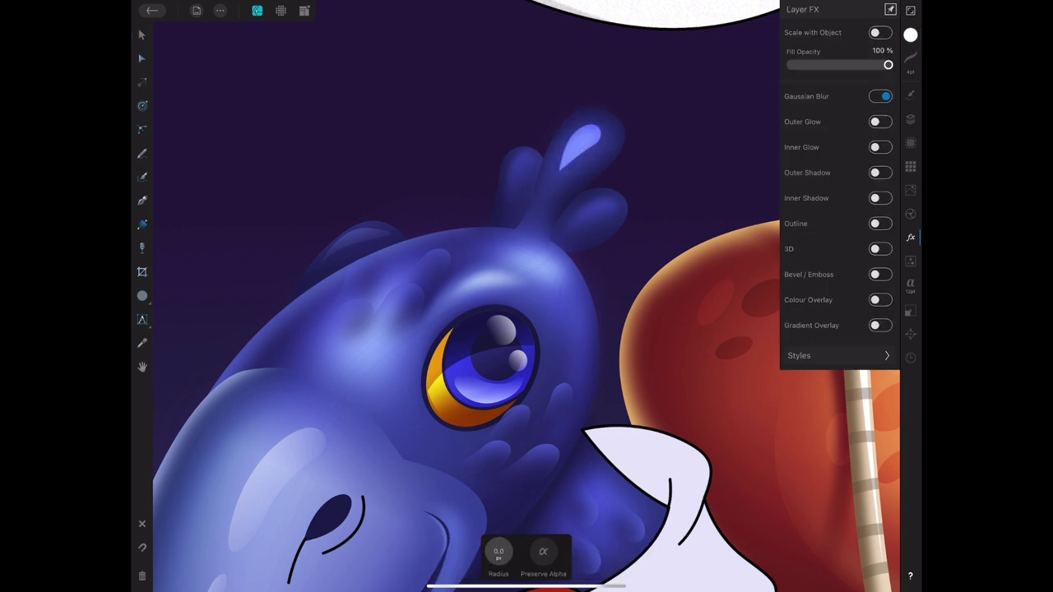
Duplicate the blurred tuft highlight onto the other crest tufts.
click(219, 9)
click(263, 143)
click(592, 218)
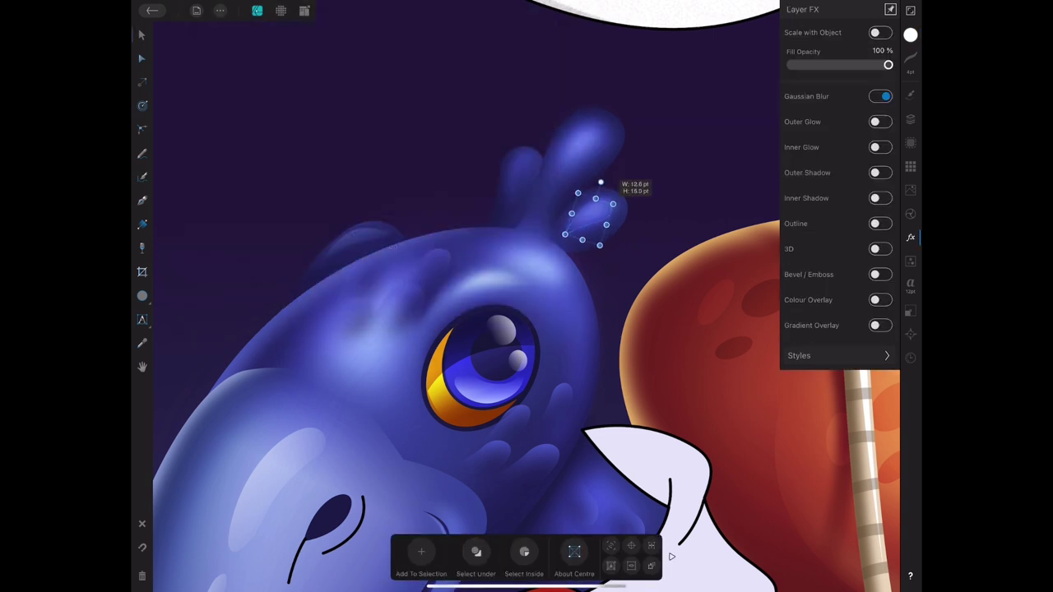
click(219, 10)
click(264, 143)
click(514, 169)
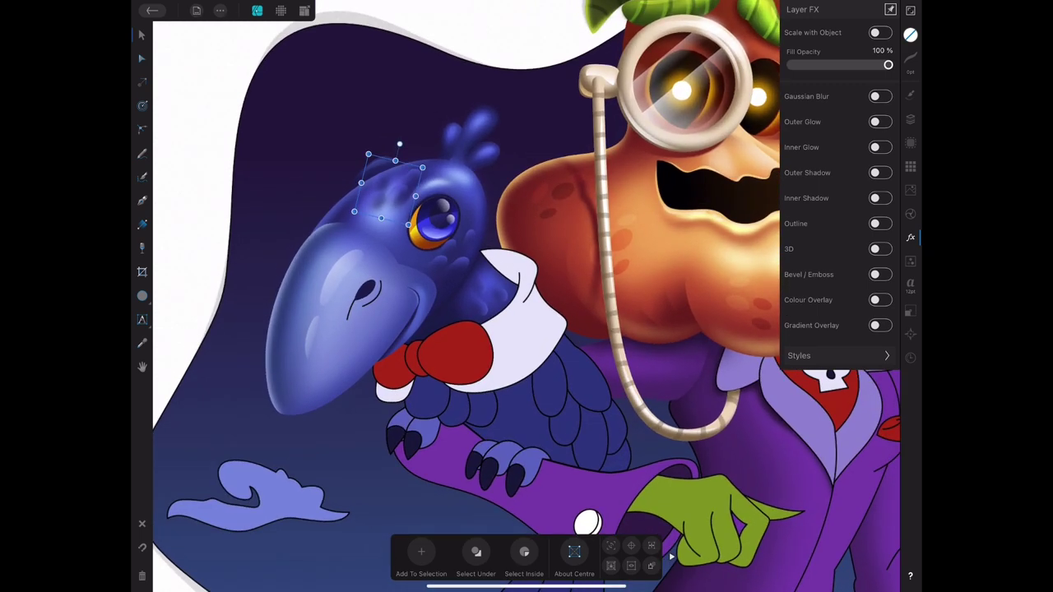
Enlarge, tilt and shear the brow feather, and lower its group's opacity.
click(362, 182)
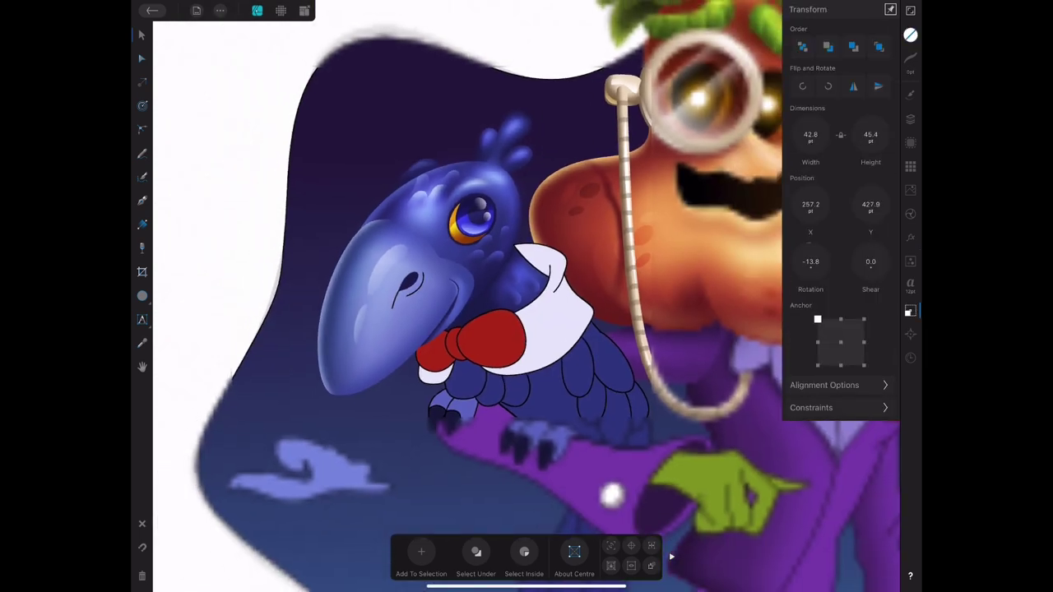
drag(531, 164, 524, 171)
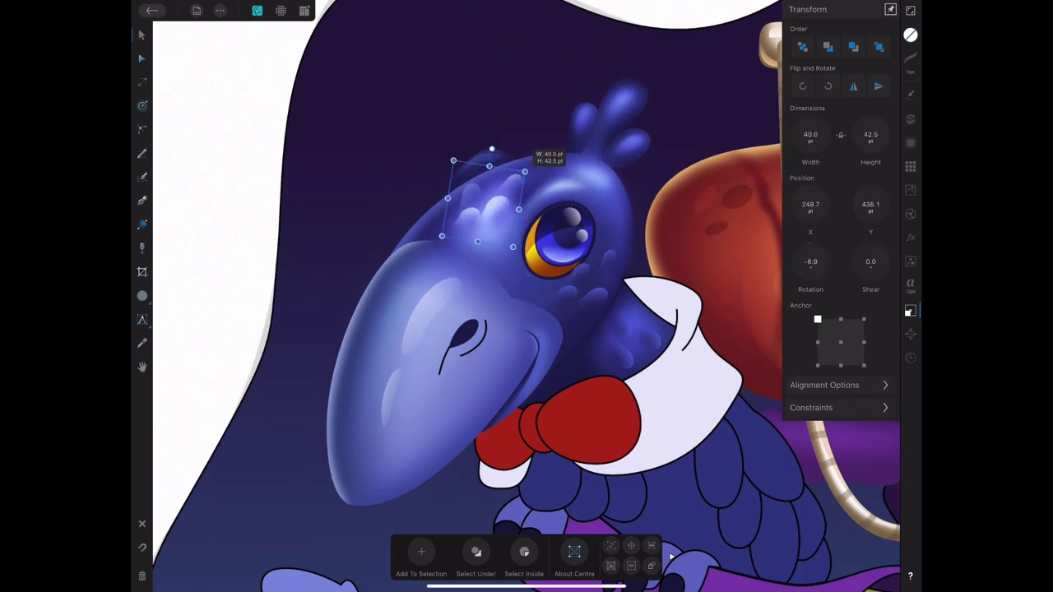
drag(870, 262, 874, 262)
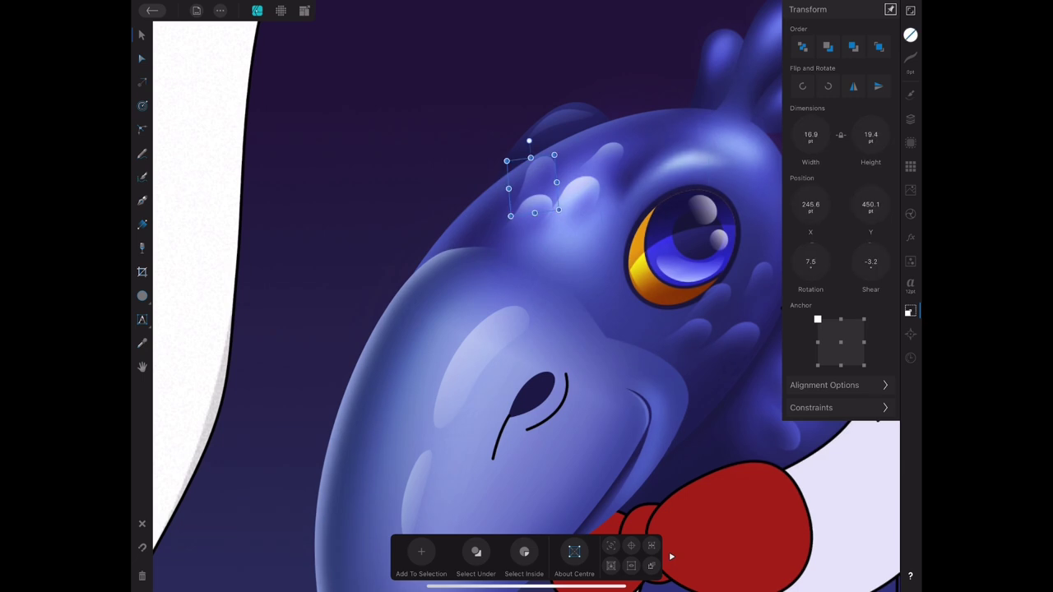
click(910, 142)
click(910, 120)
click(814, 416)
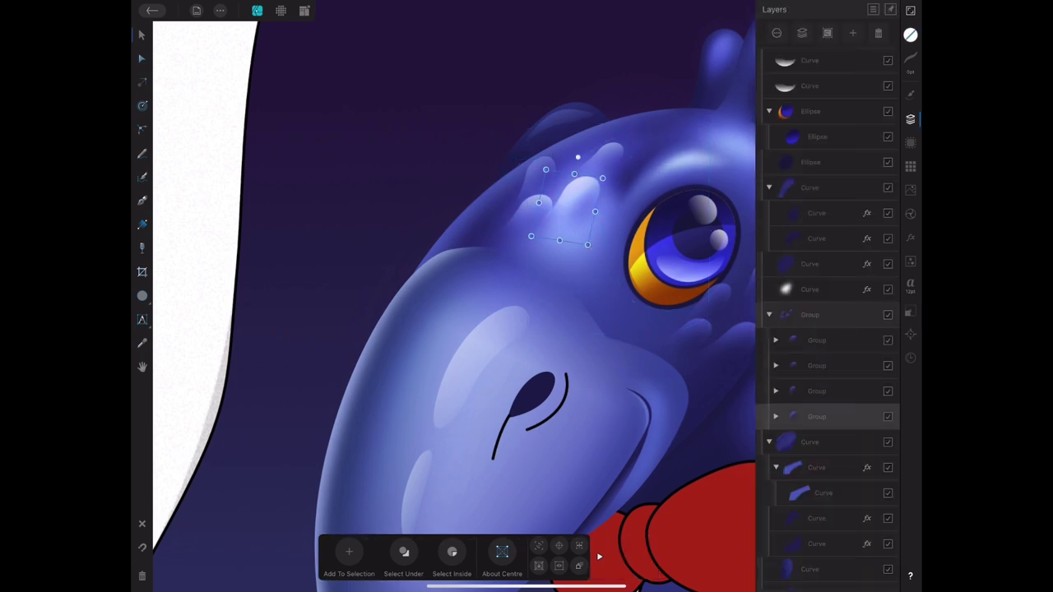
click(815, 416)
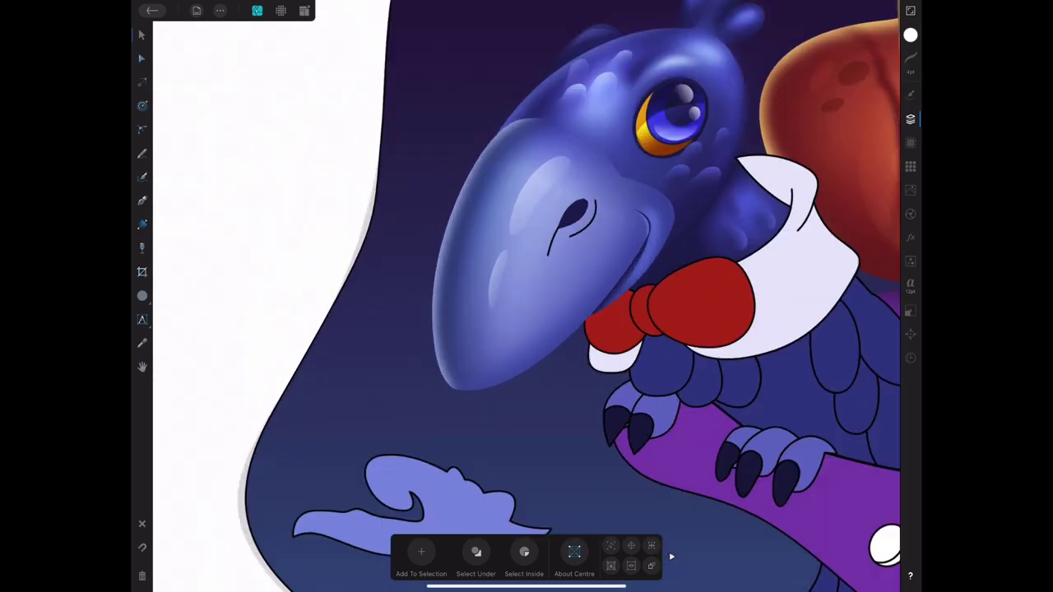
Pen a white highlight along the beak's underside, faded with a Transparency gradient.
click(142, 200)
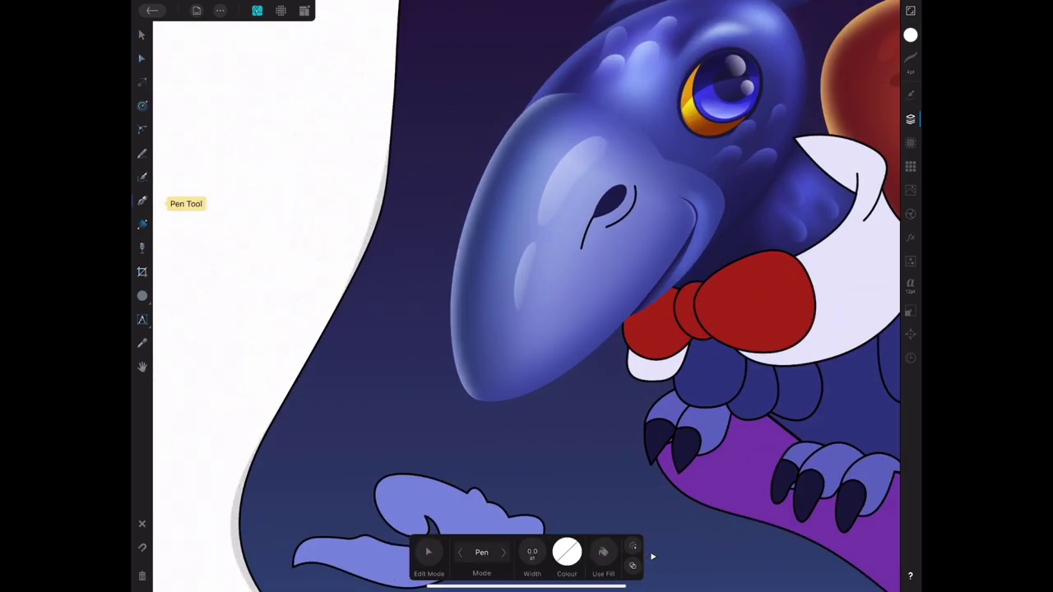
click(648, 281)
drag(521, 390, 463, 411)
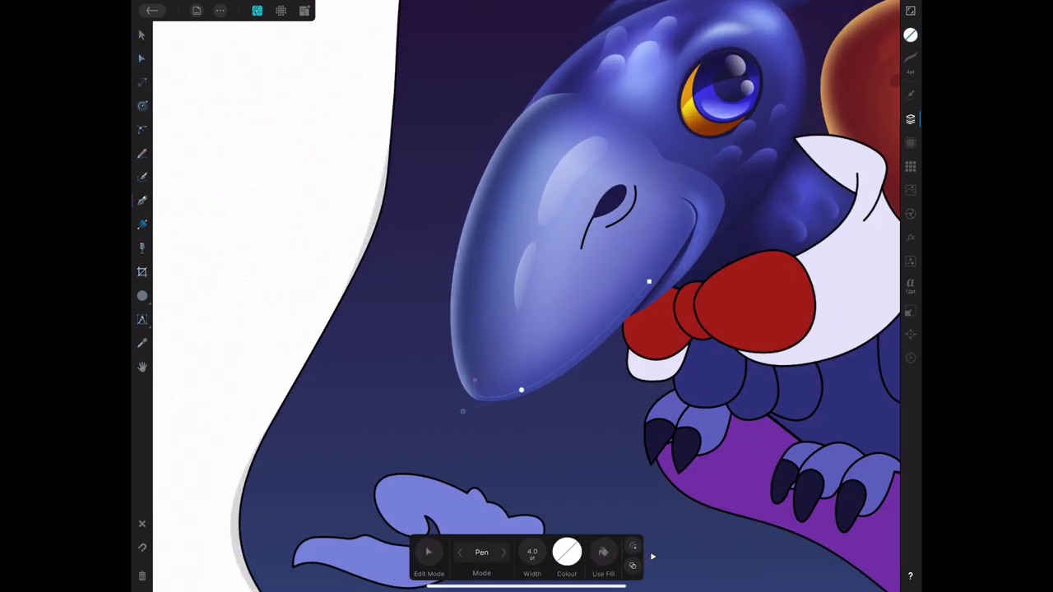
click(911, 34)
click(860, 272)
click(141, 247)
drag(550, 380, 541, 319)
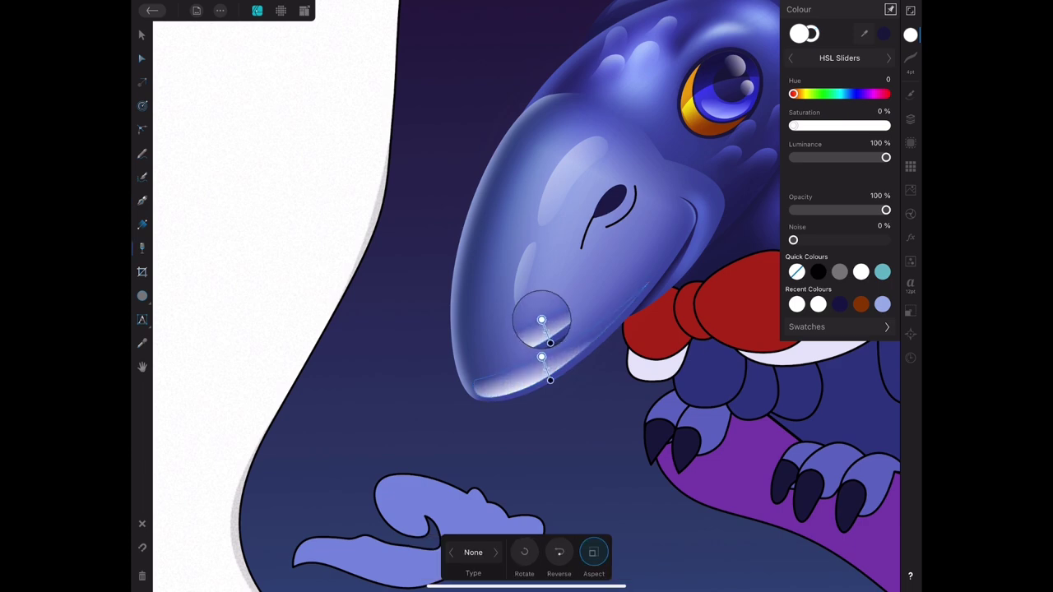
key(v)
Change the blend mode of the beak-underside rim highlight.
scroll(526, 297, down, 2)
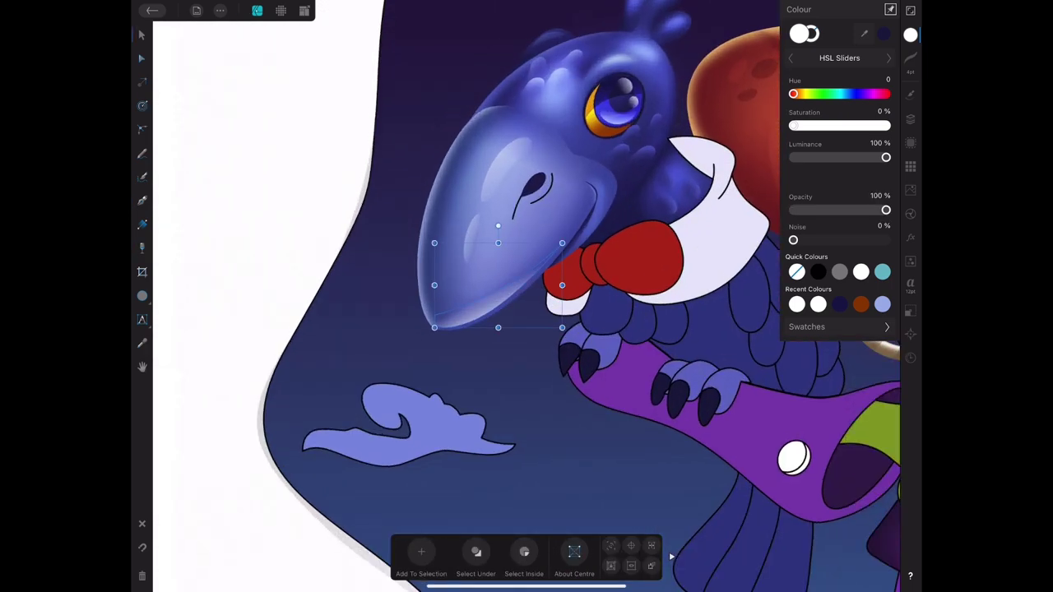
click(910, 120)
click(822, 97)
scroll(699, 247, down, 3)
click(699, 214)
scroll(526, 296, down, 2)
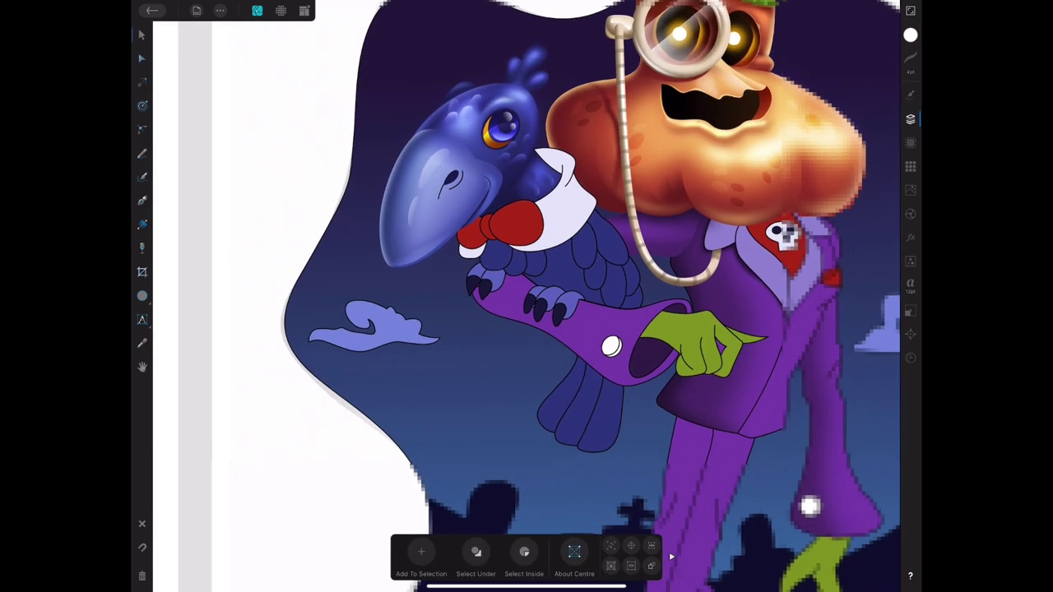
scroll(313, 132, up, 1)
scroll(461, 206, up, 3)
scroll(460, 246, down, 3)
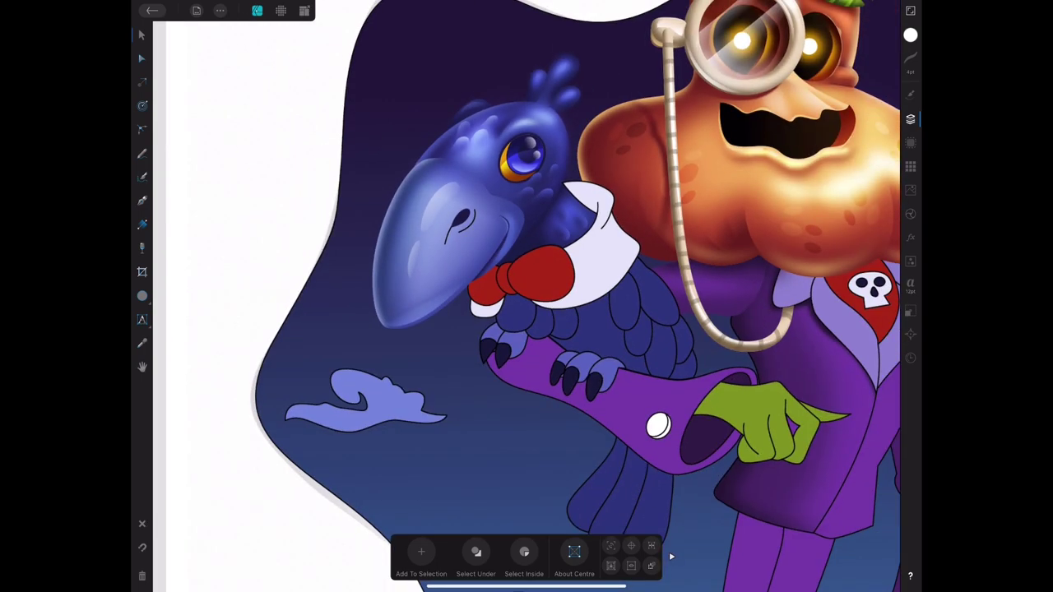
scroll(527, 296, down, 2)
scroll(460, 206, up, 4)
scroll(526, 296, down, 5)
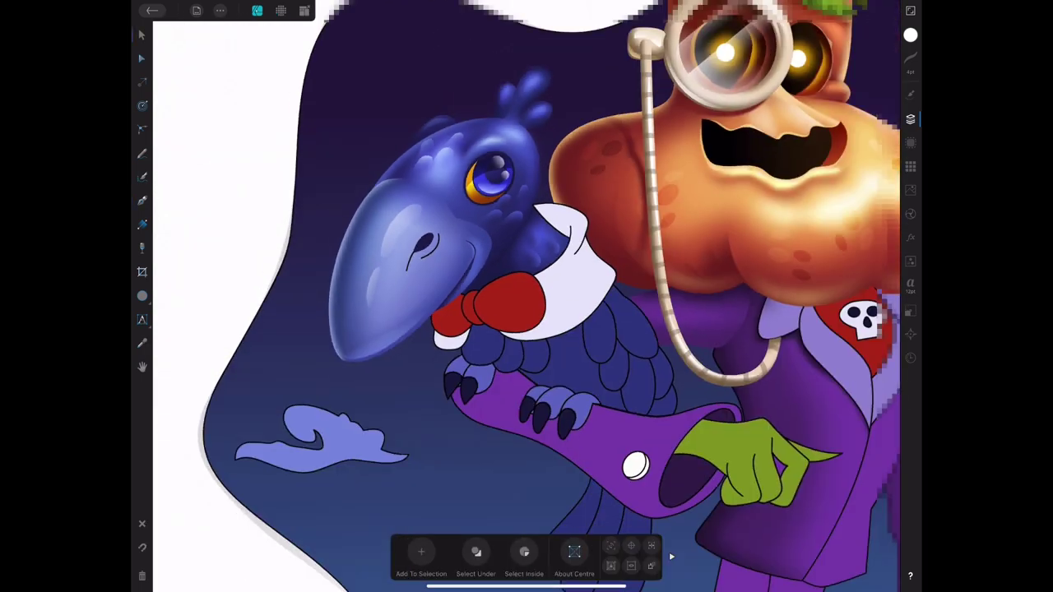
scroll(526, 296, down, 3)
Draw a dark purple shadow shape on the suit and give it a Gaussian Blur.
click(911, 34)
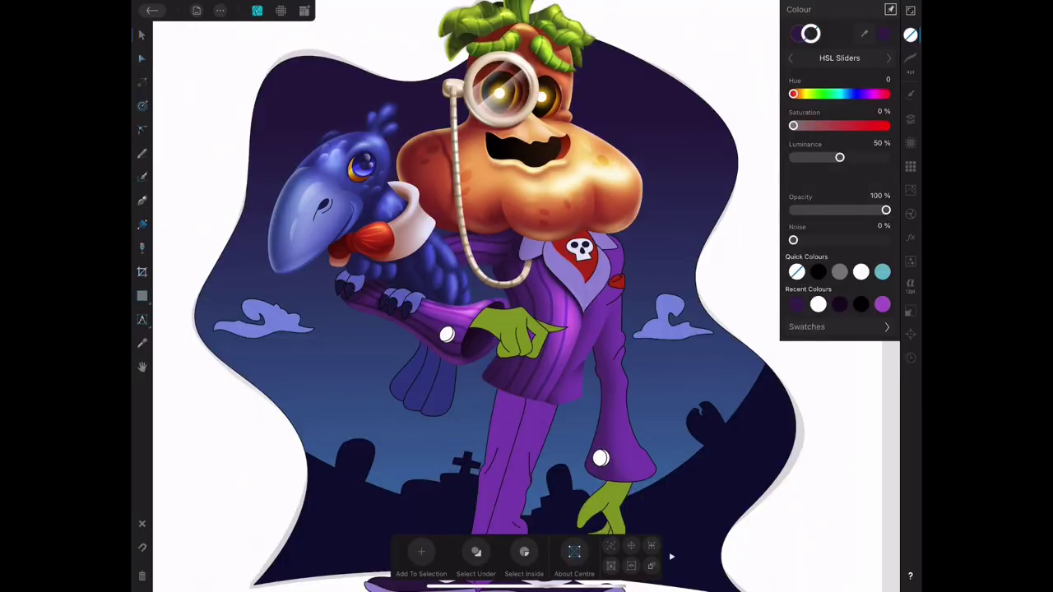
scroll(737, 436, up, 3)
scroll(737, 436, up, 2)
scroll(737, 436, up, 2)
key(p)
click(604, 345)
click(669, 303)
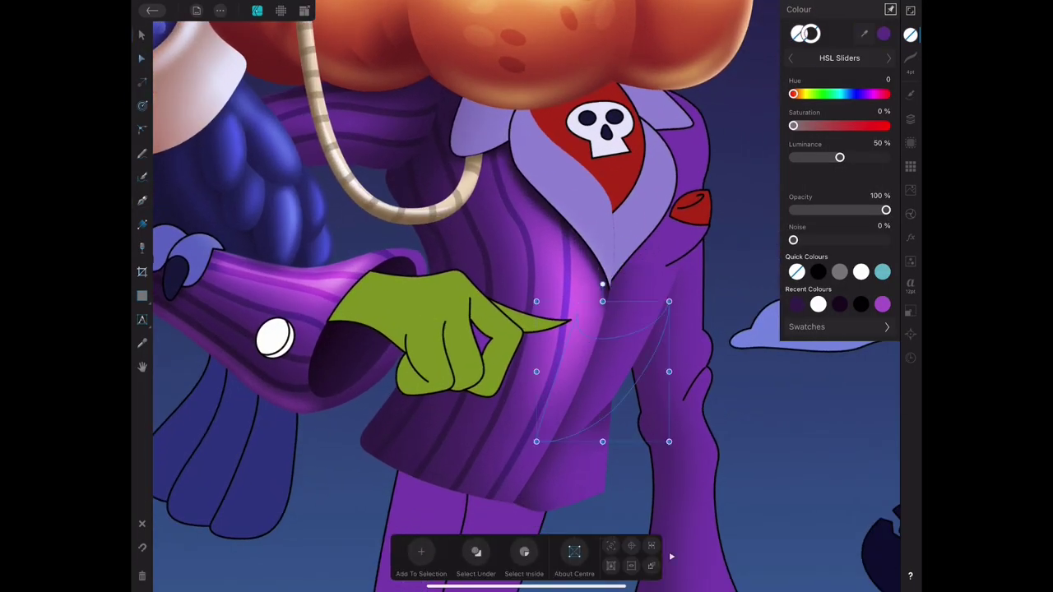
click(882, 305)
key(v)
click(910, 237)
click(880, 96)
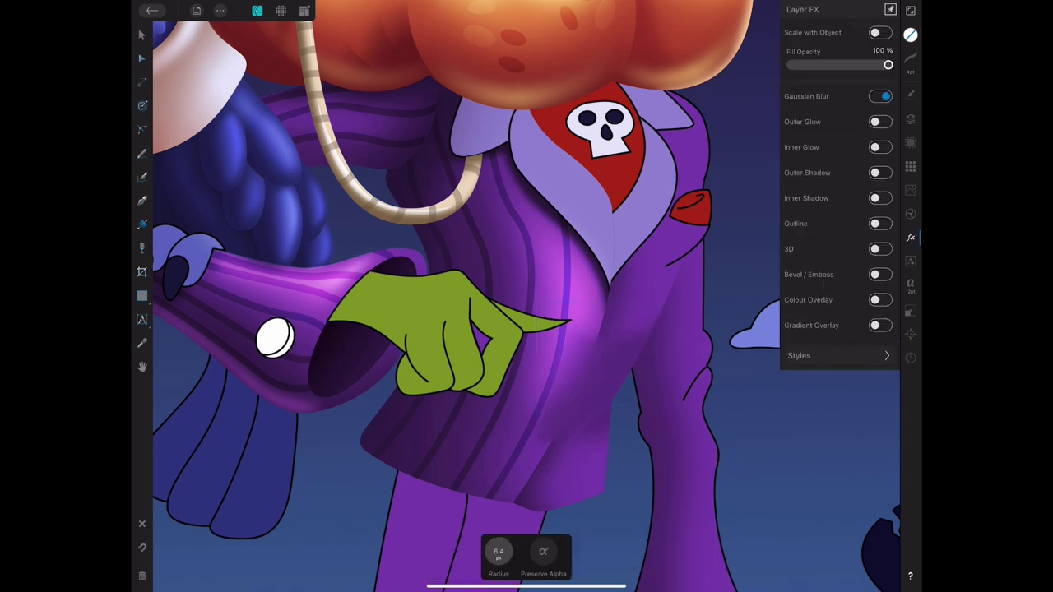
key(v)
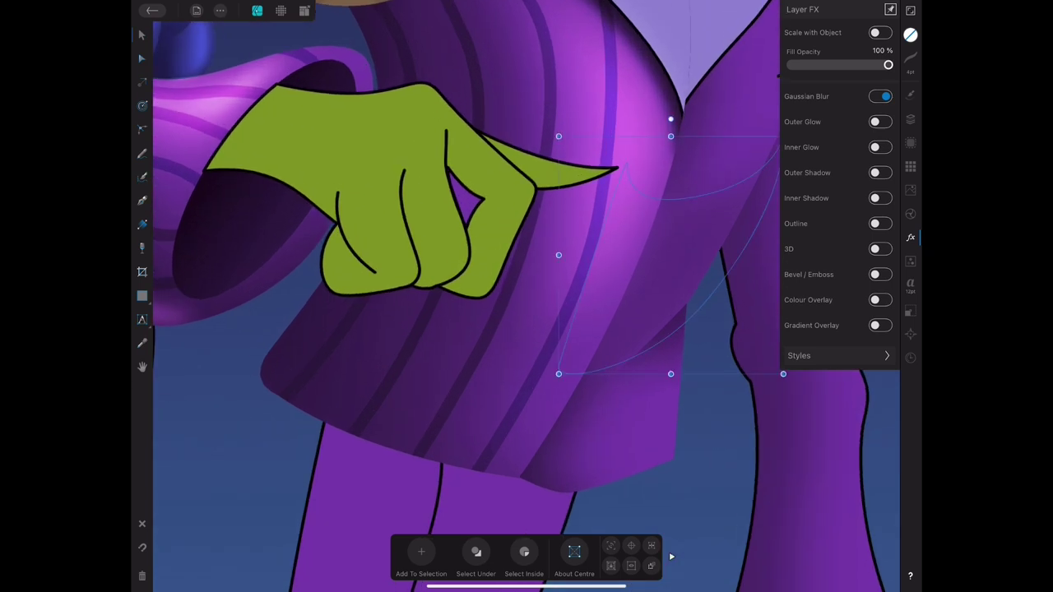
Draw a white highlight shape on the jacket hem and blur it.
key(p)
click(627, 164)
click(558, 366)
click(669, 453)
click(911, 33)
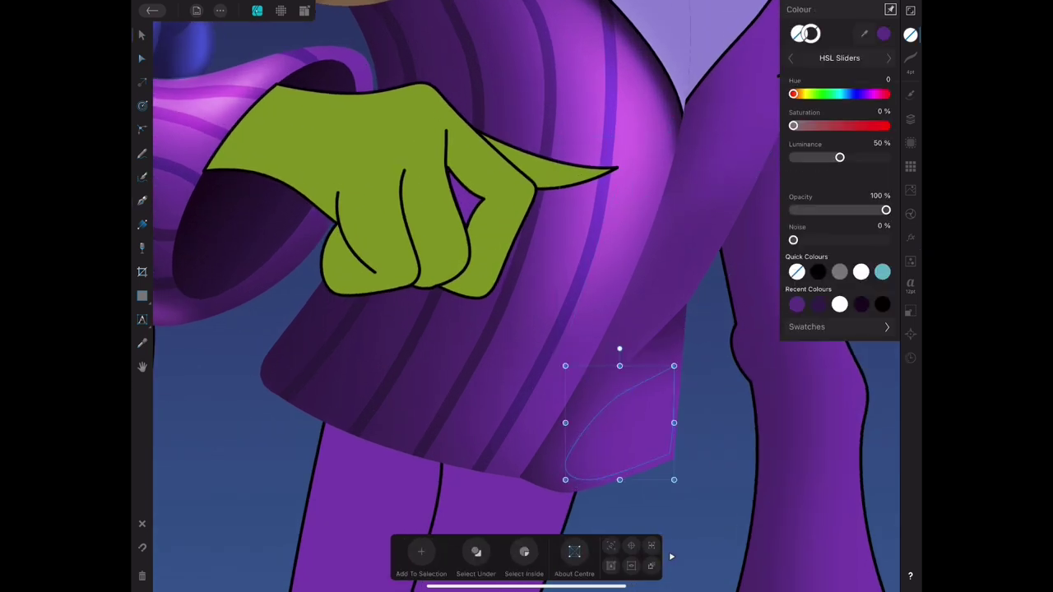
click(839, 301)
click(911, 238)
click(880, 96)
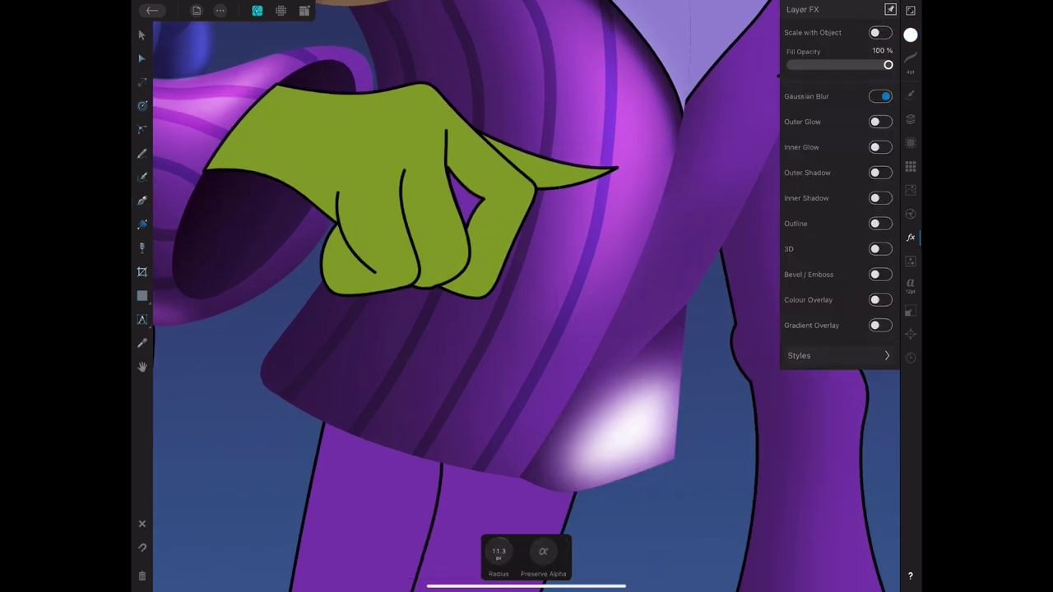
key(a)
key(v)
Set the hem highlight to Overlay blend and fade it with a transparency gradient.
click(910, 120)
click(826, 96)
click(700, 387)
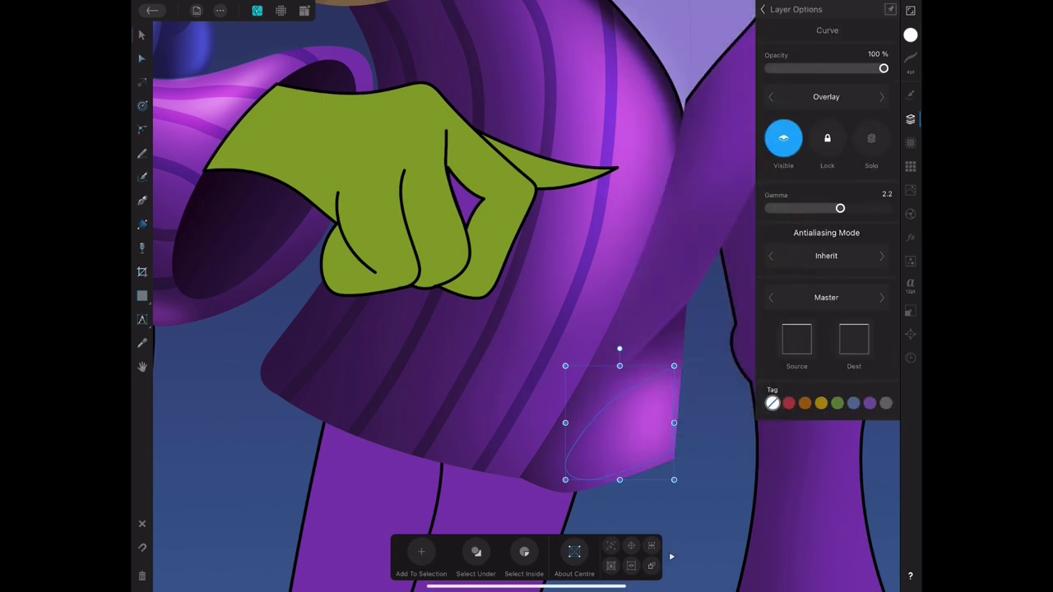
scroll(527, 329, down, 3)
scroll(526, 329, up, 3)
drag(543, 371, 601, 339)
key(v)
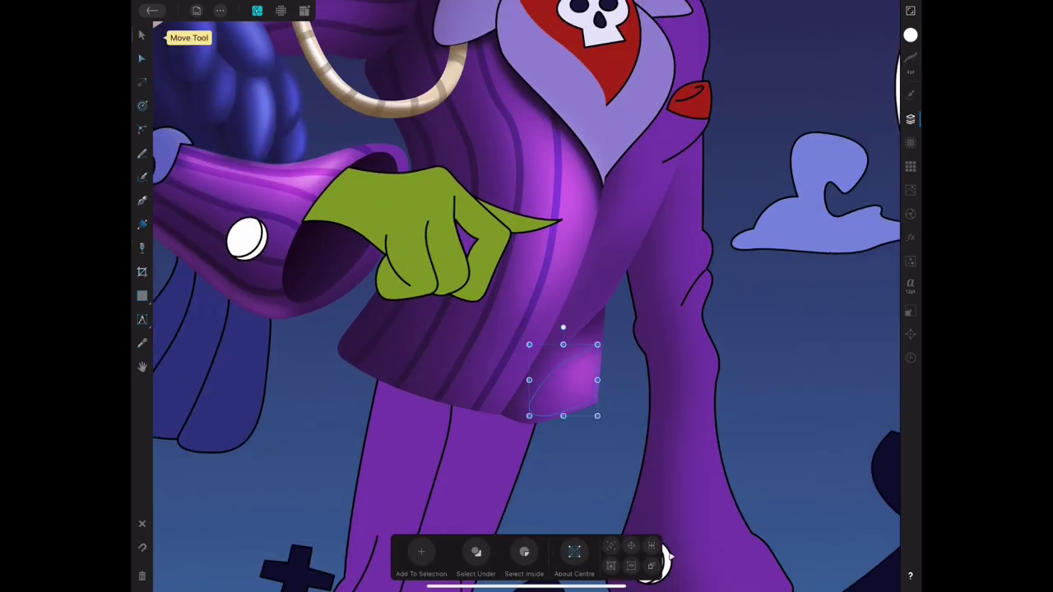
Select a shape on the jacket hem and check its blending settings.
scroll(526, 296, down, 3)
scroll(526, 296, up, 3)
click(526, 370)
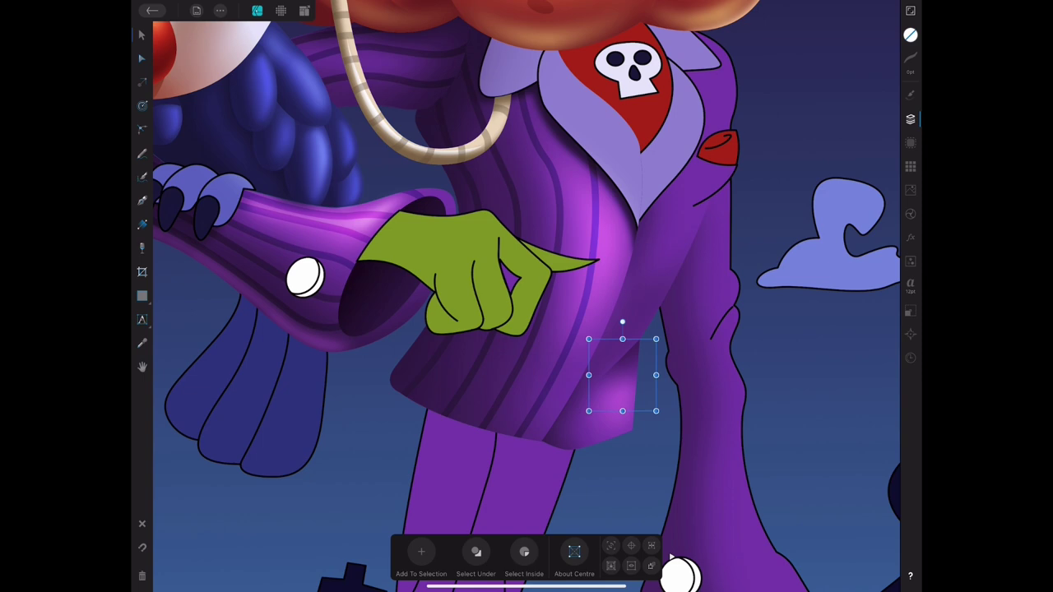
click(599, 409)
key(p)
scroll(526, 297, down, 3)
scroll(526, 296, up, 3)
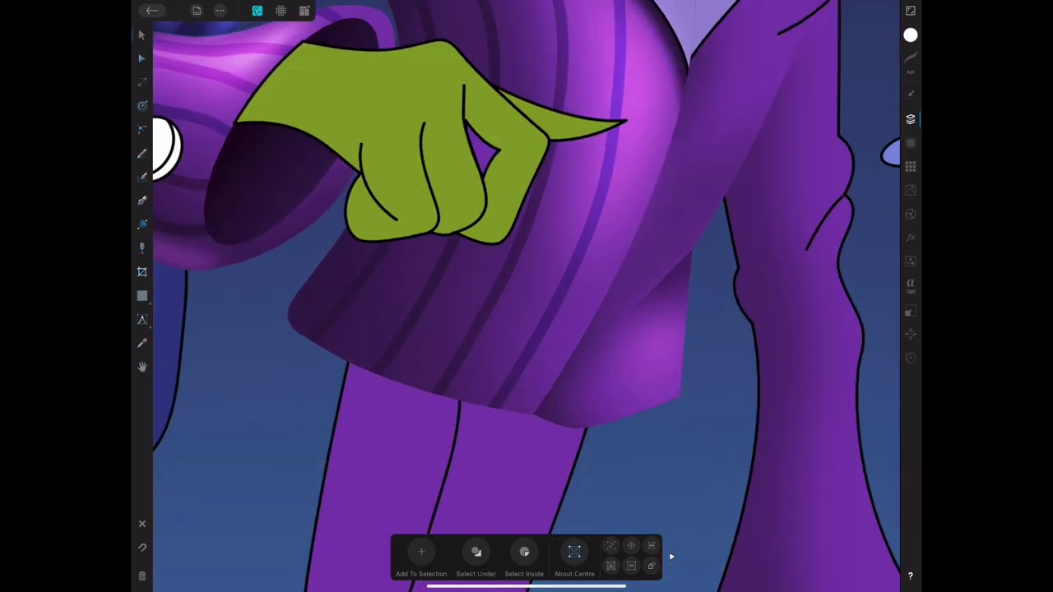
Blur the new jacket shape and begin a curve up the jacket front from the hem.
key(v)
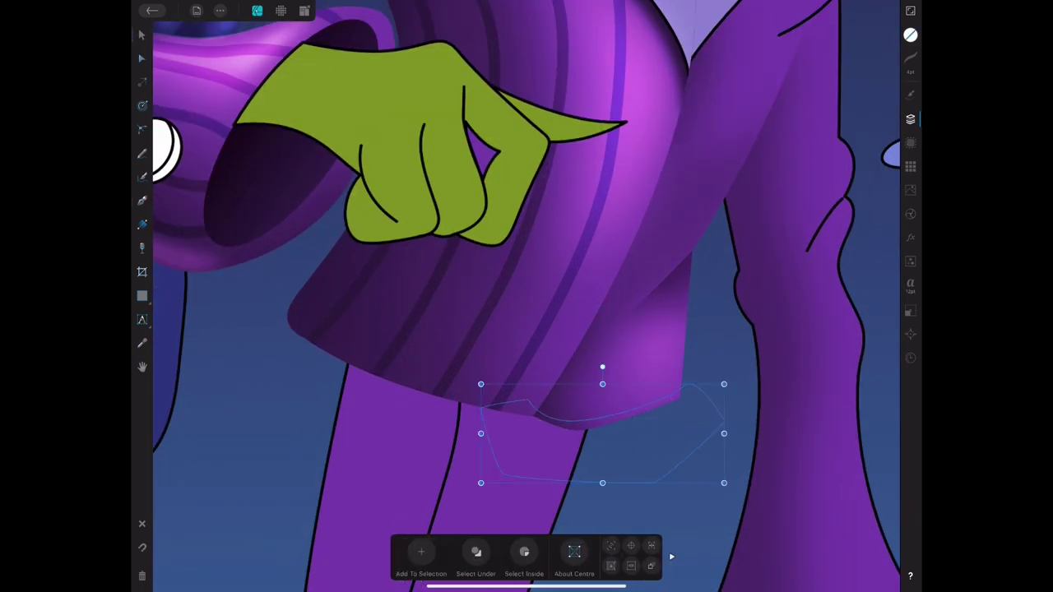
click(911, 35)
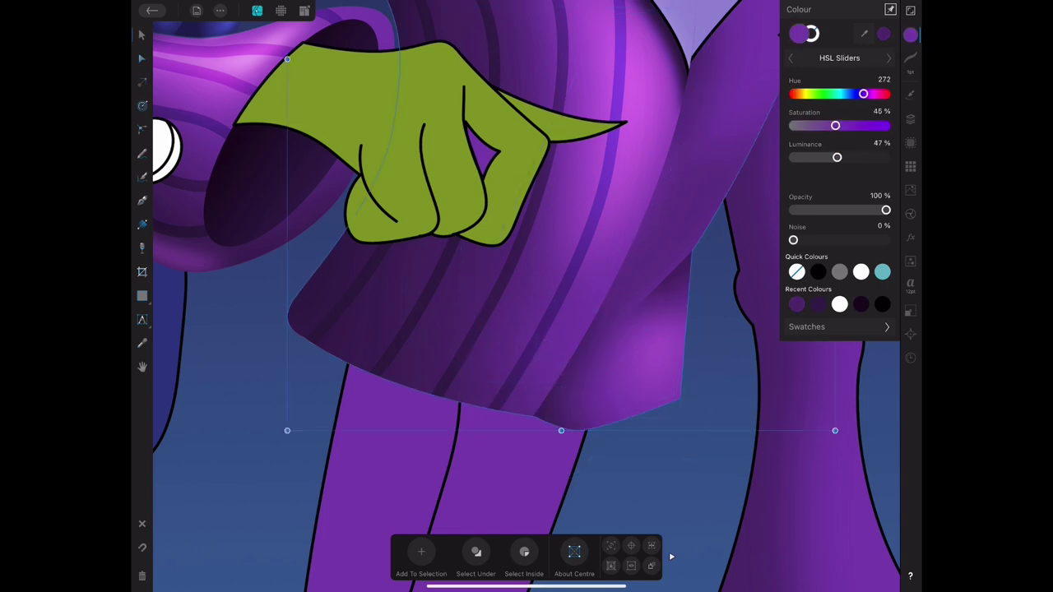
click(911, 238)
click(880, 96)
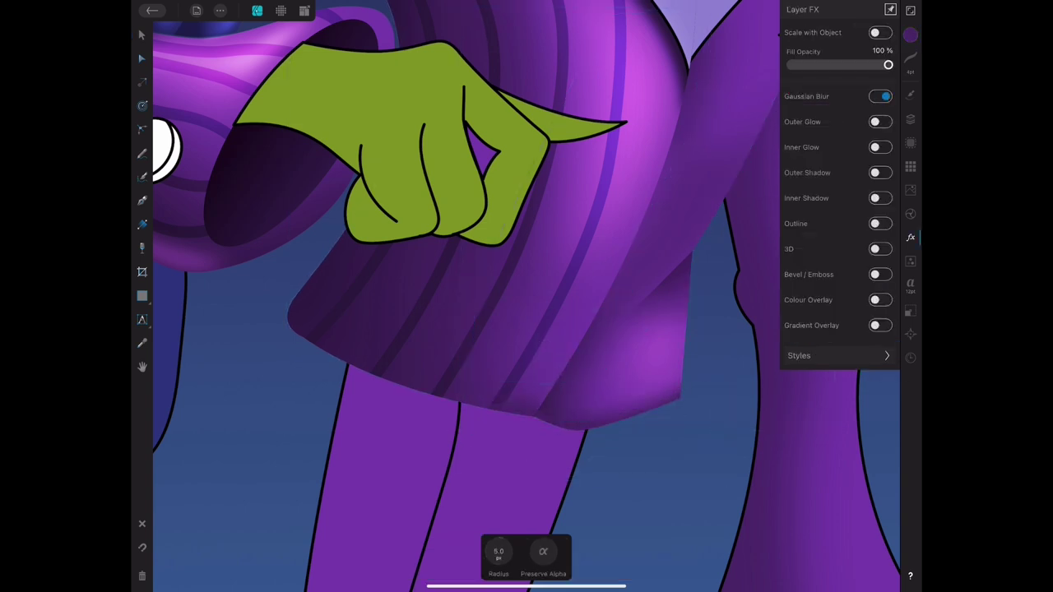
click(602, 444)
scroll(527, 296, down, 5)
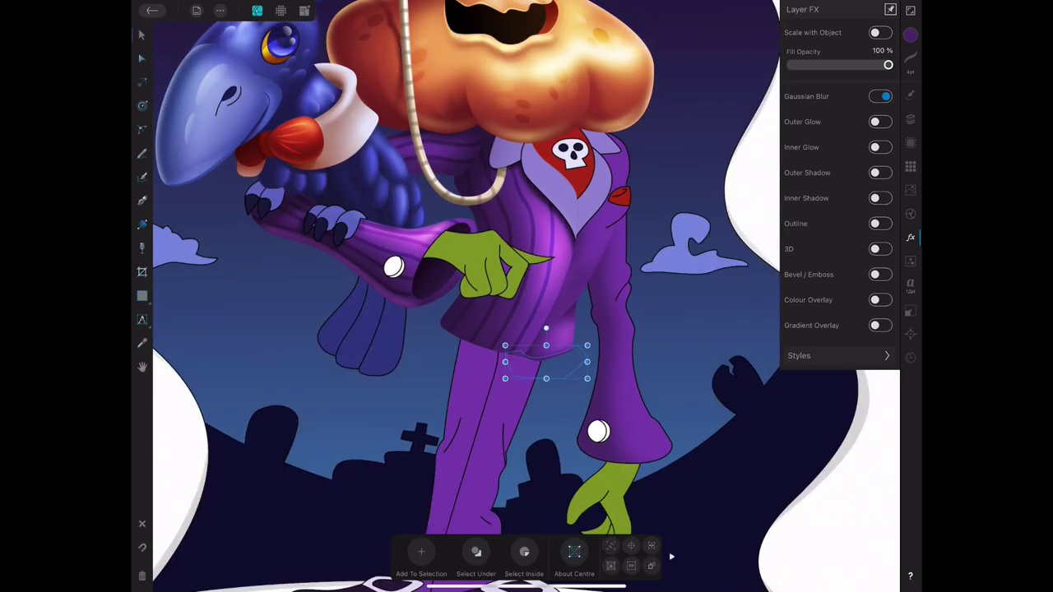
scroll(527, 296, up, 5)
drag(482, 385, 529, 325)
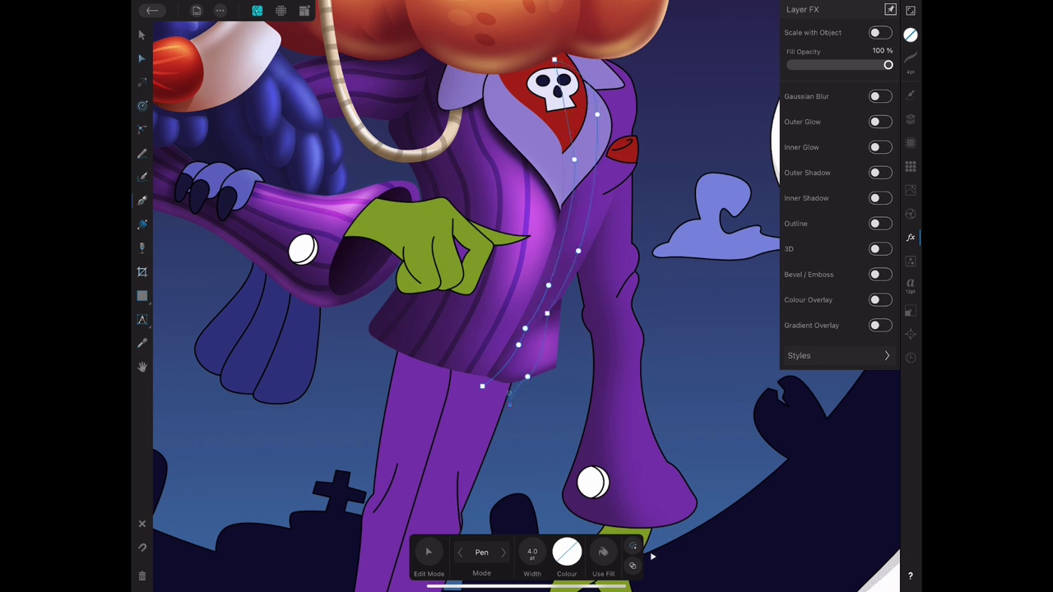
Give the jacket-front curve a dark stroke, Overlay blend and about 23% opacity.
key(v)
click(910, 34)
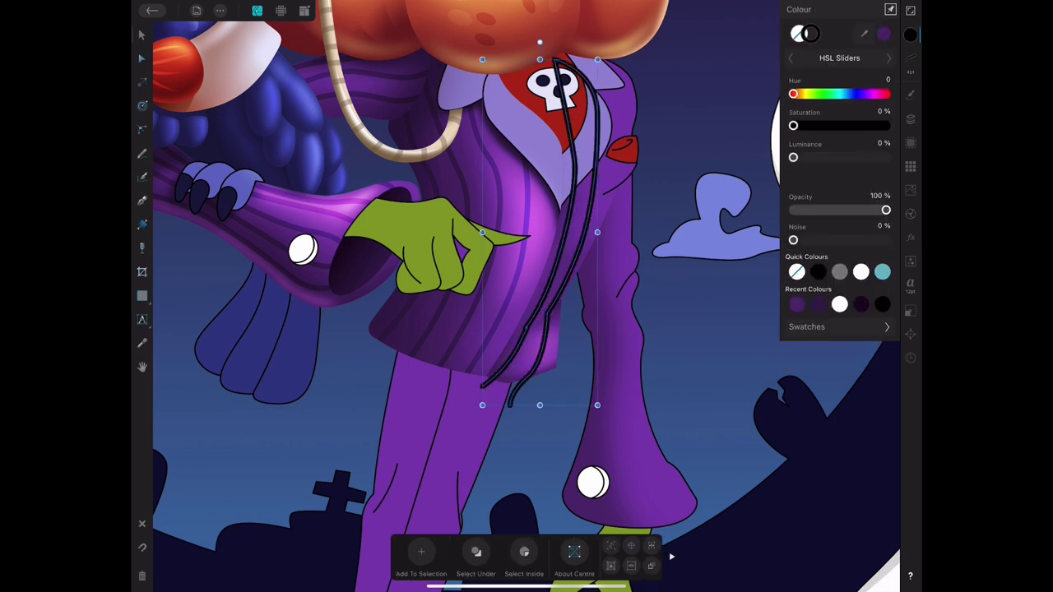
click(910, 119)
click(826, 96)
drag(699, 329, 698, 164)
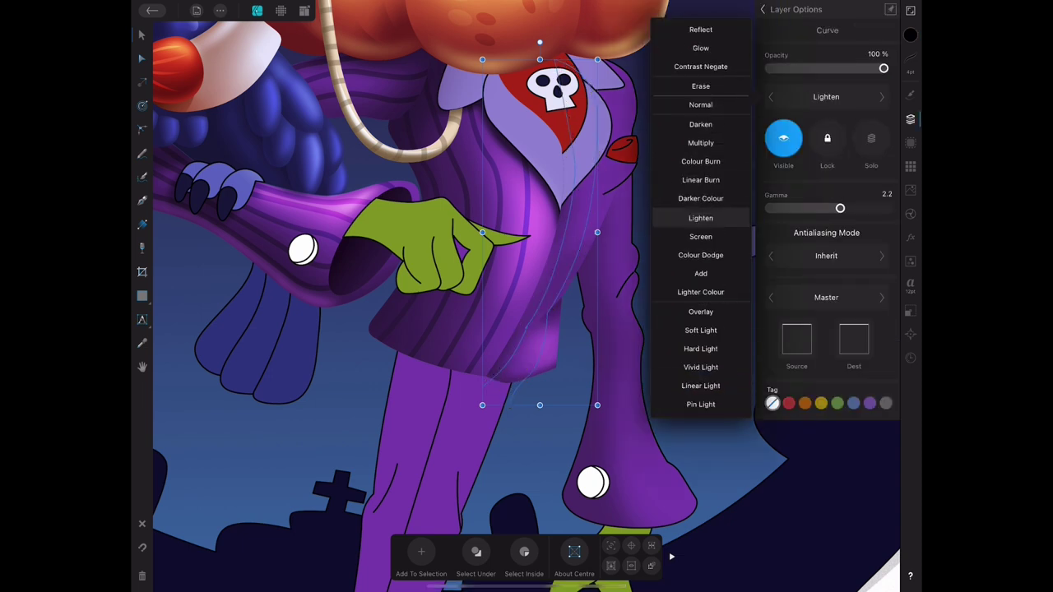
click(699, 101)
drag(886, 68, 796, 68)
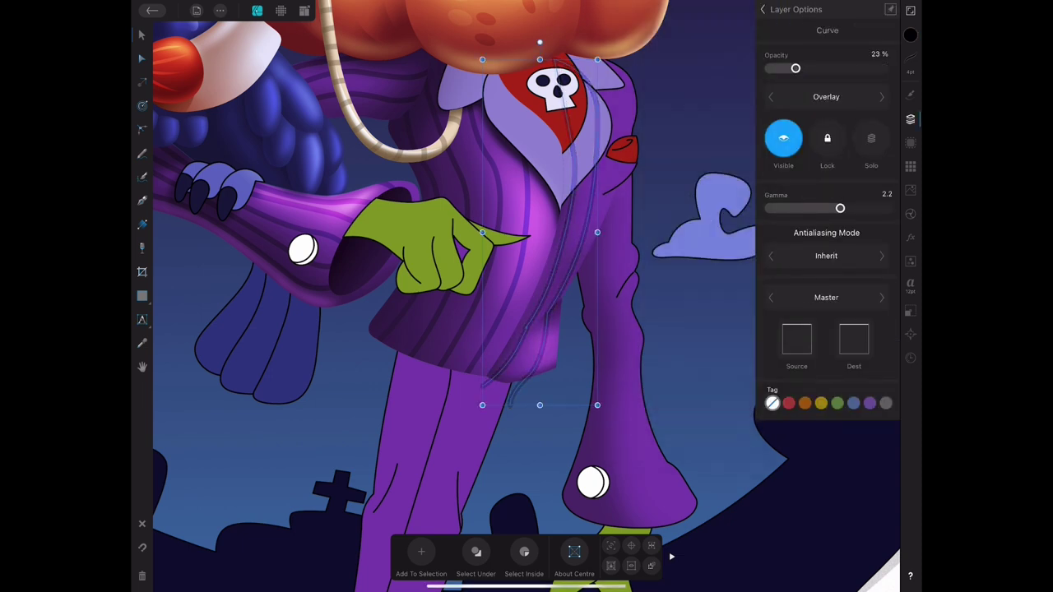
click(910, 120)
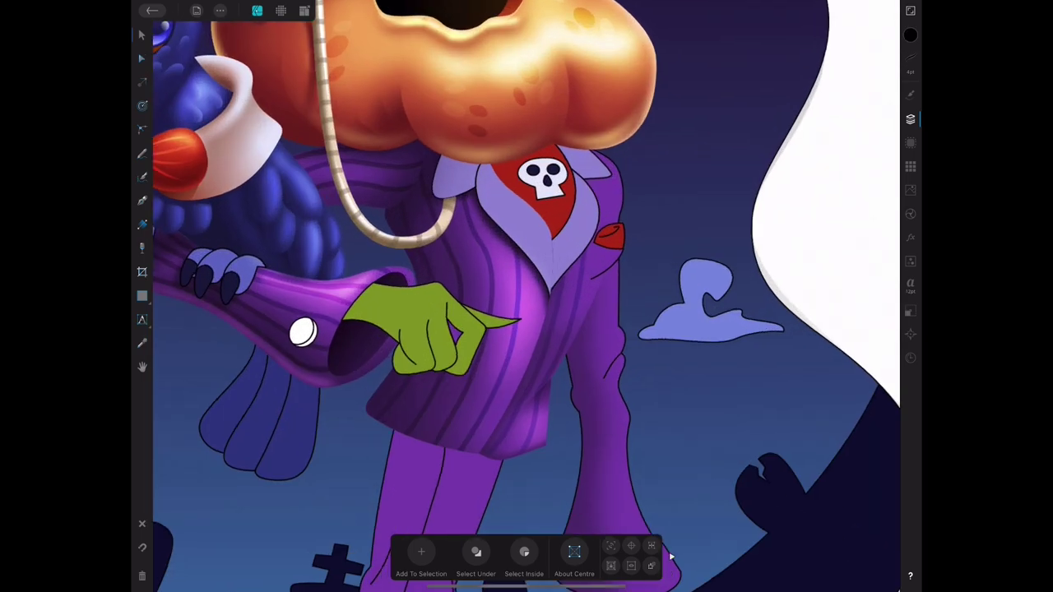
Try a purple collar shadow blurred to radius 18.1, then undo it.
key(p)
drag(576, 187, 514, 174)
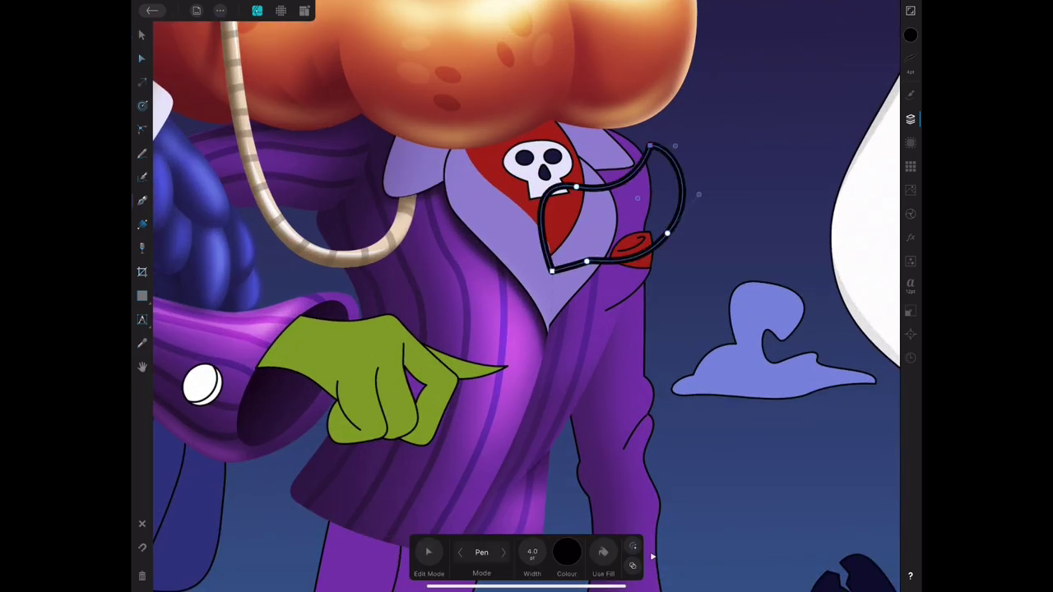
click(141, 34)
click(910, 35)
click(910, 238)
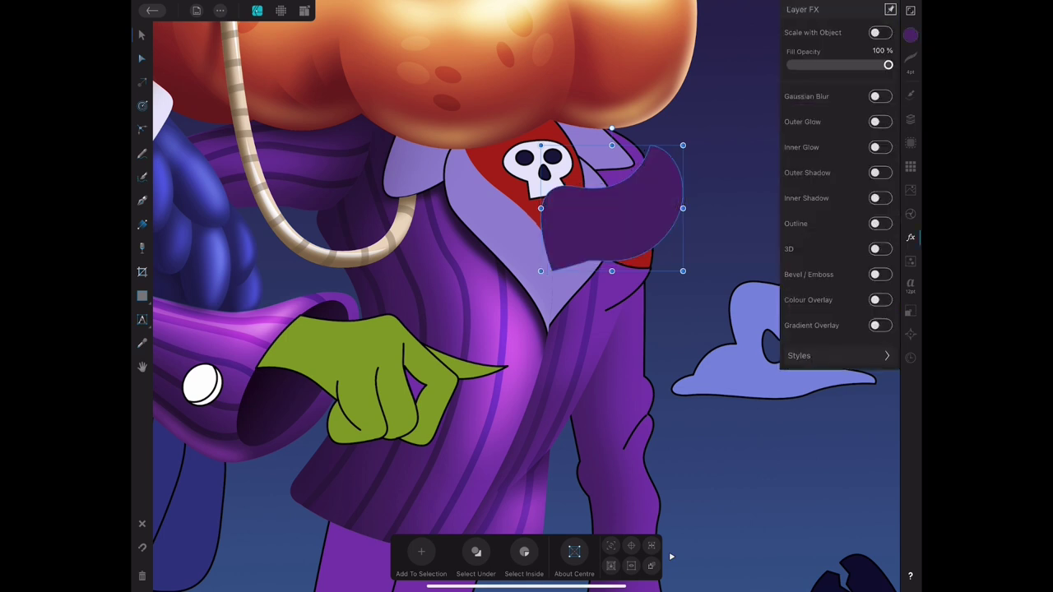
click(880, 97)
drag(498, 551, 527, 551)
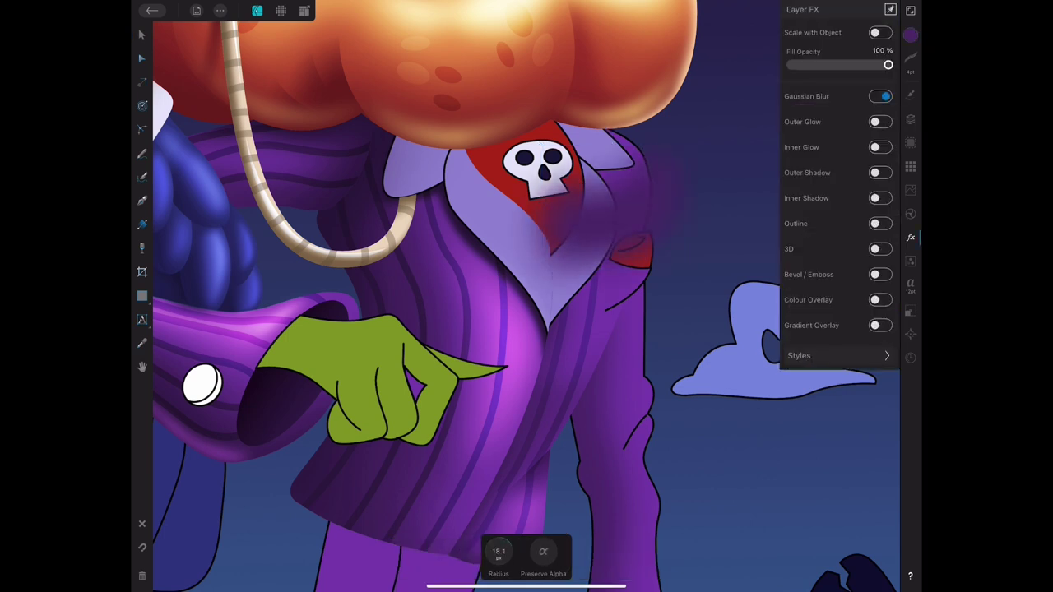
key(ctrl+z)
key(ctrl+z)
key(ctrl+z)
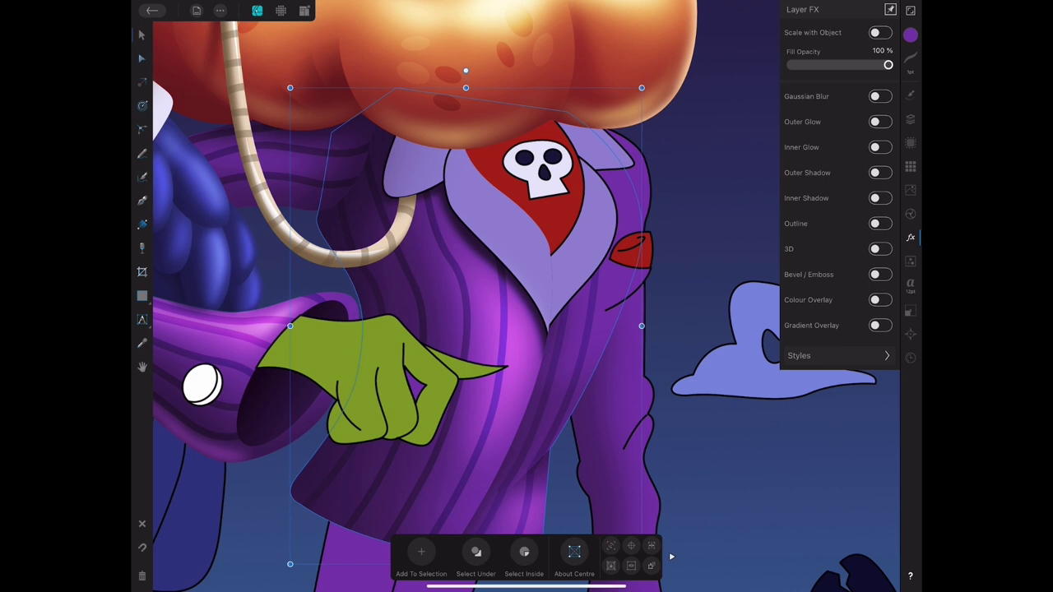
Select the small shape by the lapel and nudge it up and left.
click(613, 272)
scroll(526, 297, down, 2)
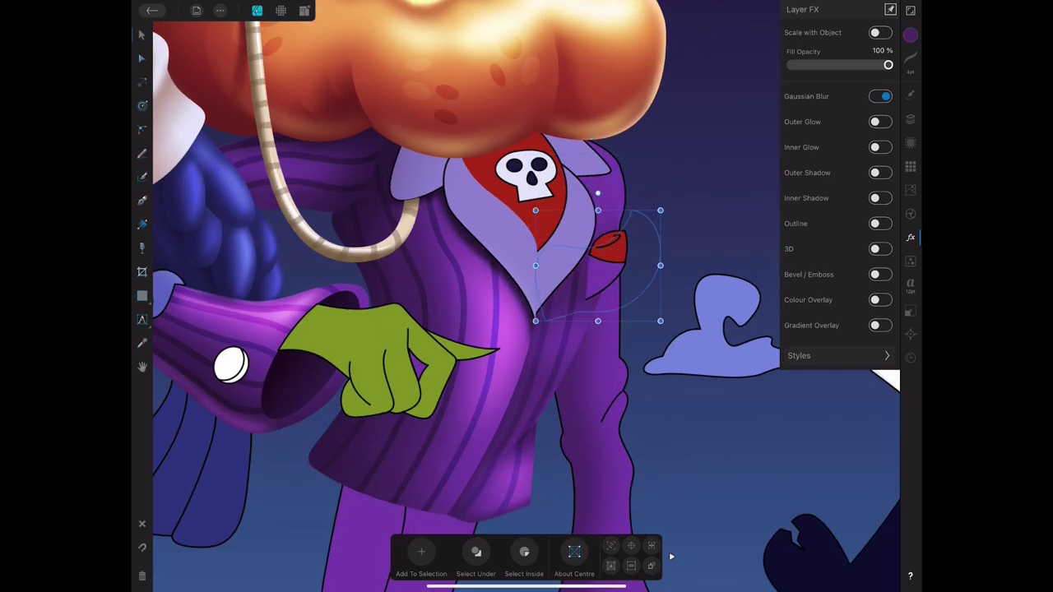
drag(598, 266, 587, 250)
key(p)
scroll(573, 171, up, 5)
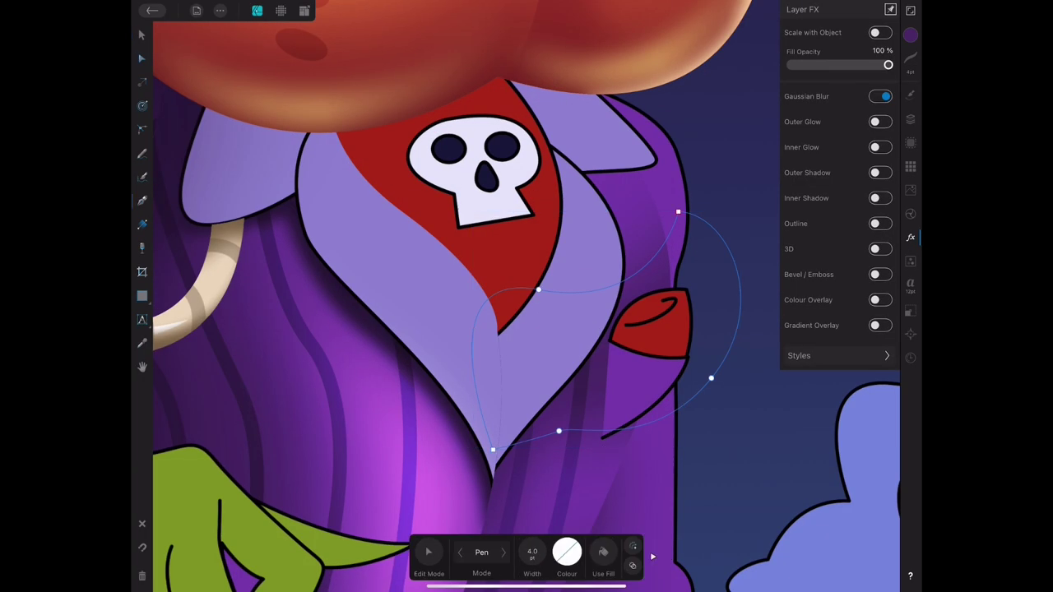
Make a white, blurred, gradient-faded shoulder highlight with Overlay blending.
click(909, 34)
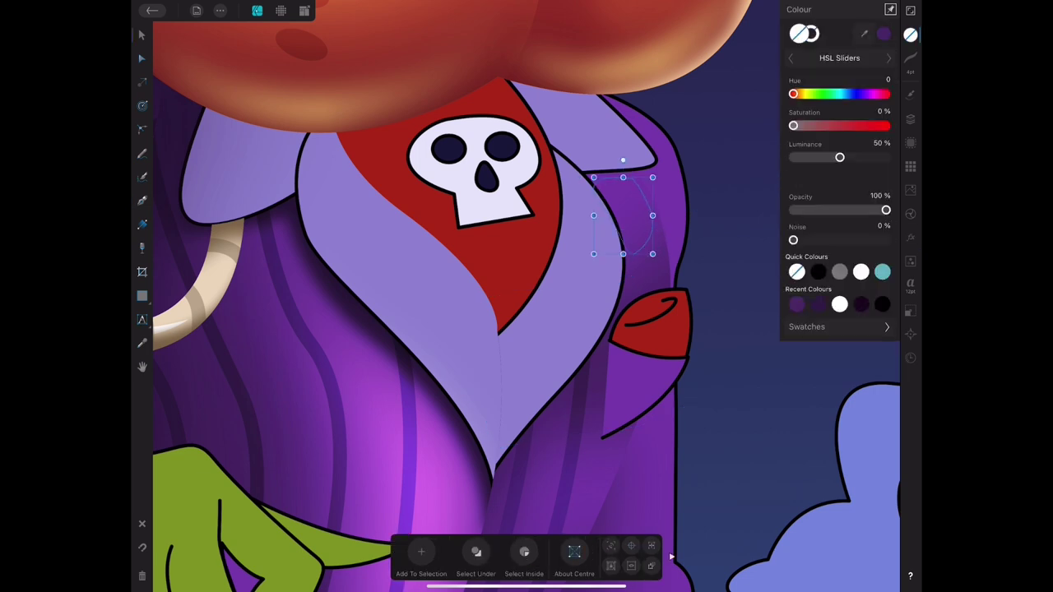
click(839, 302)
click(880, 96)
click(142, 246)
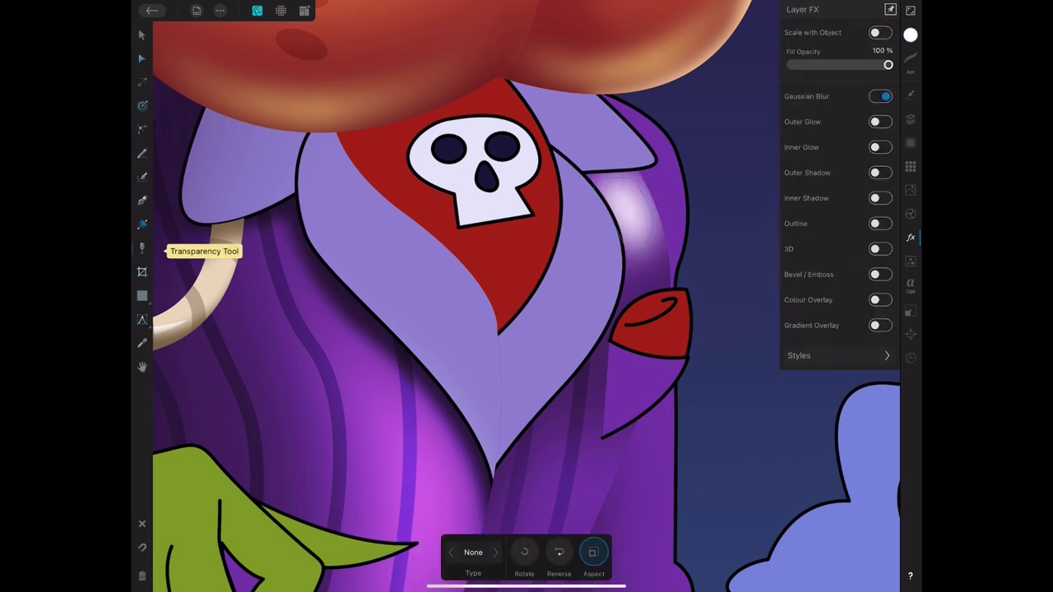
drag(606, 206, 638, 193)
click(141, 34)
click(910, 119)
click(827, 96)
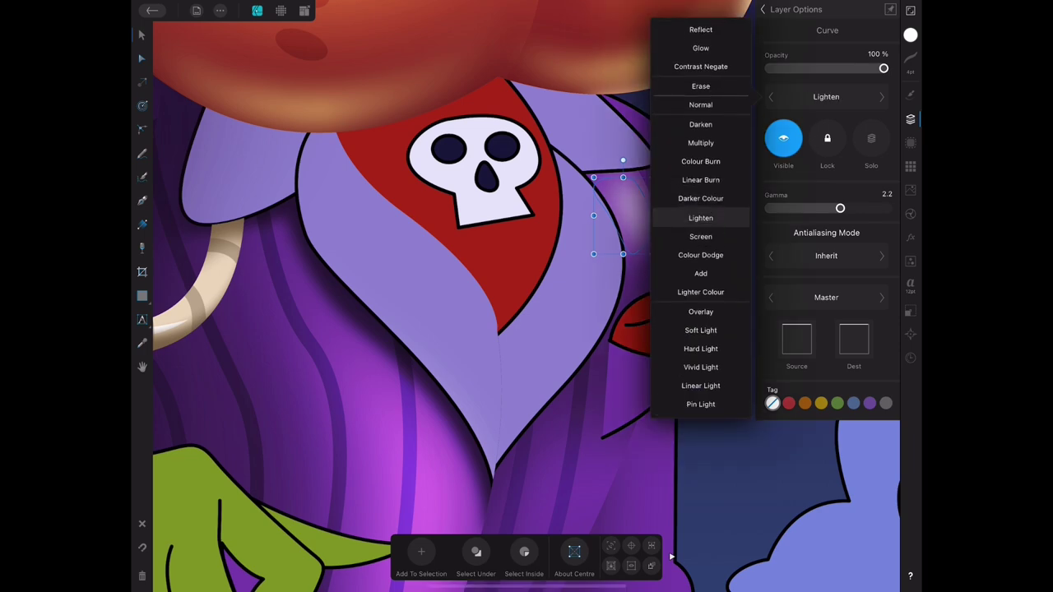
click(700, 310)
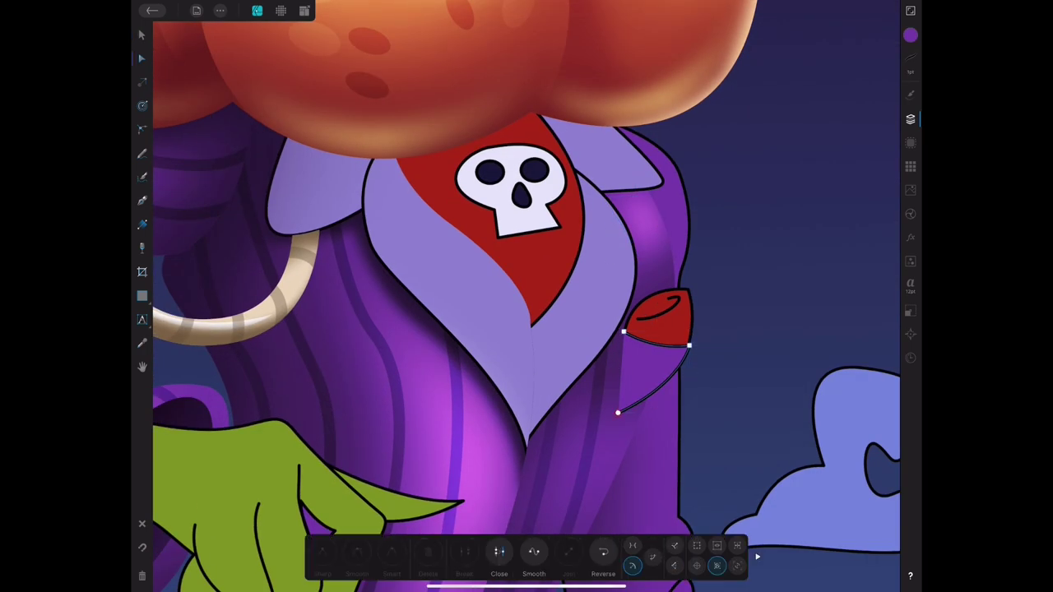
Try a dark purple fill on the pocket shape, then undo it.
key(ctrl+z)
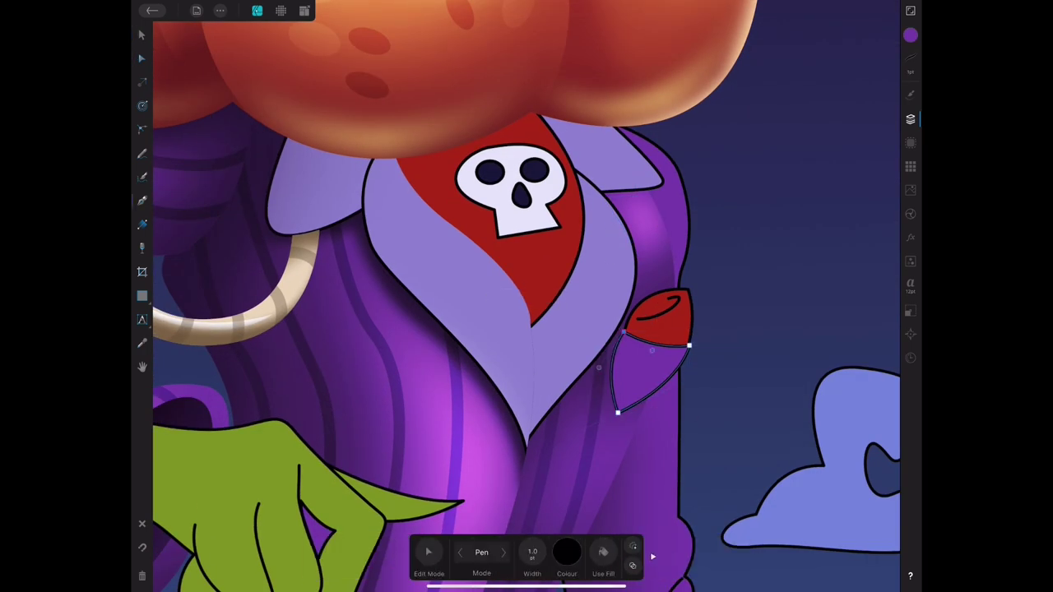
click(141, 224)
click(910, 34)
drag(626, 363, 667, 371)
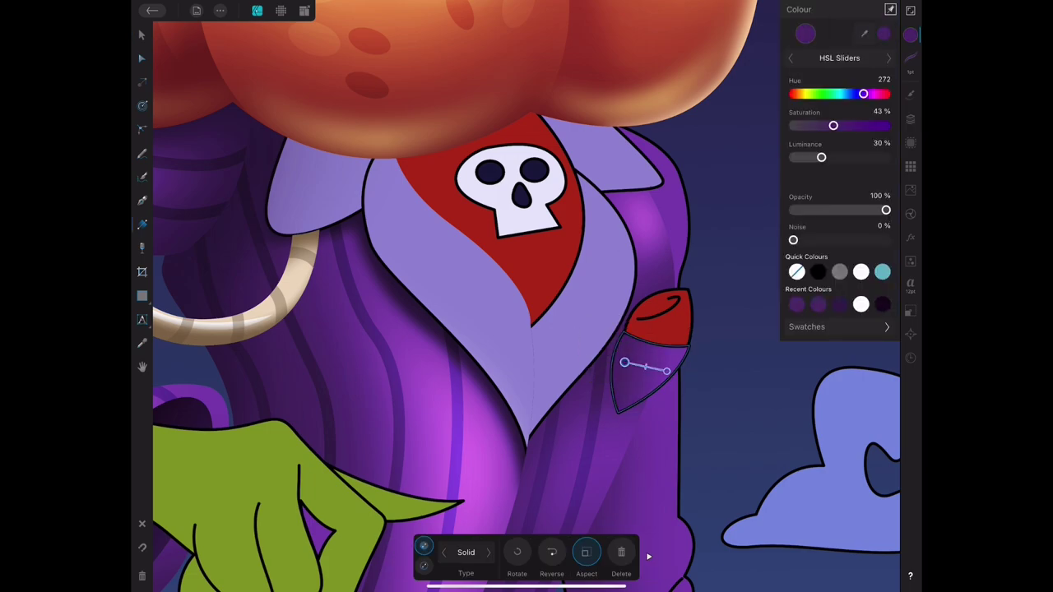
key(ctrl+z)
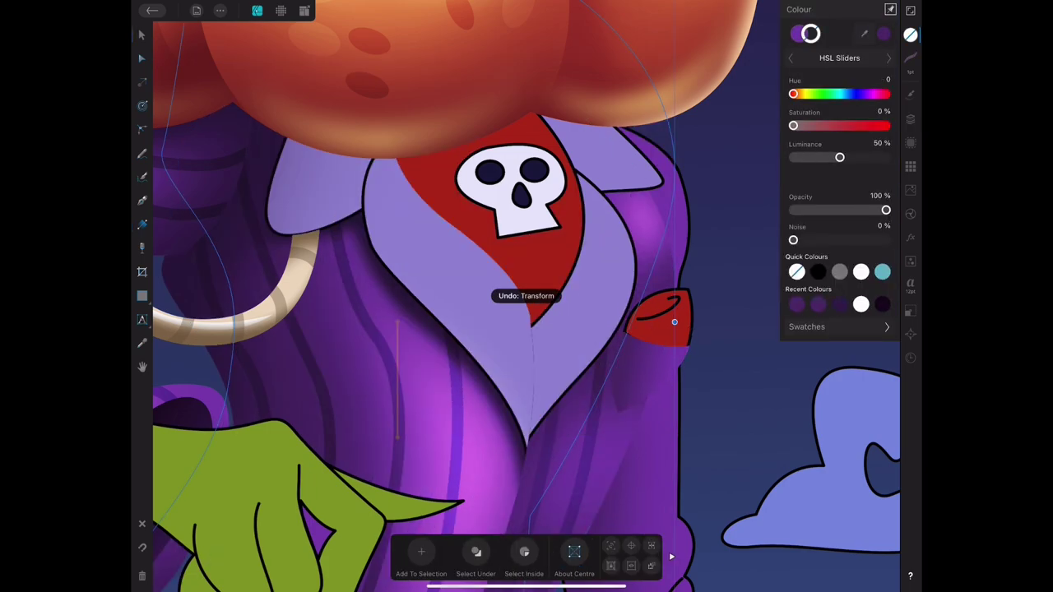
scroll(494, 296, down, 3)
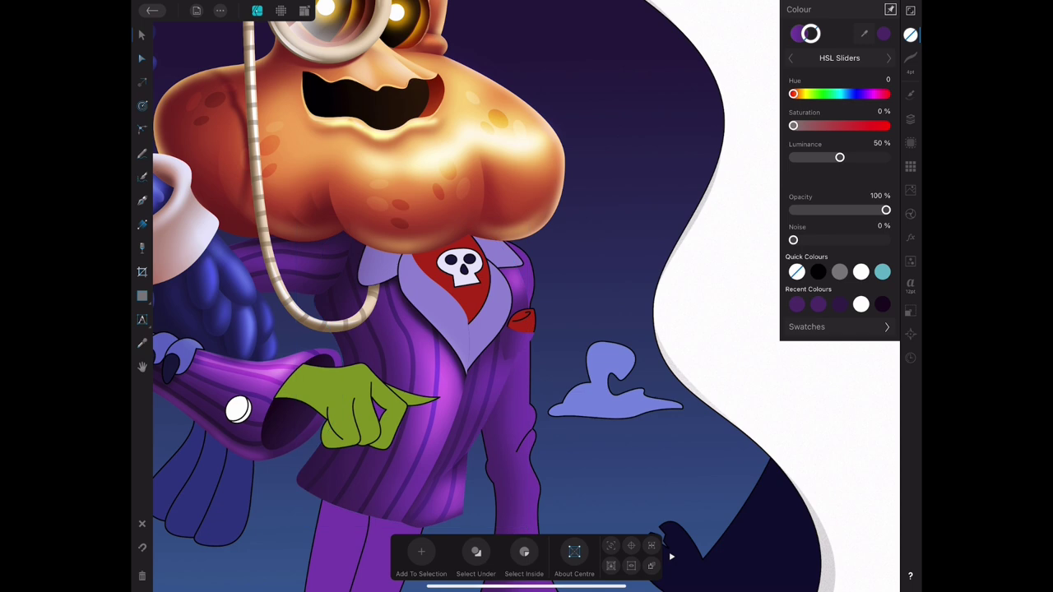
scroll(451, 395, up, 3)
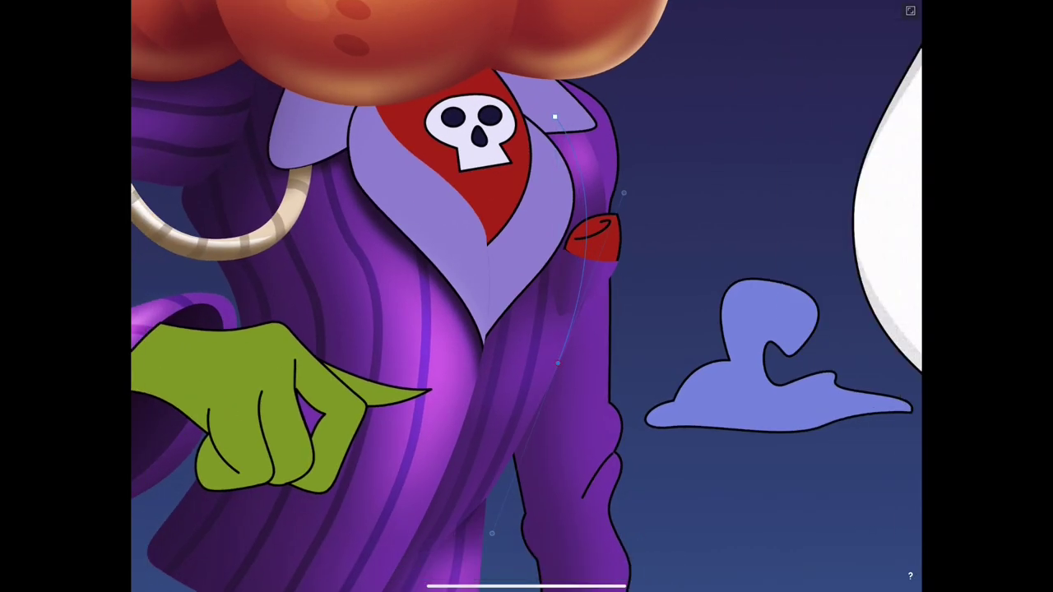
Make the curve beside the pocket black, Overlay-blended, at 14% opacity.
click(582, 239)
drag(556, 119, 555, 391)
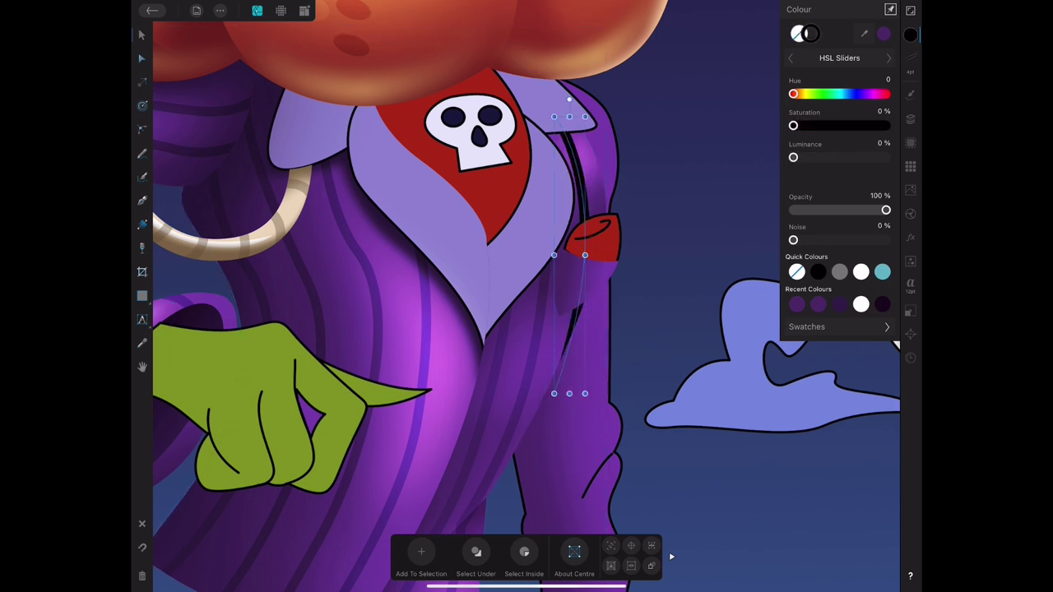
click(909, 118)
click(826, 97)
click(700, 217)
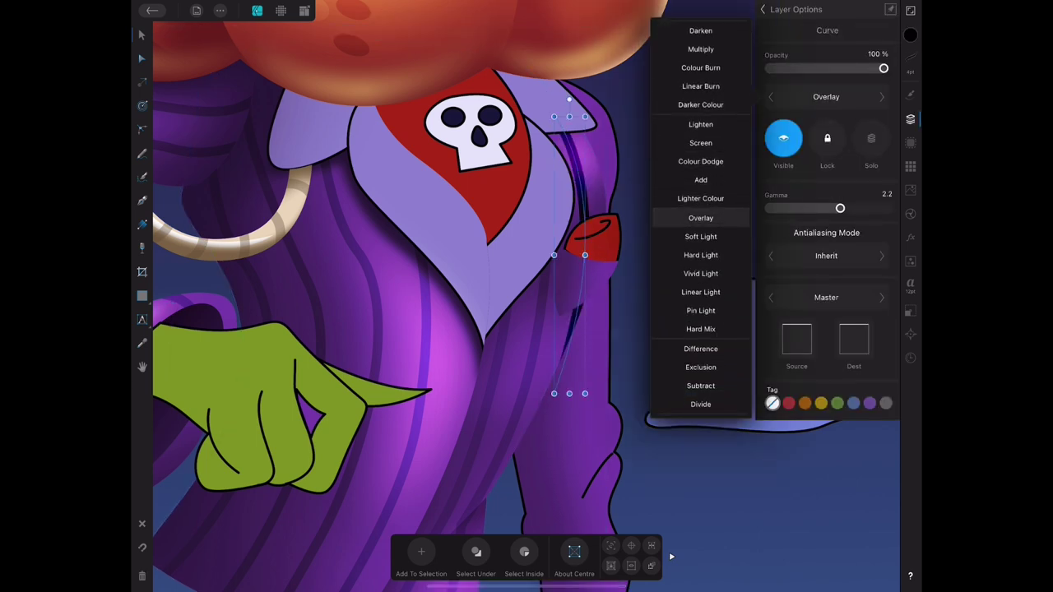
drag(884, 68, 784, 68)
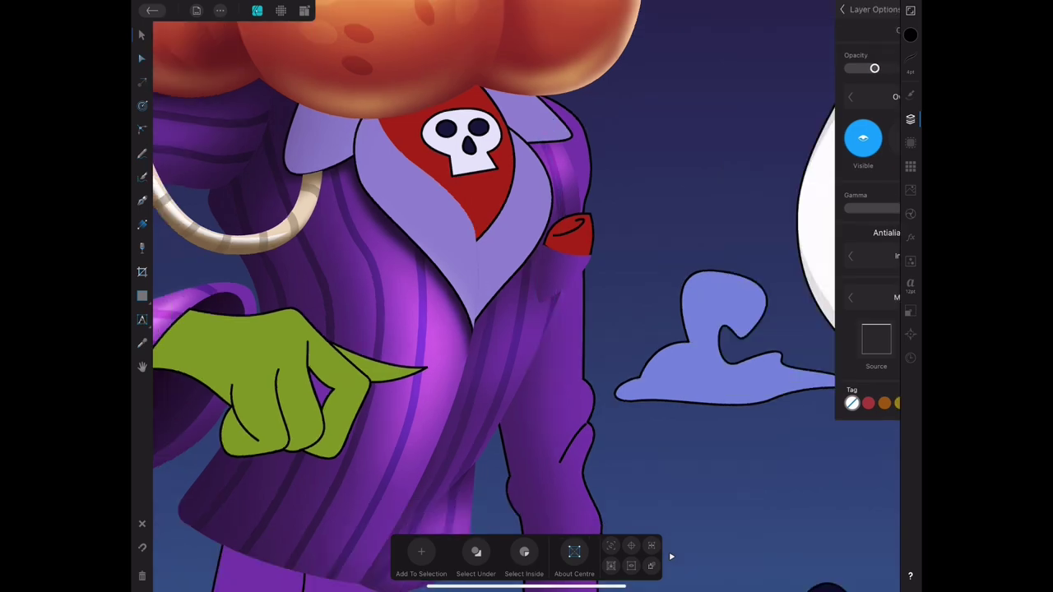
scroll(432, 416, down, 5)
scroll(457, 439, up, 5)
Select the bottom node of the pocket curve with the Node tool.
click(141, 58)
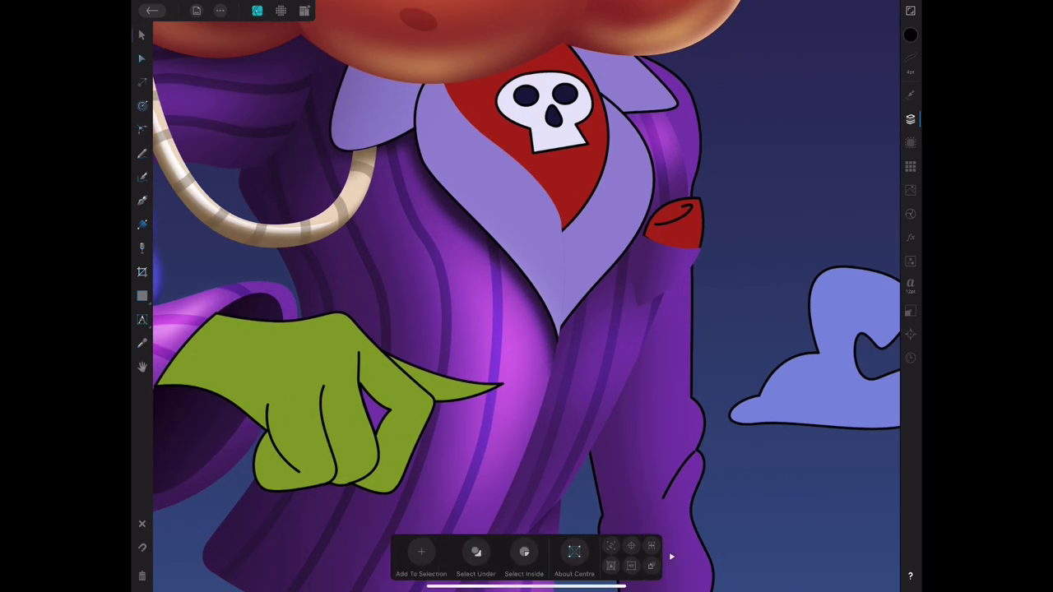
click(668, 275)
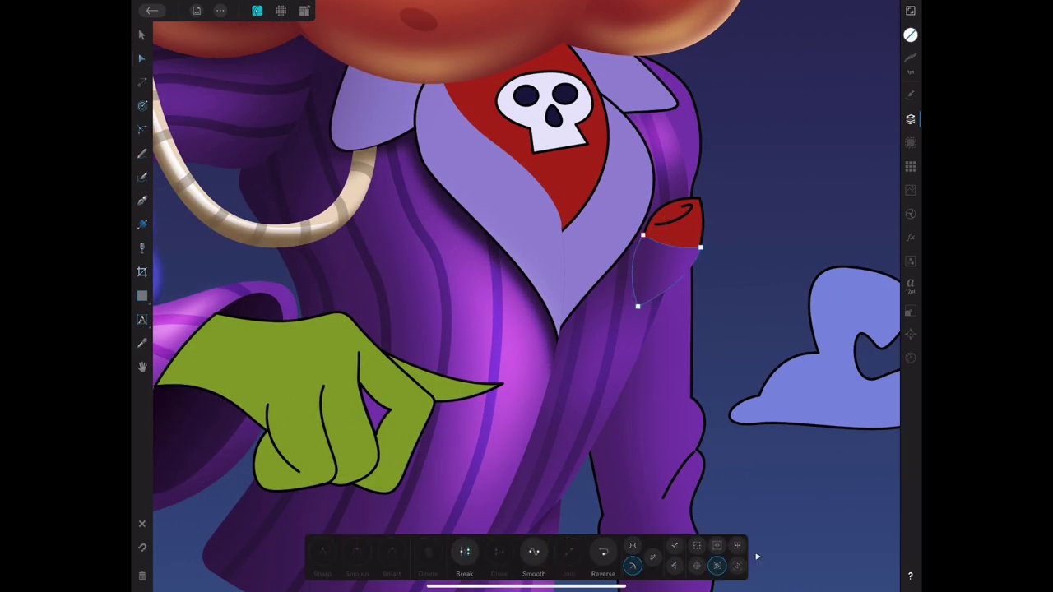
click(638, 306)
Draw a pocket-shaped shape, send it behind the artwork and fill it purple.
key(p)
scroll(527, 296, down, 5)
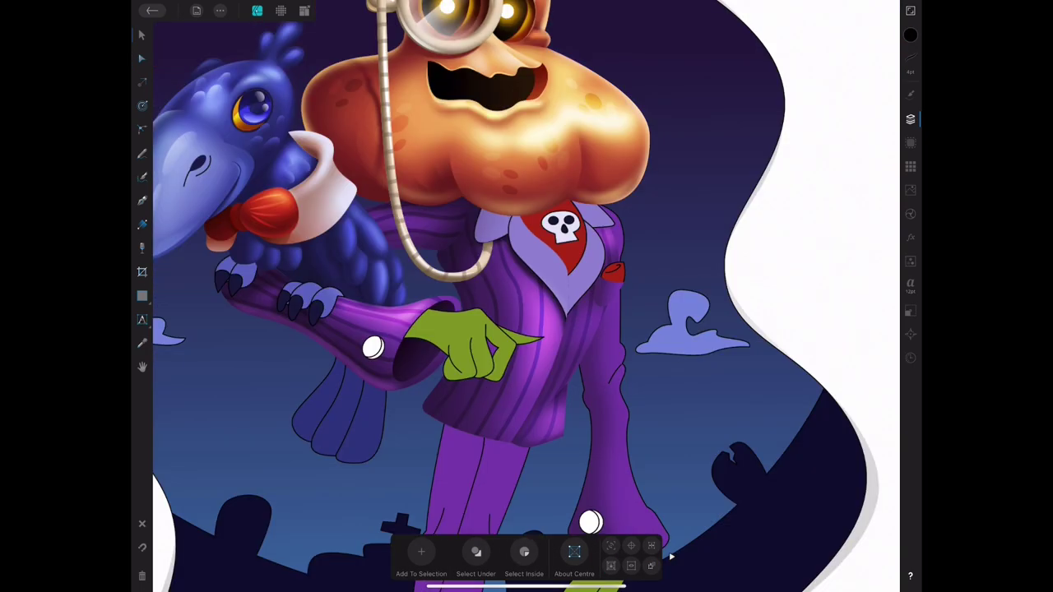
scroll(526, 296, up, 6)
drag(551, 278, 701, 278)
key(v)
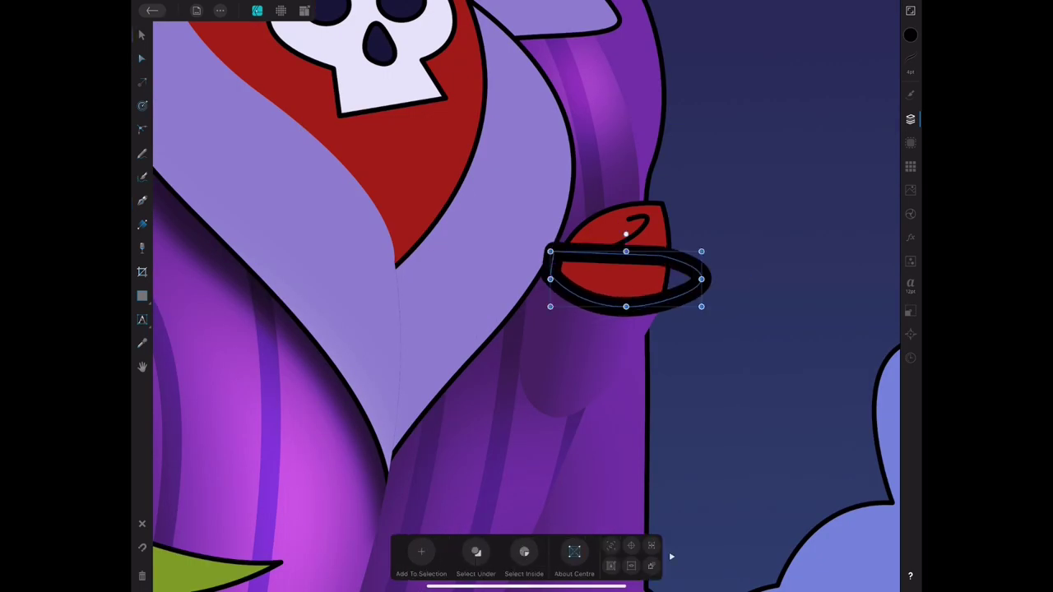
click(911, 35)
key(ctrl+shift+[)
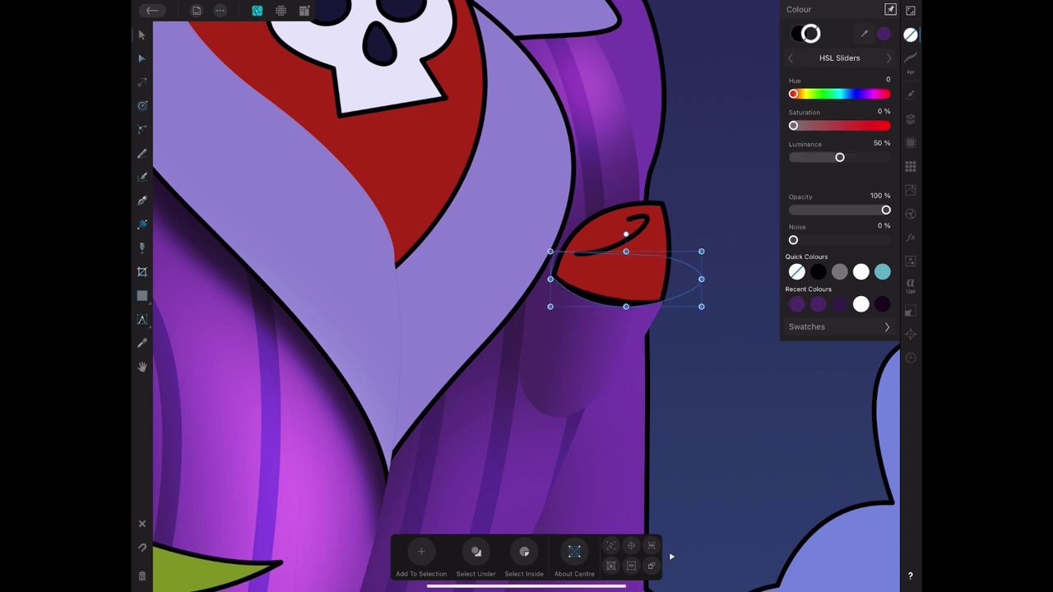
click(818, 305)
Shade the red pocket square with a darker red gradient.
click(613, 239)
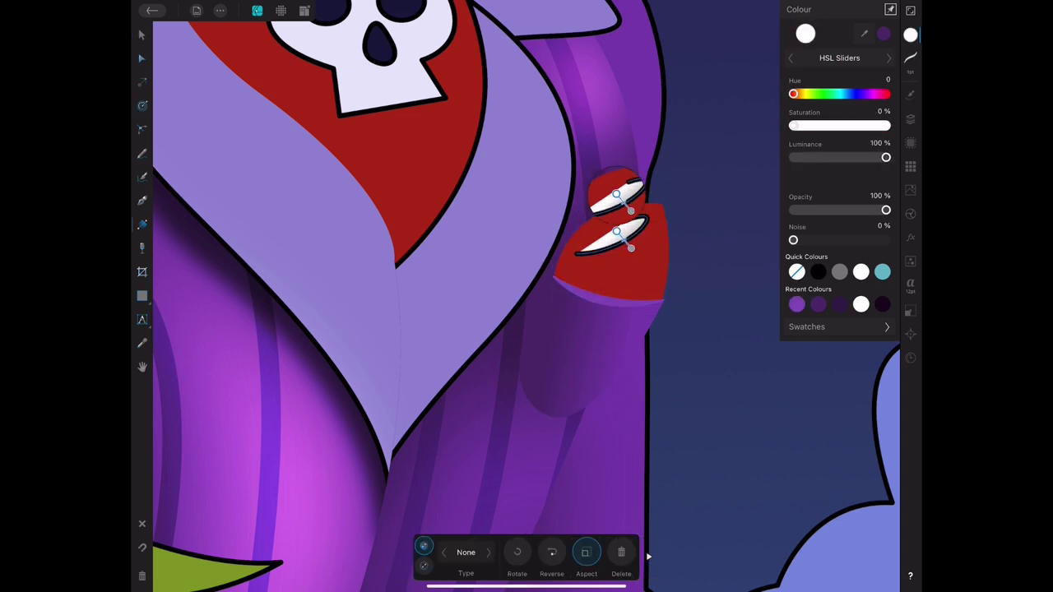
click(621, 239)
drag(580, 251, 646, 220)
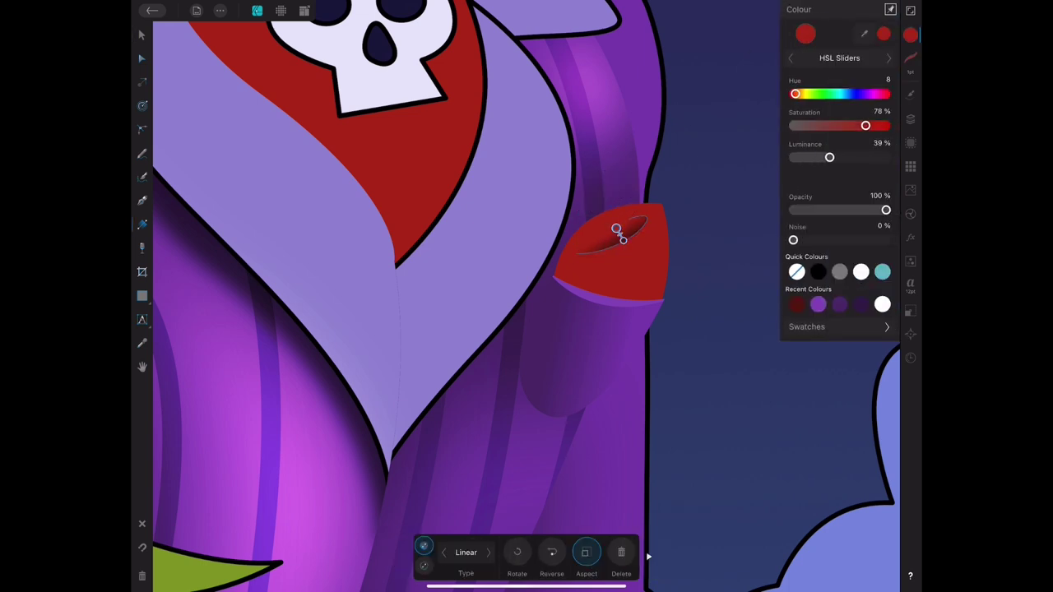
key(a)
key(v)
key(ctrl+0)
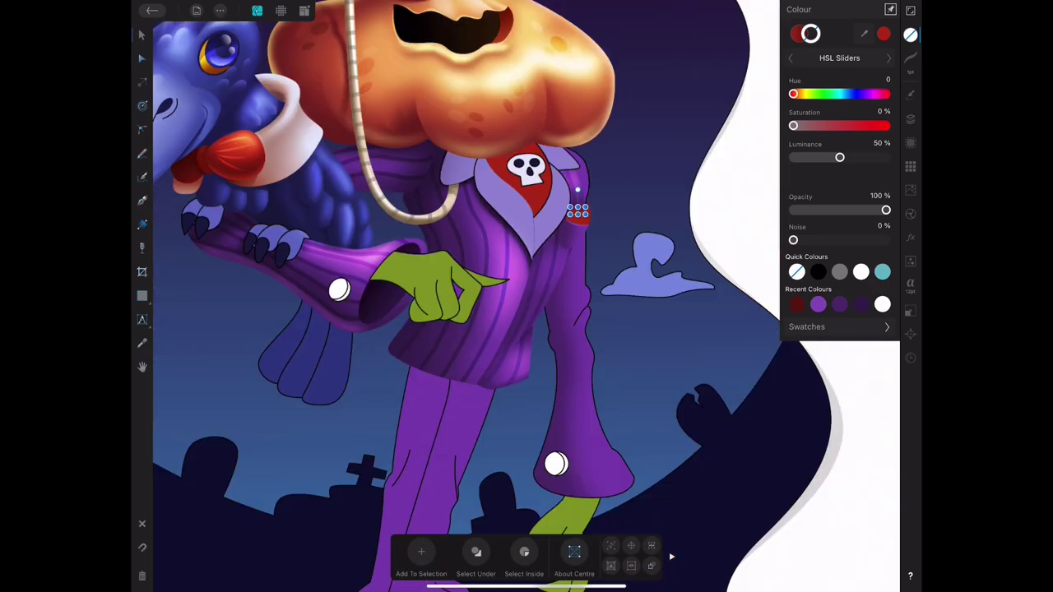
scroll(447, 377, up, 5)
Add a dark purple Gaussian-blurred shadow circle at about 55% opacity.
key(p)
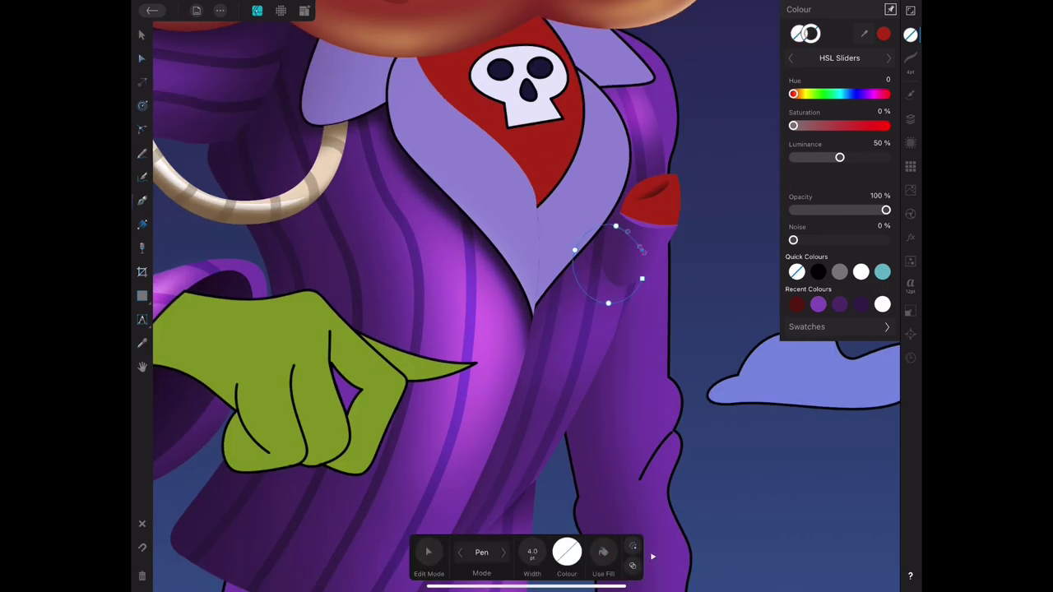
key(v)
click(860, 304)
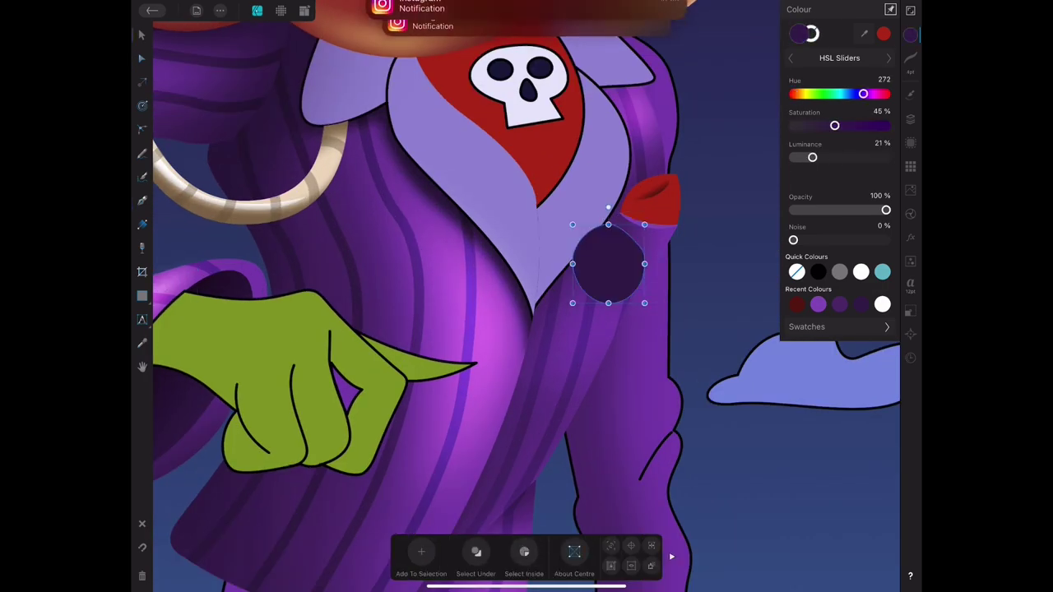
click(909, 238)
click(877, 94)
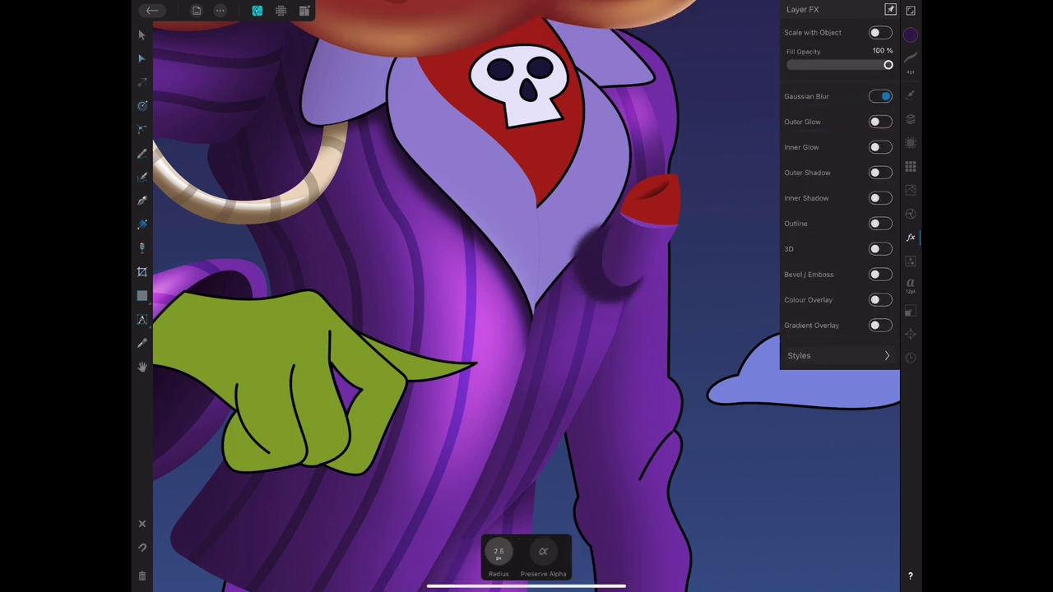
click(910, 119)
drag(883, 68, 831, 69)
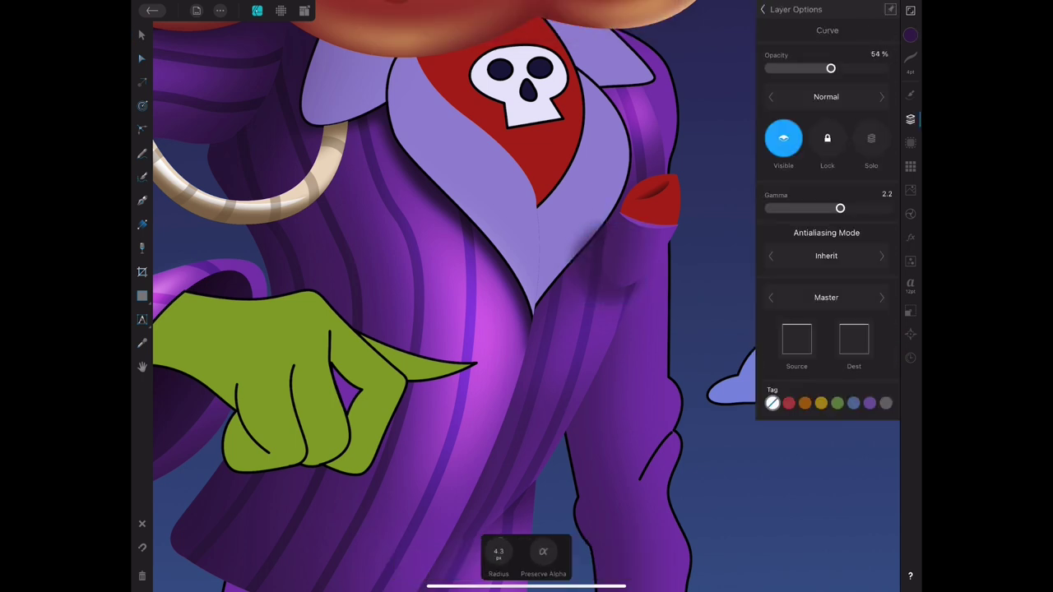
click(617, 259)
Draw a white shape under the pocket and fade it with a transparency gradient.
scroll(527, 296, down, 3)
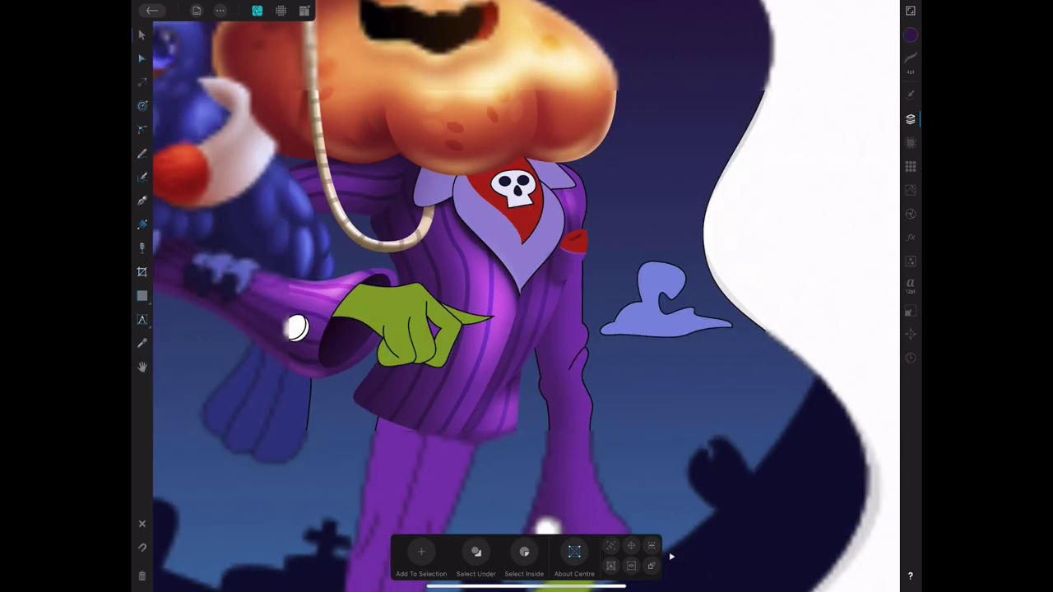
scroll(530, 253, up, 5)
key(p)
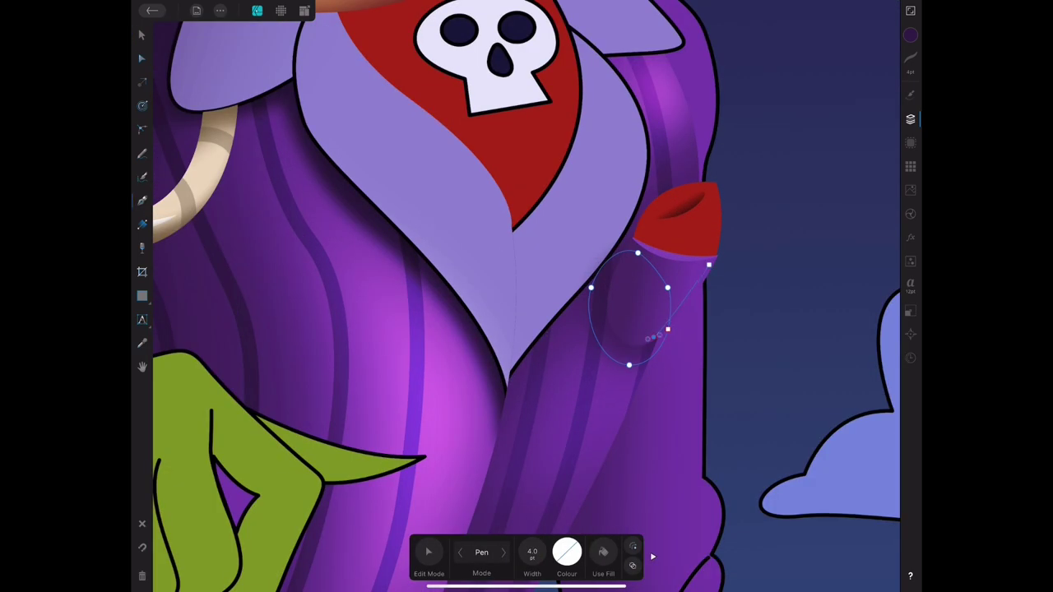
click(142, 35)
click(910, 35)
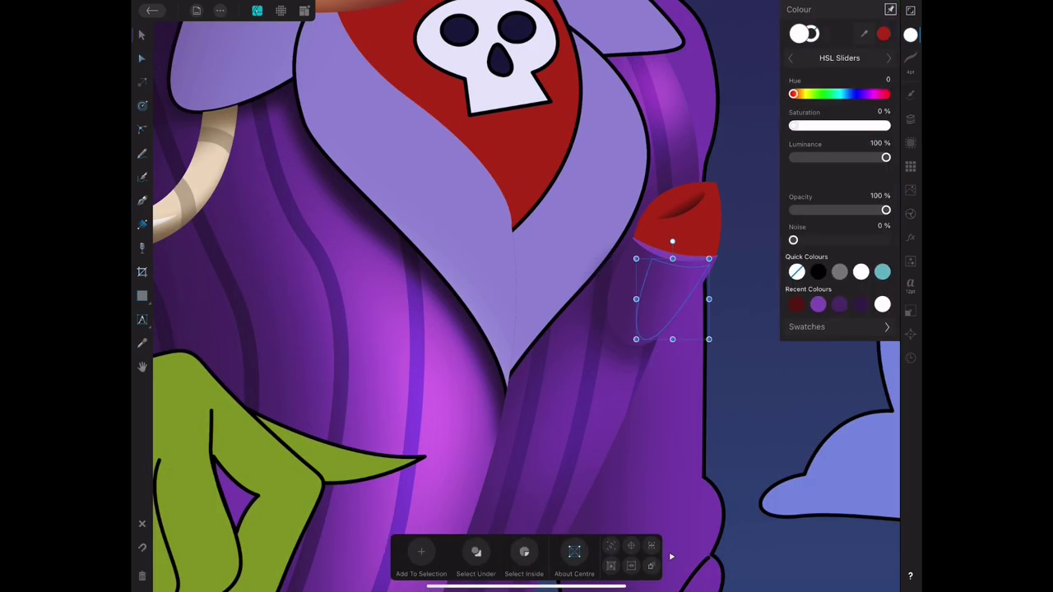
click(882, 304)
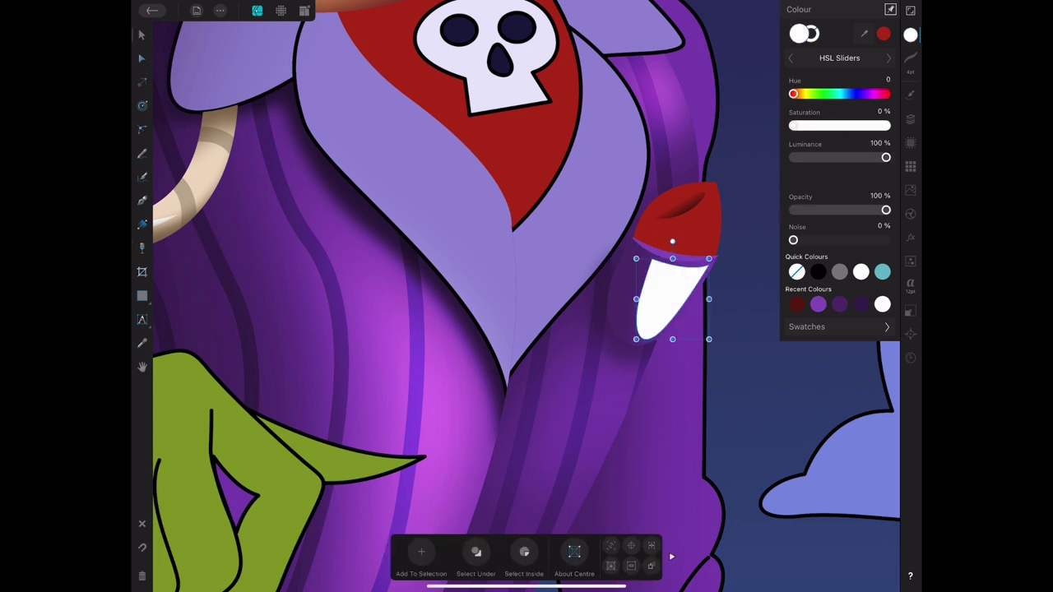
mouse_move(651, 242)
mouse_down()
mouse_move(651, 279)
mouse_move(709, 295)
mouse_up()
Set the white shape to Overlay blending and soften it with Gaussian Blur.
click(910, 119)
click(826, 97)
click(701, 217)
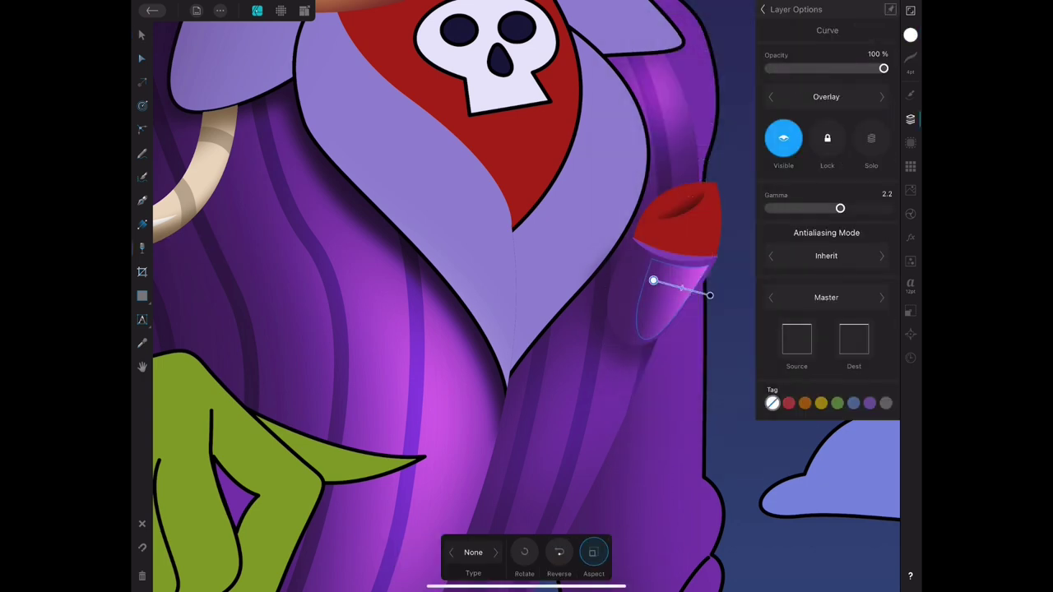
click(910, 238)
click(880, 96)
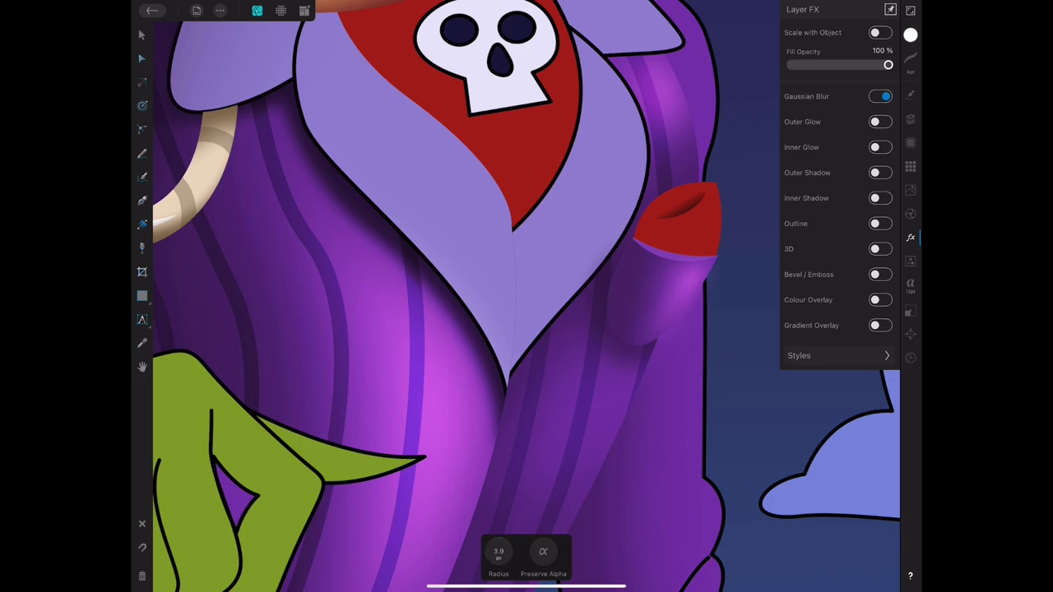
scroll(395, 415, down, 5)
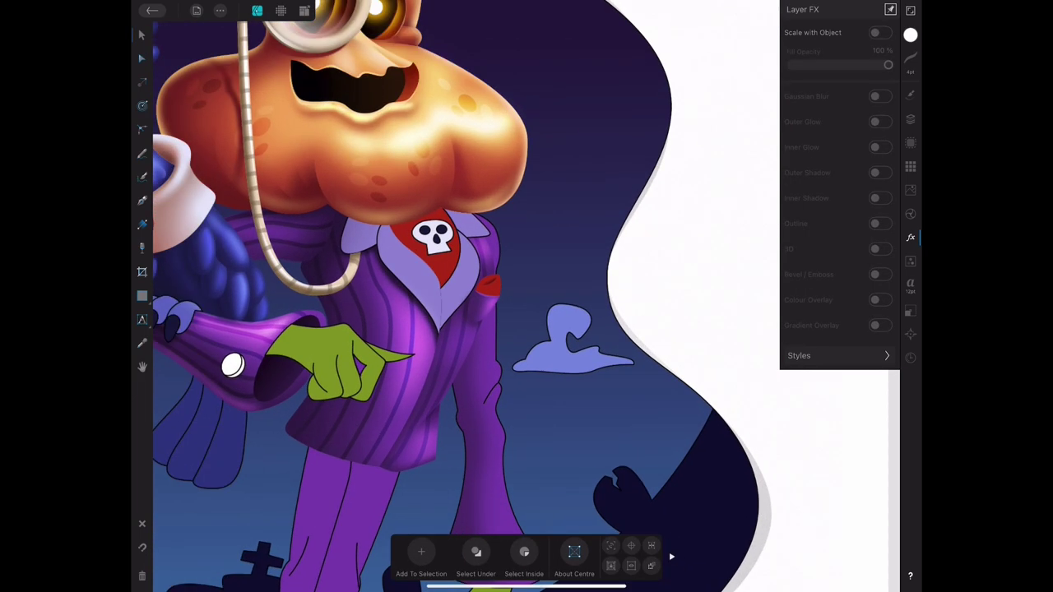
scroll(547, 238, up, 5)
Give the red pocket square a linear gradient and a transparency fade.
drag(556, 291, 623, 291)
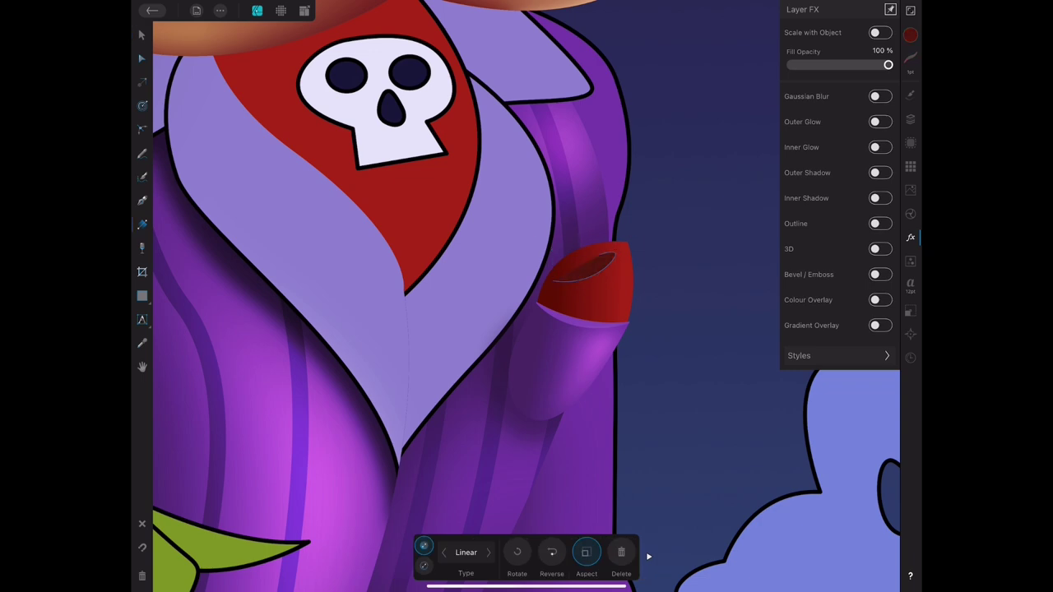
click(142, 248)
drag(566, 293, 622, 292)
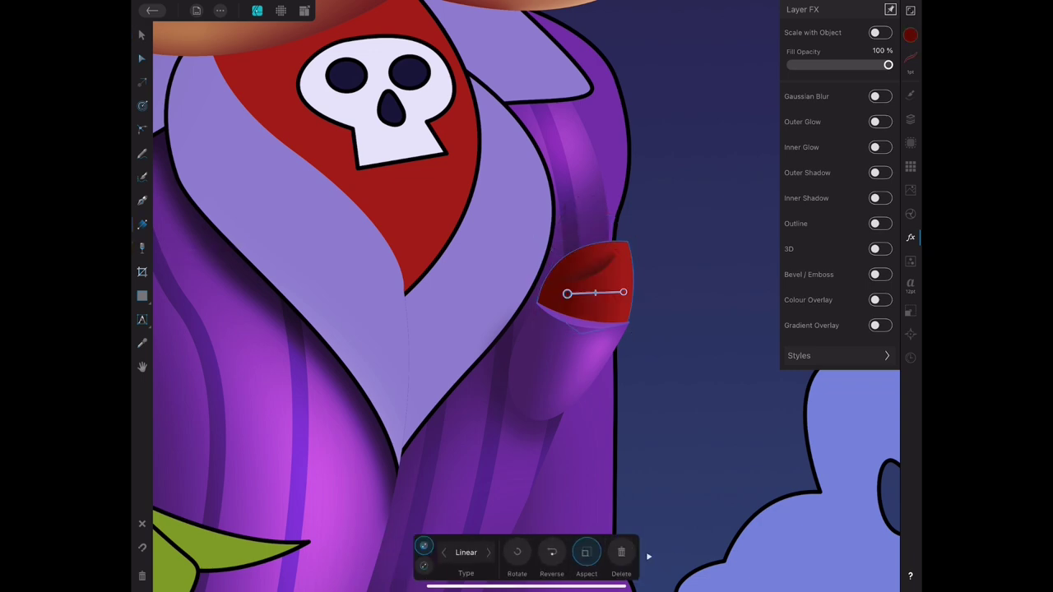
key(v)
scroll(548, 310, up, 3)
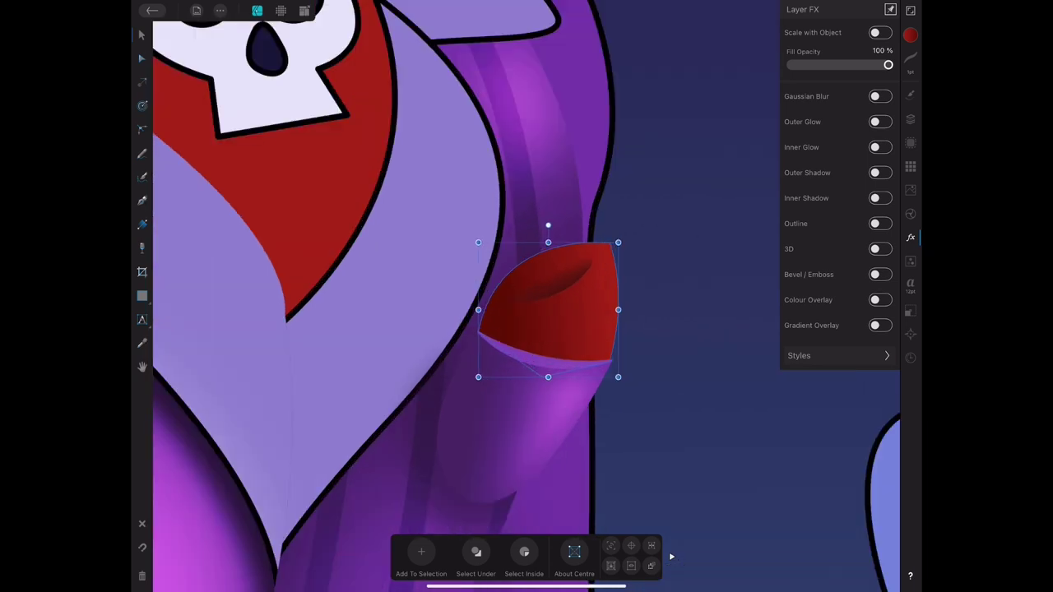
Draw a curved white highlight on the pocket square, faded by a transparency gradient.
key(p)
click(604, 253)
drag(573, 293, 511, 317)
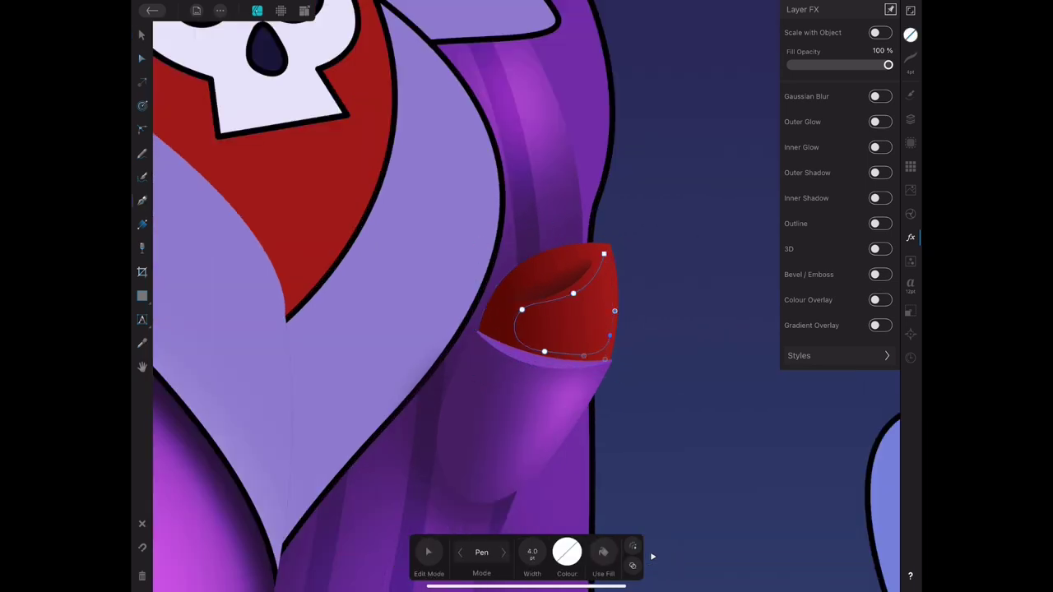
key(v)
click(860, 271)
click(141, 248)
drag(608, 302, 530, 313)
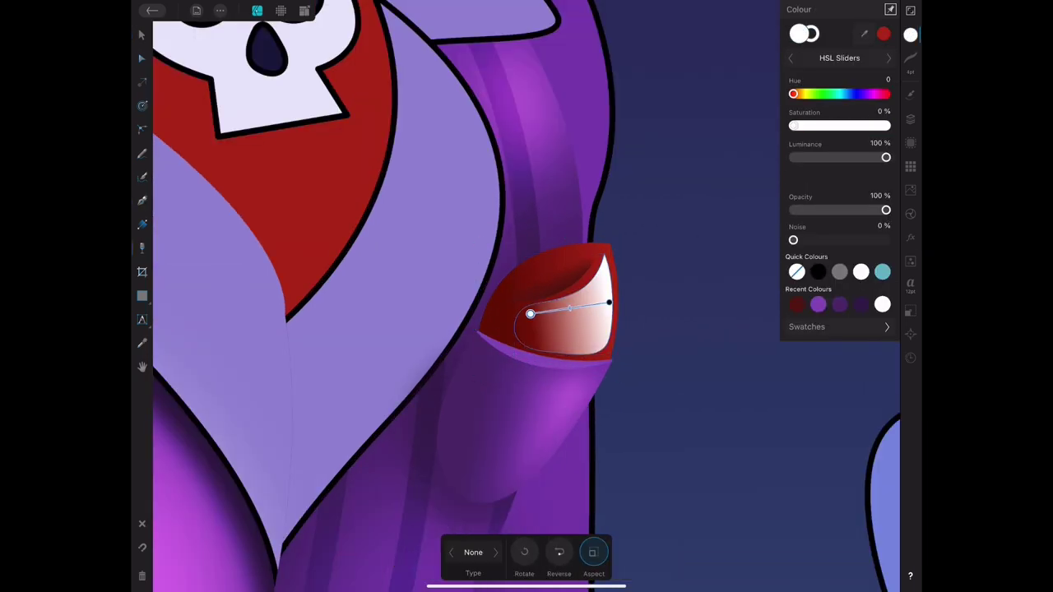
key(v)
Apply Overlay and Gaussian Blur to the highlight, then undo back to the curve.
click(826, 96)
click(698, 297)
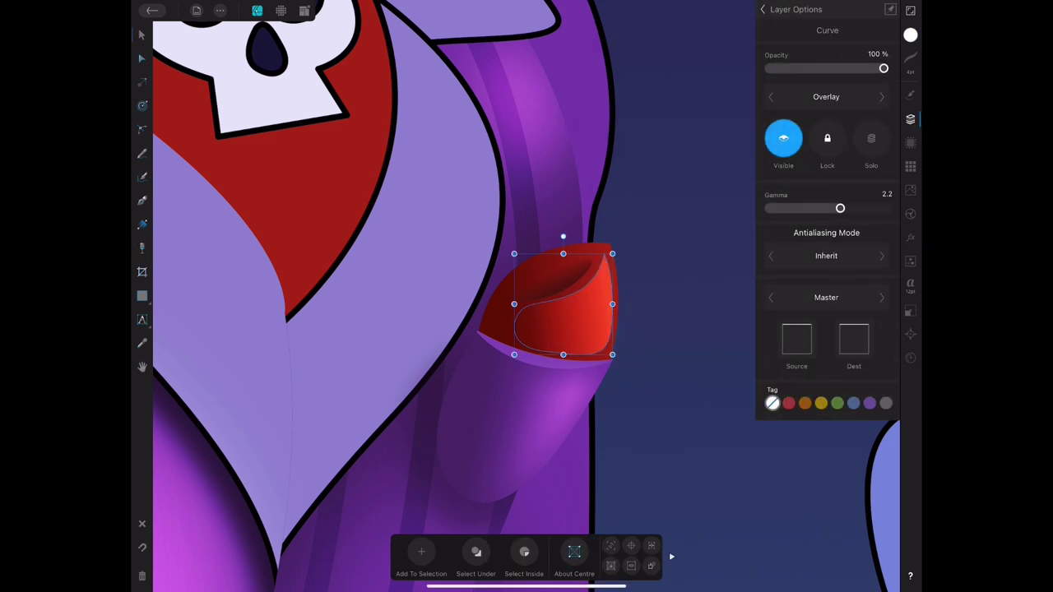
click(911, 237)
click(880, 97)
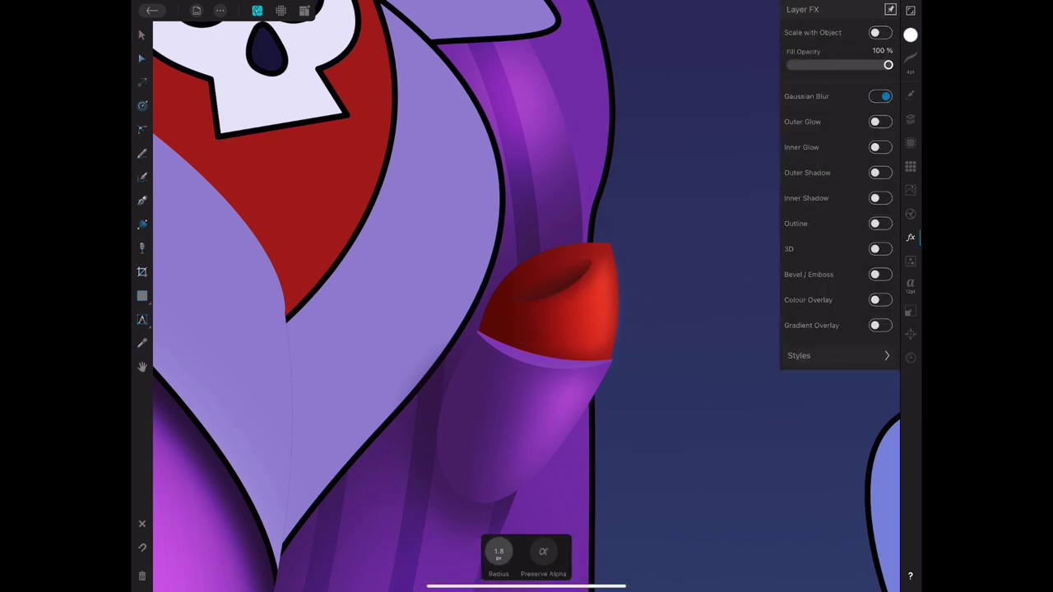
key(ctrl+z)
key(ctrl+z)
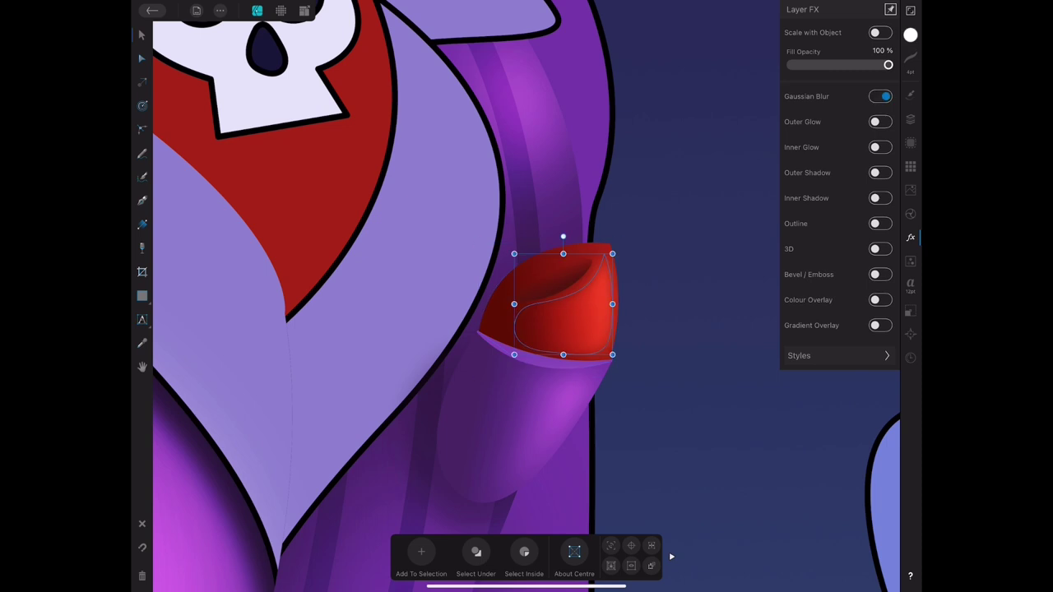
key(ctrl+shift+z)
key(ctrl+z)
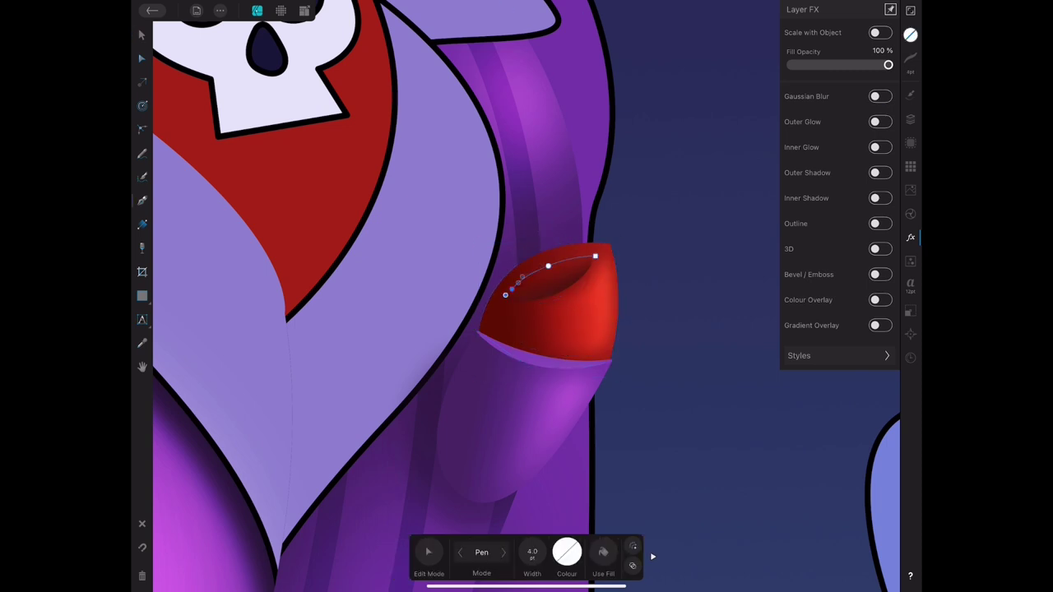
Give the curve a grey stroke, a white fill and Overlay blending.
click(567, 552)
click(567, 552)
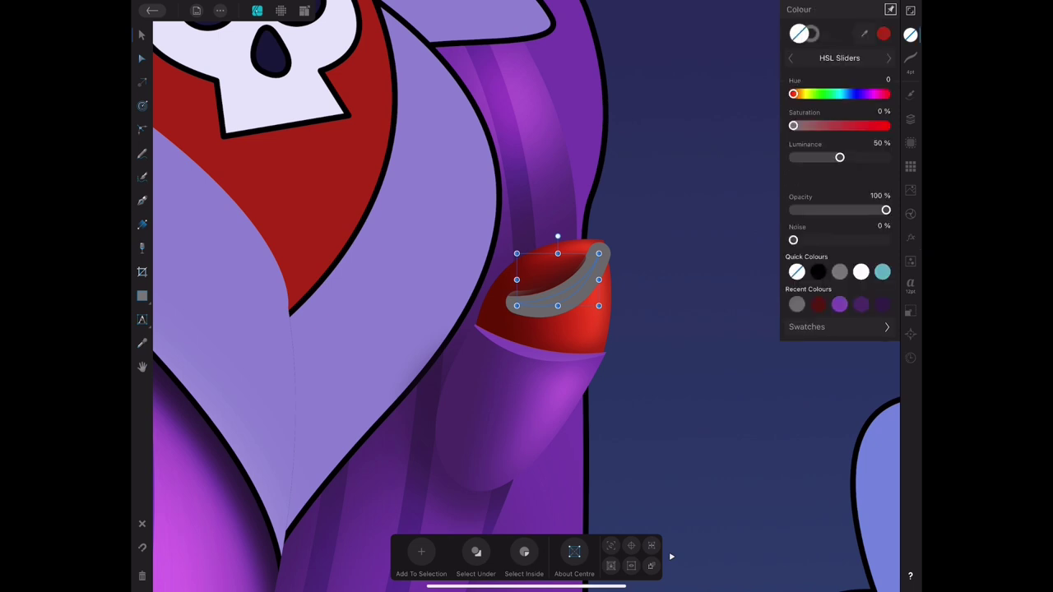
drag(839, 157, 886, 158)
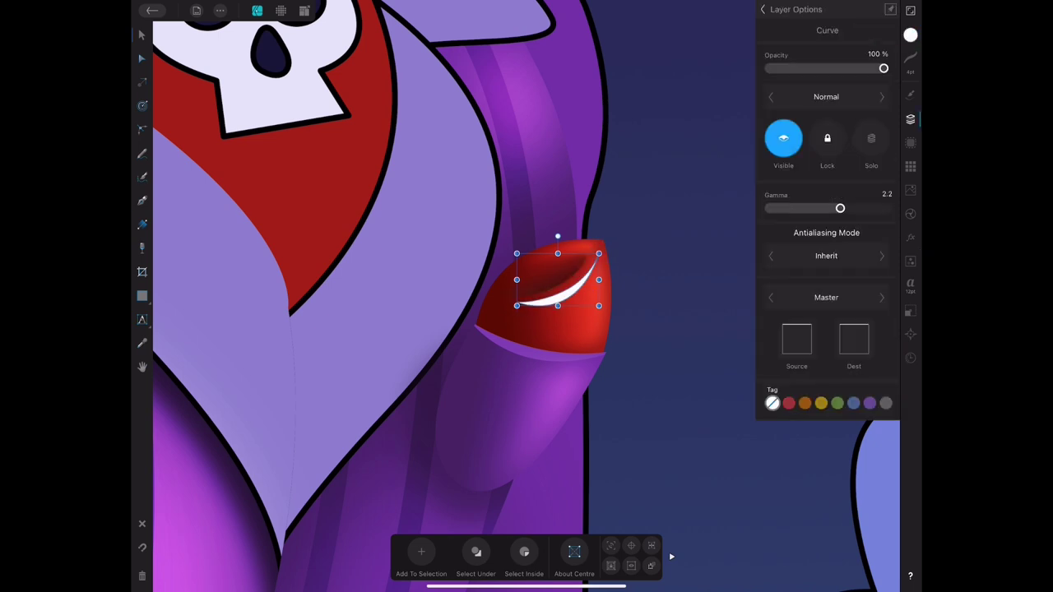
click(827, 94)
click(698, 275)
mouse_move(884, 68)
mouse_down()
mouse_move(847, 68)
mouse_move(884, 68)
mouse_up()
Enable Gaussian Blur on the highlight and raise its blur radius.
click(910, 237)
click(880, 96)
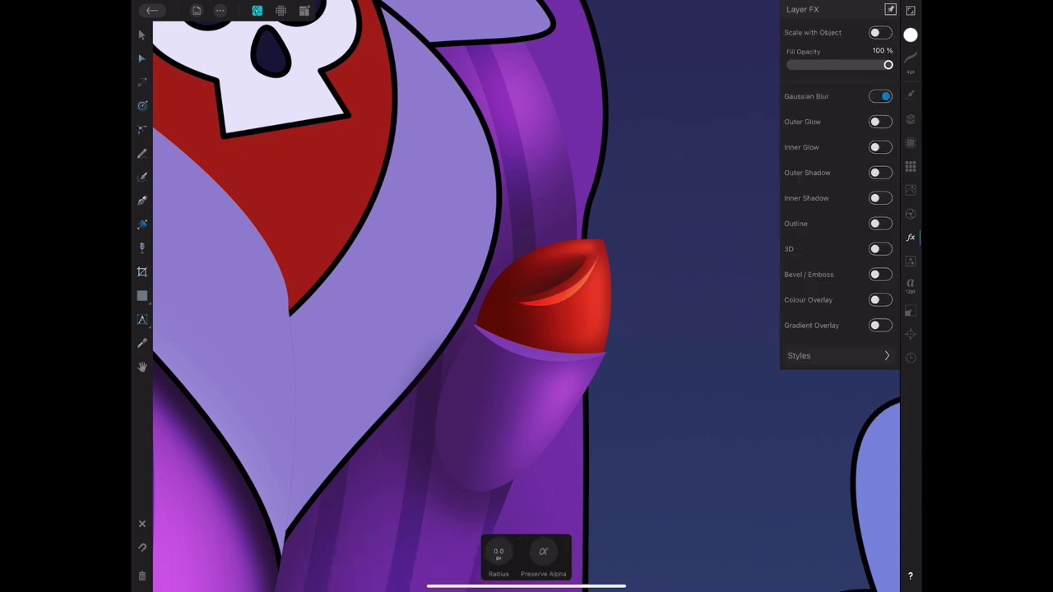
drag(499, 552, 526, 551)
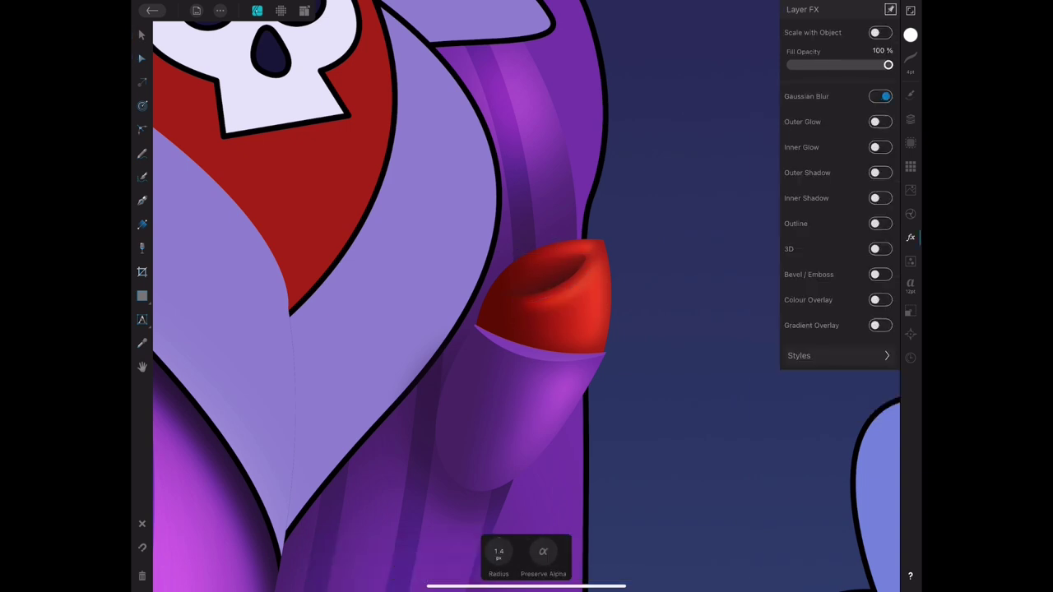
click(142, 35)
Start another pen path on the pocket, then undo it.
scroll(527, 296, down, 3)
scroll(543, 271, up, 4)
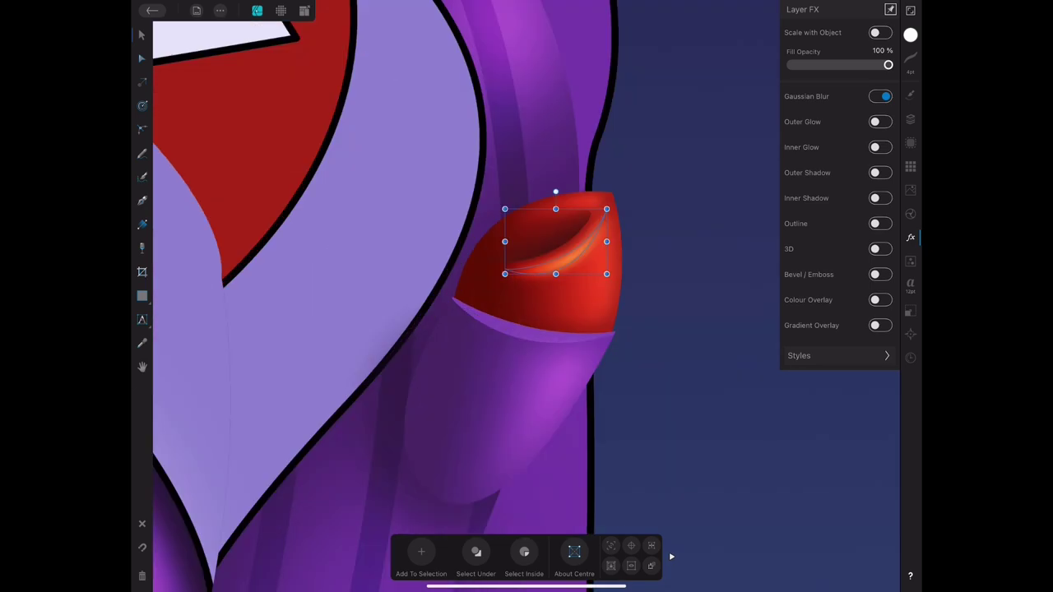
scroll(672, 557, down, 3)
key(p)
key(v)
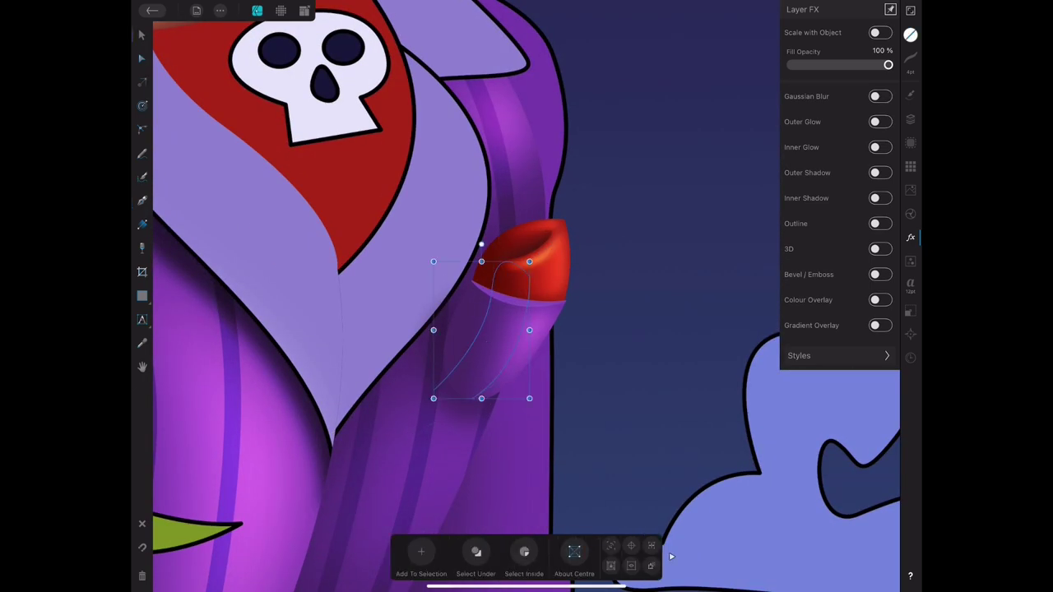
key(ctrl+z)
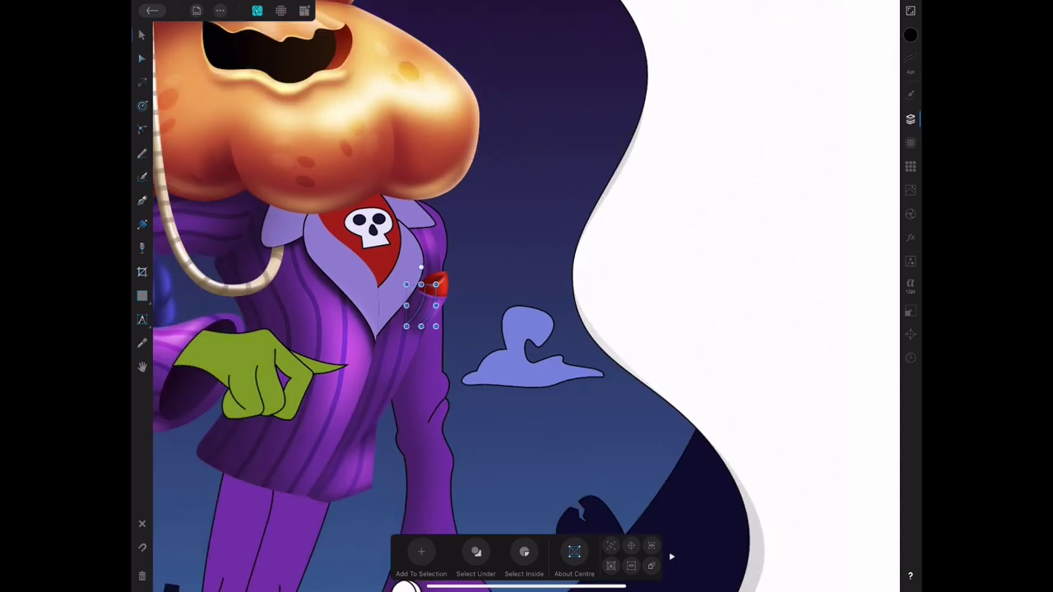
Draw a shading shape below the pocket, fill it dark purple and Gaussian-blur it.
scroll(526, 296, down, 3)
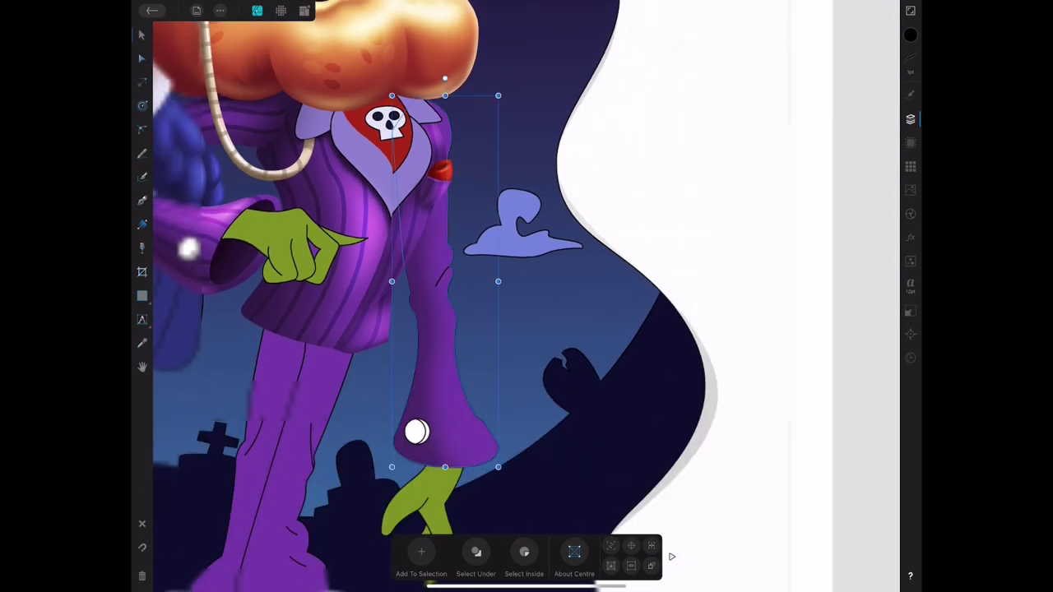
key(p)
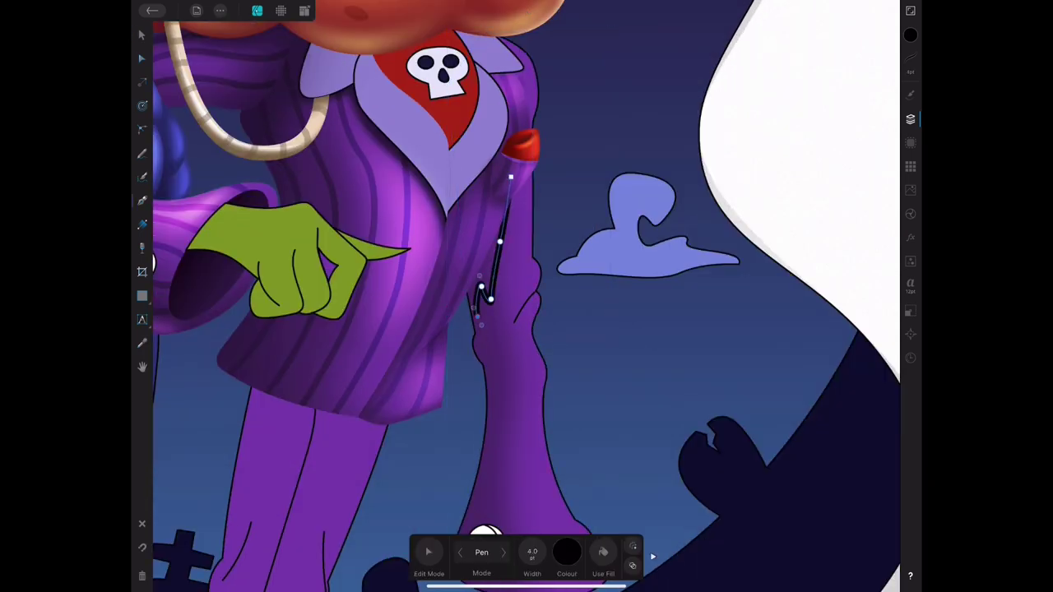
click(456, 510)
click(141, 34)
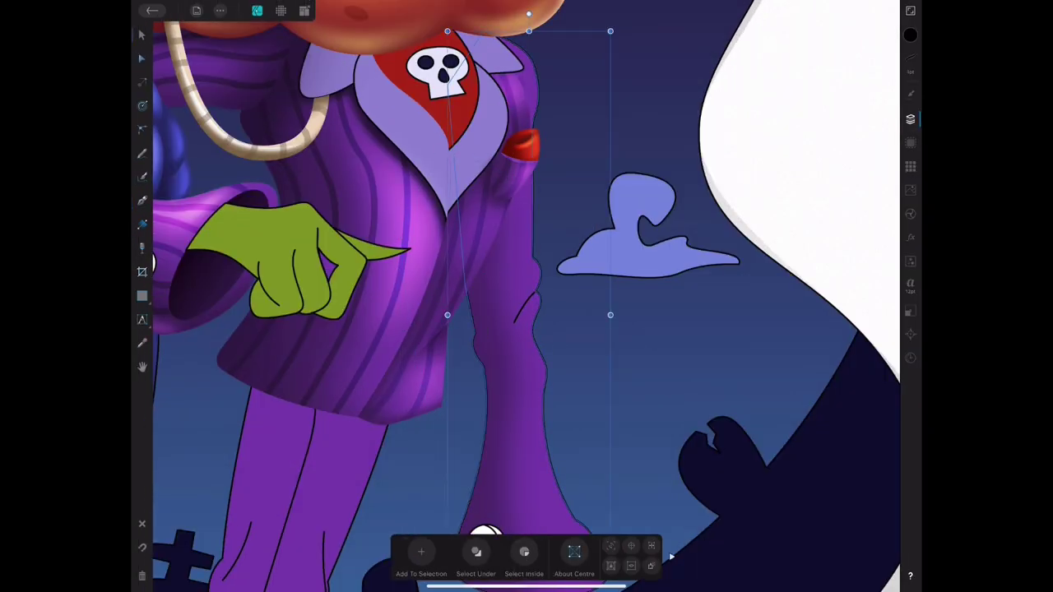
click(910, 35)
click(860, 304)
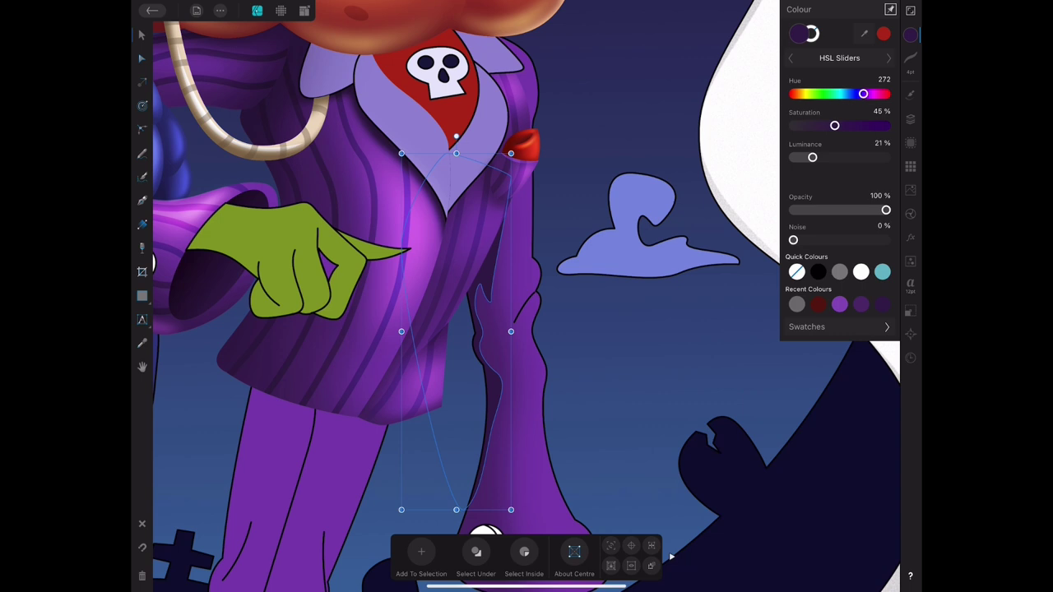
click(910, 237)
click(881, 96)
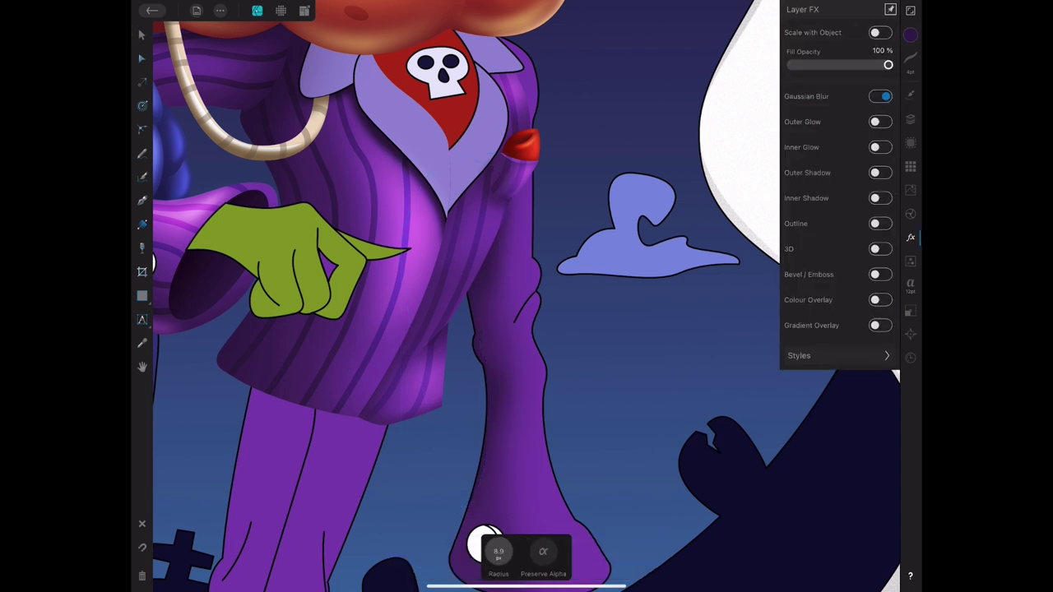
Draw a curved shading streak down the suit, faded with a transparency gradient.
key(p)
click(510, 210)
drag(509, 284, 496, 304)
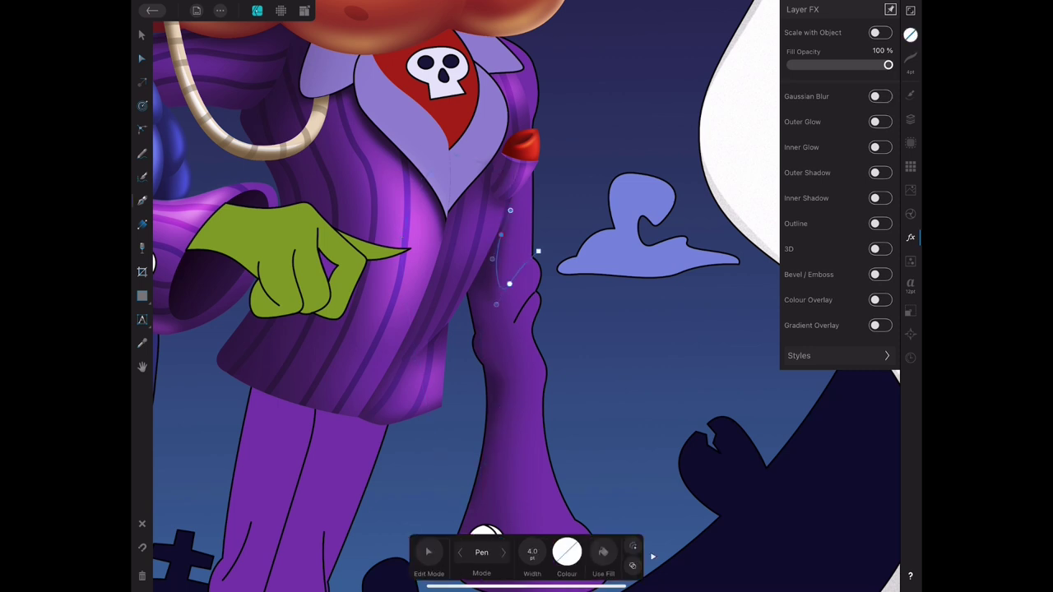
key(v)
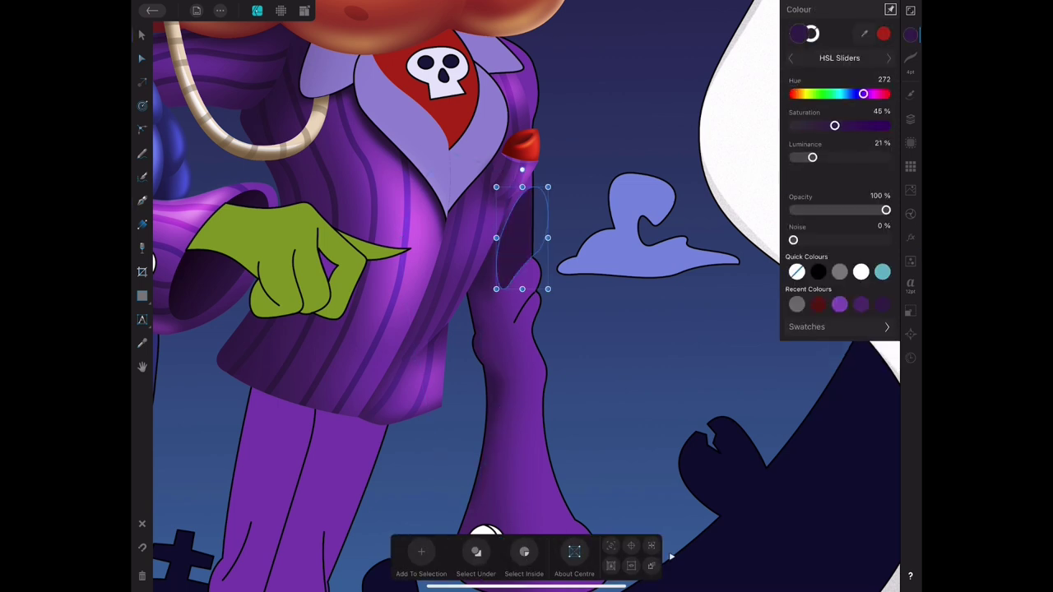
click(142, 247)
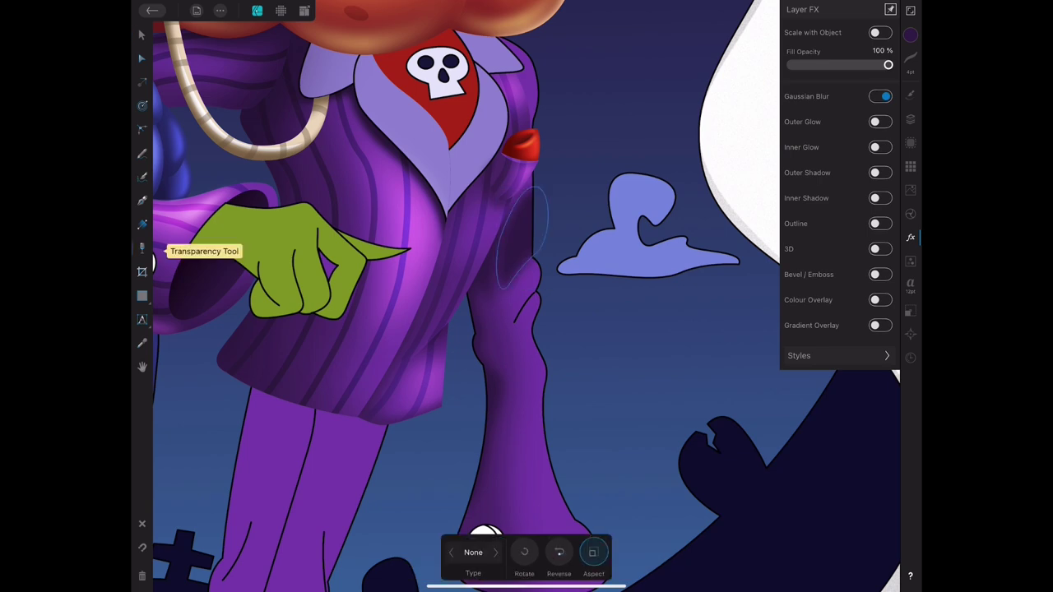
drag(500, 234, 518, 253)
click(141, 35)
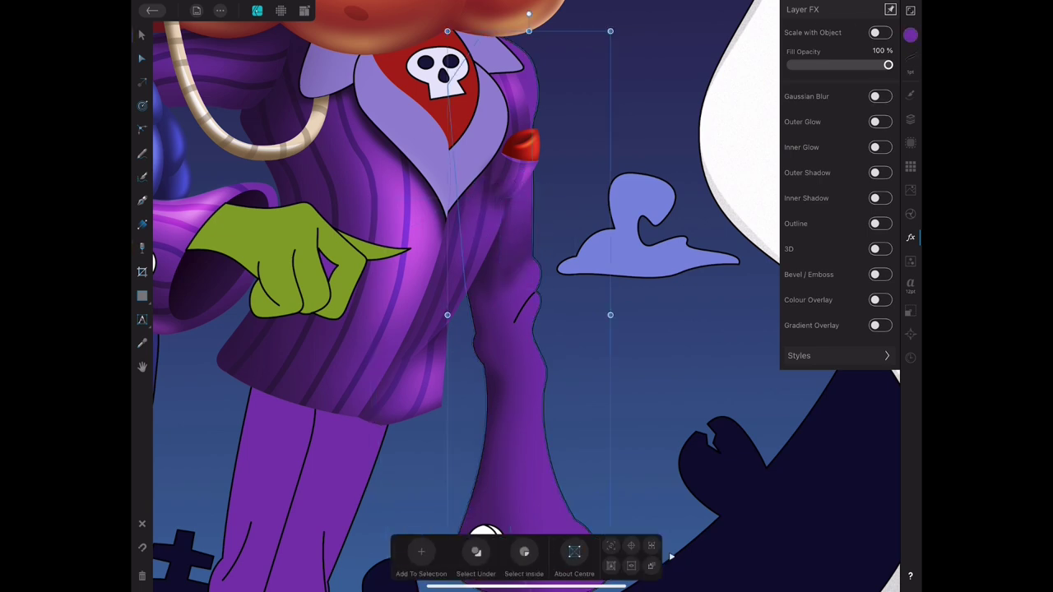
Extend the dark curve on the arm into a closed fold shape.
click(911, 35)
click(508, 235)
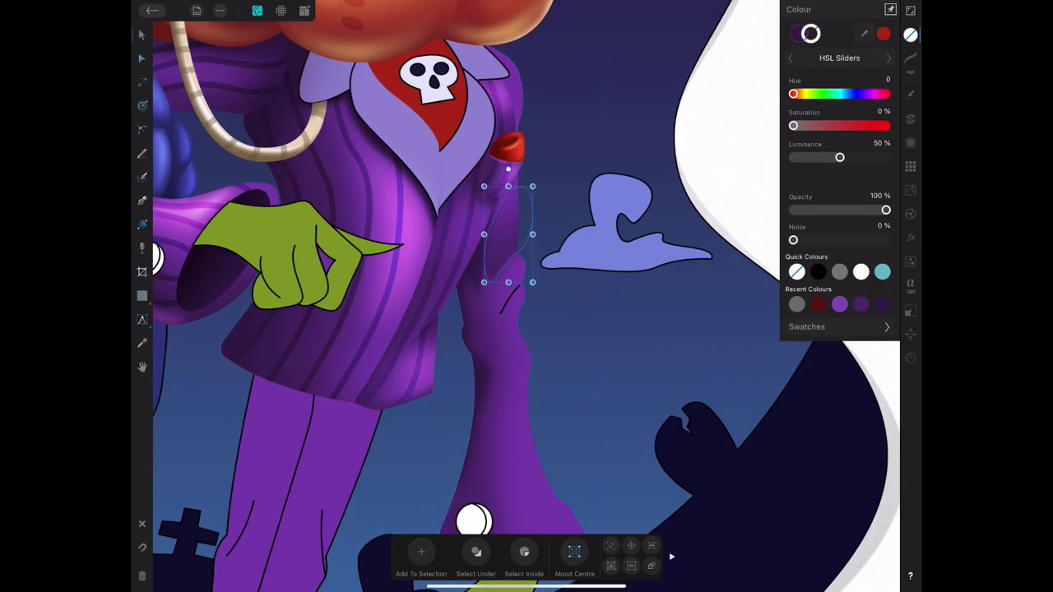
scroll(379, 304, down, 5)
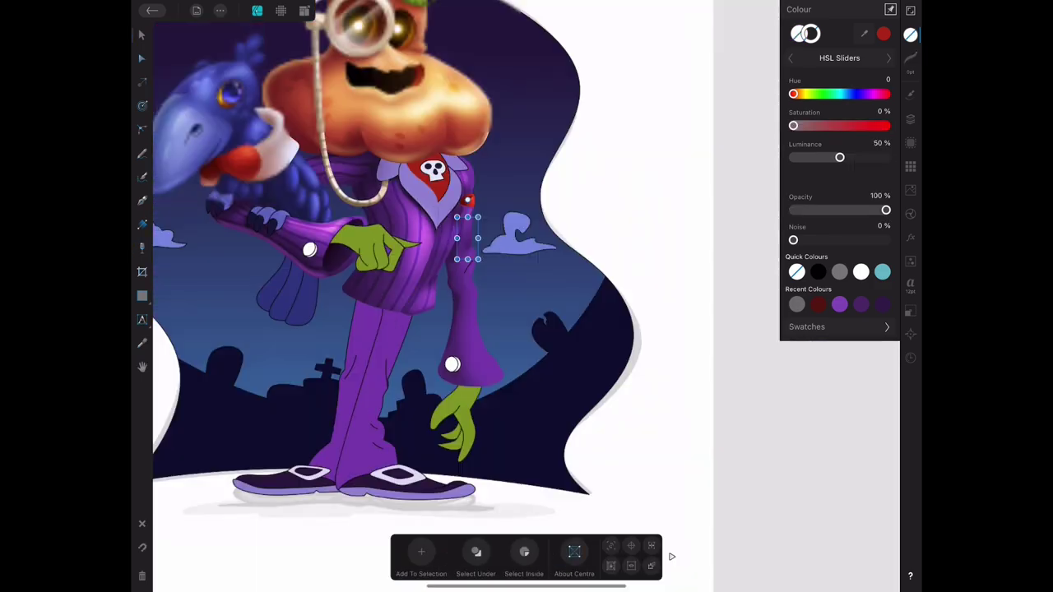
scroll(363, 354, up, 5)
scroll(363, 353, up, 5)
click(568, 234)
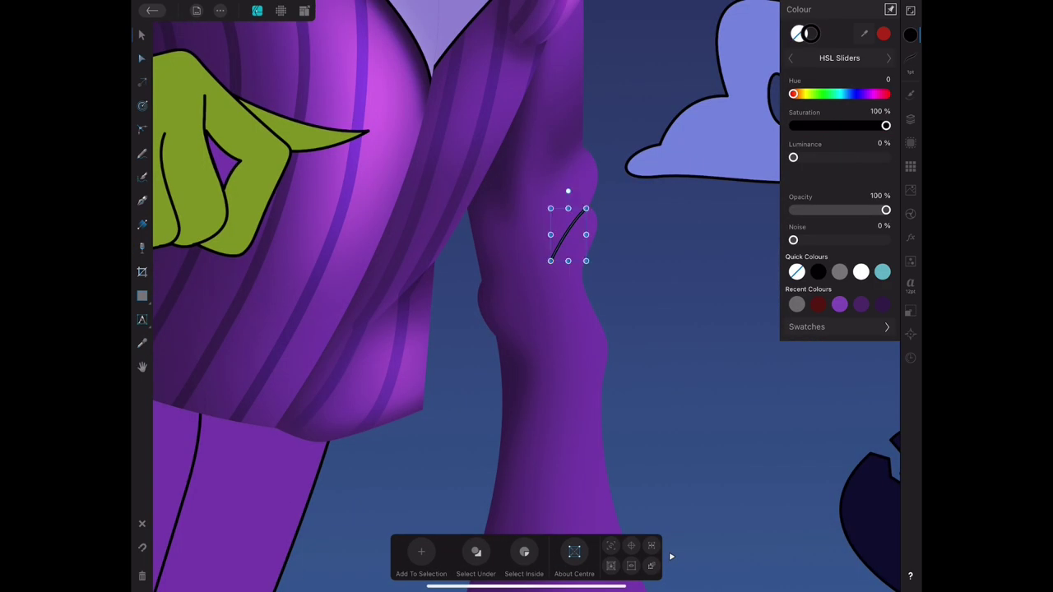
key(p)
click(624, 176)
click(605, 207)
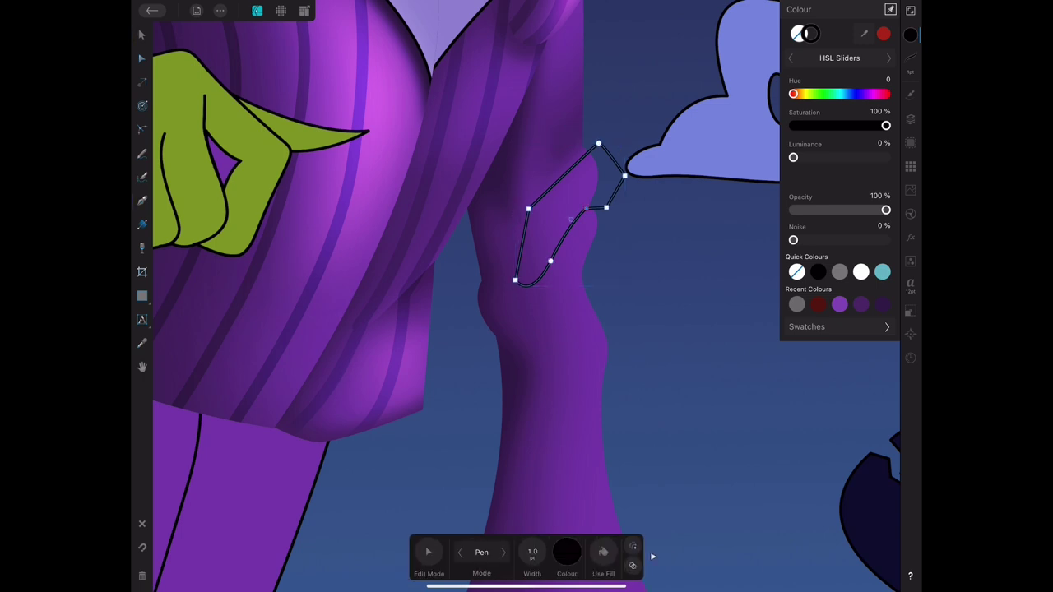
click(586, 208)
key(v)
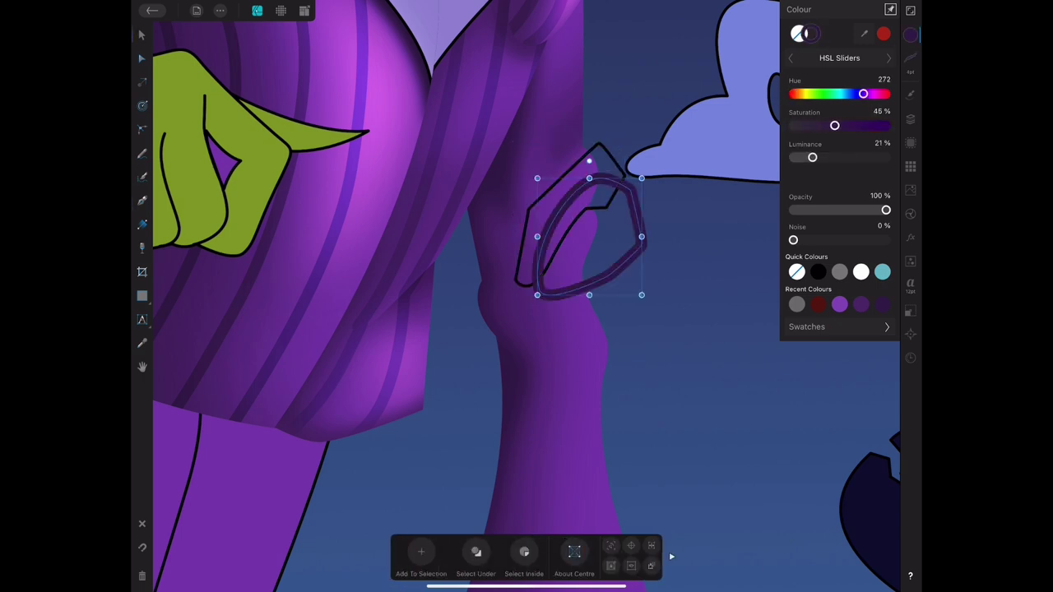
Fill the fold shape dark purple, desaturate it toward grey and set opacity to 61%.
click(861, 304)
click(911, 238)
click(885, 96)
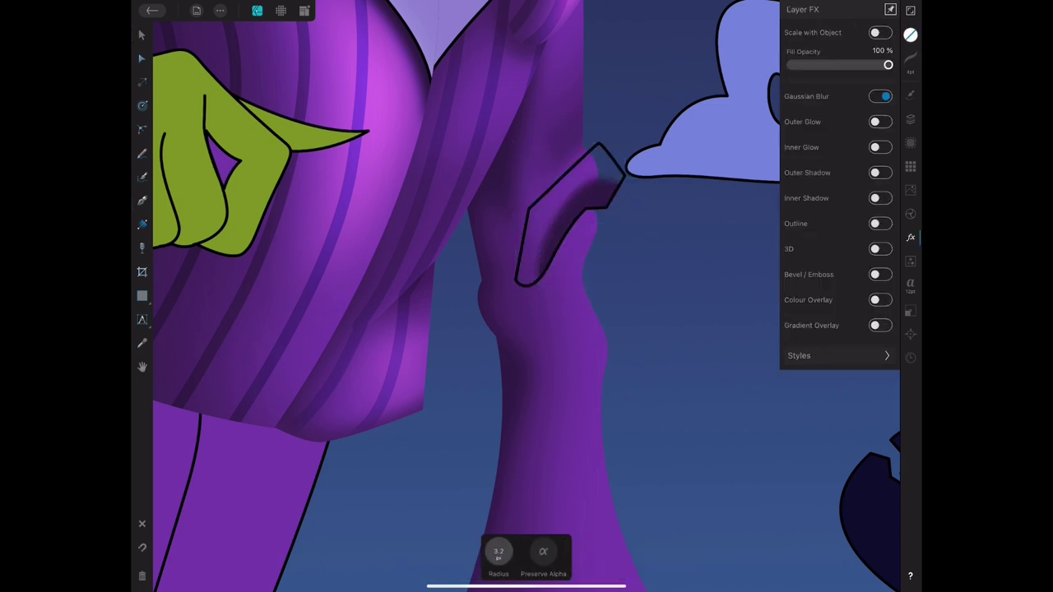
click(568, 197)
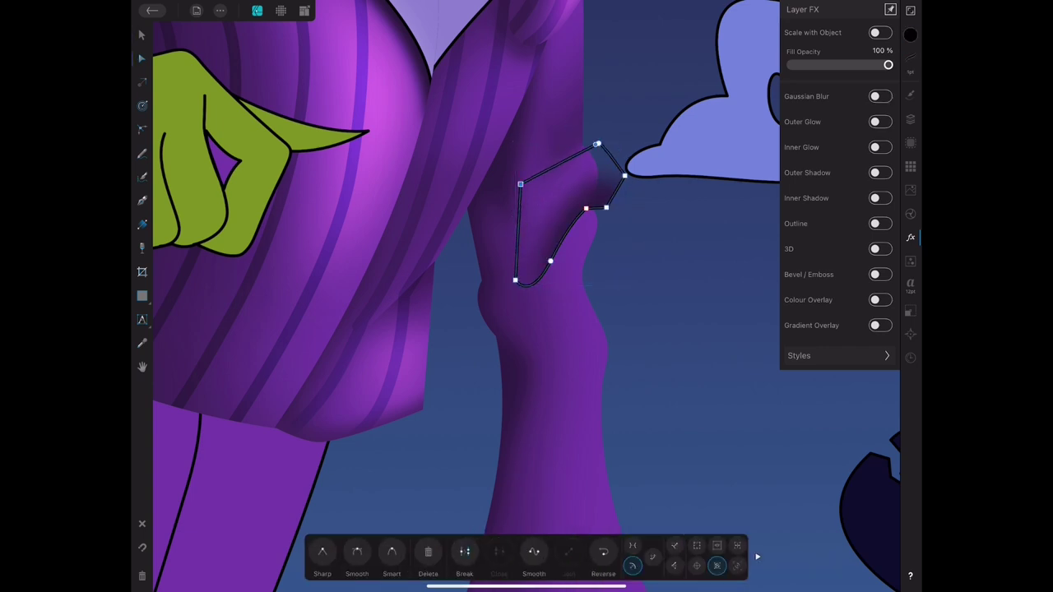
key(v)
click(911, 34)
drag(856, 125, 793, 125)
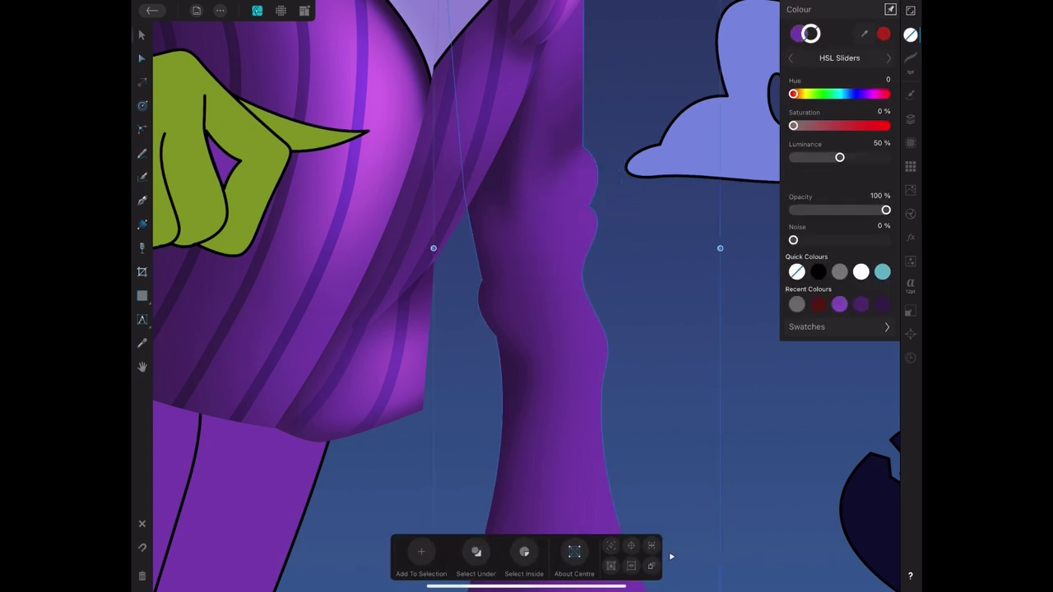
click(570, 214)
click(911, 119)
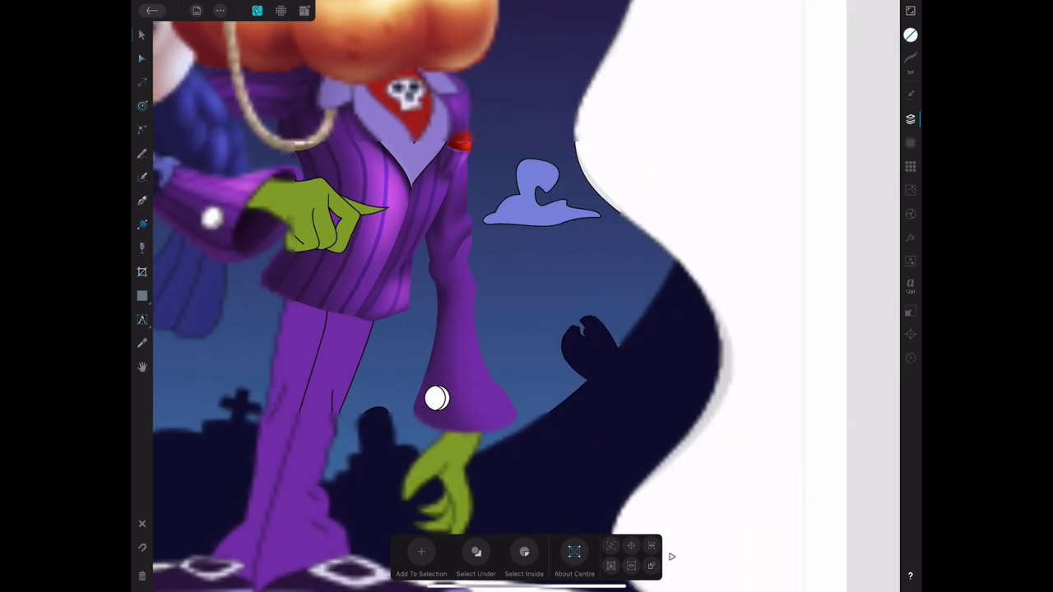
mouse_move(514, 591)
mouse_down()
mouse_move(506, 492)
mouse_move(446, 370)
mouse_move(404, 383)
mouse_up()
Draw a dark purple gradient shading shape across the trouser leg at 50% opacity.
key(n)
drag(530, 295, 542, 310)
click(598, 334)
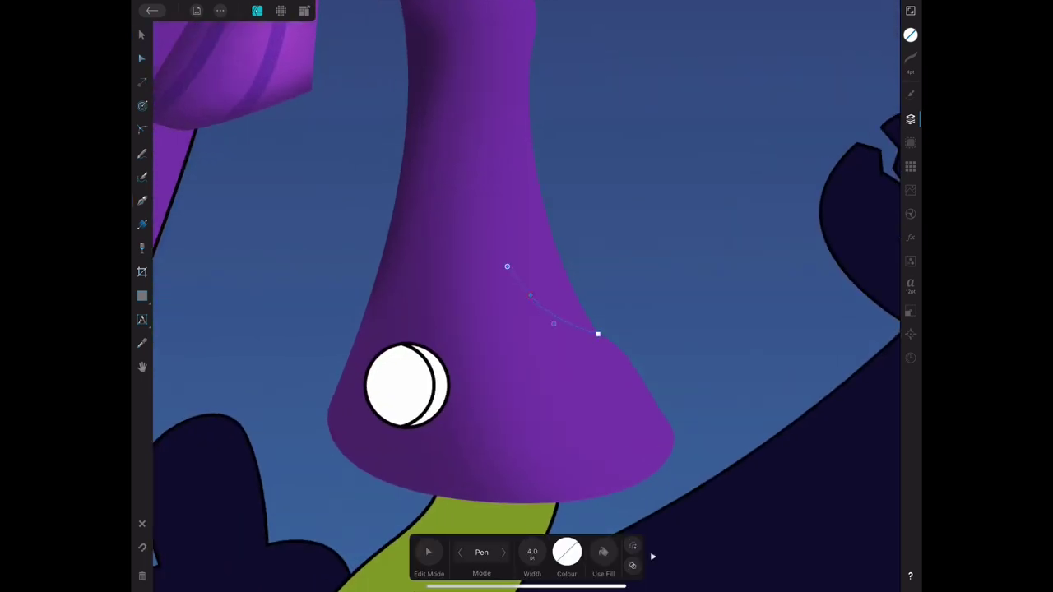
click(911, 34)
click(860, 304)
click(142, 223)
drag(562, 254, 529, 306)
key(v)
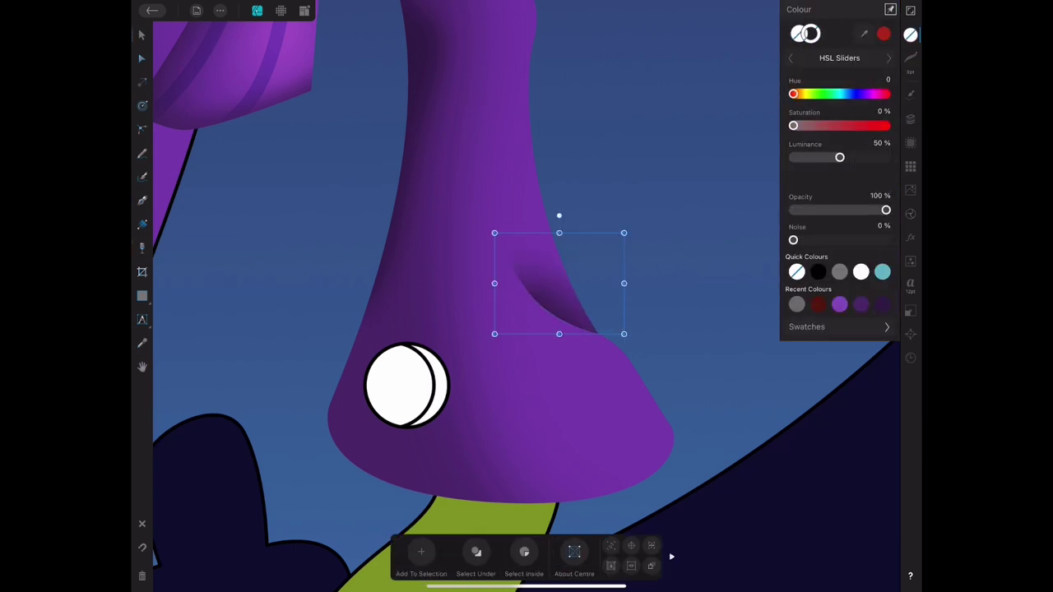
key(5)
scroll(526, 297, down, 5)
scroll(526, 296, up, 5)
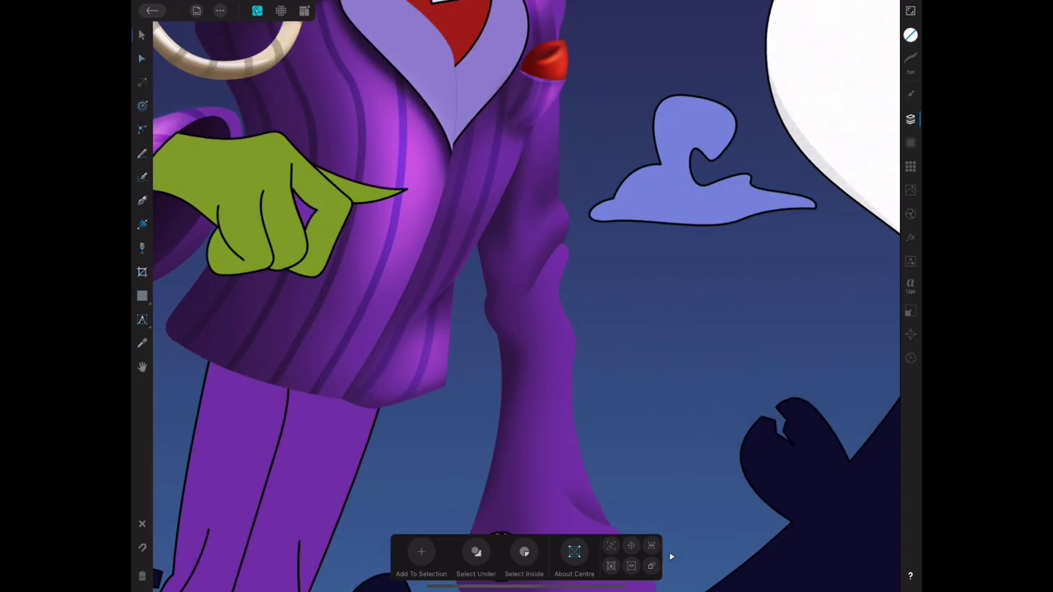
Pen-draw a white highlight curve on the sleeve, blended in Overlay with Gaussian Blur.
key(p)
click(531, 273)
click(575, 220)
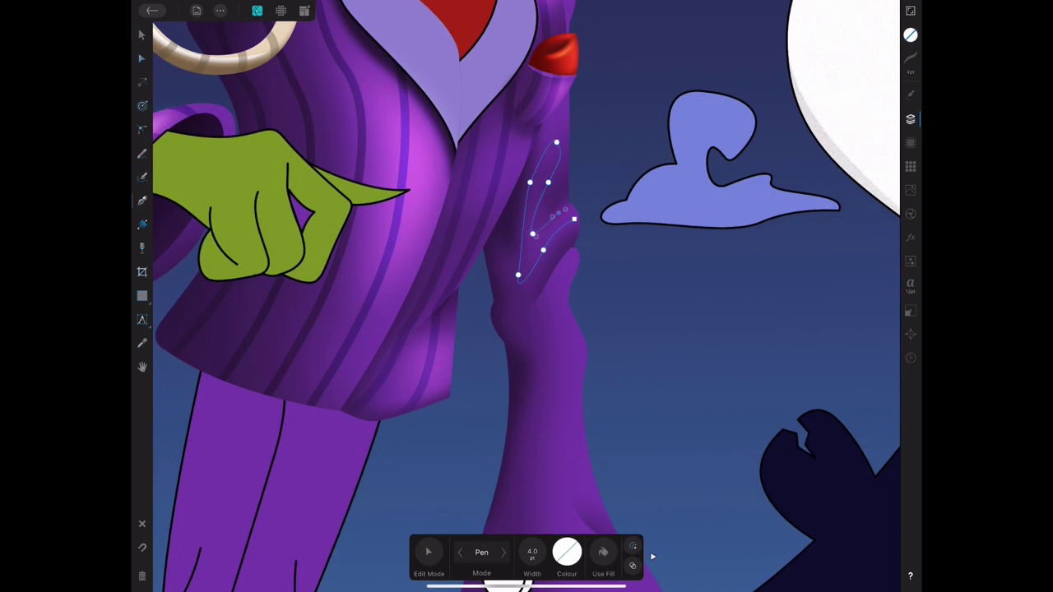
click(142, 34)
click(910, 34)
click(836, 270)
click(825, 96)
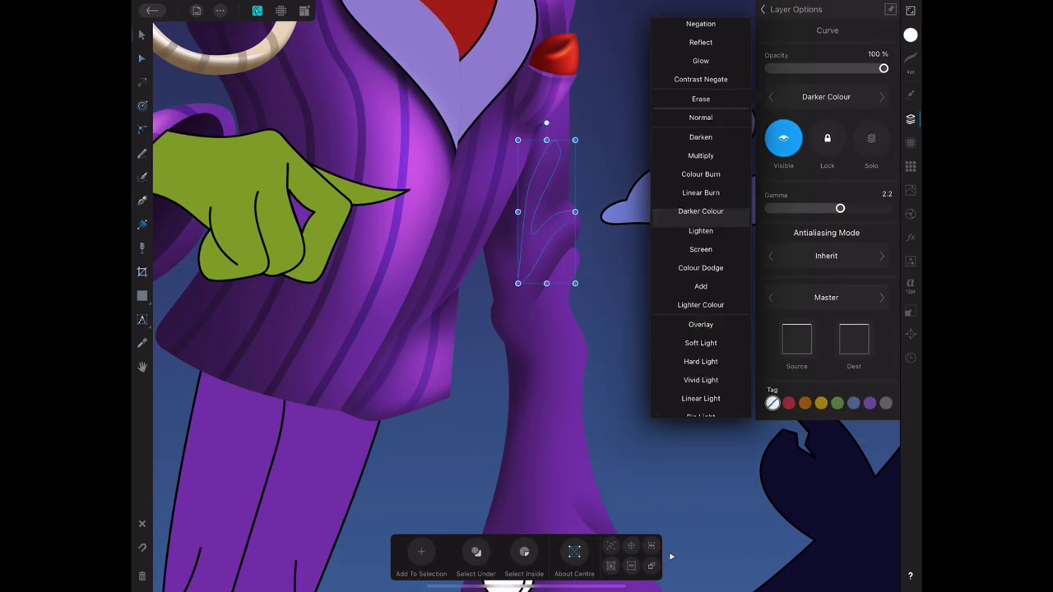
click(700, 304)
click(701, 324)
click(910, 238)
click(881, 97)
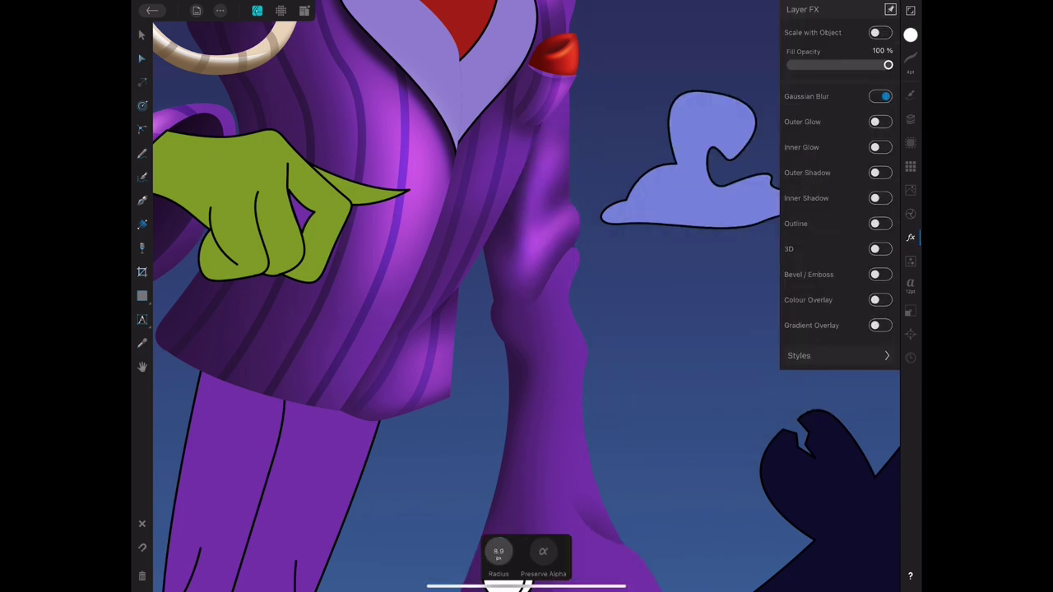
Add a white Gaussian-blurred highlight on the lower trouser leg with its top faded out.
key(p)
scroll(455, 436, down, 4)
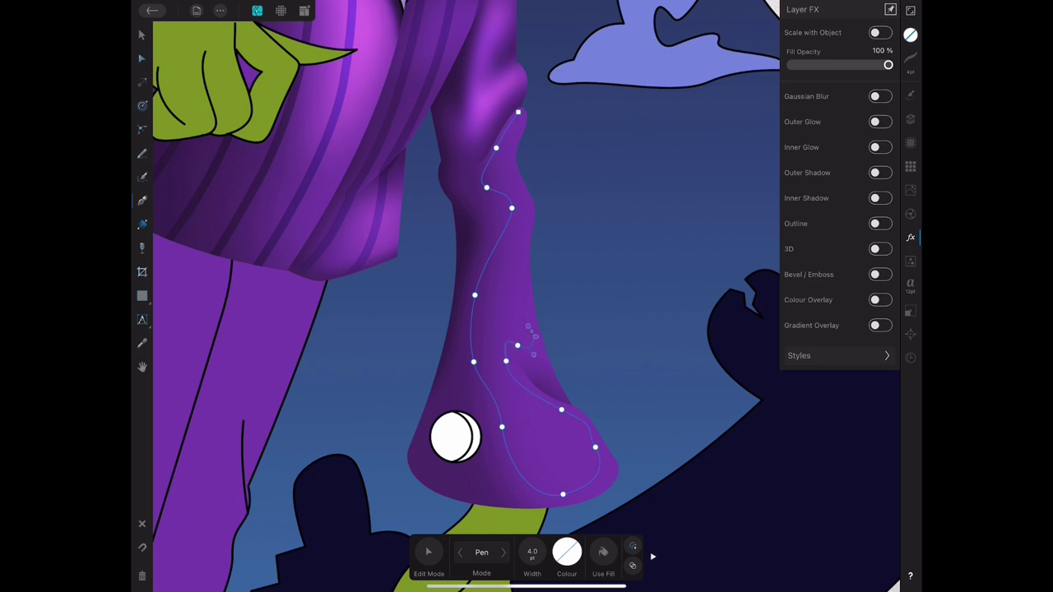
click(518, 112)
click(911, 34)
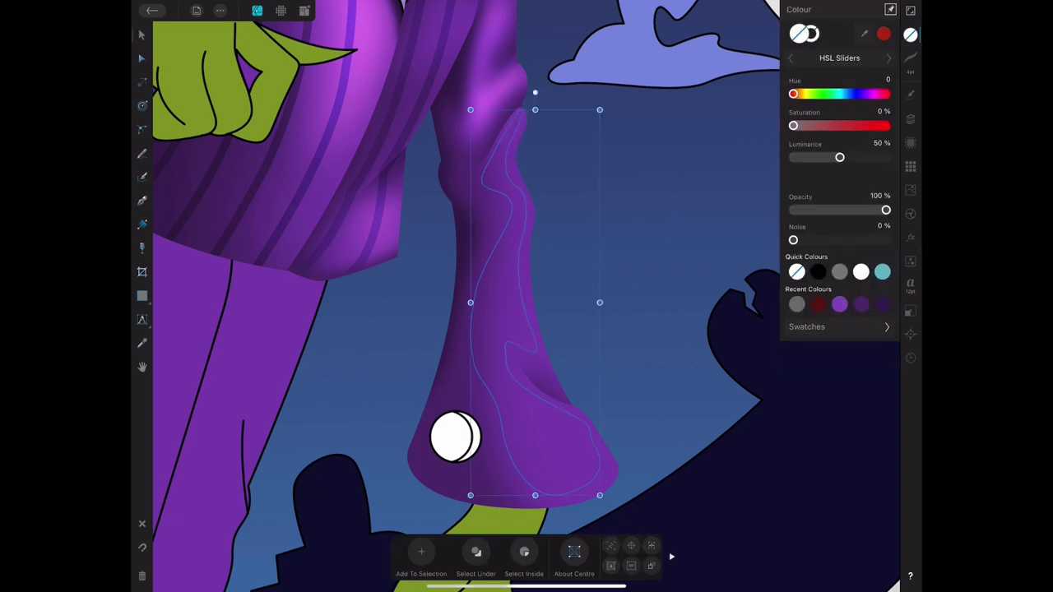
click(855, 271)
click(911, 238)
click(884, 96)
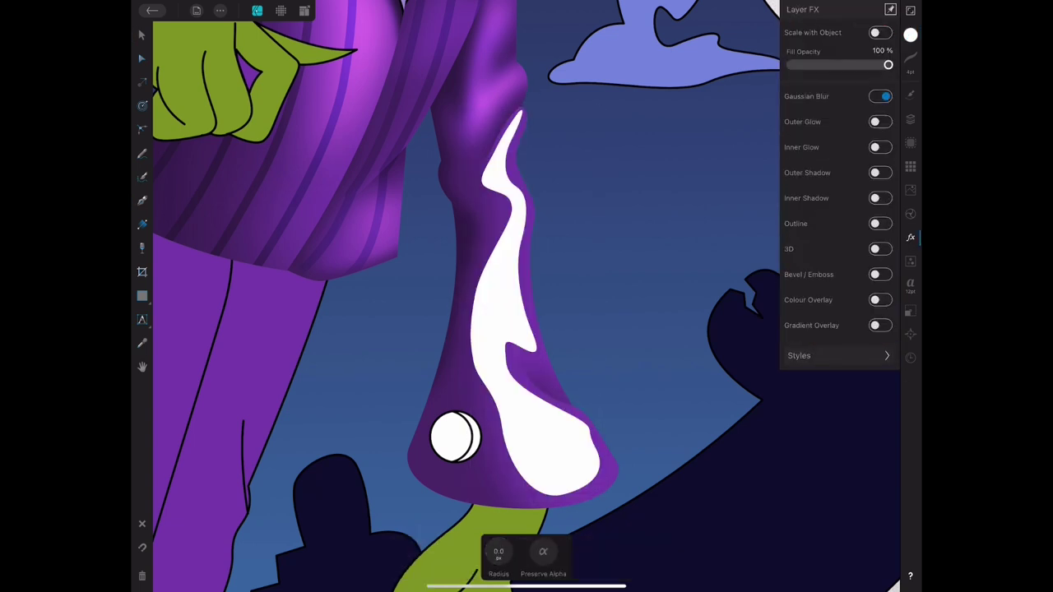
click(141, 248)
drag(468, 291, 468, 253)
Blur the white jacket stroke by 9.9 px and set it to Overlay blending.
click(142, 34)
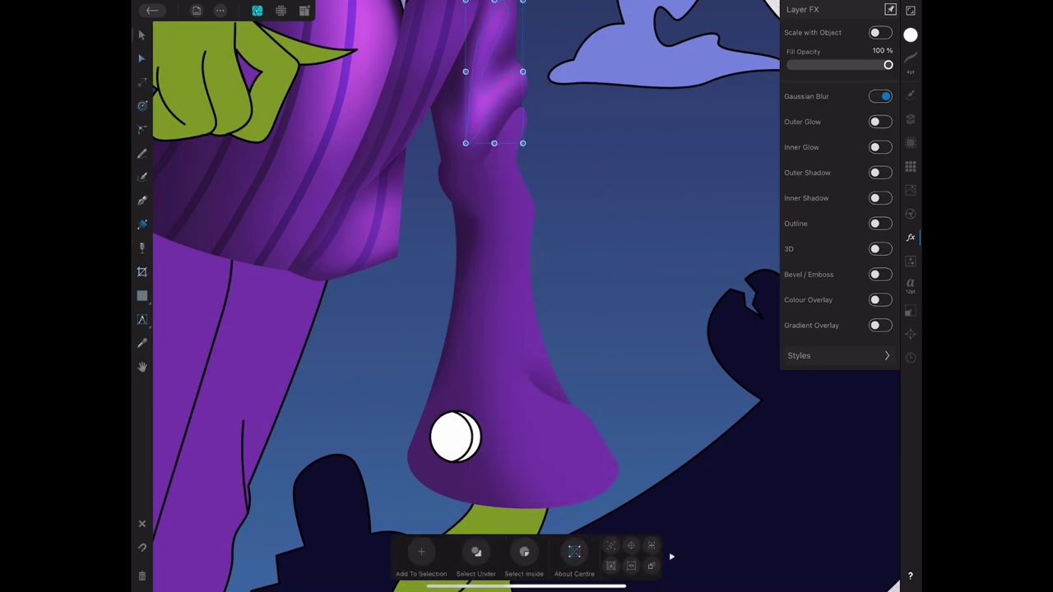
click(910, 119)
click(826, 96)
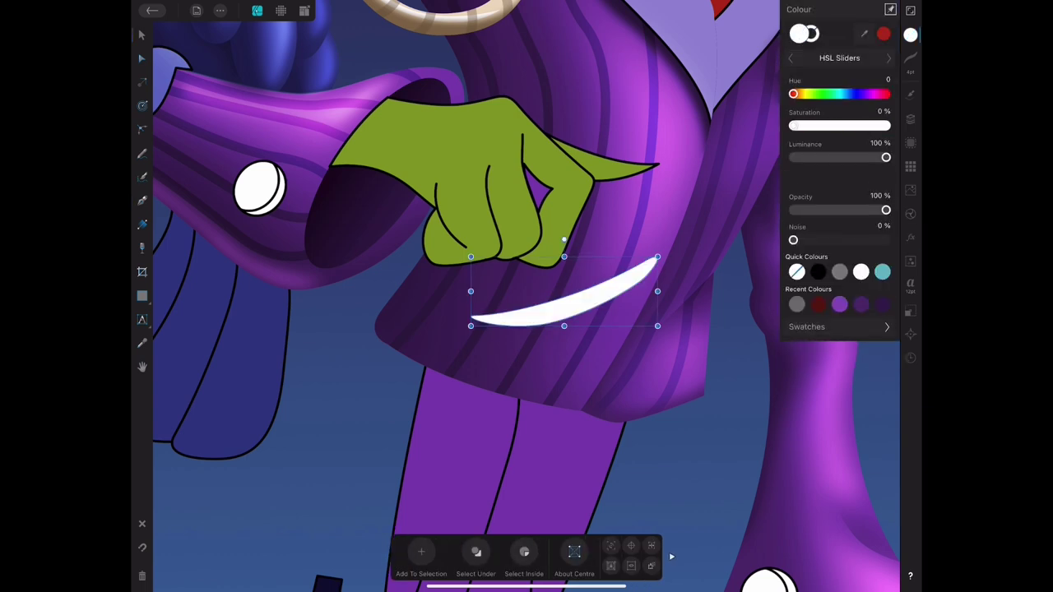
drag(499, 552, 526, 552)
click(826, 97)
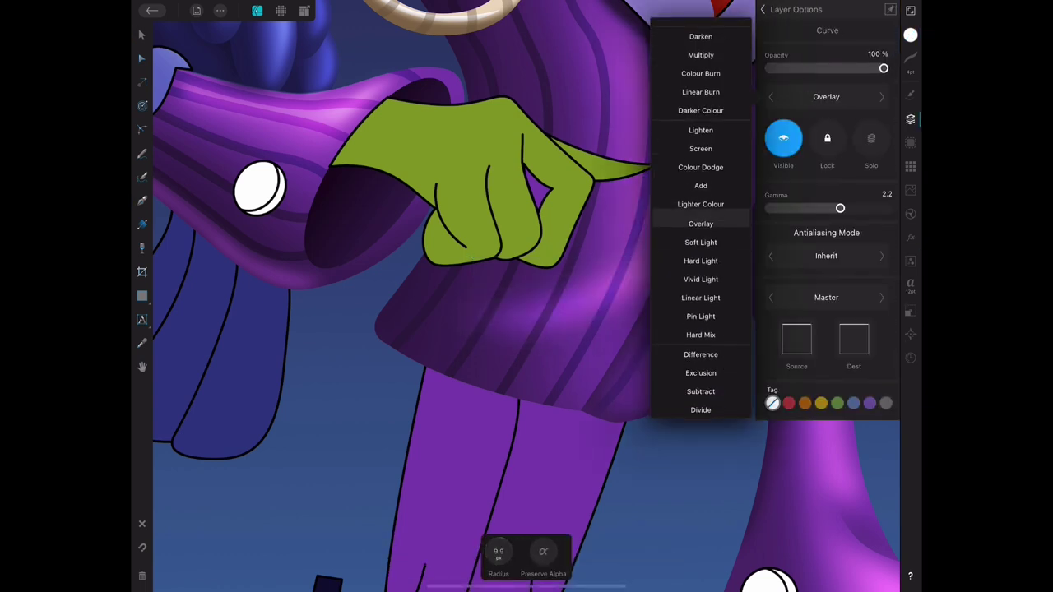
click(701, 221)
click(141, 35)
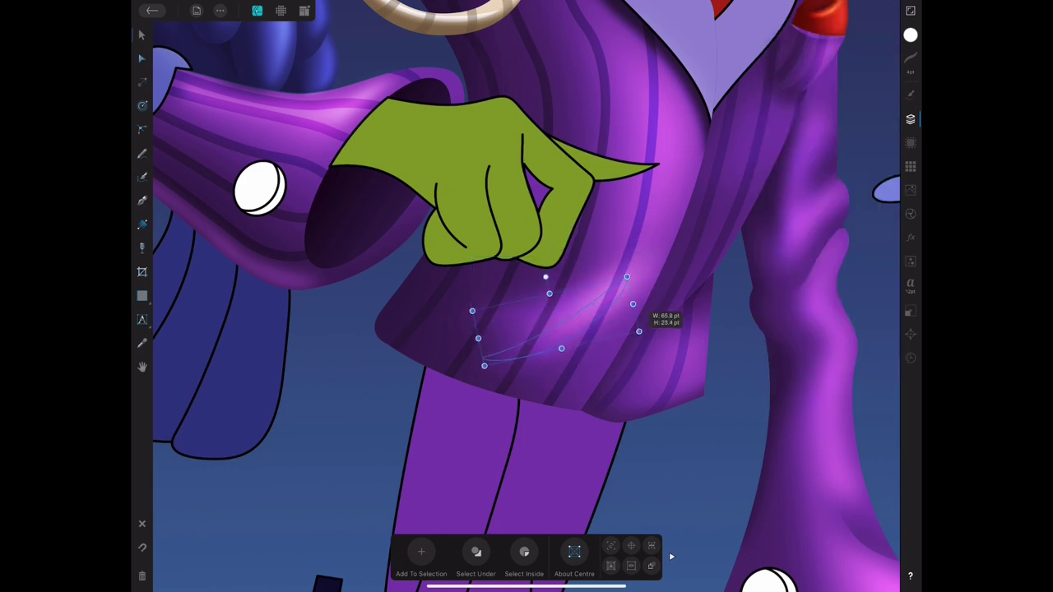
click(911, 237)
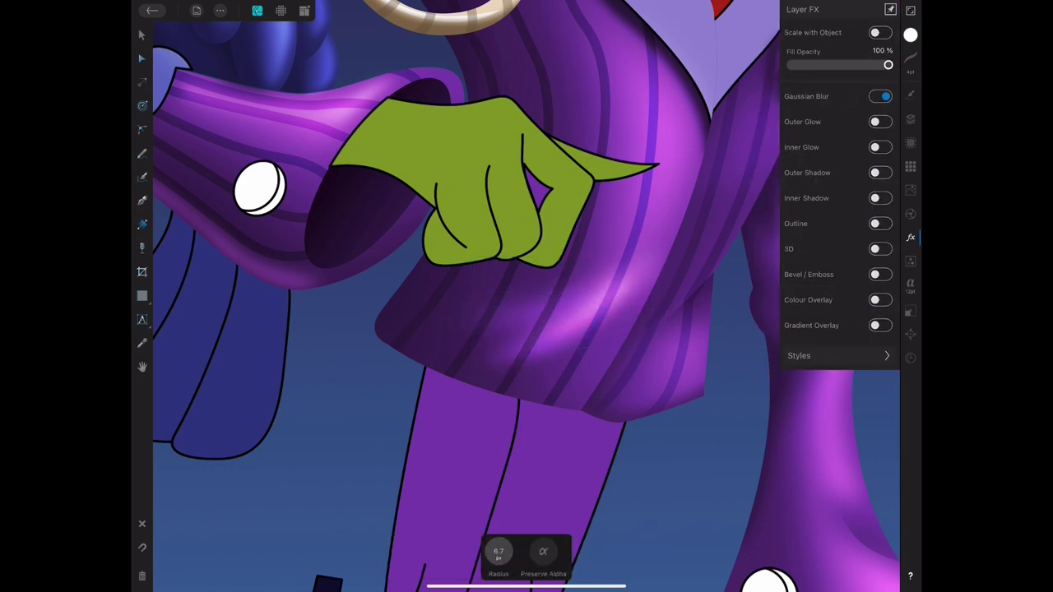
key(v)
scroll(526, 296, down, 5)
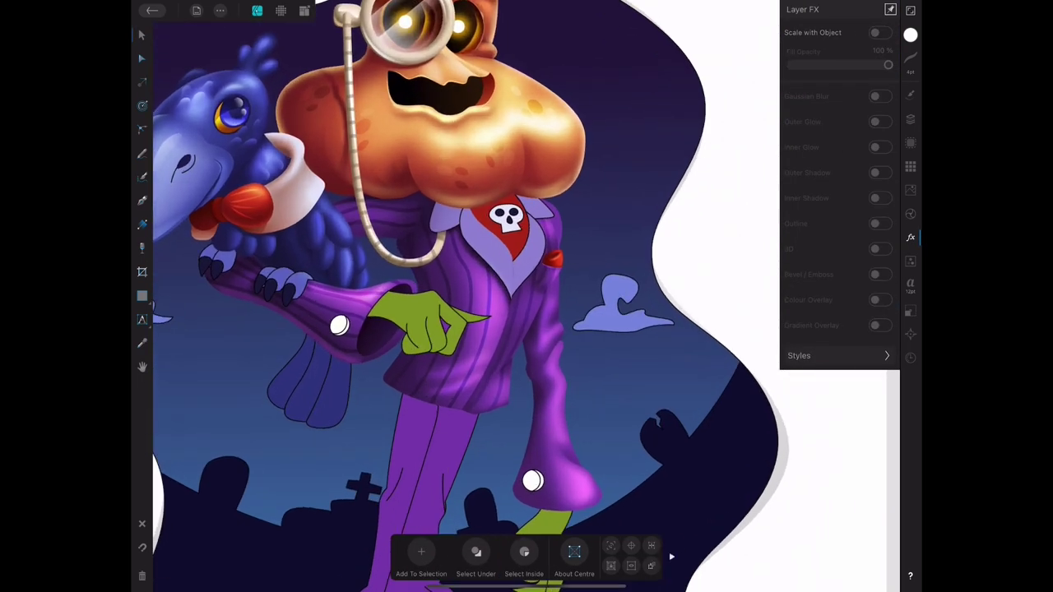
scroll(527, 296, up, 5)
Lower the skull badge's saturation and luminance and offset a dark red shadow copy.
click(547, 239)
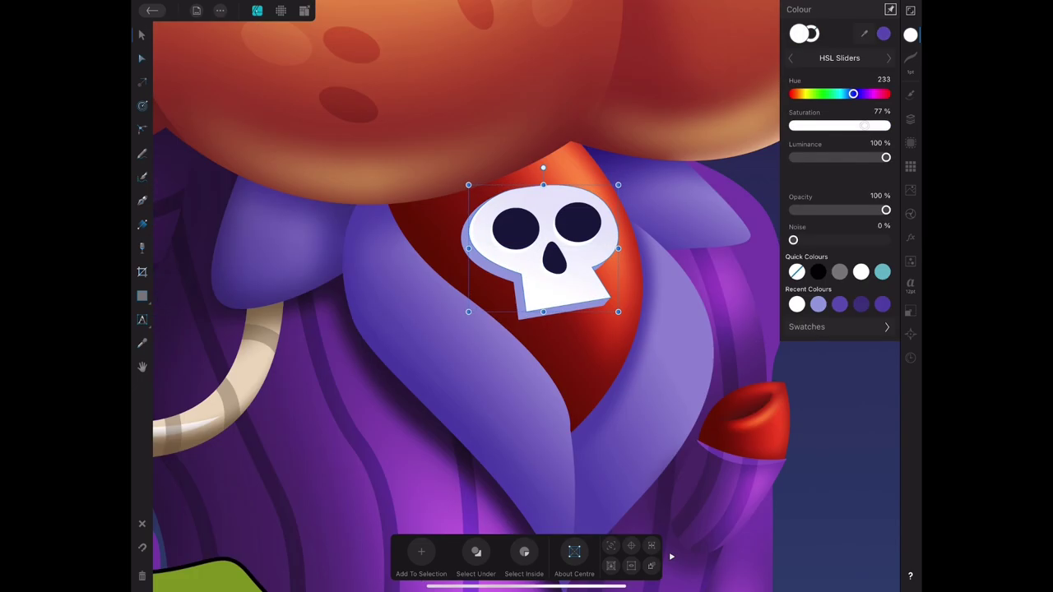
click(142, 224)
drag(558, 212, 530, 289)
drag(864, 125, 840, 126)
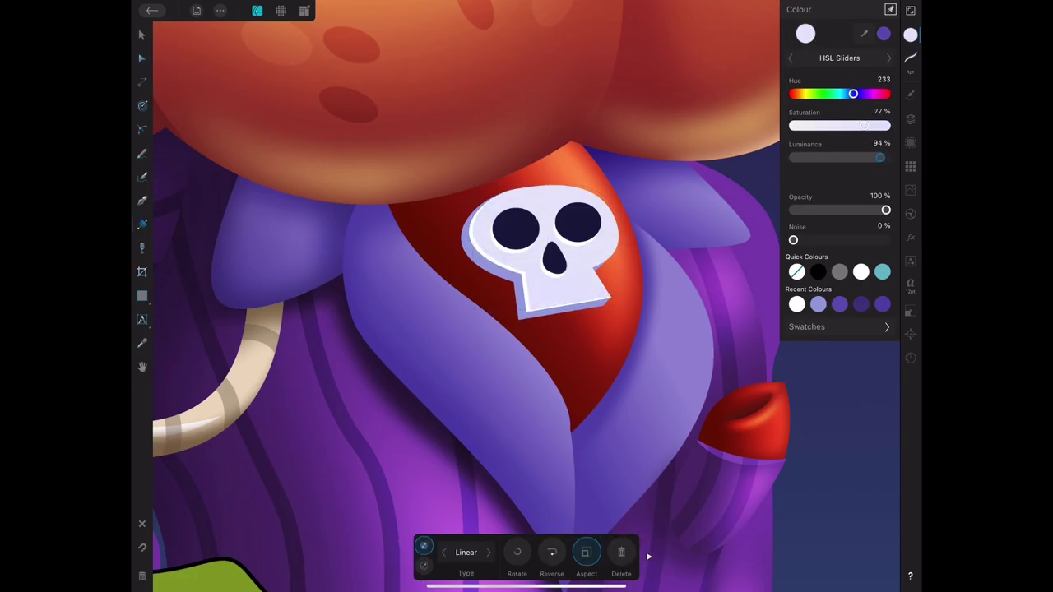
key(v)
drag(886, 157, 861, 157)
scroll(527, 296, down, 5)
scroll(526, 296, up, 5)
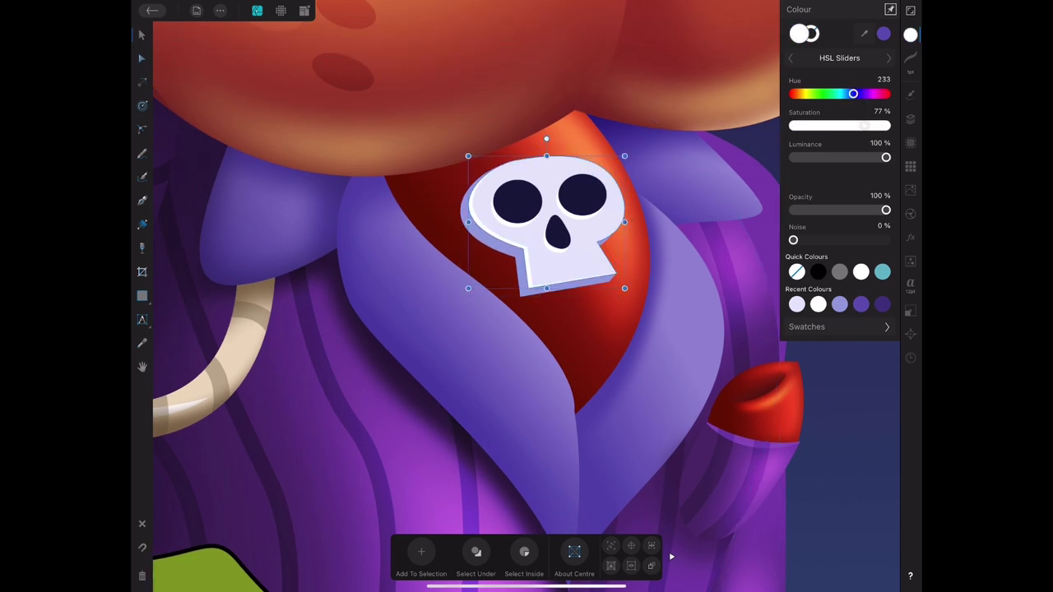
drag(546, 222, 530, 243)
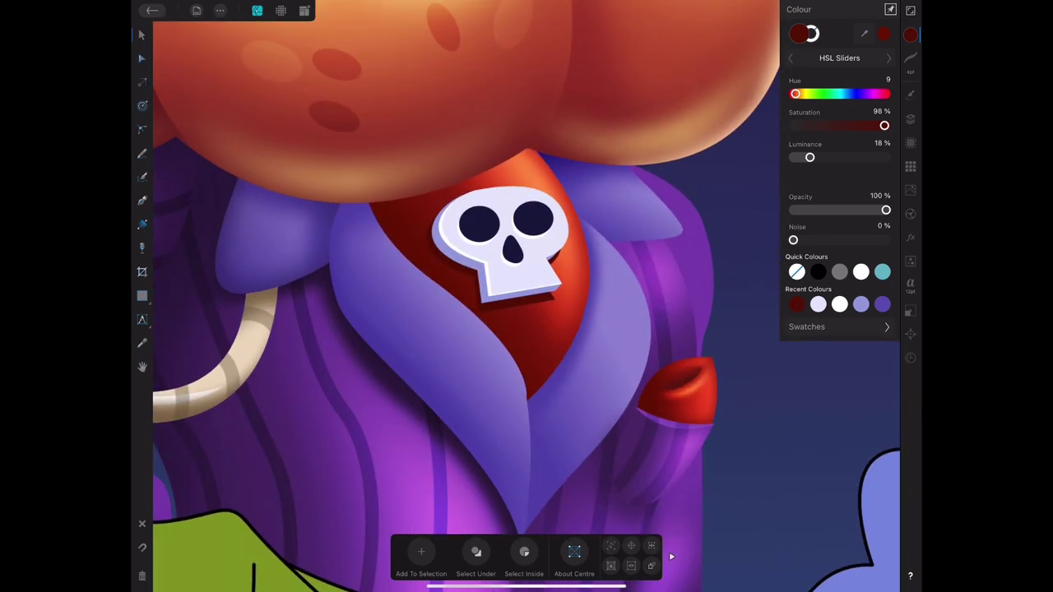
Pen-draw a highlight curve along the tie's tip and select it.
key(p)
drag(529, 161, 562, 204)
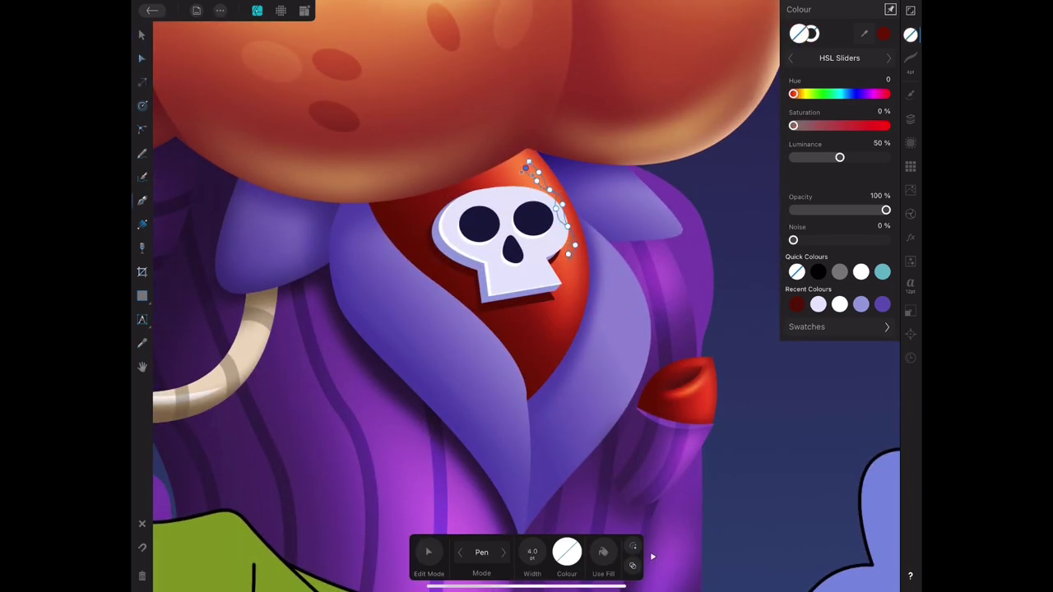
key(v)
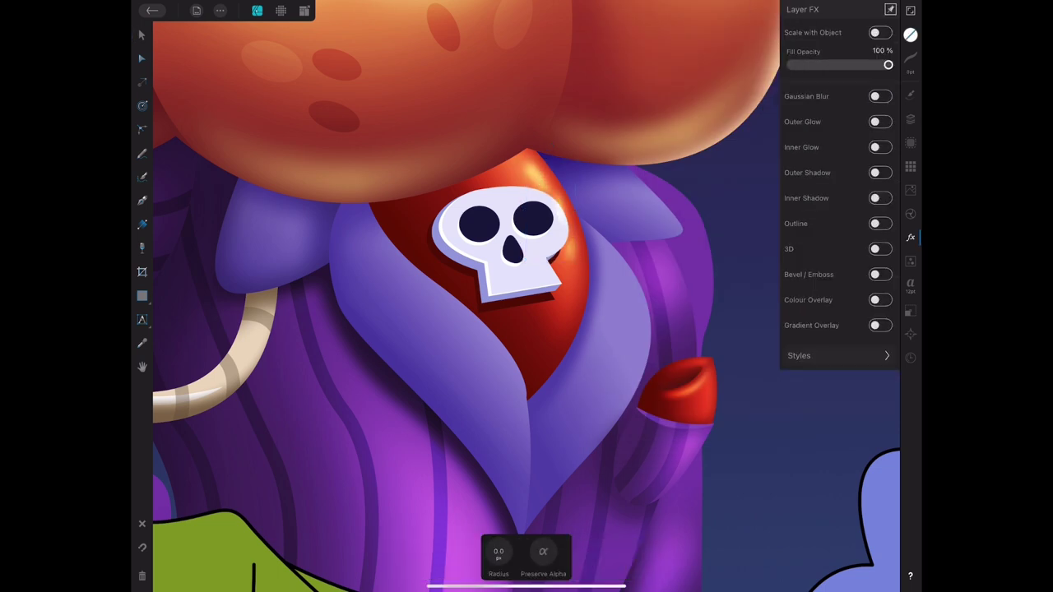
click(549, 210)
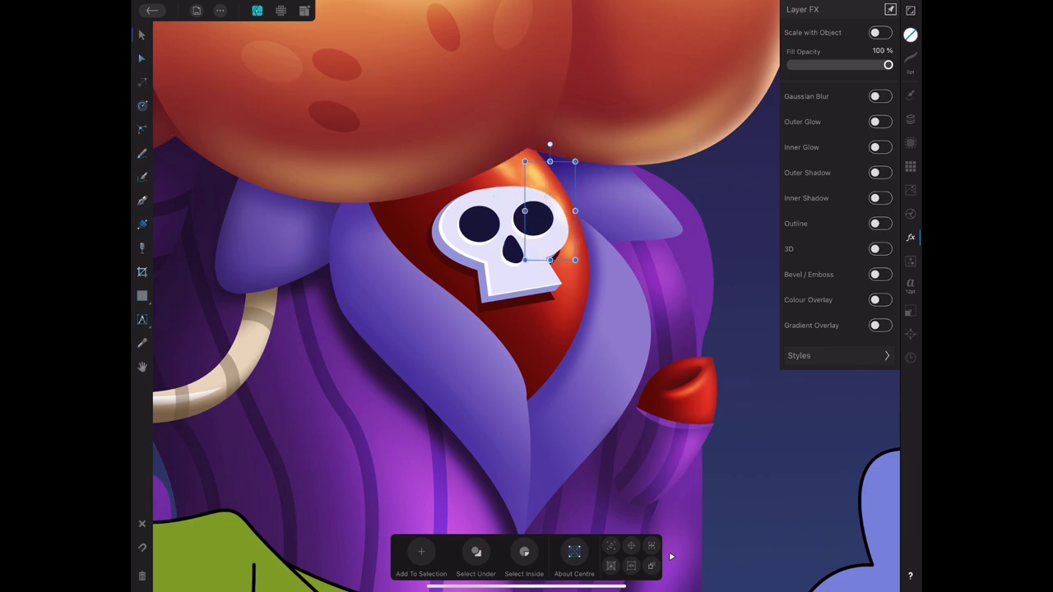
scroll(526, 296, down, 2)
scroll(541, 285, down, 5)
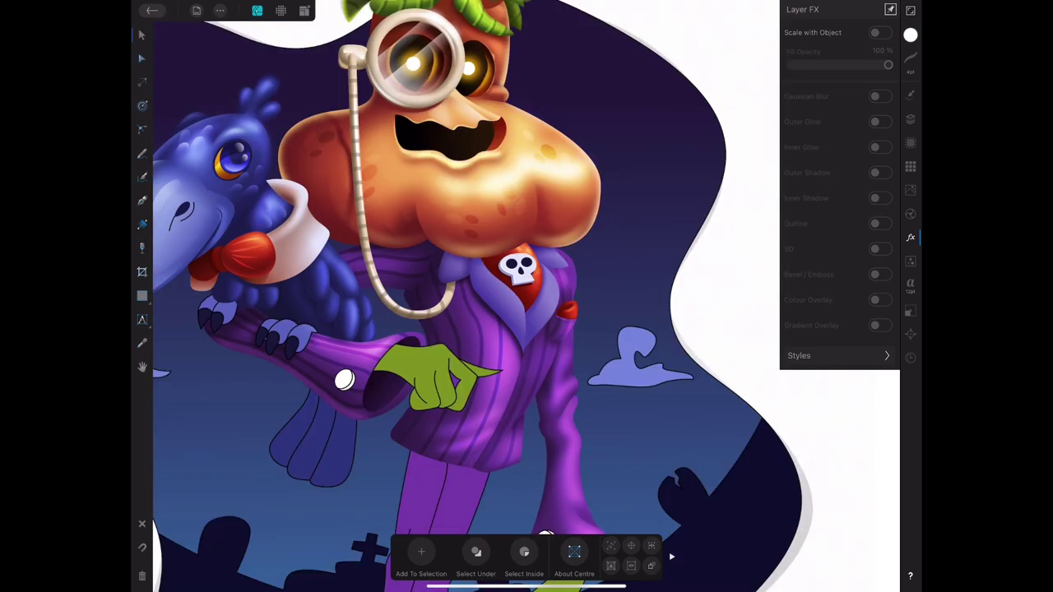
Pen-draw a white lapel curve in Overlay, fade it, and blur it by 4.3 px.
scroll(518, 272, up, 5)
click(142, 200)
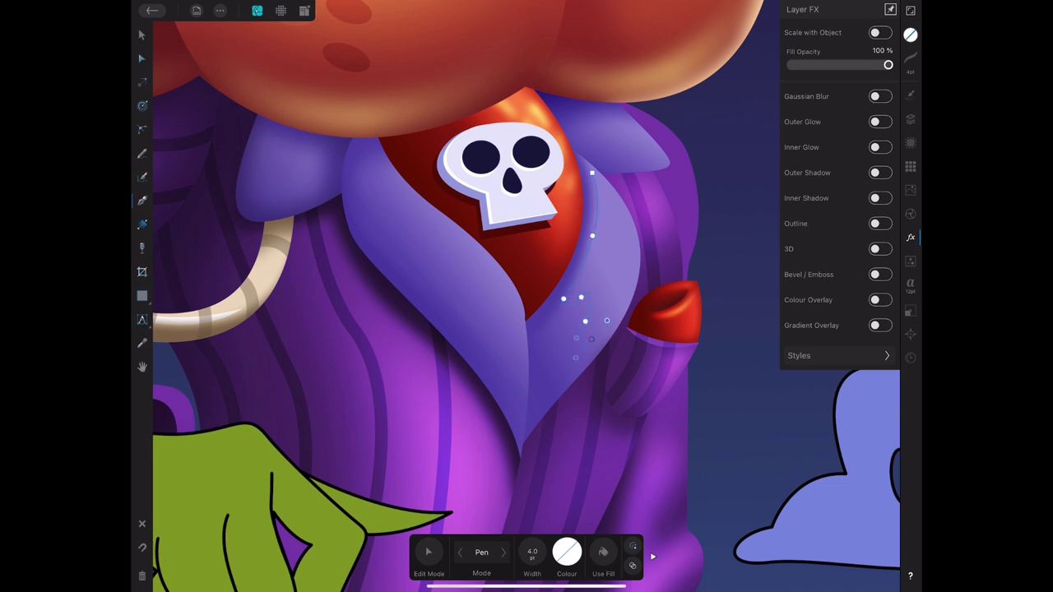
key(v)
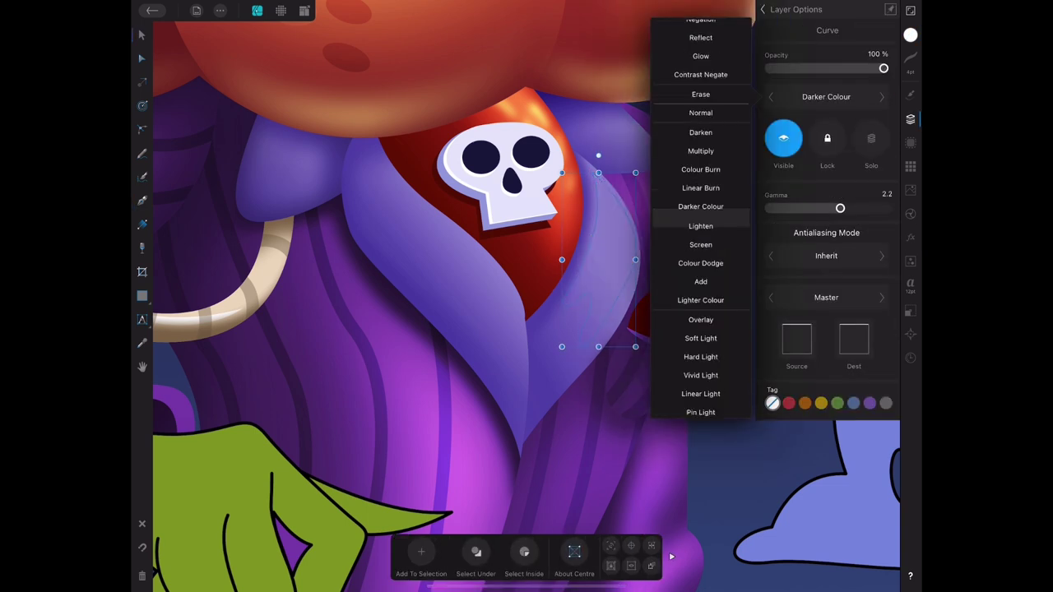
scroll(700, 247, down, 3)
click(700, 207)
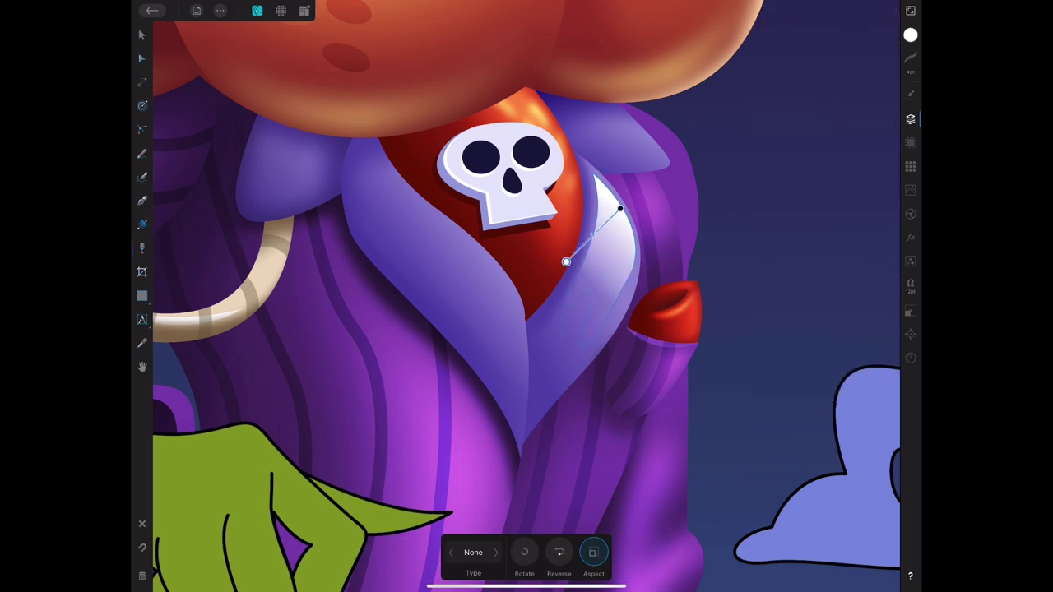
drag(545, 237, 647, 223)
click(910, 237)
drag(498, 551, 526, 551)
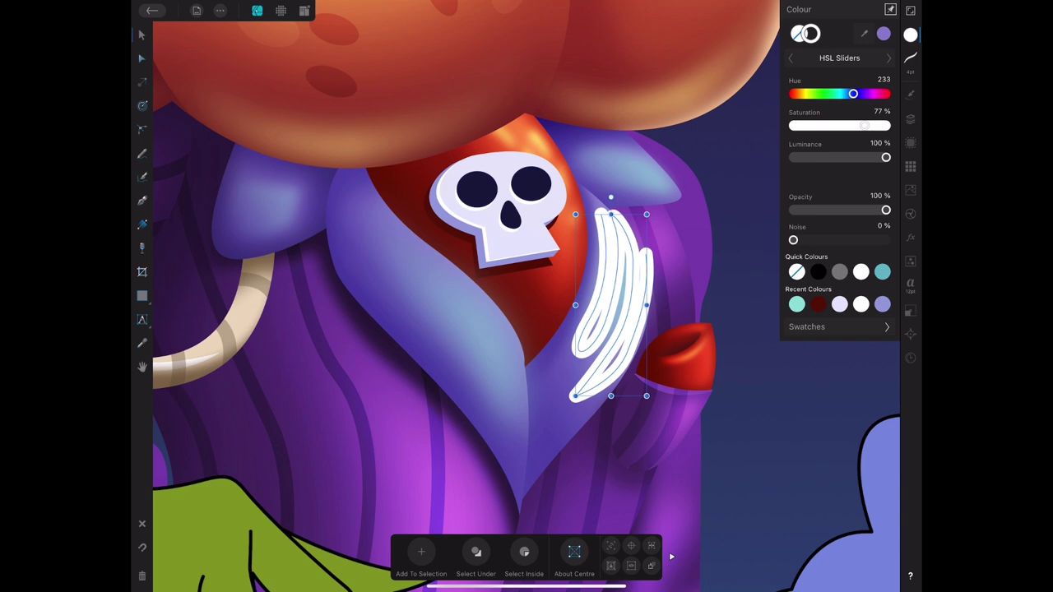
Fade the top of the lapel stripes with transparency and change their blend mode.
key(a)
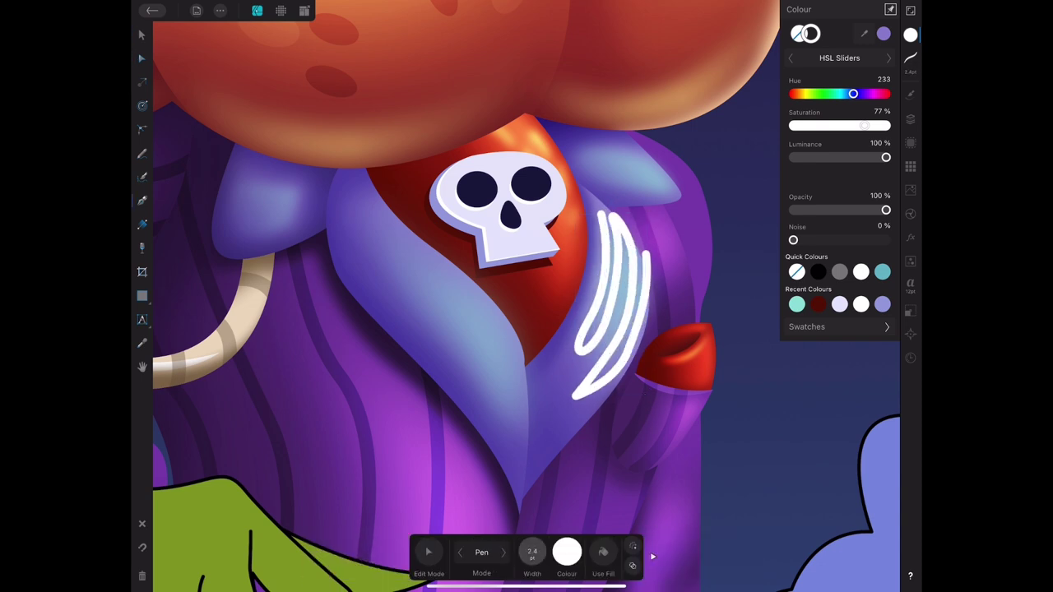
key(y)
drag(629, 247, 629, 210)
drag(592, 338, 623, 240)
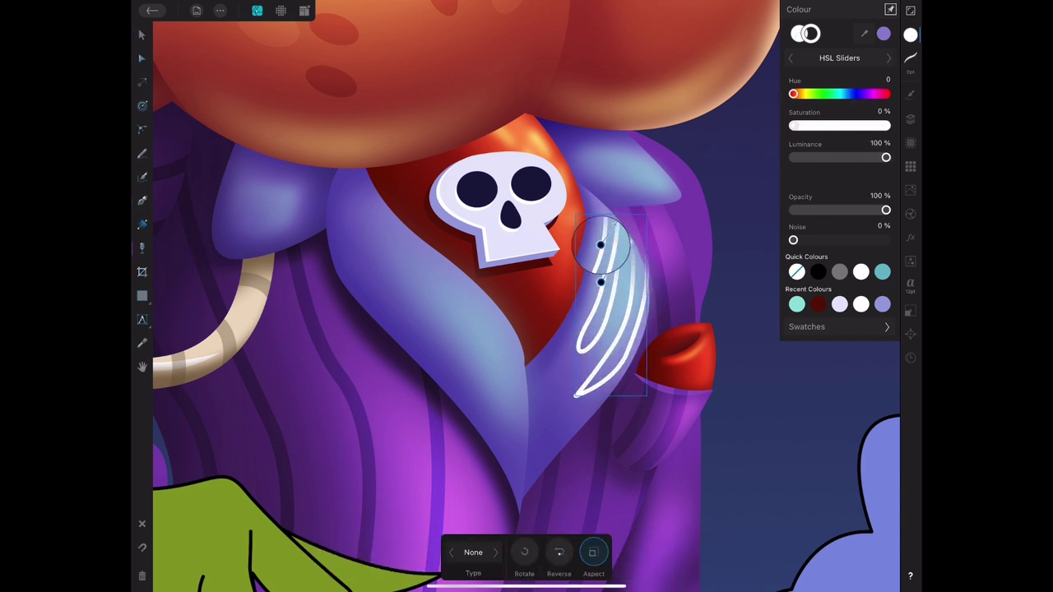
key(v)
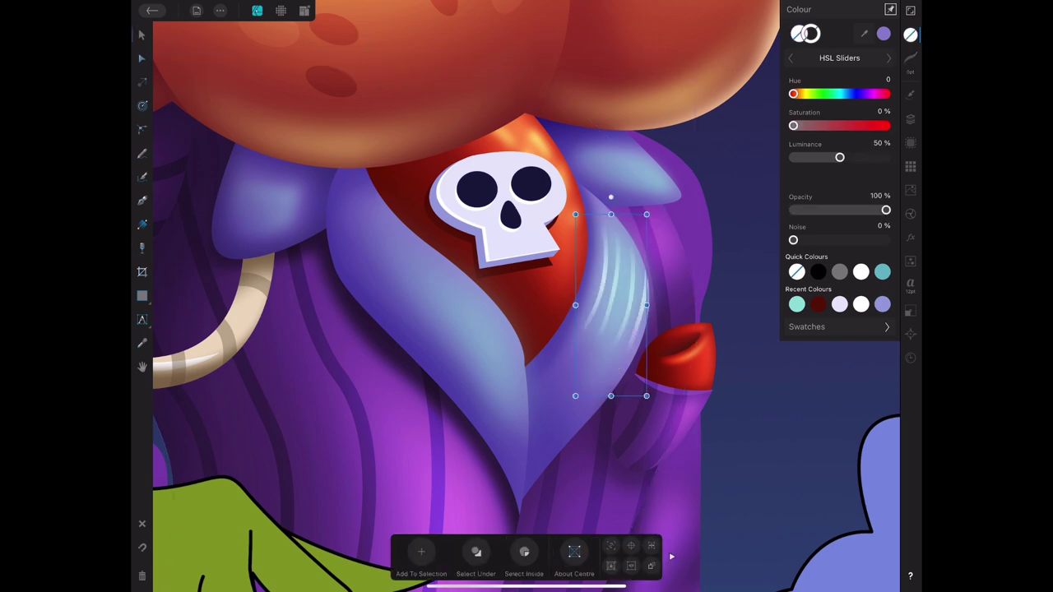
click(700, 214)
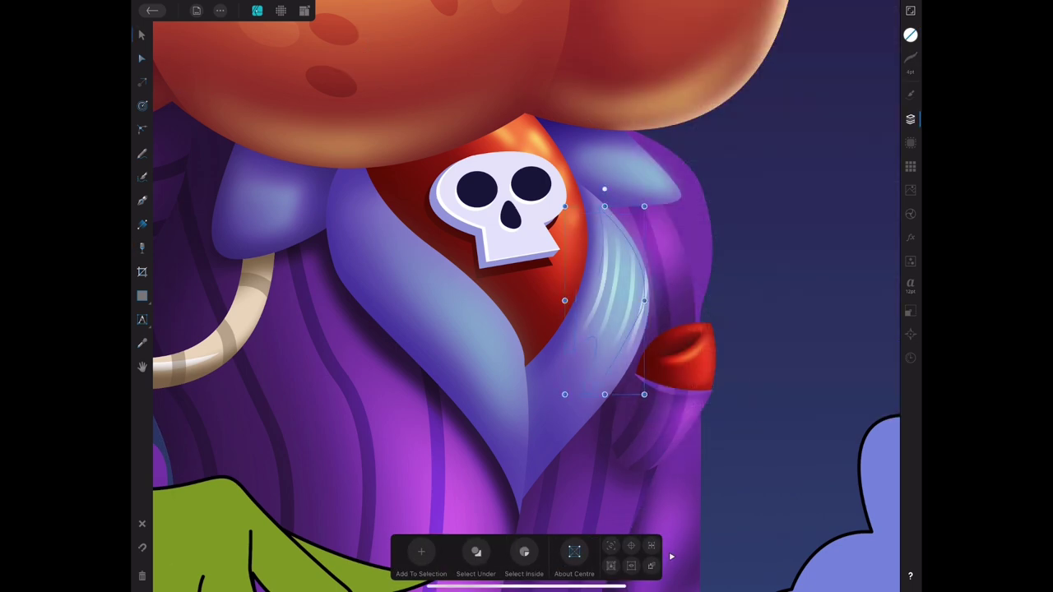
click(782, 247)
Narrow the white stripes to 19.4 pt, set them to 54% opacity, and begin a left-lapel curve.
click(608, 304)
drag(649, 308, 639, 307)
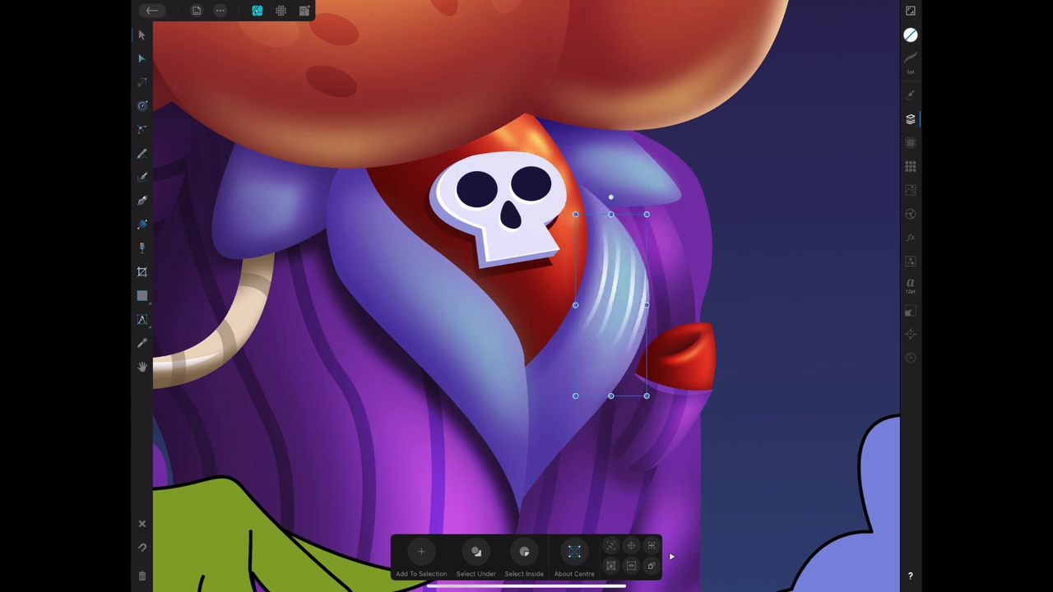
drag(881, 65, 835, 66)
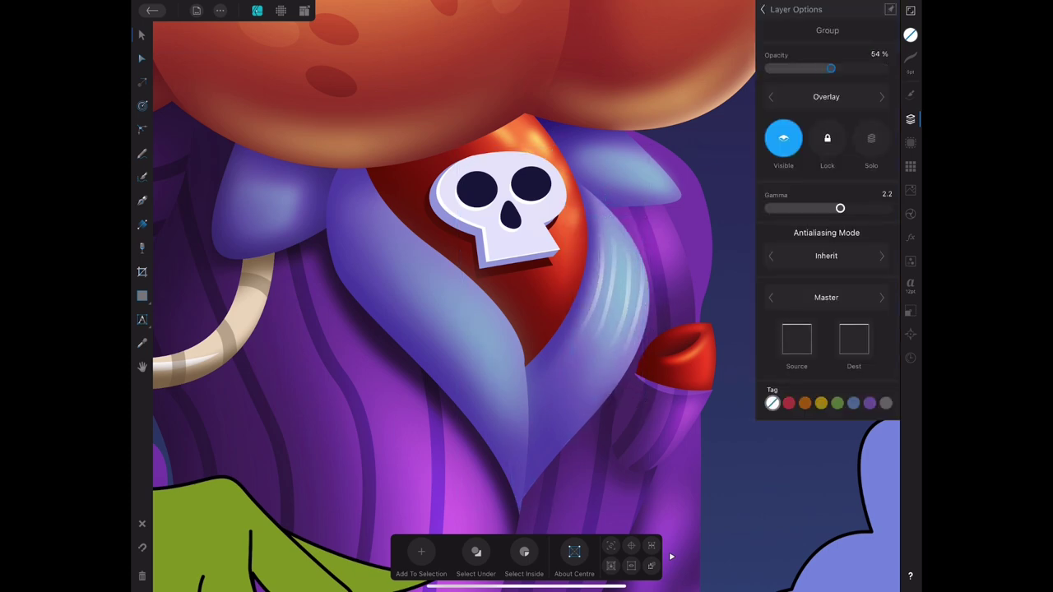
scroll(526, 296, down, 3)
click(141, 200)
drag(461, 204, 510, 261)
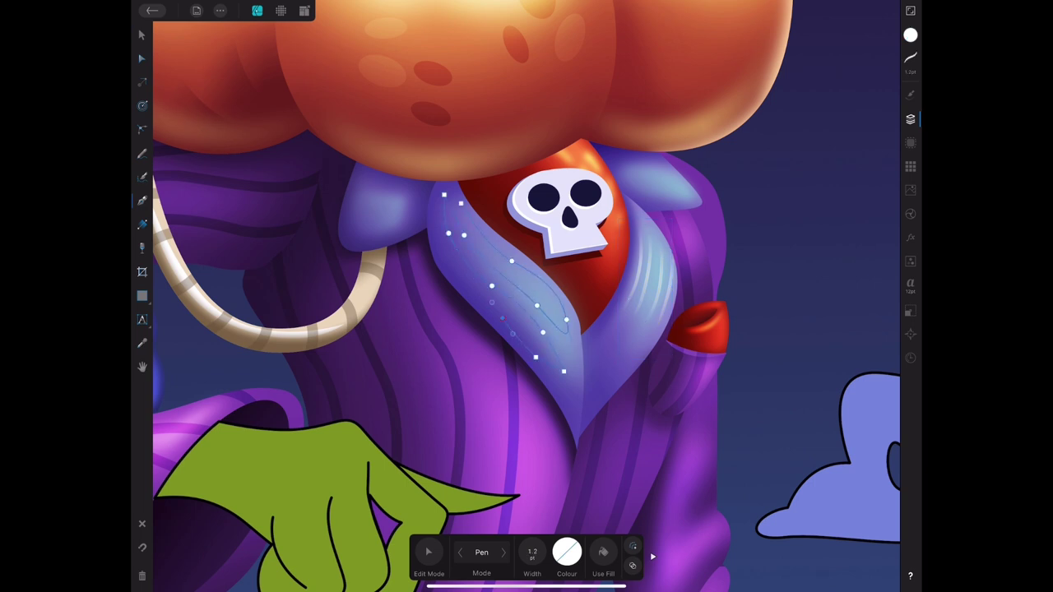
Fade the white left-lapel stripes with a transparency gradient, Overlay at 50% opacity.
click(141, 34)
click(910, 35)
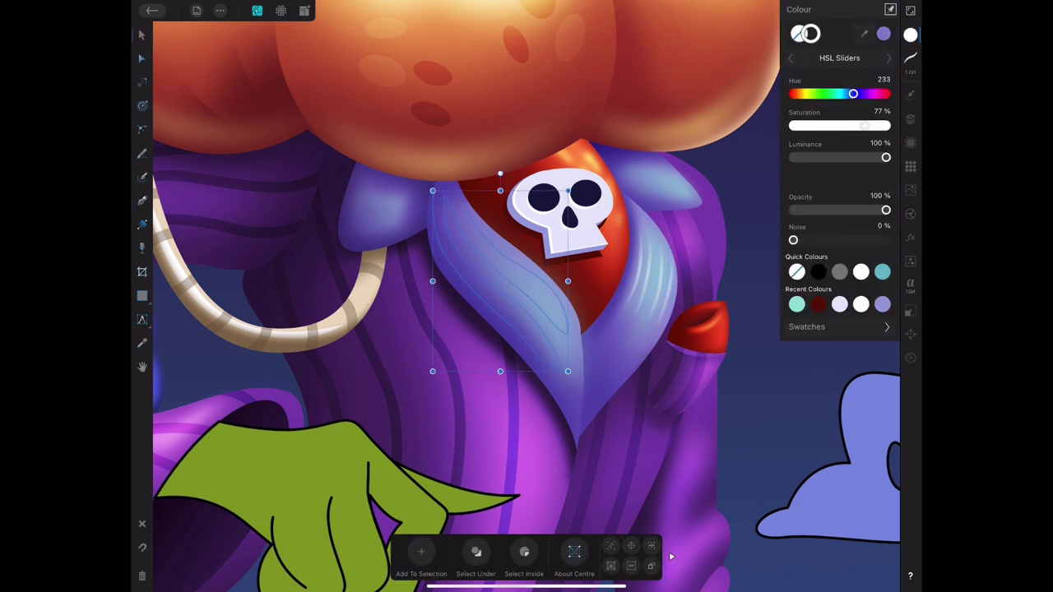
click(142, 246)
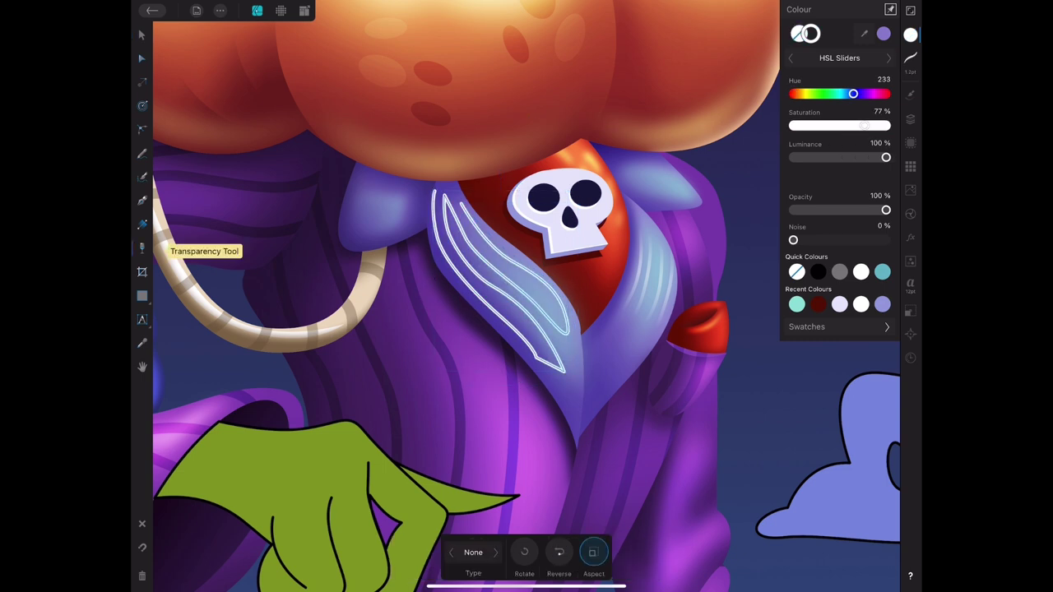
drag(450, 212, 487, 265)
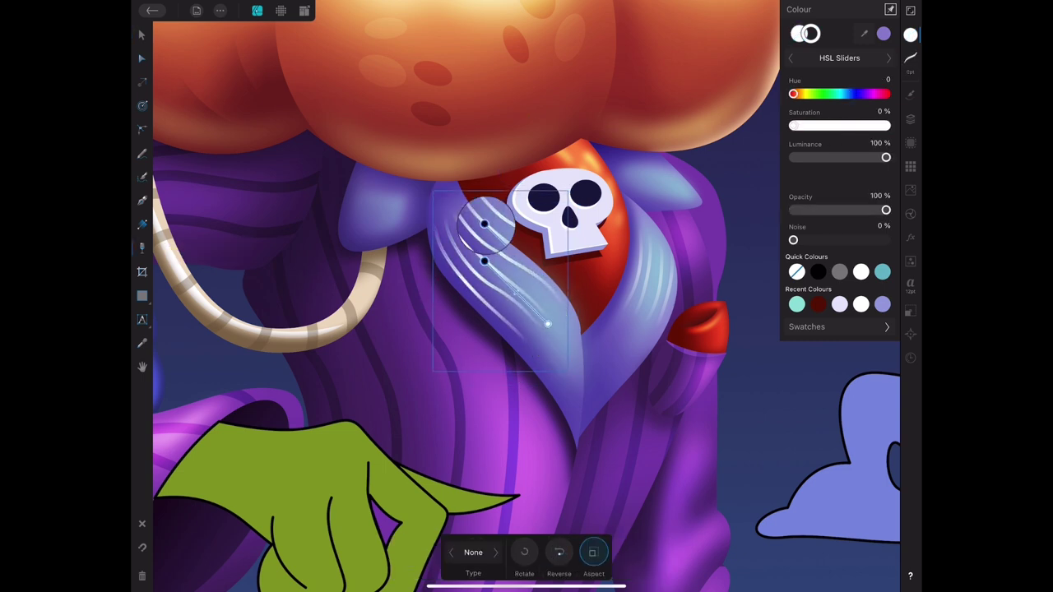
click(142, 34)
click(911, 120)
click(826, 97)
drag(700, 329, 700, 168)
click(700, 285)
drag(883, 68, 826, 68)
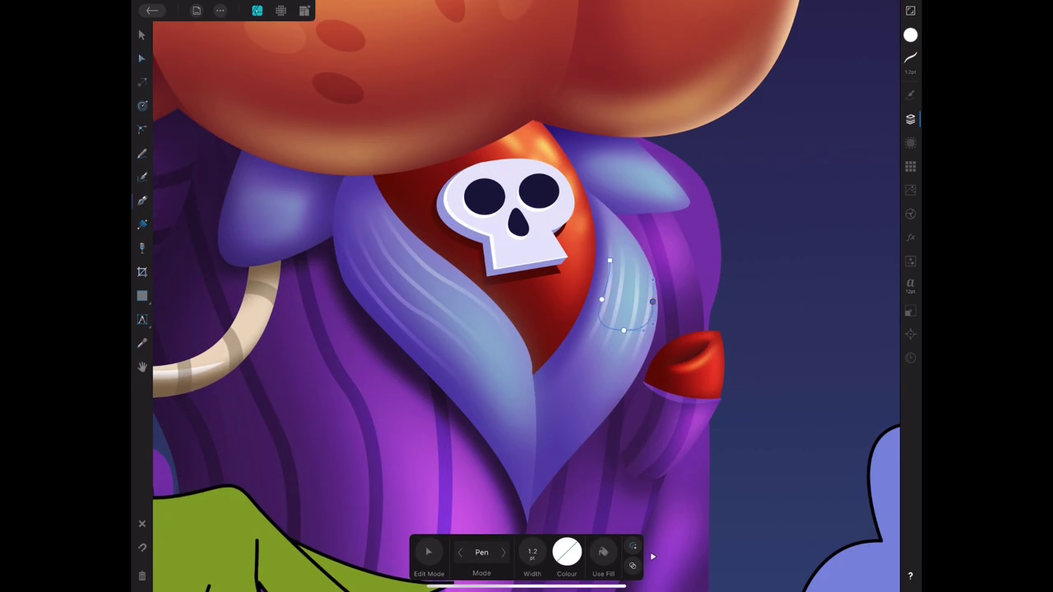
Add white highlight shapes on both lapel folds, softened with about 8 px Gaussian Blur.
click(609, 260)
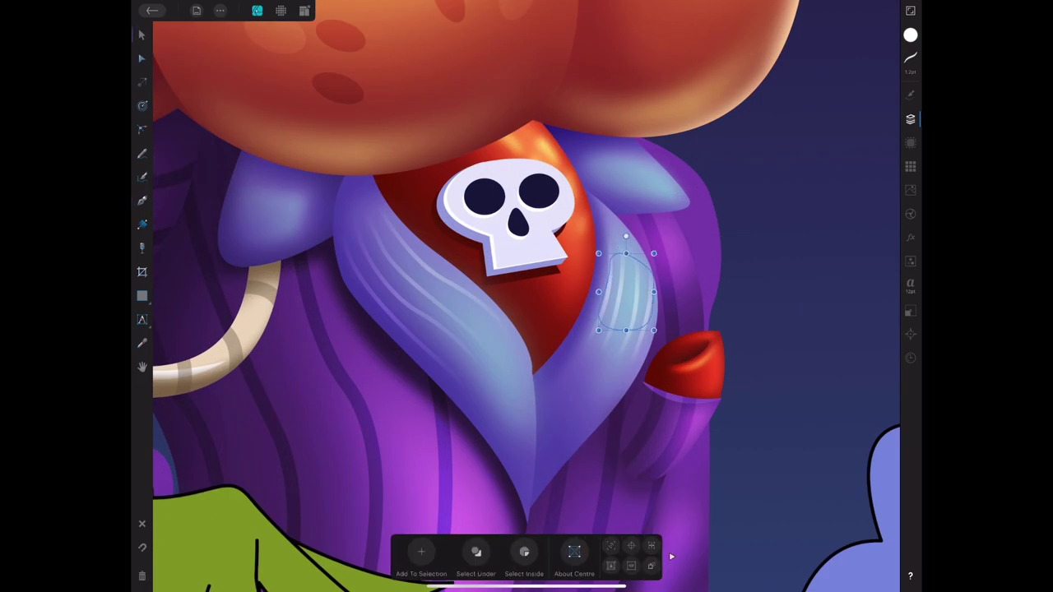
click(141, 34)
click(910, 35)
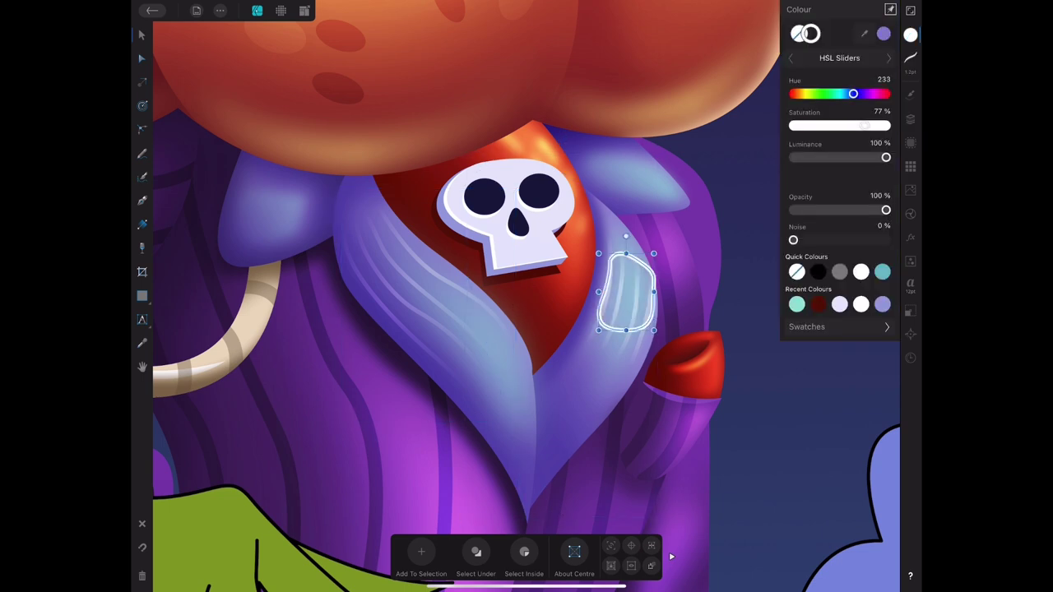
click(839, 301)
click(911, 238)
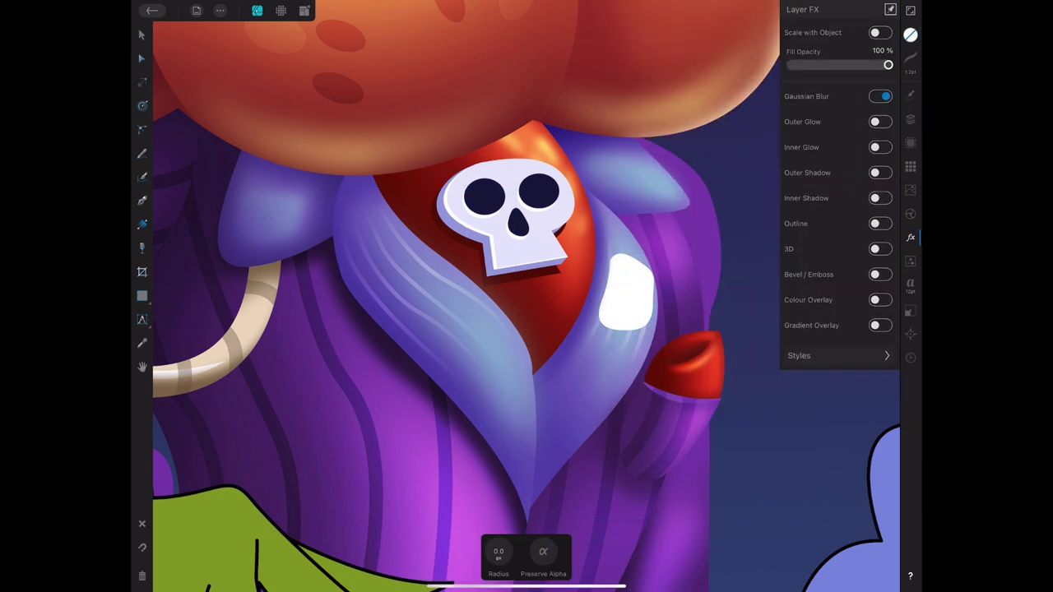
click(881, 96)
drag(498, 551, 526, 551)
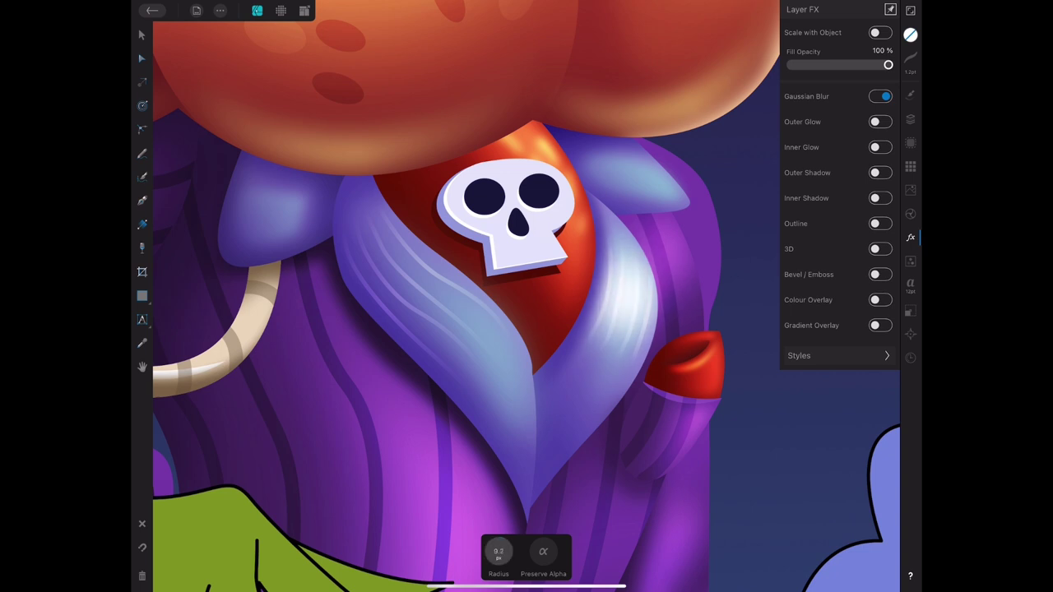
click(625, 292)
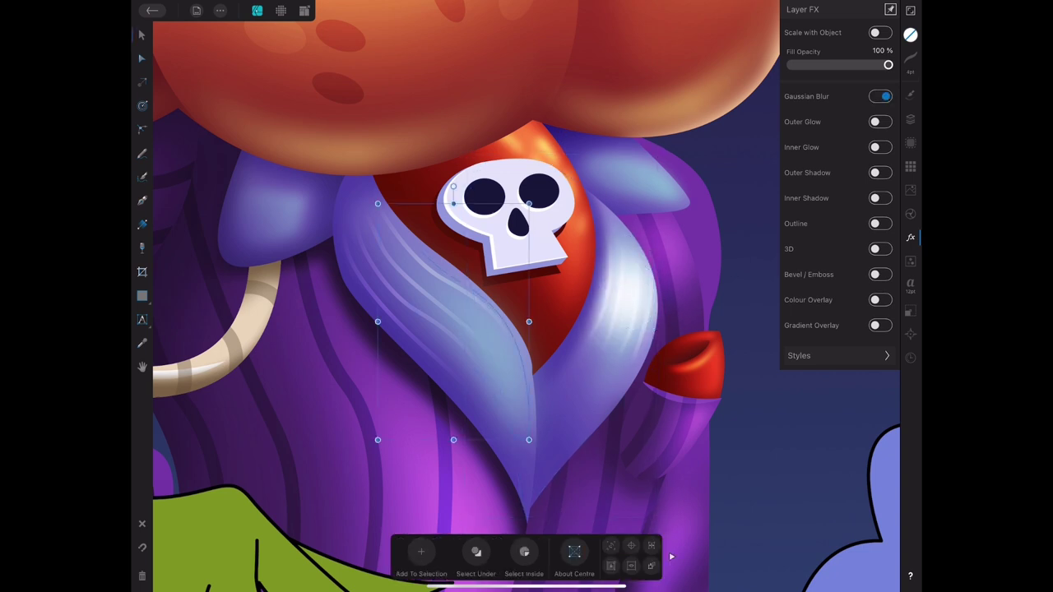
drag(626, 292, 428, 292)
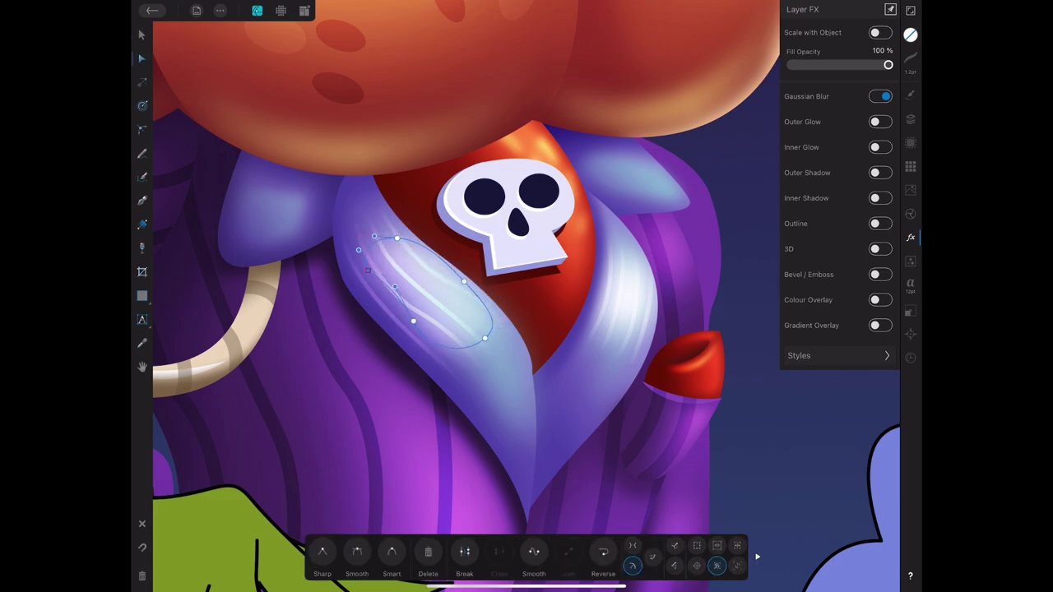
scroll(428, 293, down, 5)
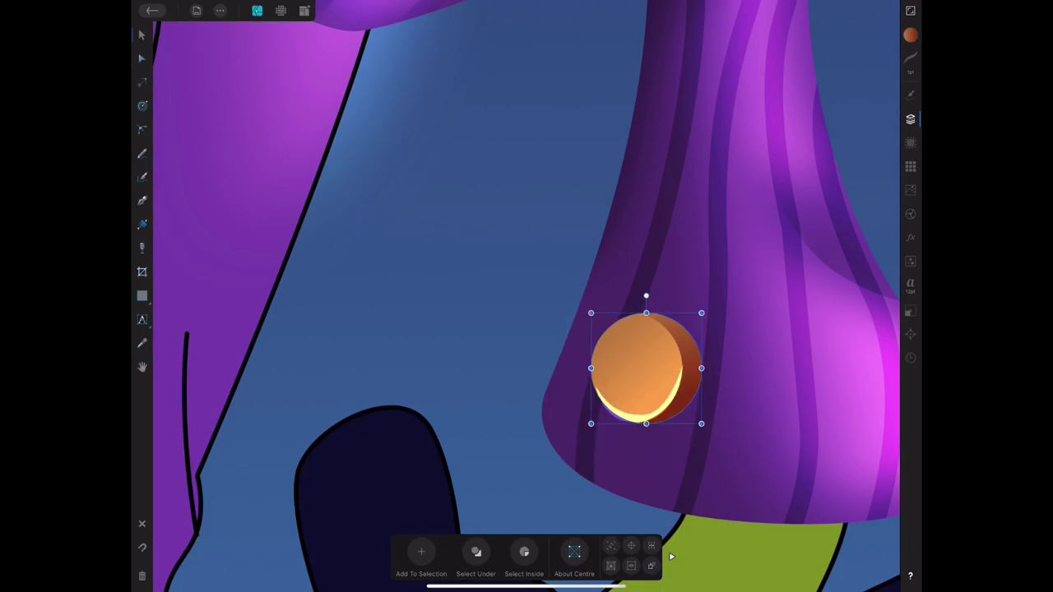
Select the orange button's shadow shape and bring up its Layer FX blur settings.
click(645, 427)
click(910, 237)
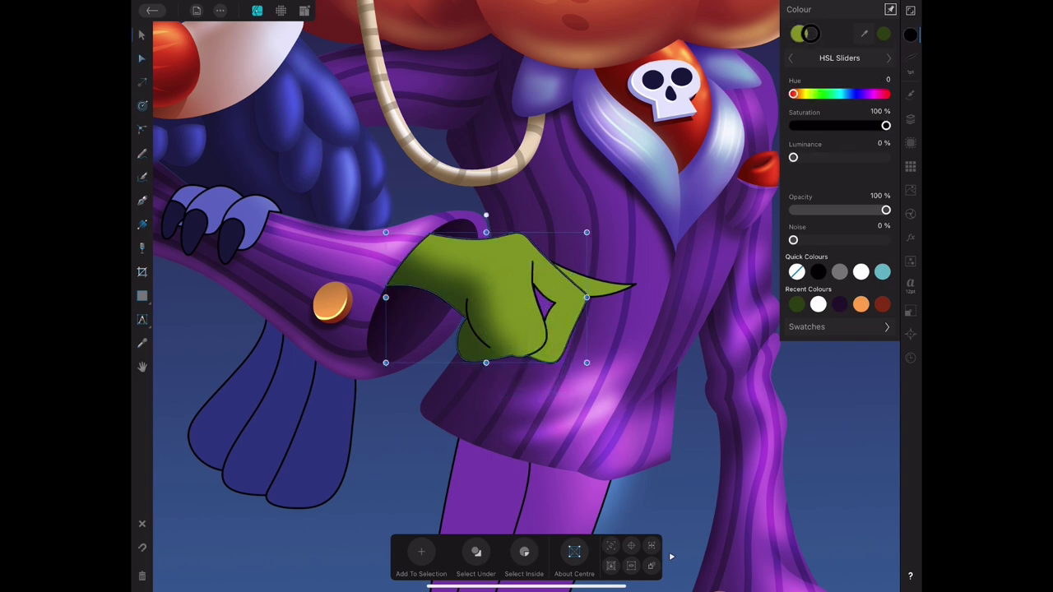
Select the green hand's finger outline and shading shapes one by one to inspect them.
click(494, 272)
click(543, 306)
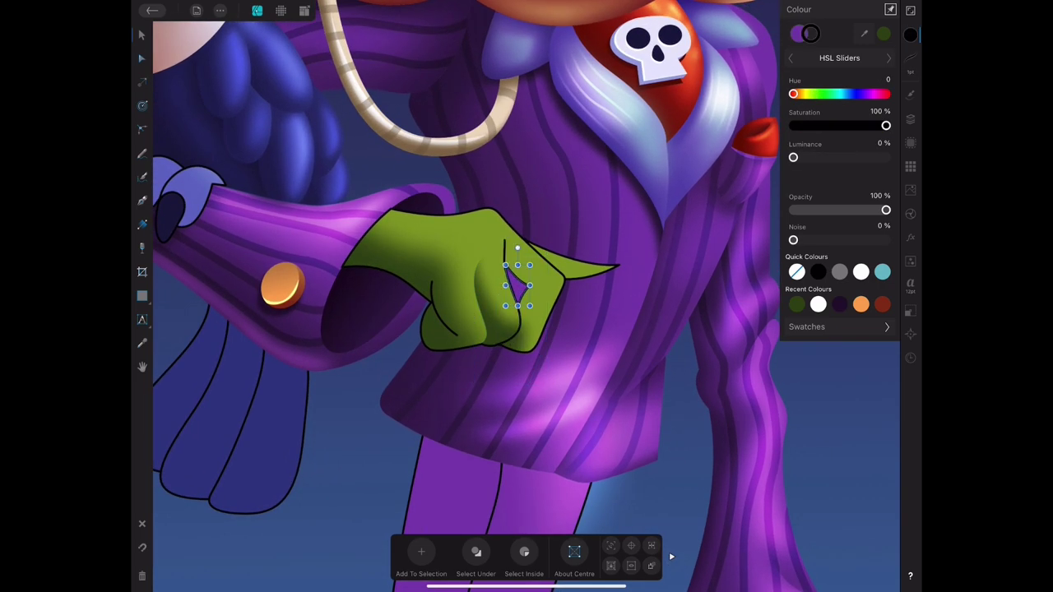
click(511, 312)
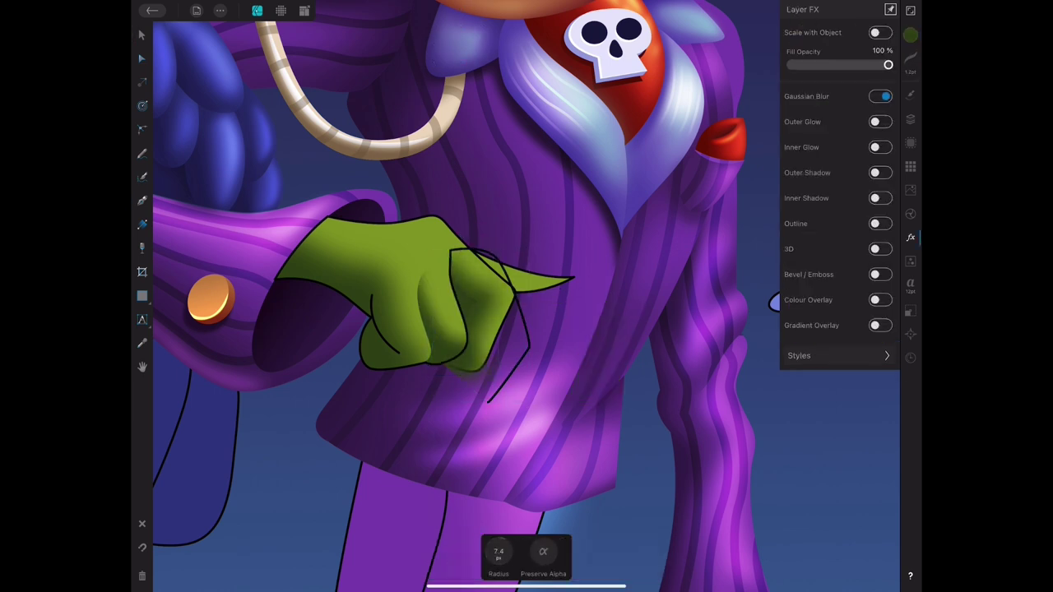
key(v)
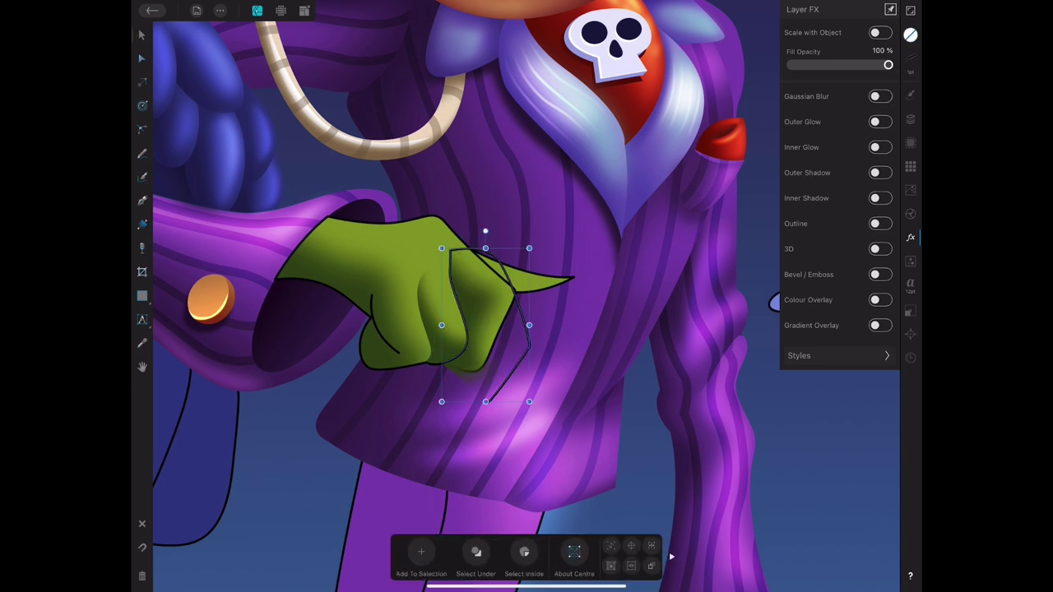
click(464, 298)
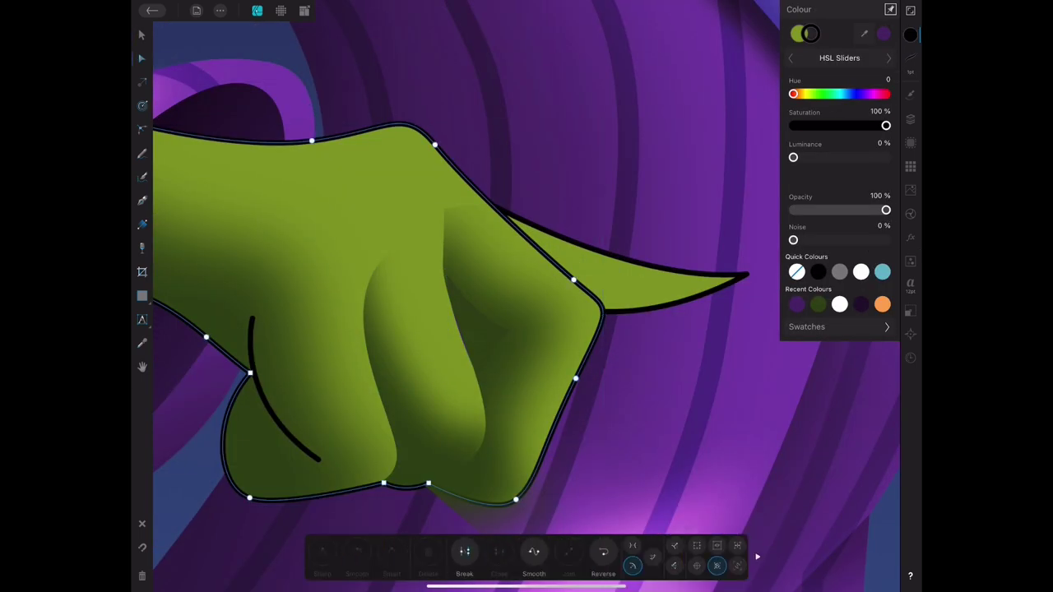
click(476, 325)
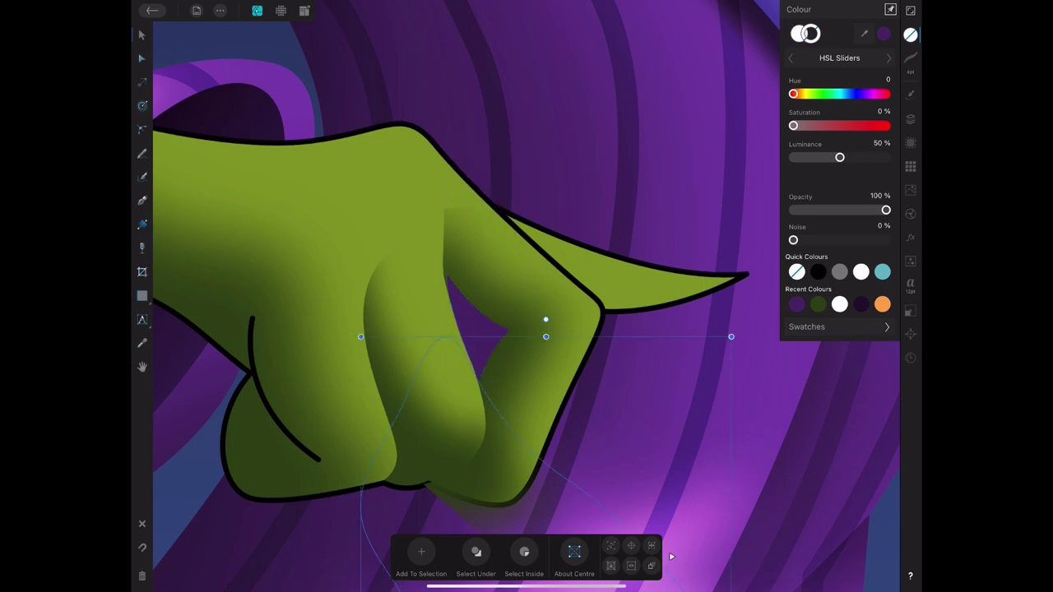
click(329, 247)
Browse the Layers list and select an inner curve of the green hand.
scroll(526, 296, down, 3)
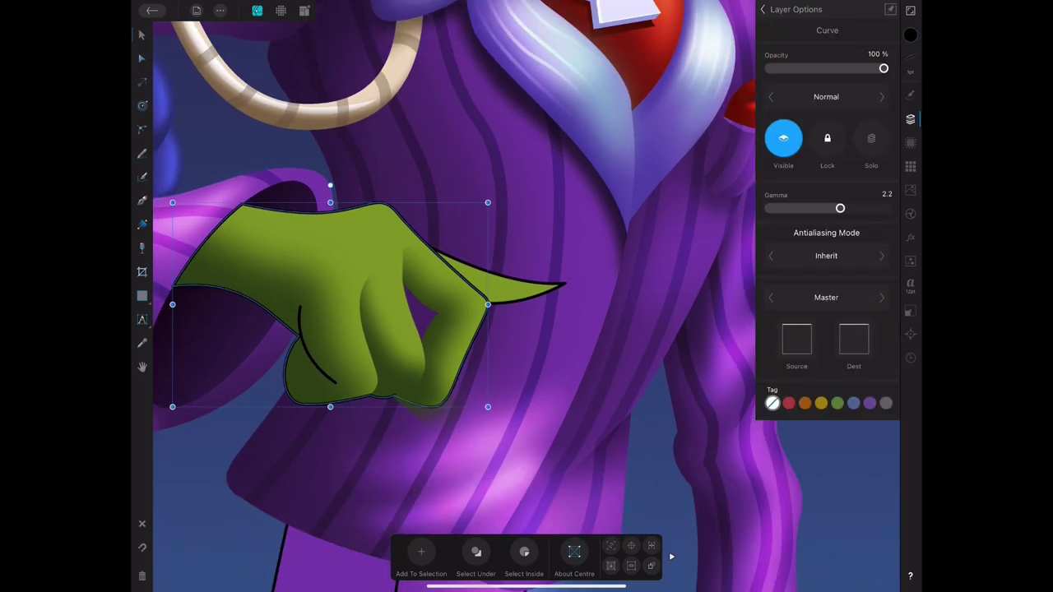
scroll(527, 297, down, 5)
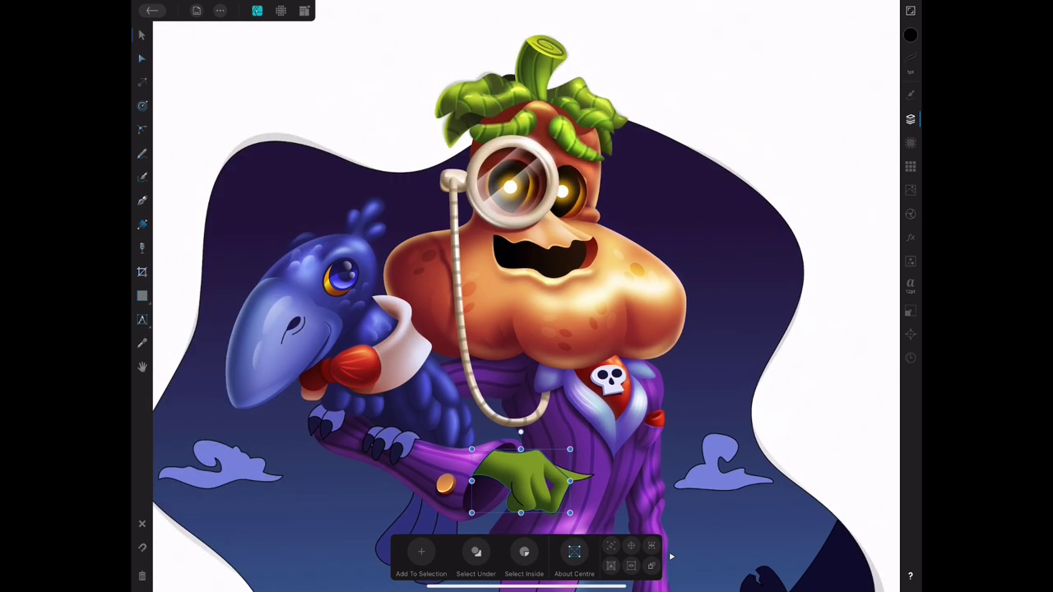
scroll(526, 296, down, 3)
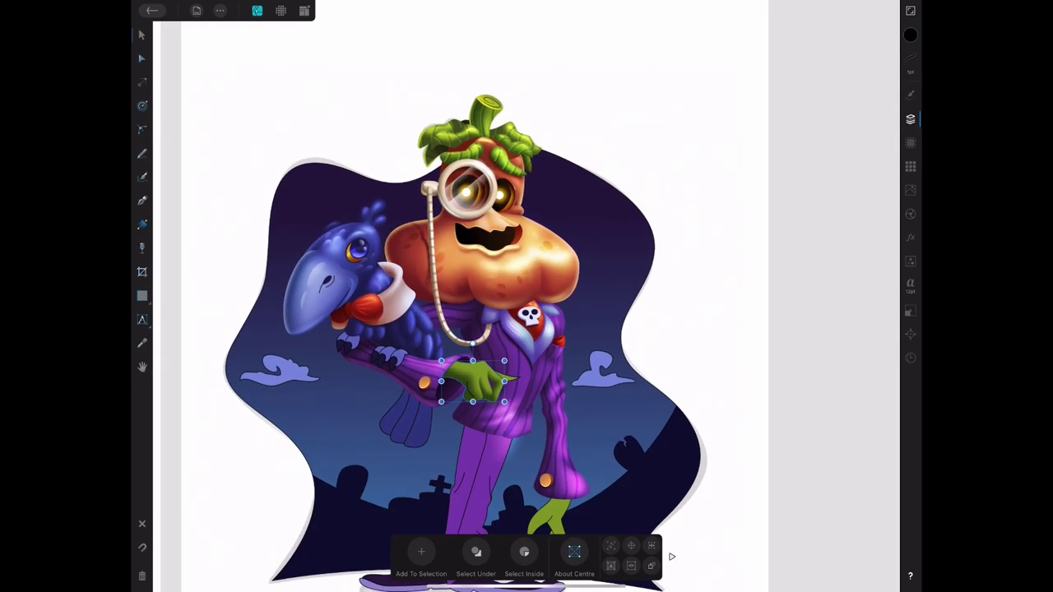
scroll(527, 296, down, 2)
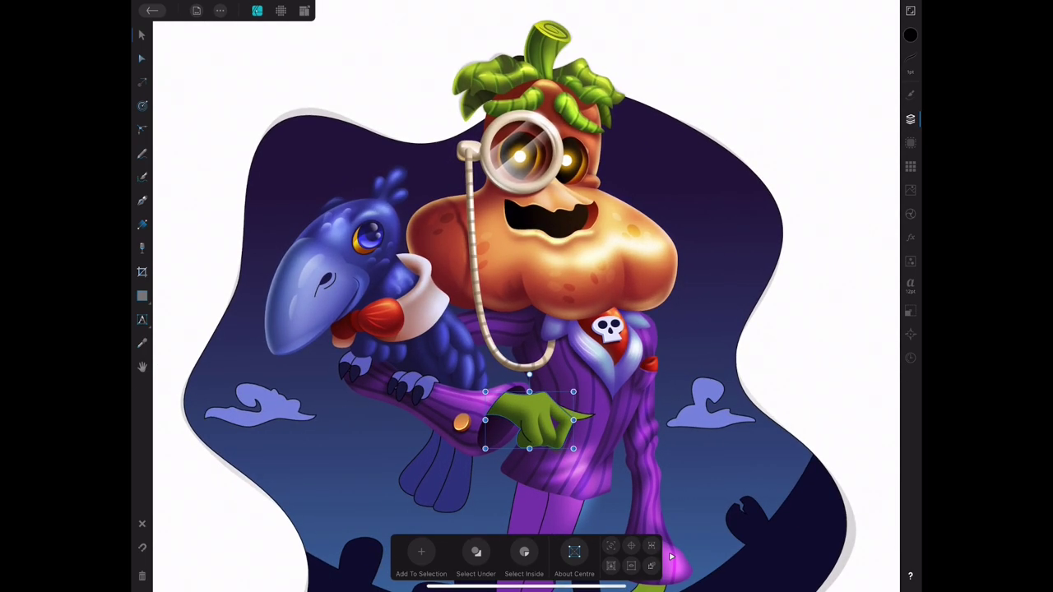
scroll(527, 296, down, 2)
scroll(526, 296, down, 2)
scroll(527, 329, up, 10)
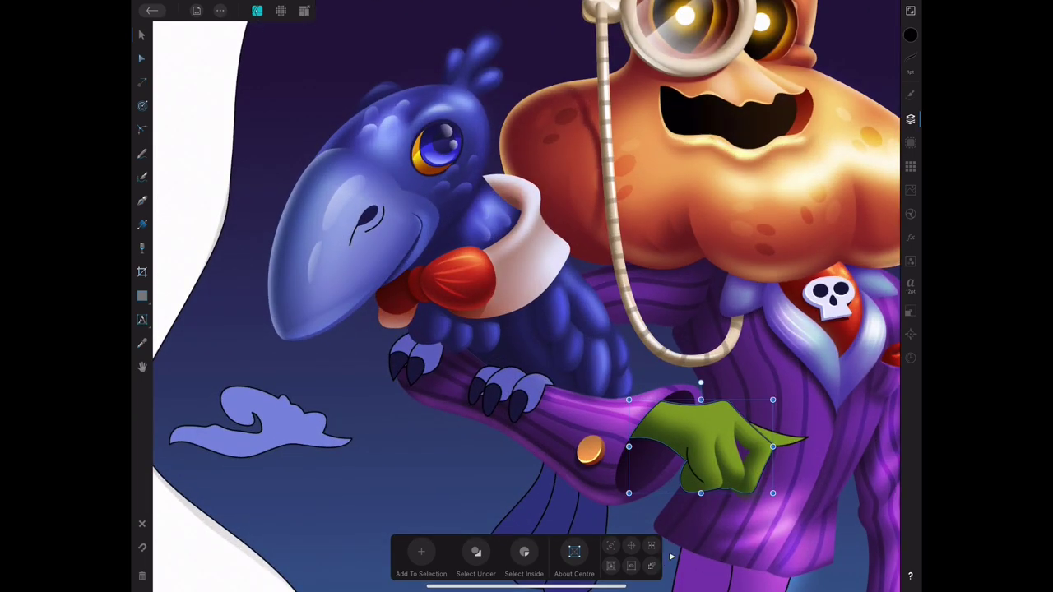
scroll(526, 296, down, 5)
scroll(526, 296, up, 2)
scroll(527, 296, up, 2)
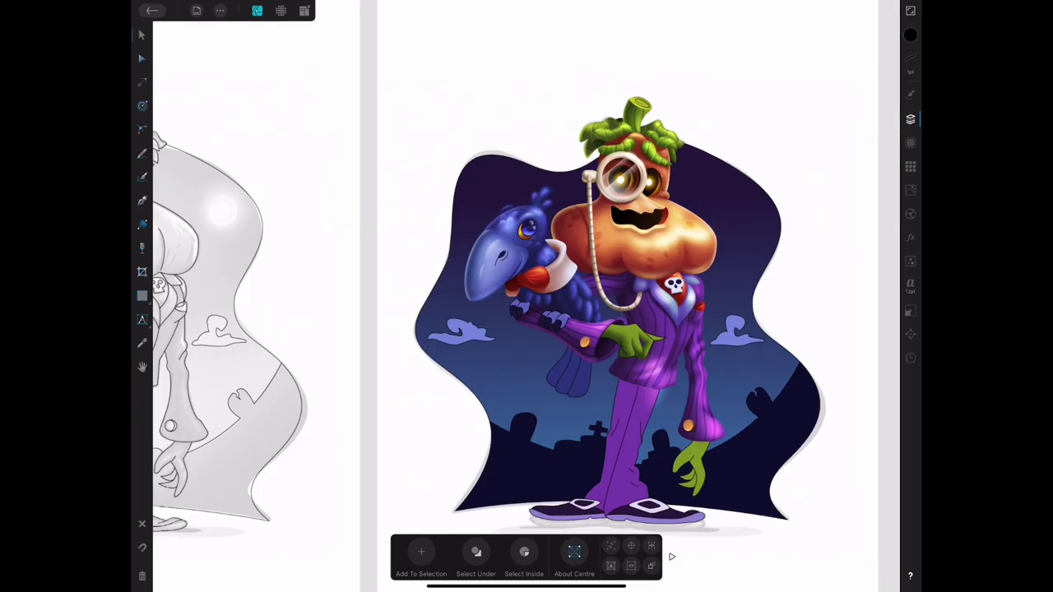
scroll(527, 296, up, 2)
scroll(546, 341, up, 3)
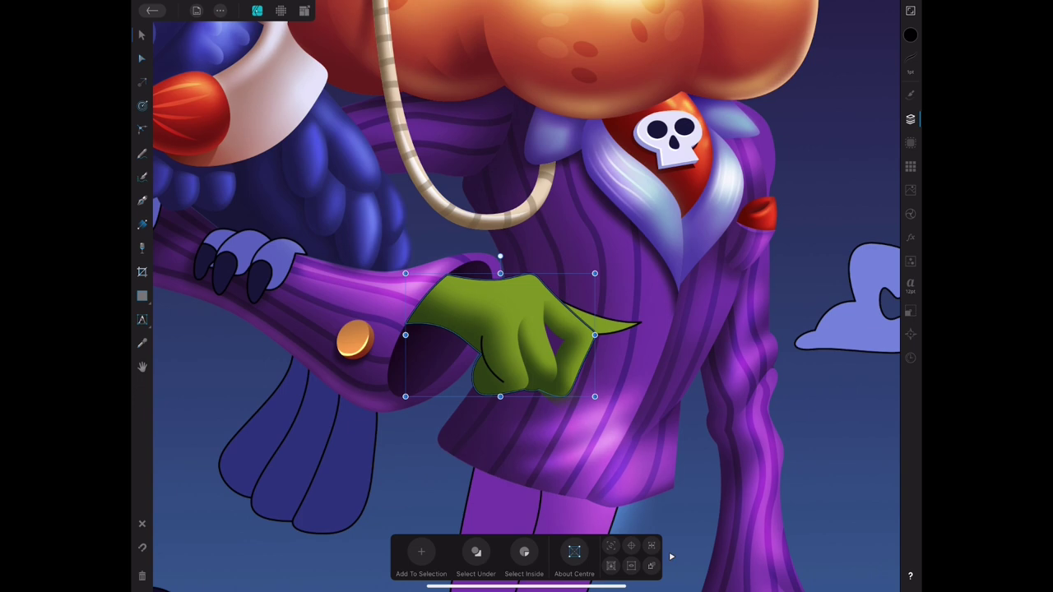
click(911, 119)
click(814, 339)
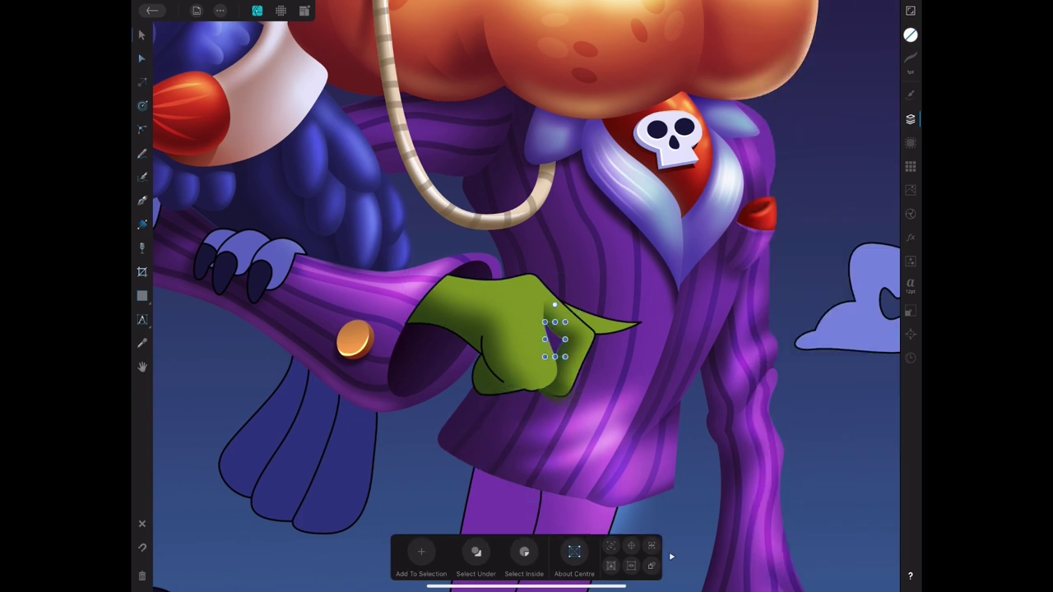
Undo the hand's recent moves, restoring its earlier pose and position.
key(ctrl+z)
key(ctrl+z)
key(ctrl+z)
key(ctrl+shift+z)
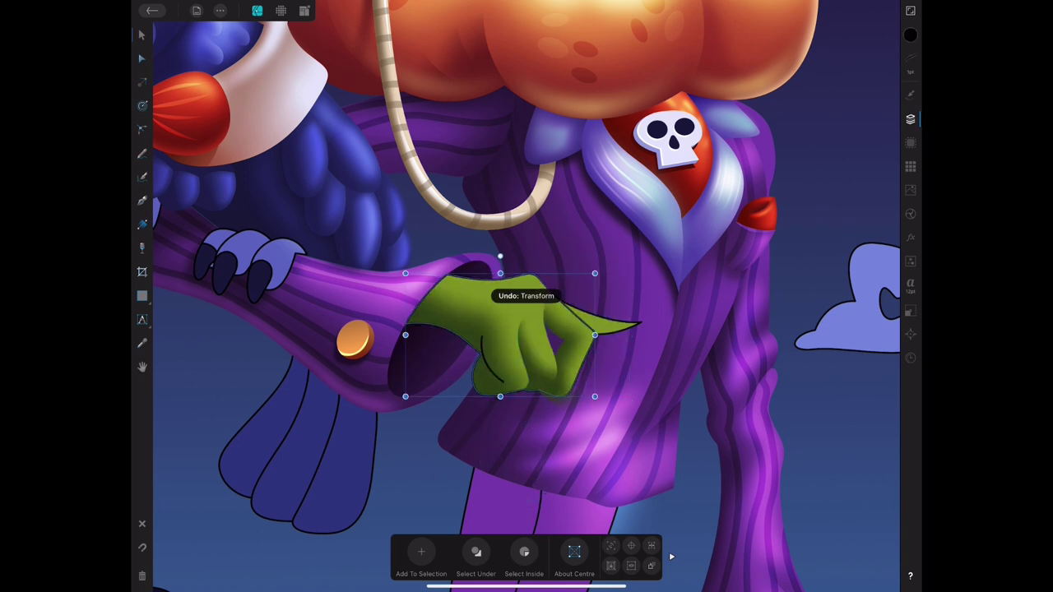
click(910, 119)
scroll(827, 329, up, 15)
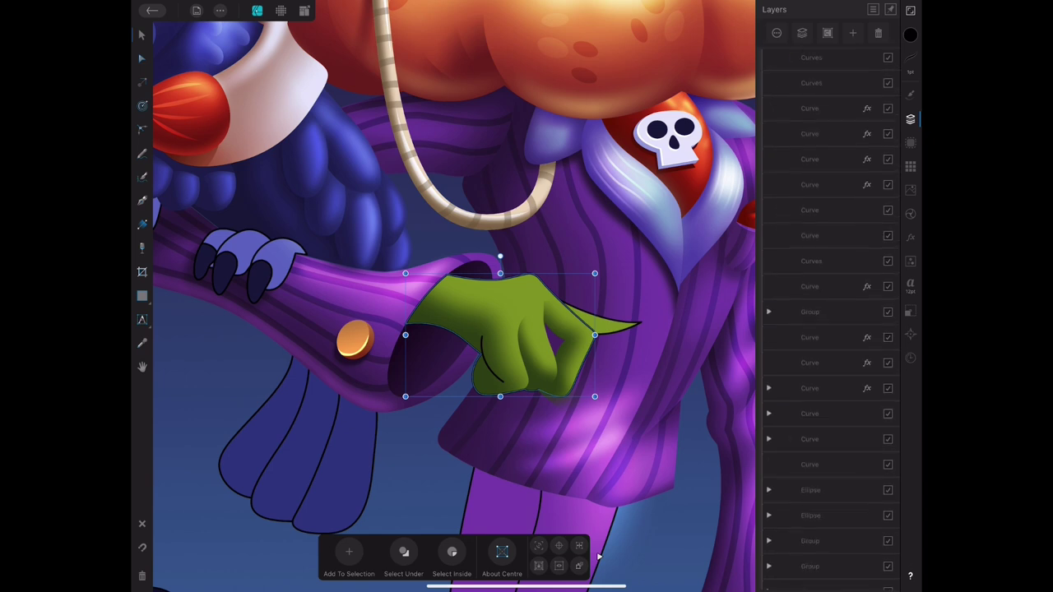
scroll(827, 329, down, 10)
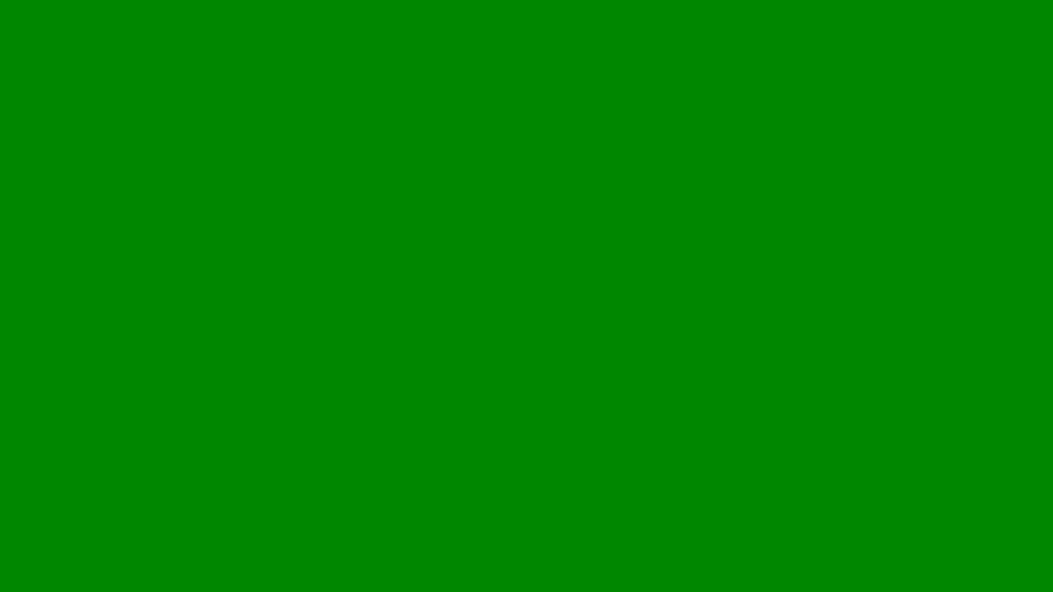
key(ctrl+z)
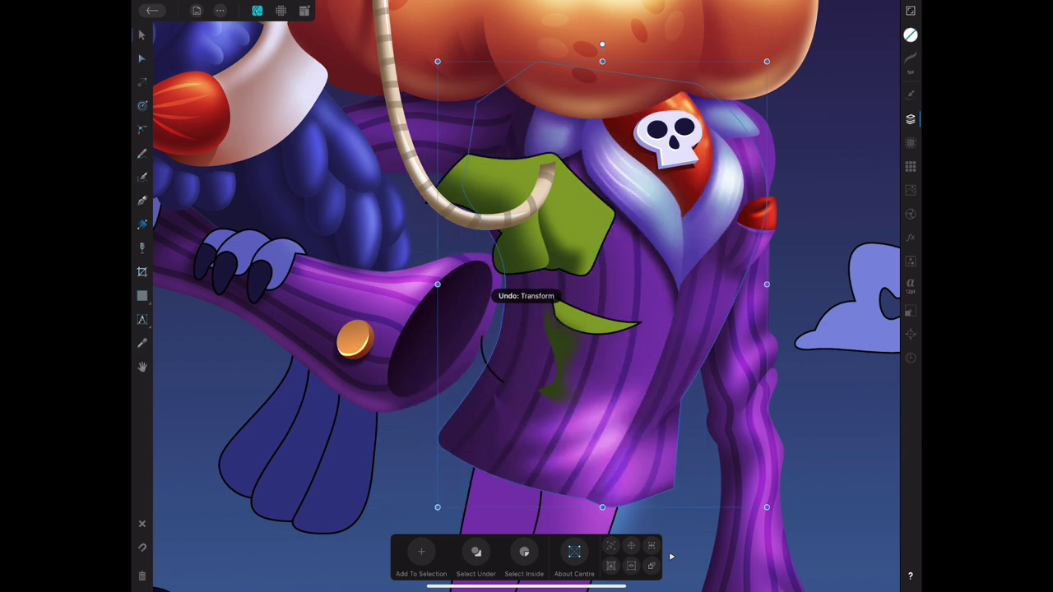
key(ctrl+z)
key(ctrl+z)
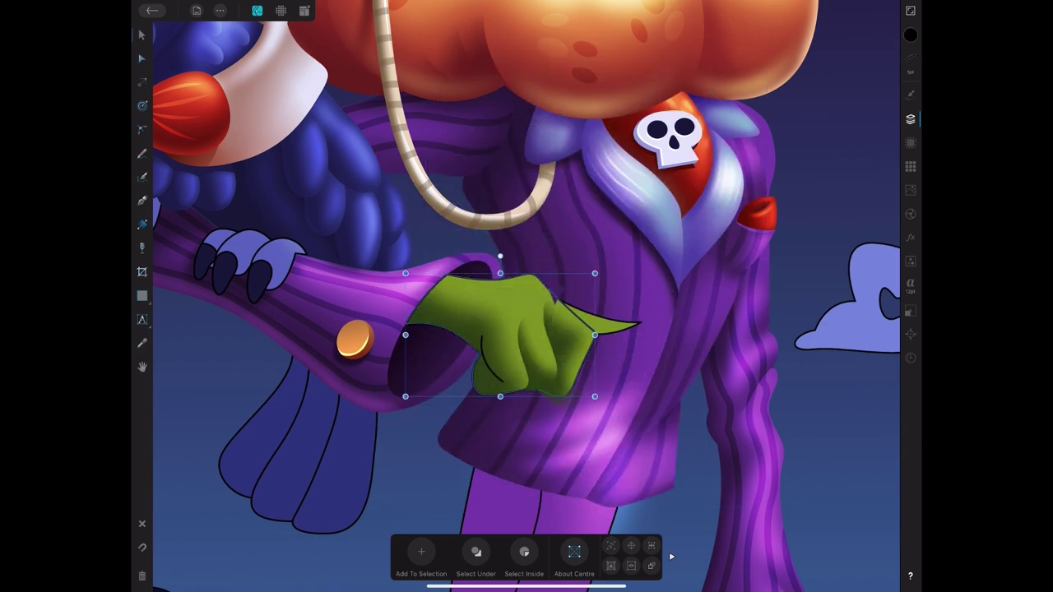
key(ctrl+z)
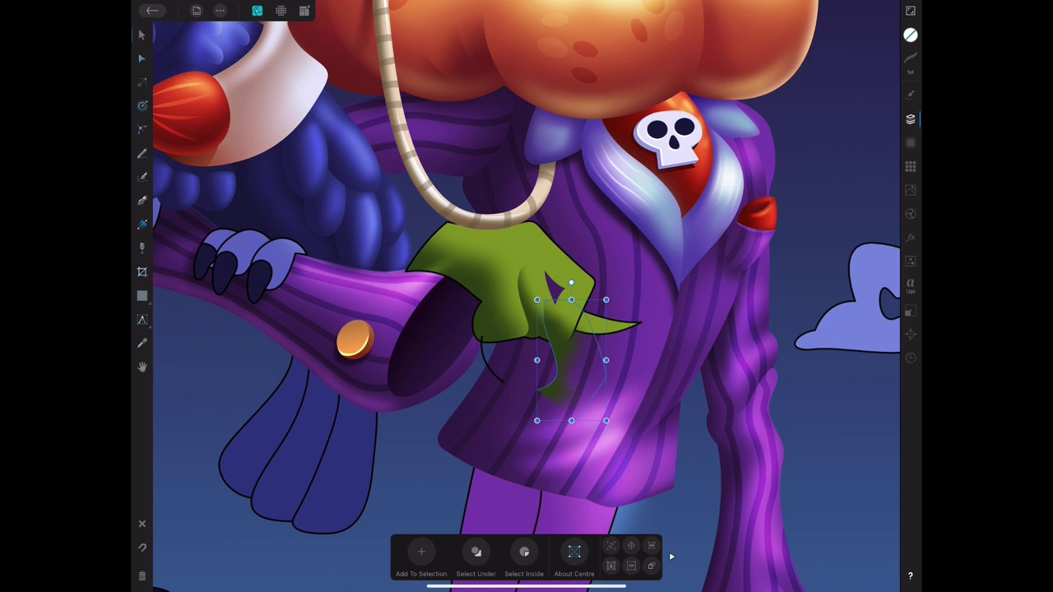
key(ctrl+z)
key(ctrl+z)
key(ctrl+z)
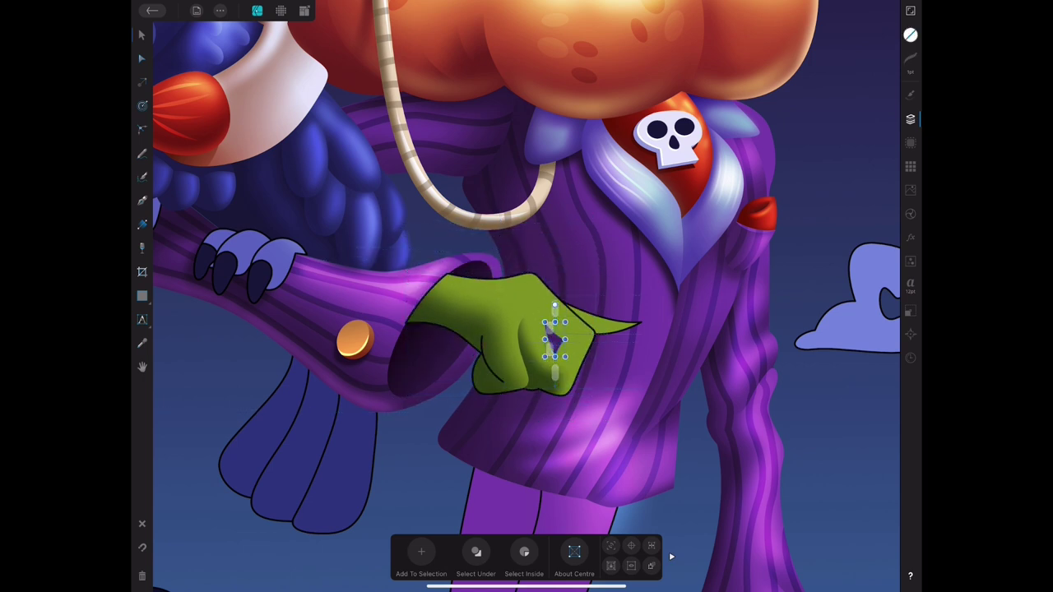
key(ctrl+z)
key(ctrl+z)
Select the green hand object.
key(g)
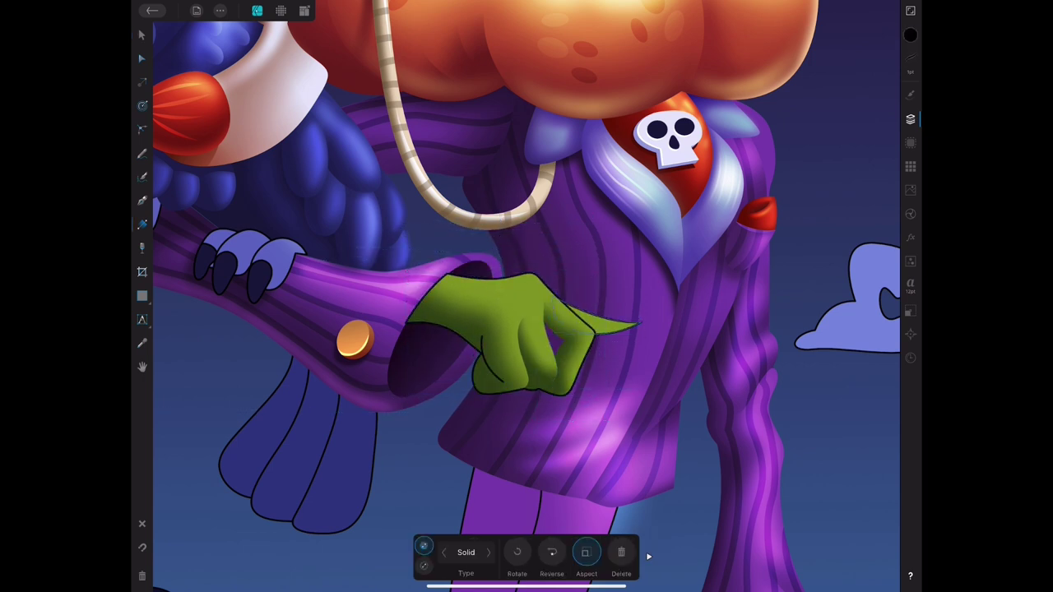
key(v)
click(910, 35)
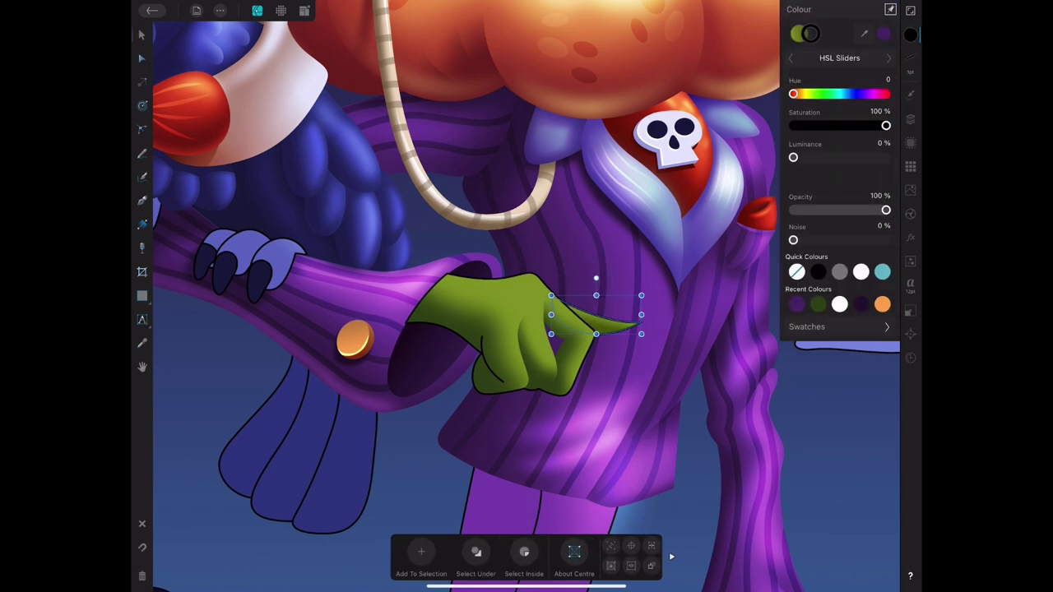
scroll(510, 329, down, 5)
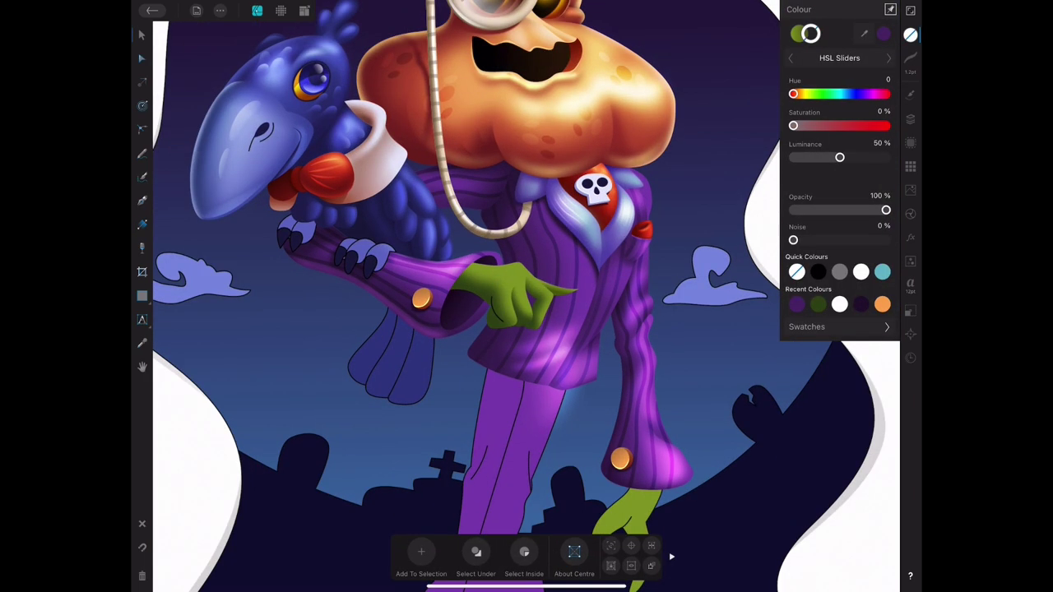
scroll(494, 313, up, 8)
Give the new pen shape a slightly darkened dark-green fill.
key(p)
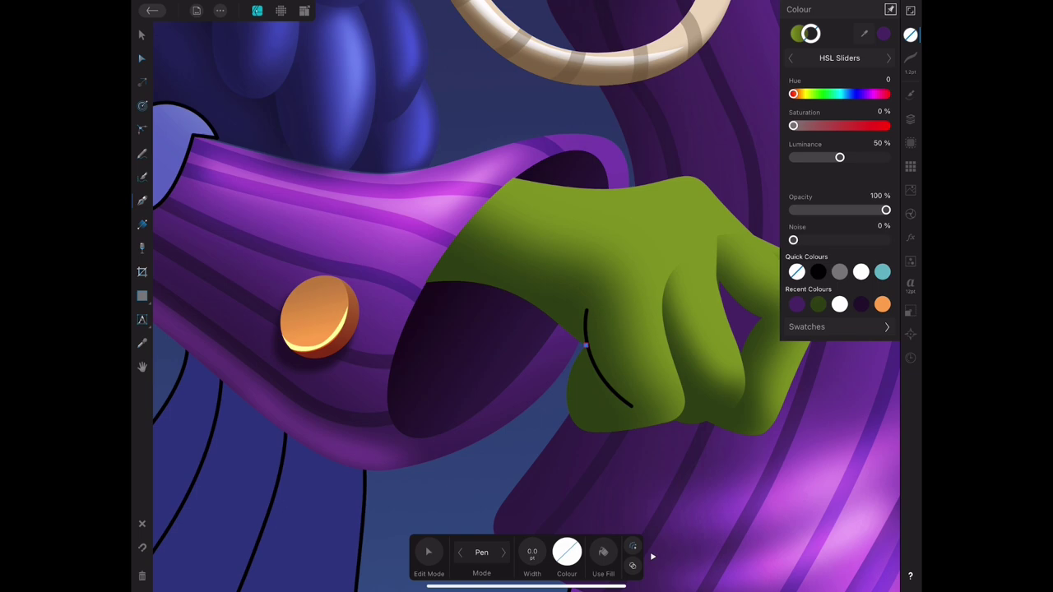
key(v)
click(818, 305)
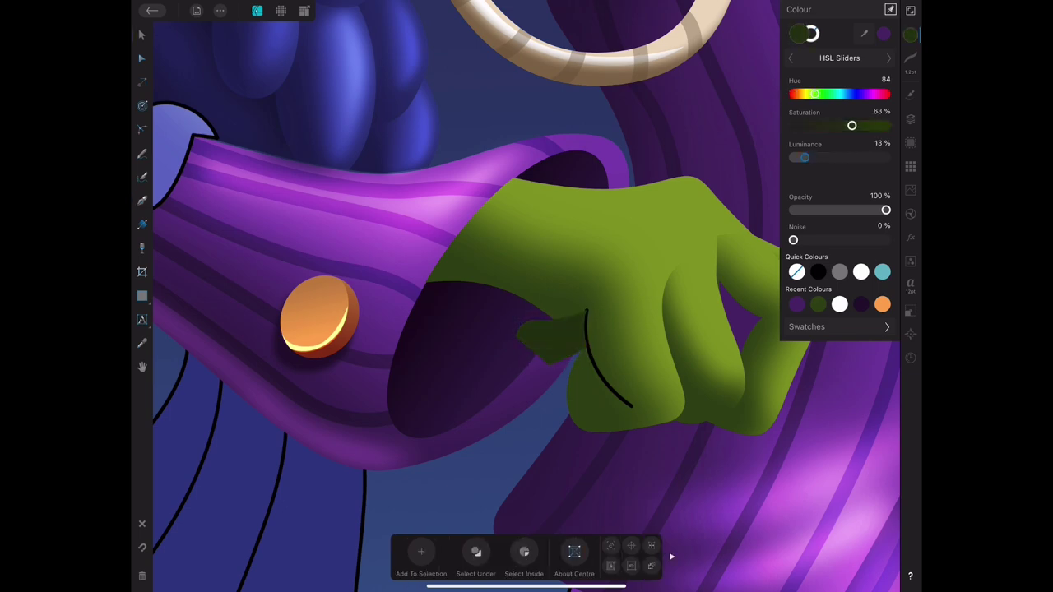
drag(803, 157, 804, 157)
key(g)
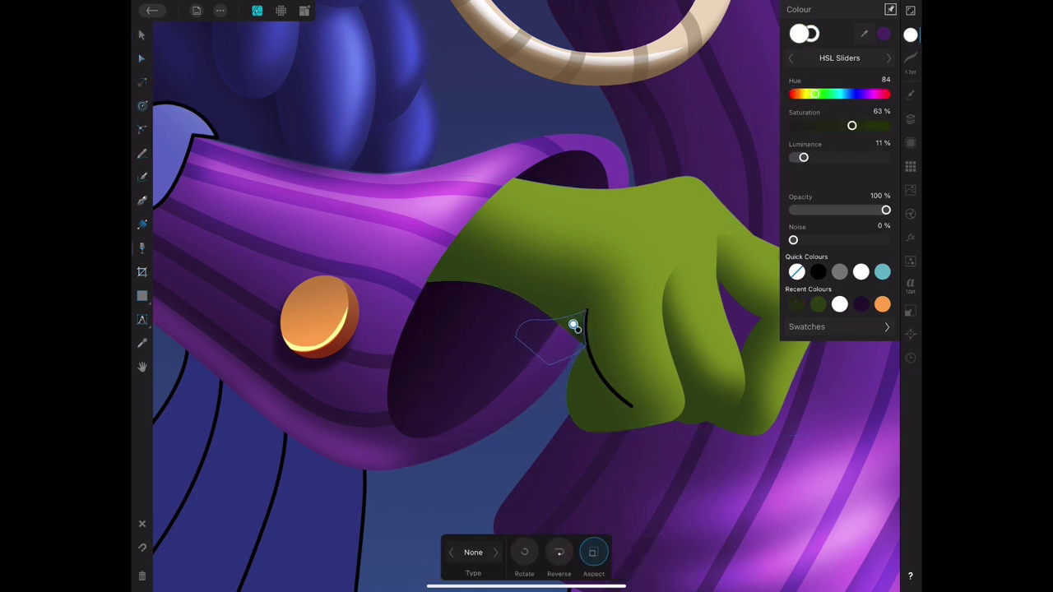
key(p)
scroll(527, 296, down, 5)
scroll(526, 297, up, 5)
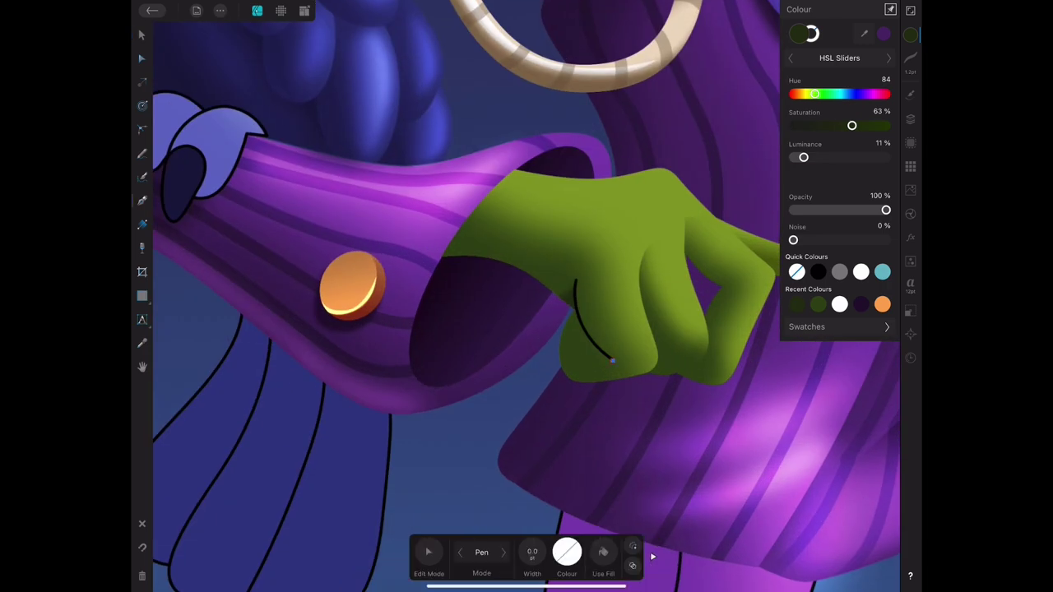
key(v)
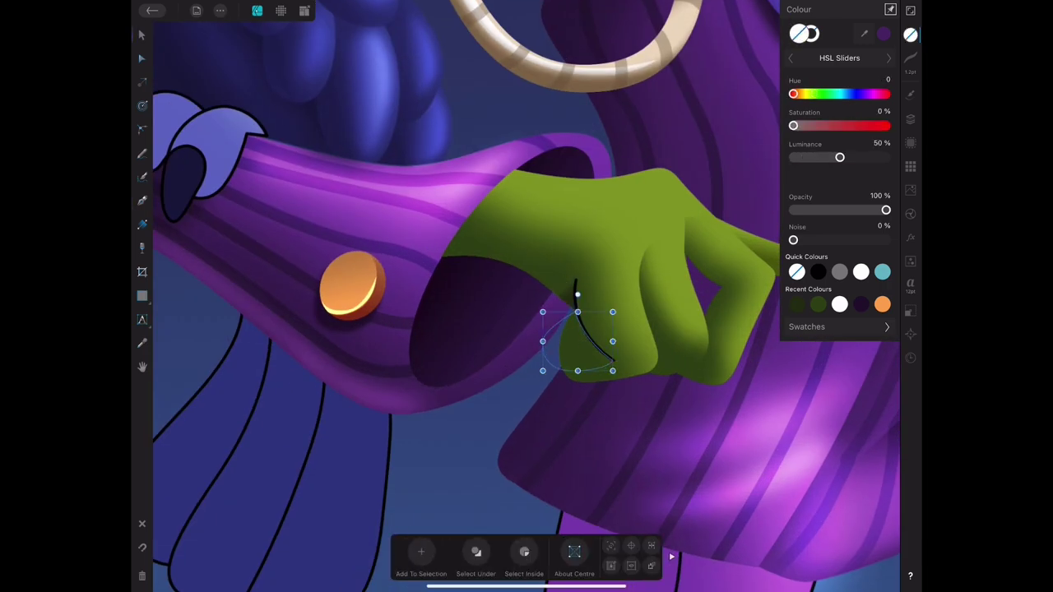
key(g)
key(v)
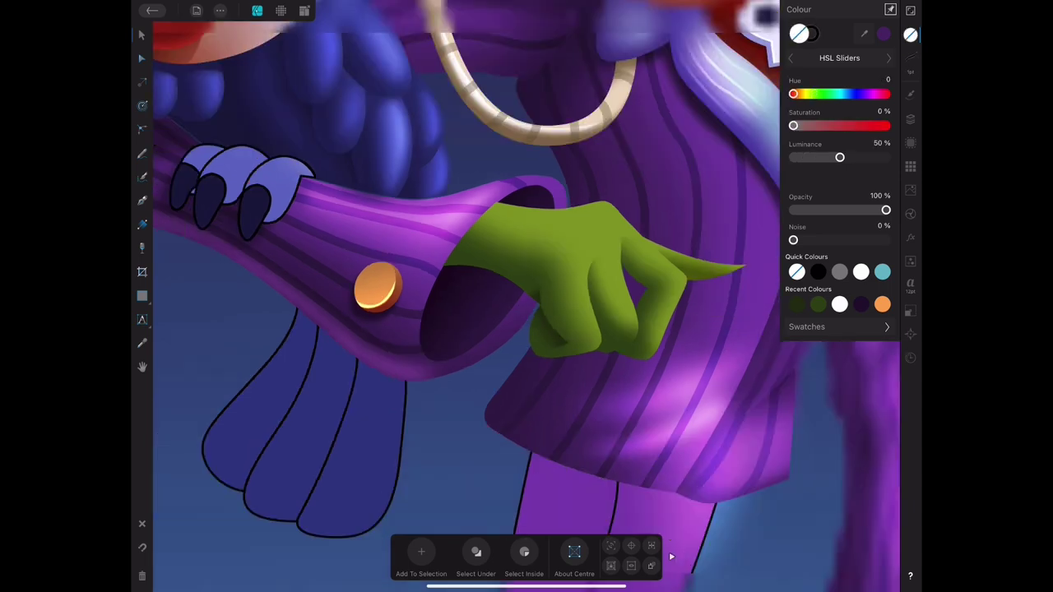
scroll(473, 296, up, 2)
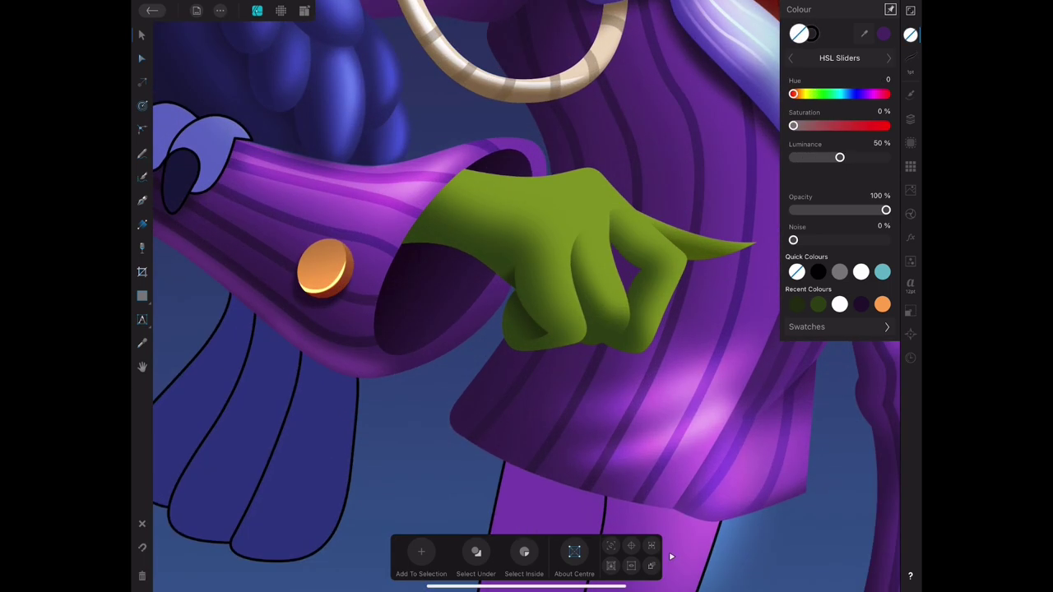
Draw a closed five-node dark-green shadow shape over the hand at the sleeve opening.
key(p)
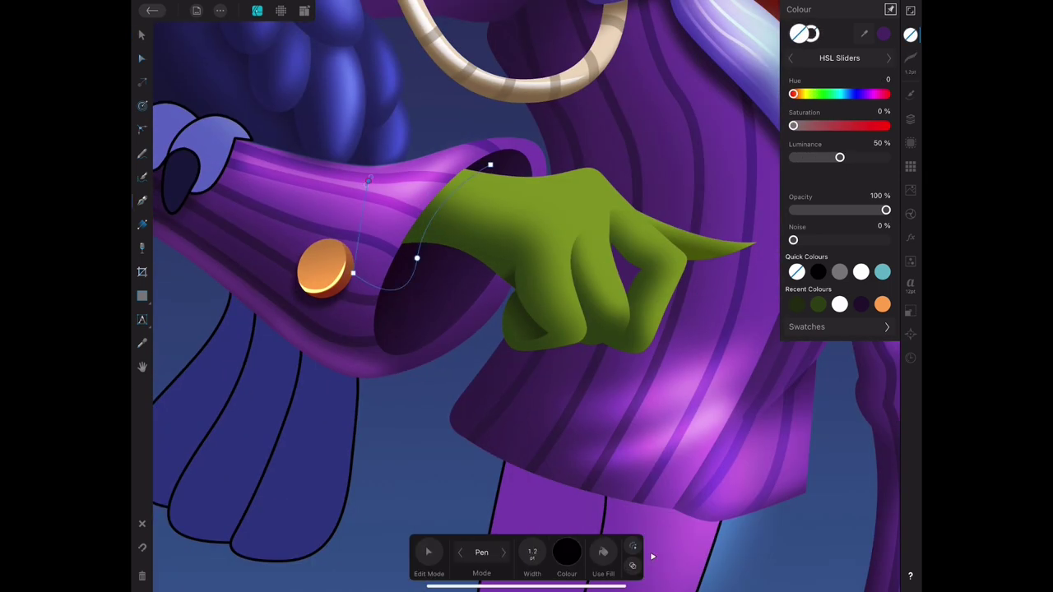
click(489, 165)
click(459, 131)
click(368, 181)
click(352, 273)
click(417, 258)
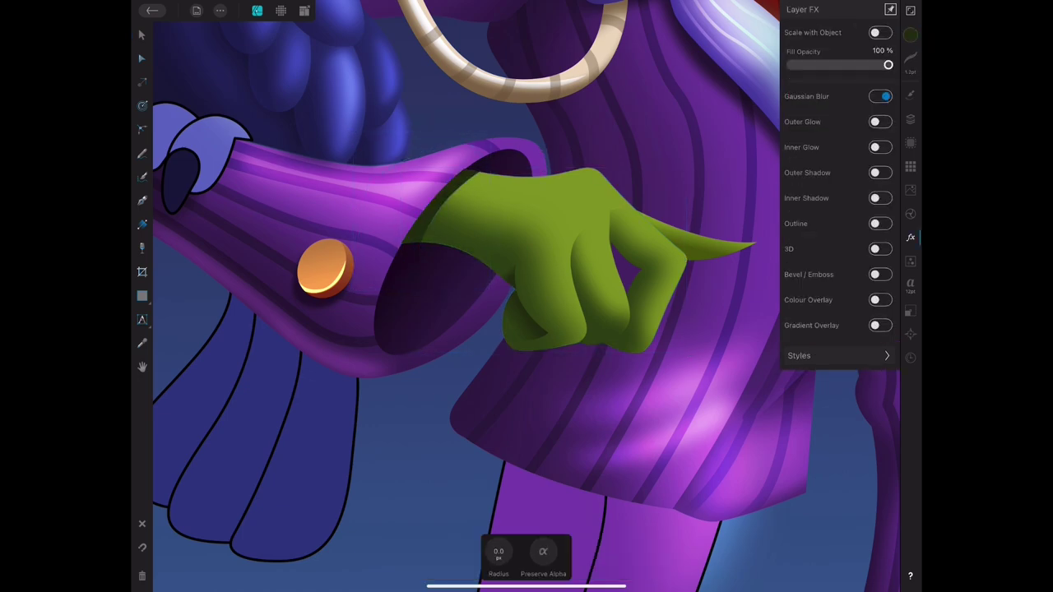
key(v)
Select the finished sleeve shadow shape and review it on the canvas.
key(a)
key(v)
scroll(473, 296, down, 5)
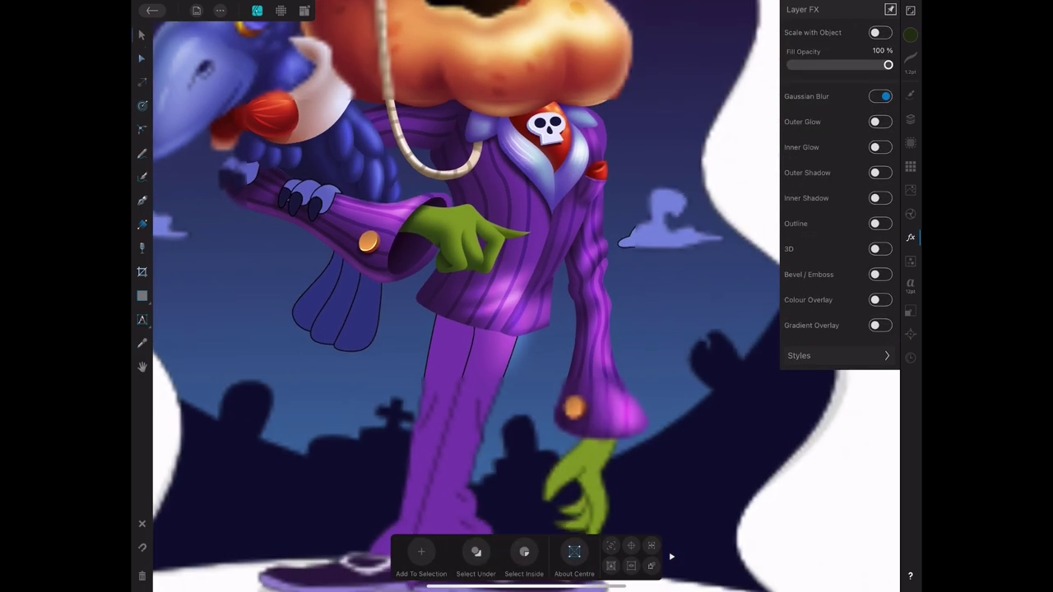
scroll(473, 296, down, 3)
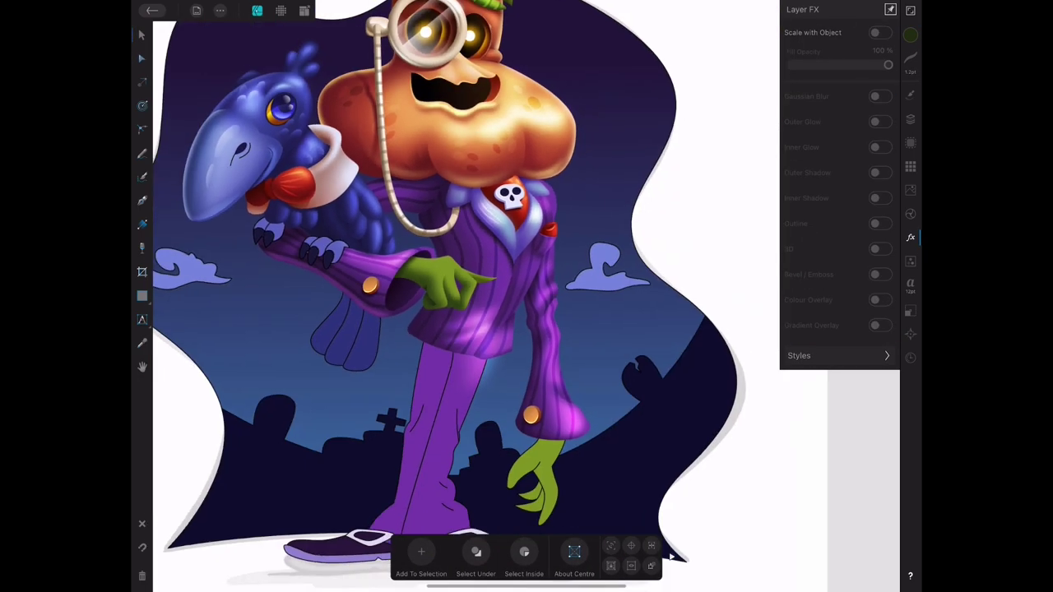
scroll(473, 296, up, 8)
key(p)
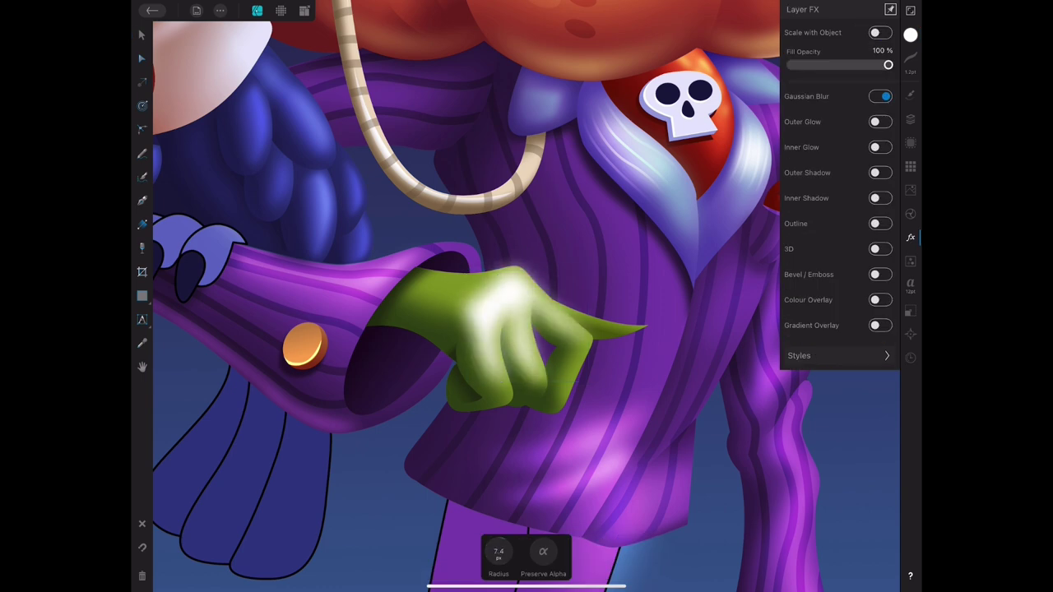
Set the white glow layer on the hand to Overlay blend mode and inspect the result.
key(v)
click(909, 119)
click(809, 87)
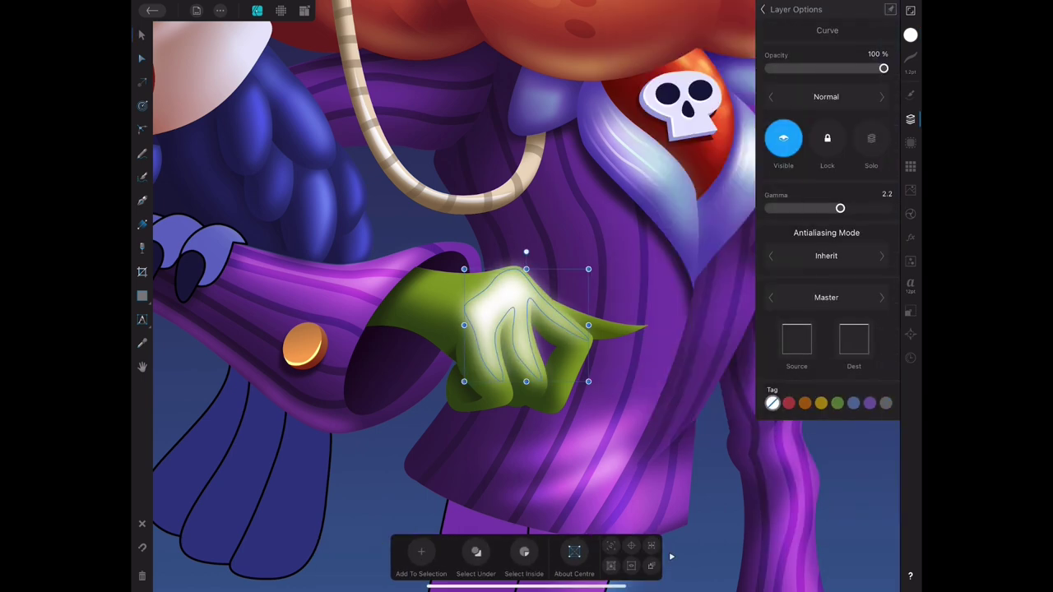
click(826, 96)
click(698, 223)
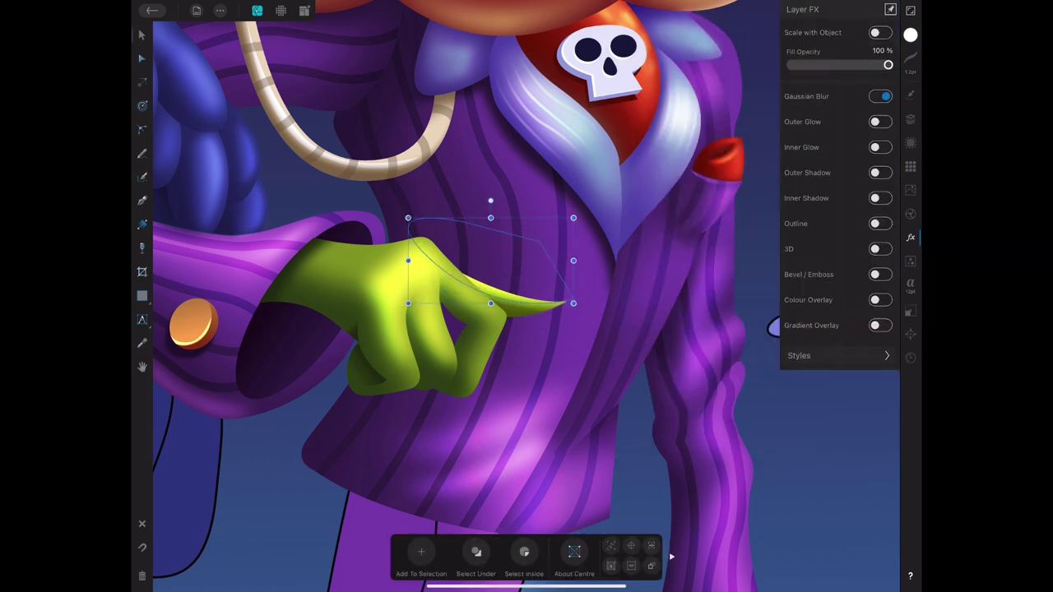
scroll(526, 296, down, 5)
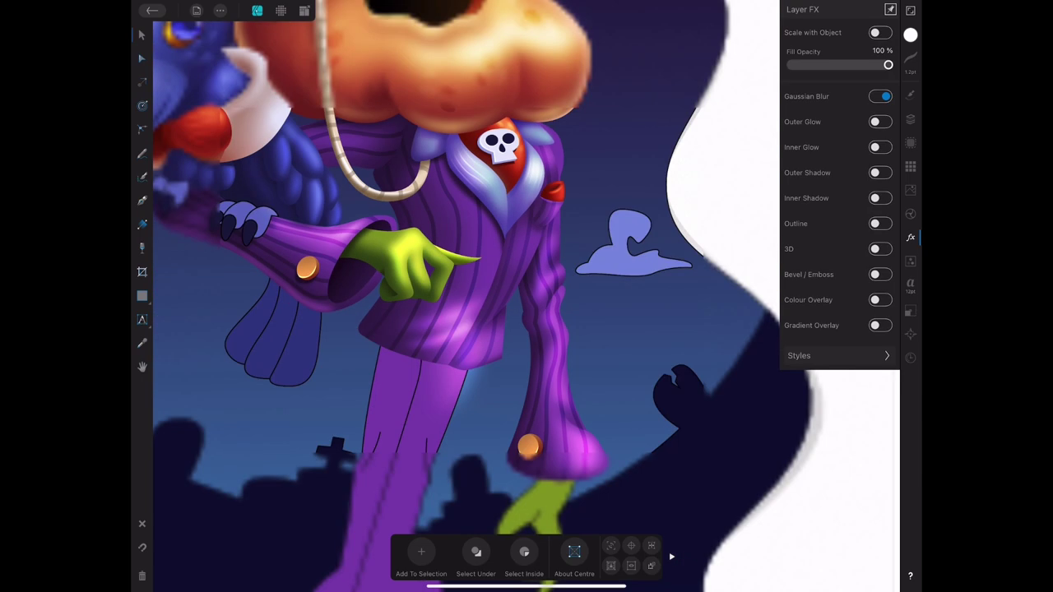
scroll(526, 296, down, 3)
scroll(493, 296, up, 2)
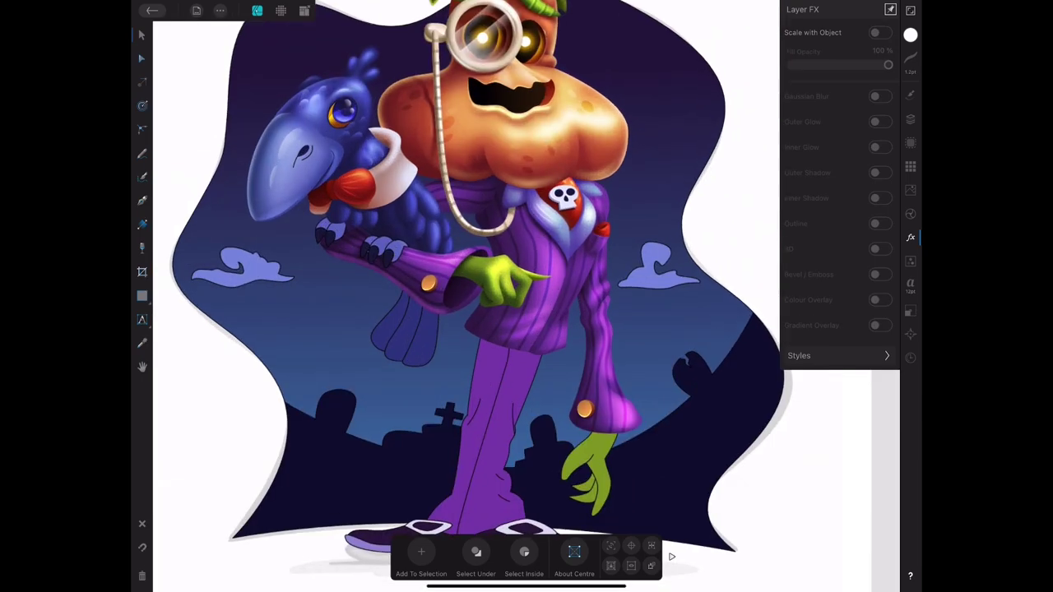
scroll(493, 296, up, 5)
scroll(494, 296, down, 5)
scroll(493, 296, up, 8)
Draw a three-node stripe curve over the knuckles and down the fingers with a black stroke.
key(p)
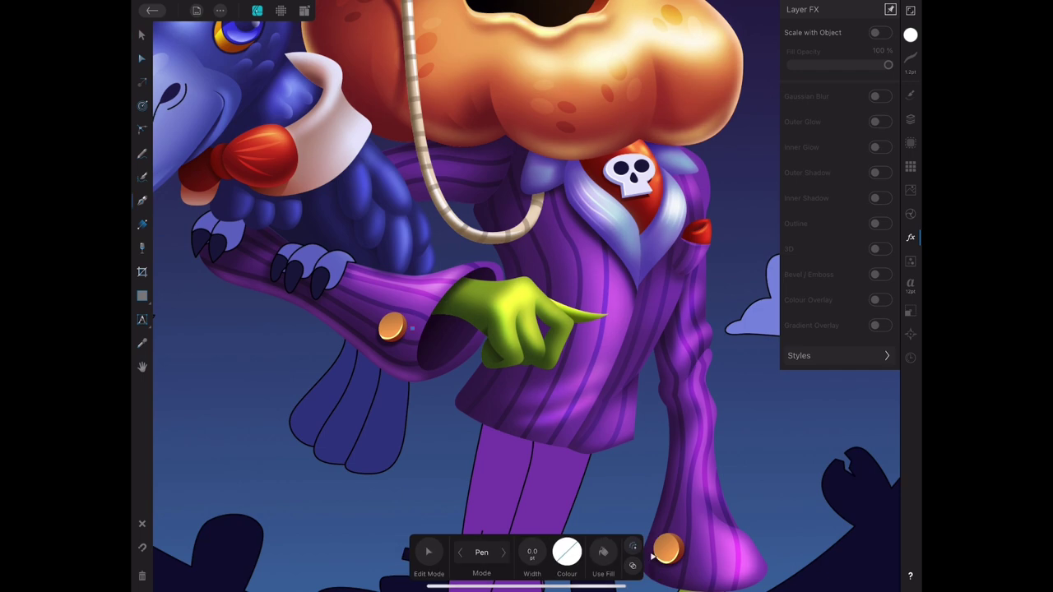
click(536, 264)
click(467, 339)
click(413, 329)
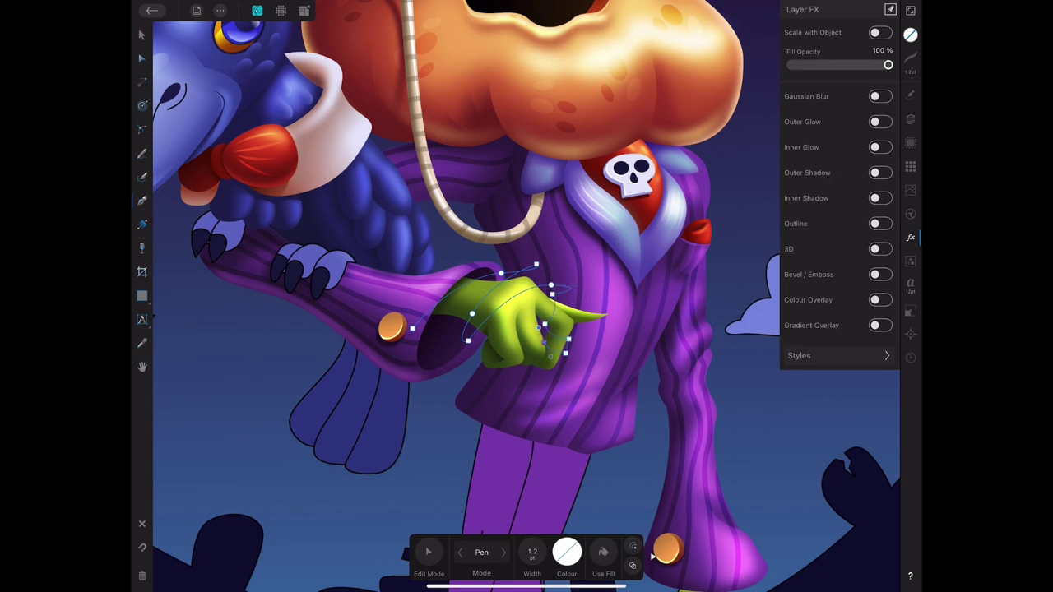
key(v)
click(817, 272)
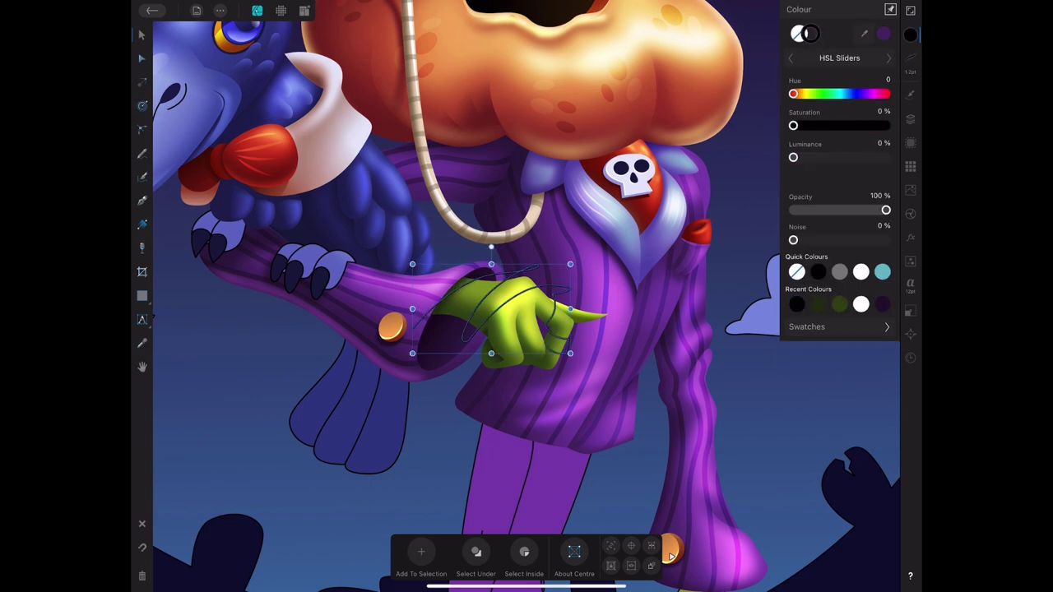
Set the stripes to Overlay at about 29% opacity and pick a finger-crease node to edit.
scroll(671, 556, down, 3)
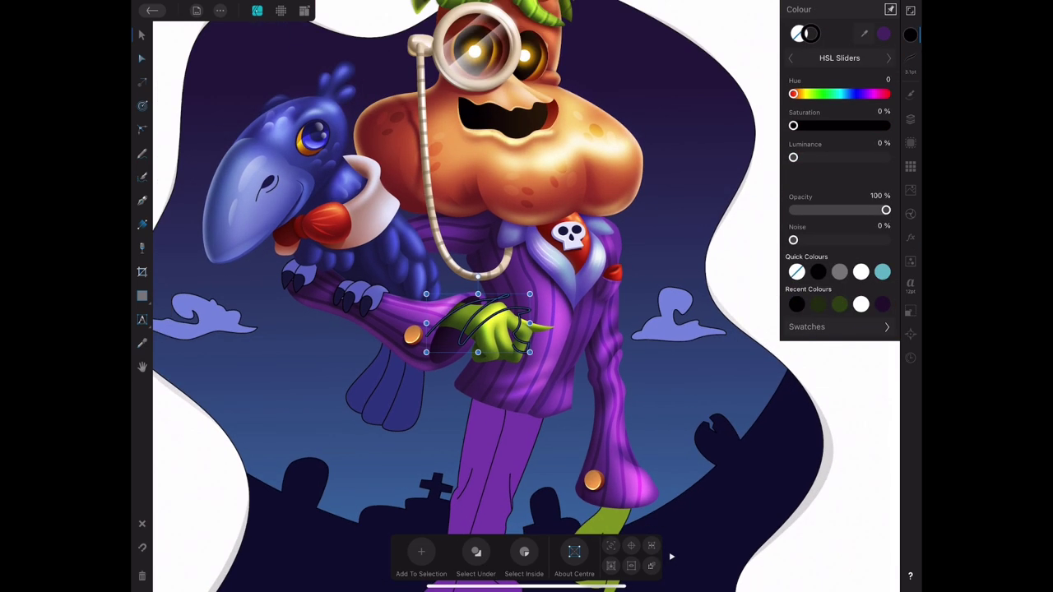
scroll(482, 312, up, 3)
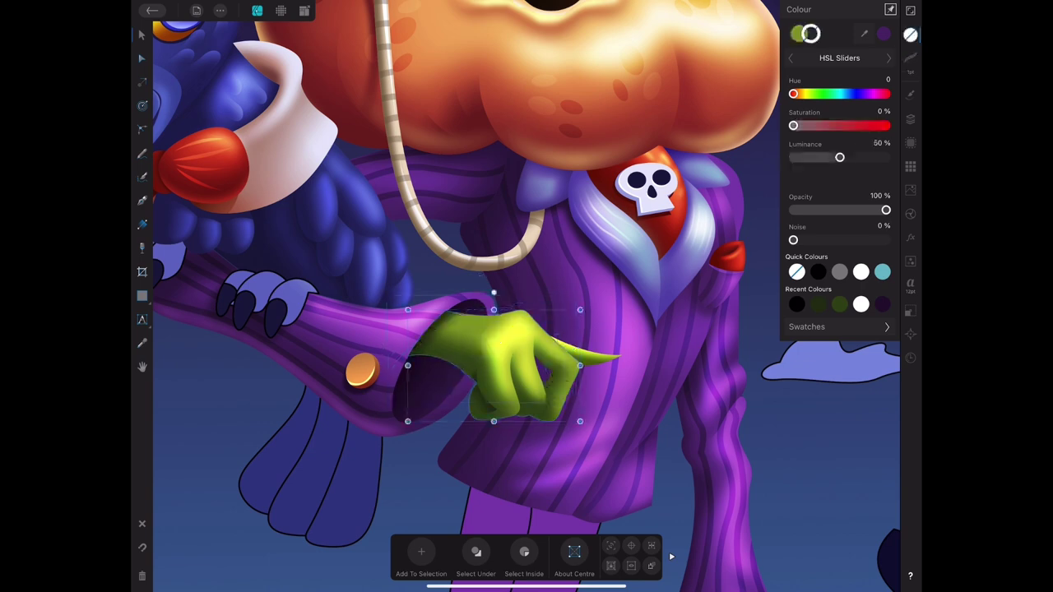
key(ctrl+z)
click(910, 120)
click(700, 223)
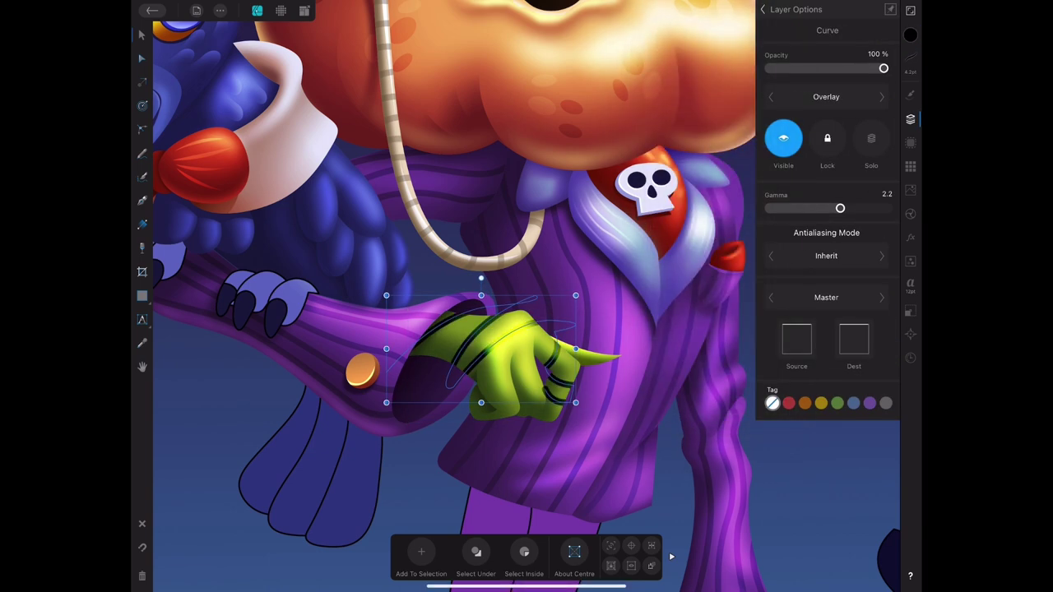
drag(883, 69, 798, 69)
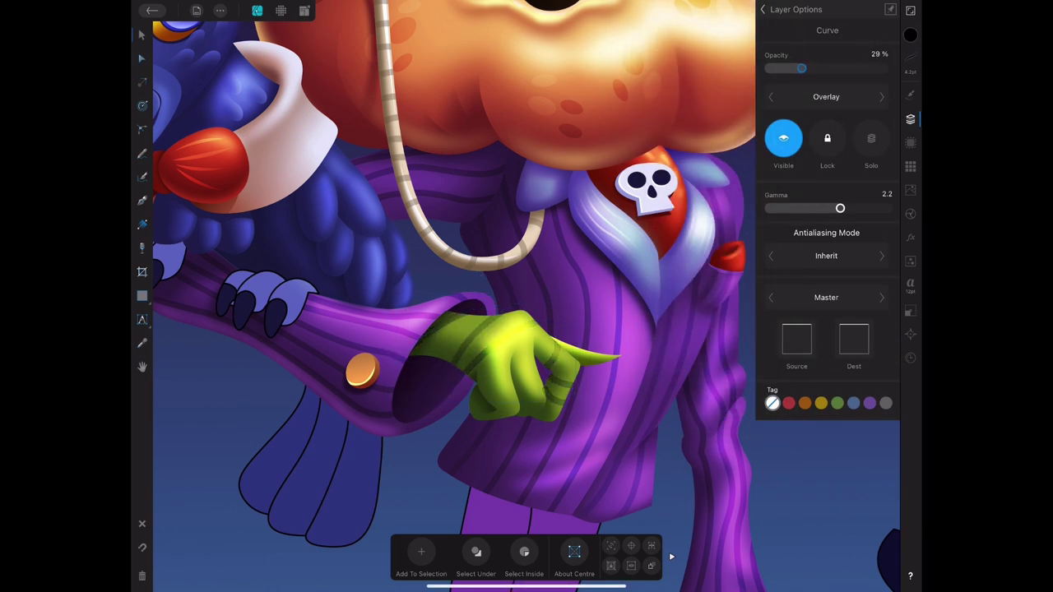
key(a)
key(v)
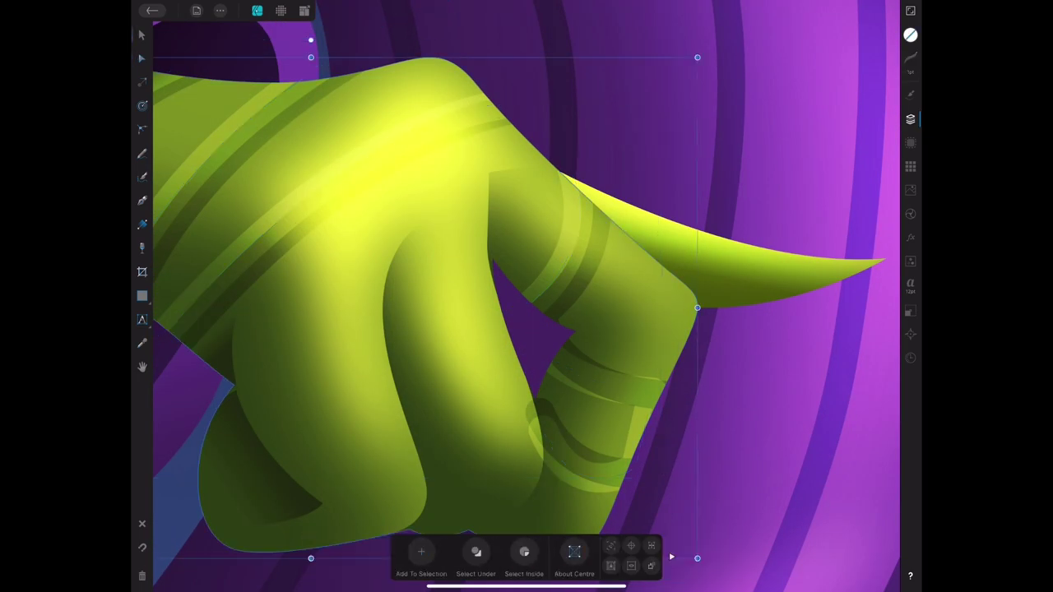
click(676, 386)
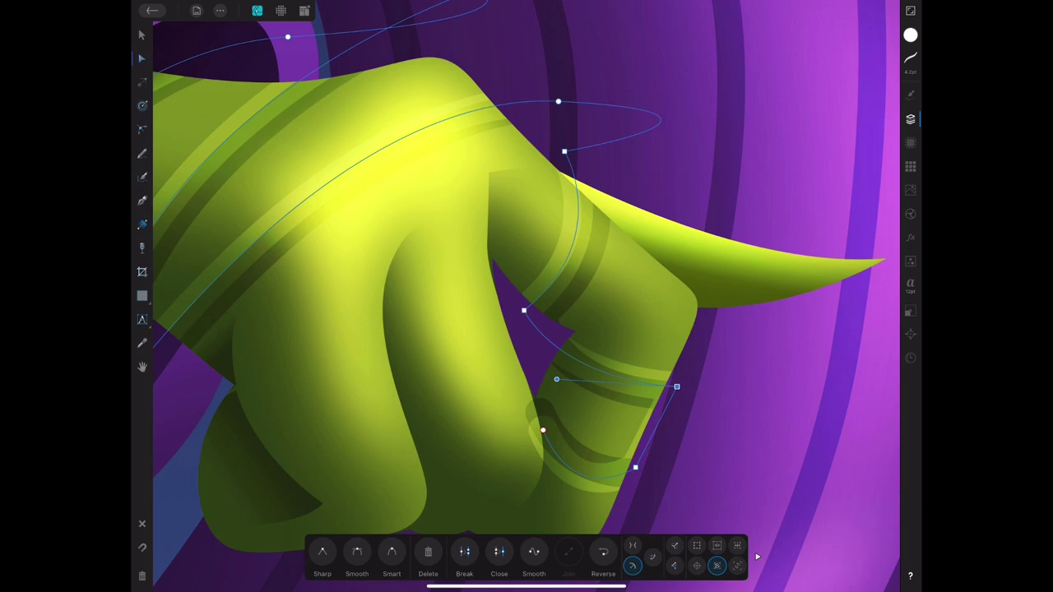
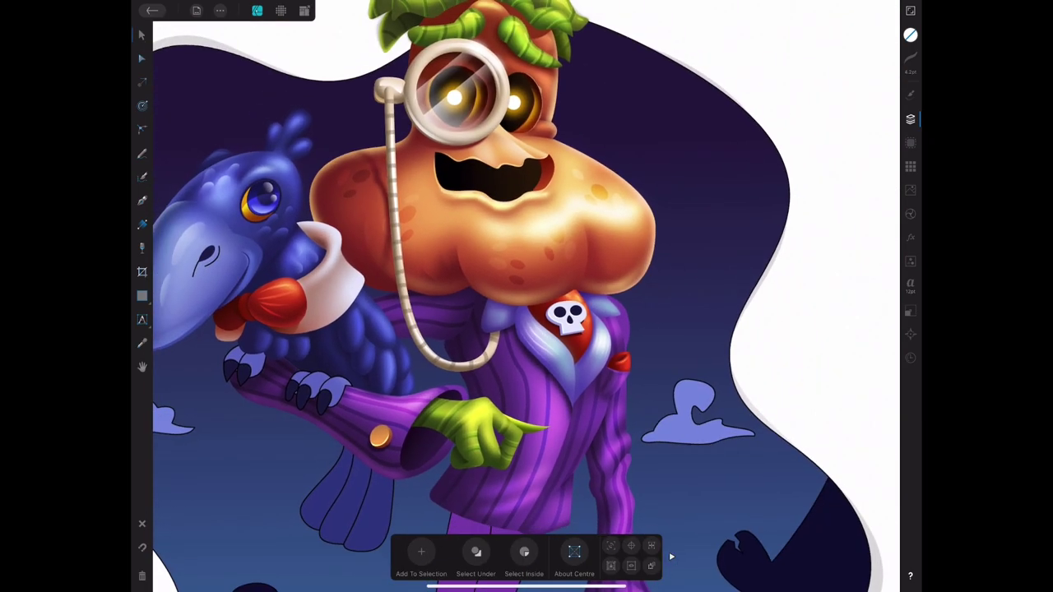
Set the white finger highlight stroke's blend mode to Overlay.
key(p)
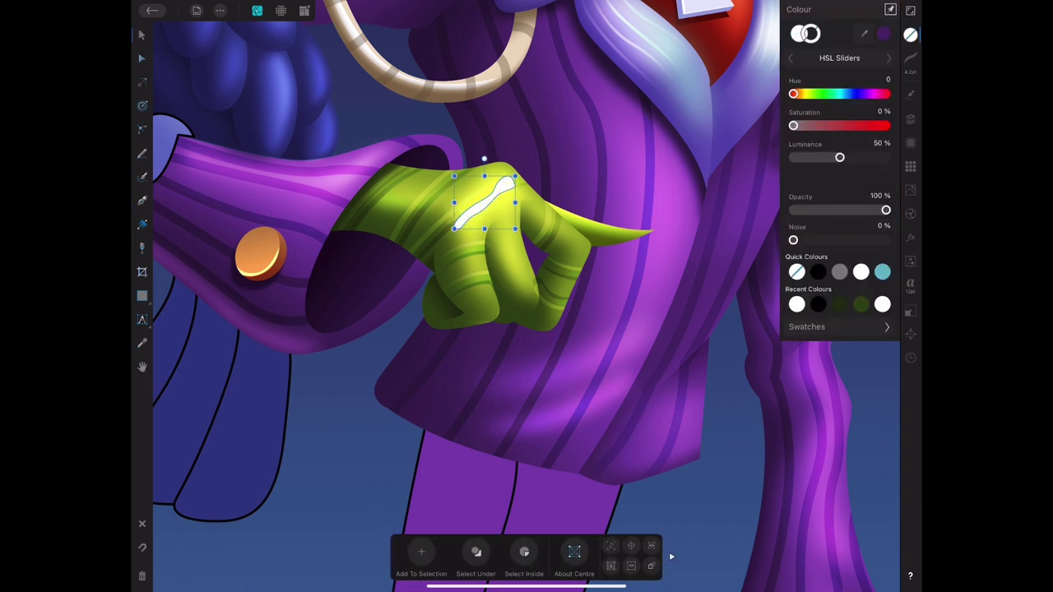
click(826, 96)
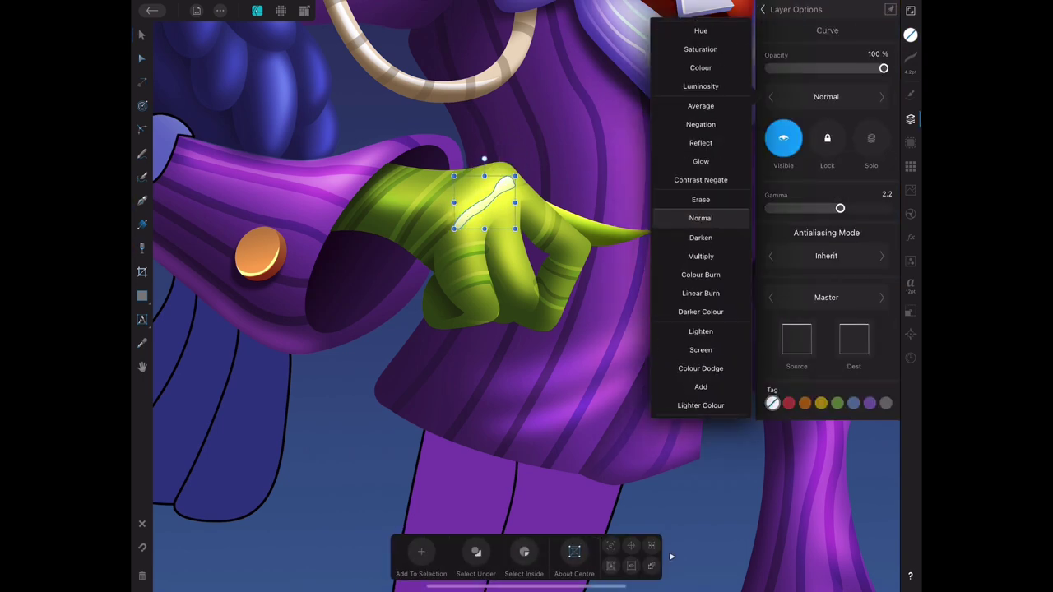
click(699, 216)
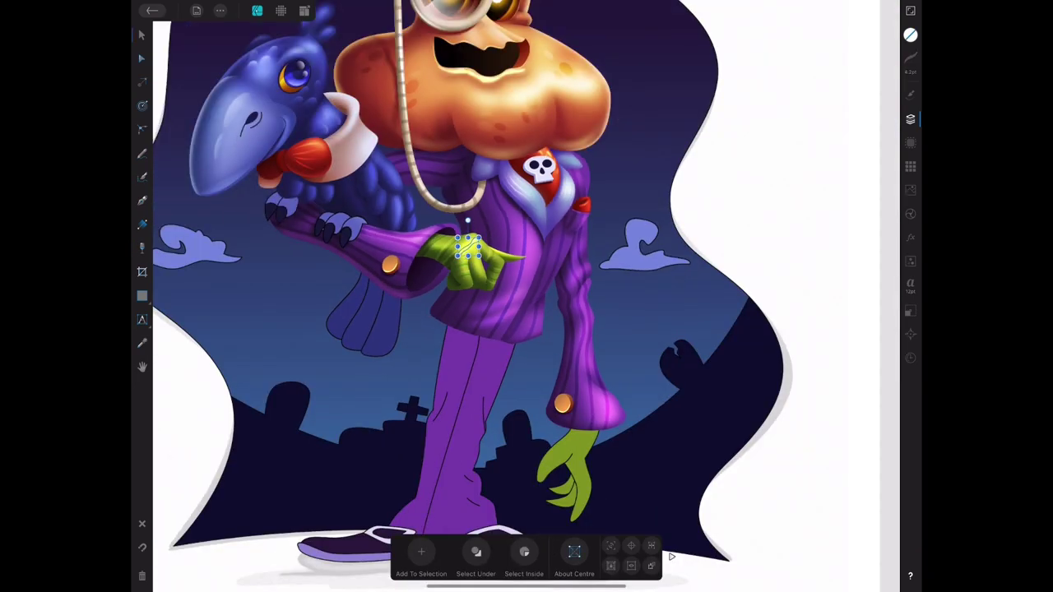
Draw a thin white crescent on the finger with no fill, faded into transparency.
key(p)
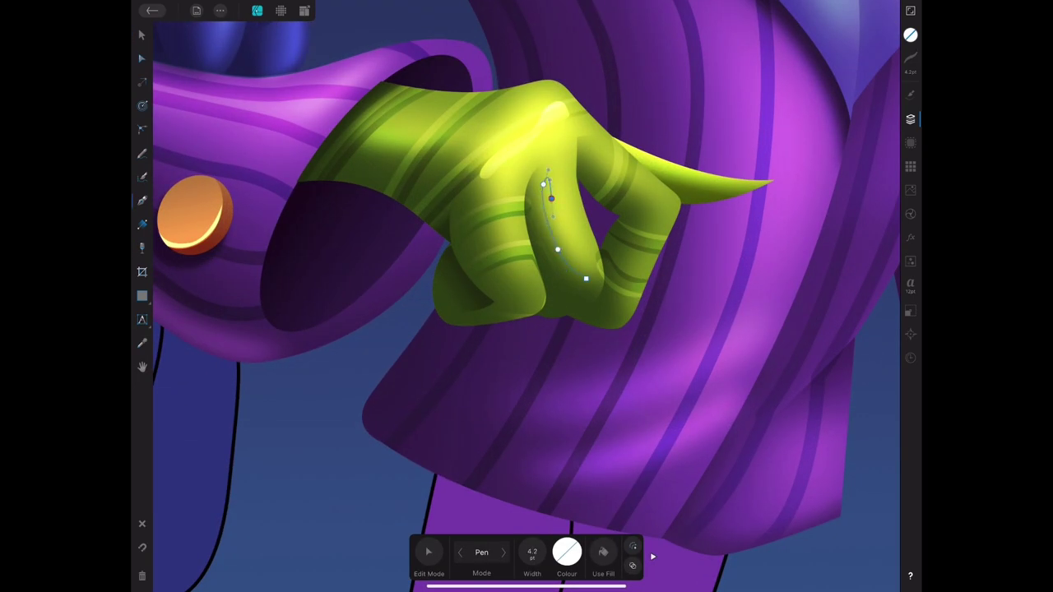
key(v)
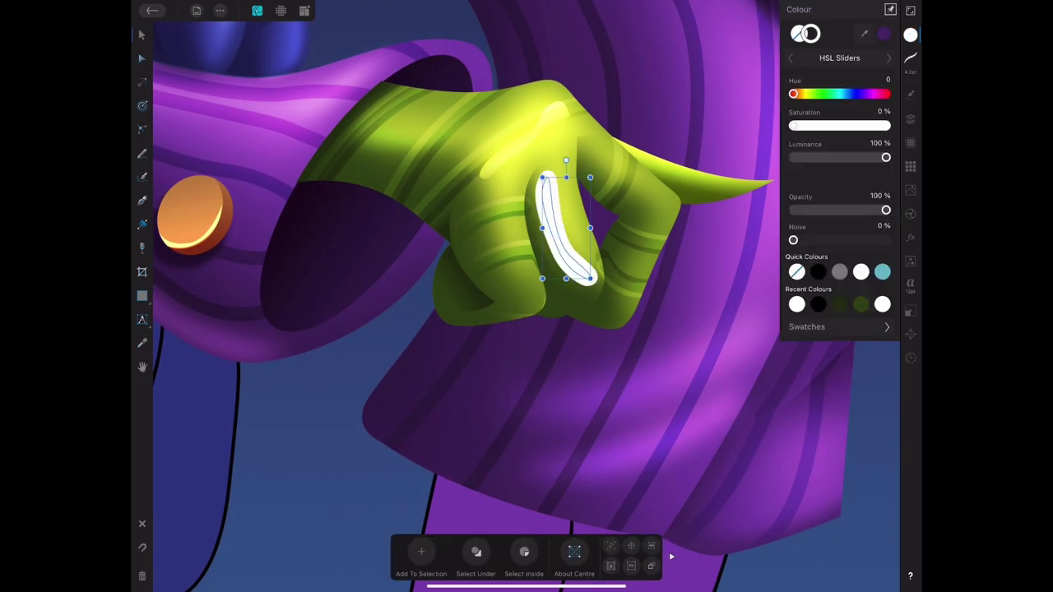
key(shift+x)
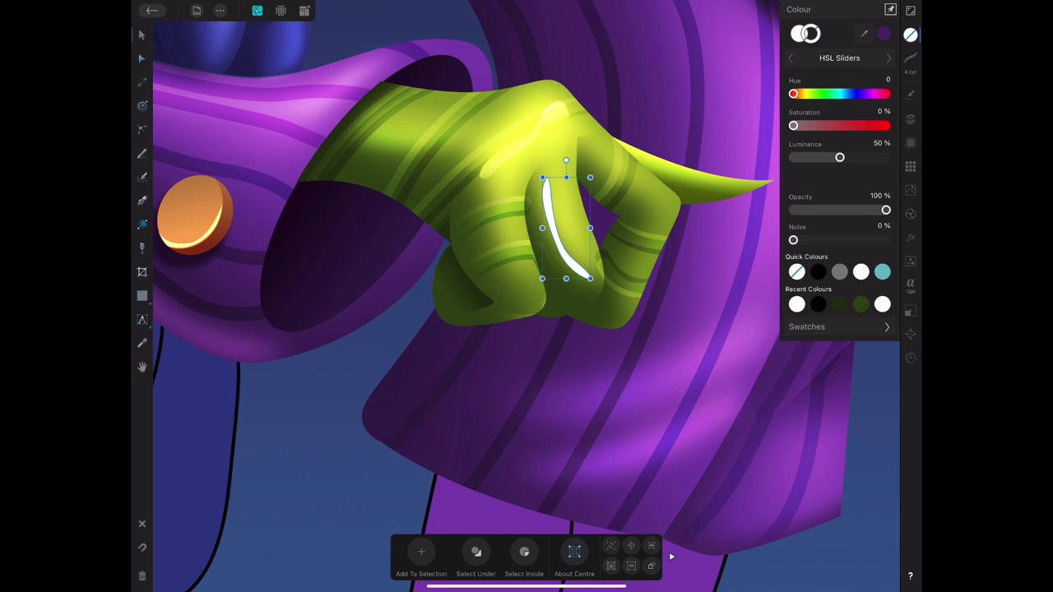
key(y)
drag(548, 237, 571, 222)
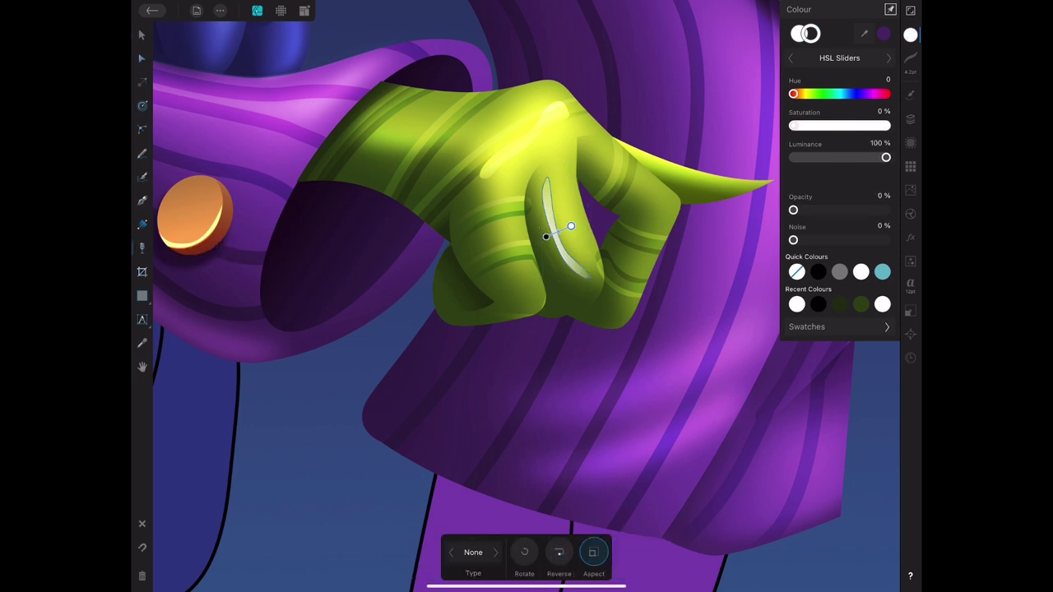
key(v)
key(F7)
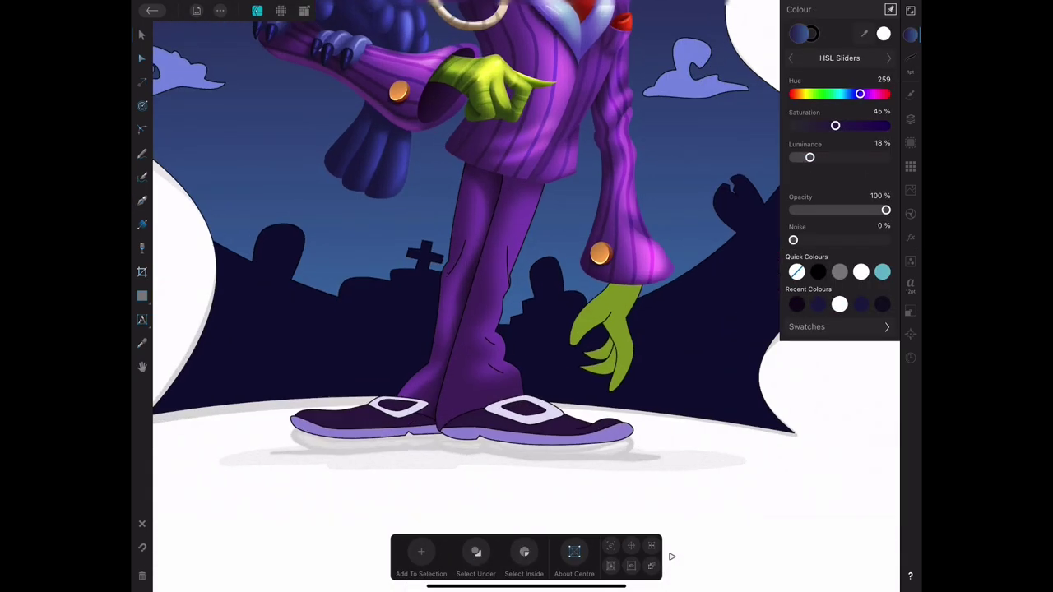
Draw a small purple accent shape on the trouser leg, discarding a trial transparency fade.
scroll(482, 247, up, 5)
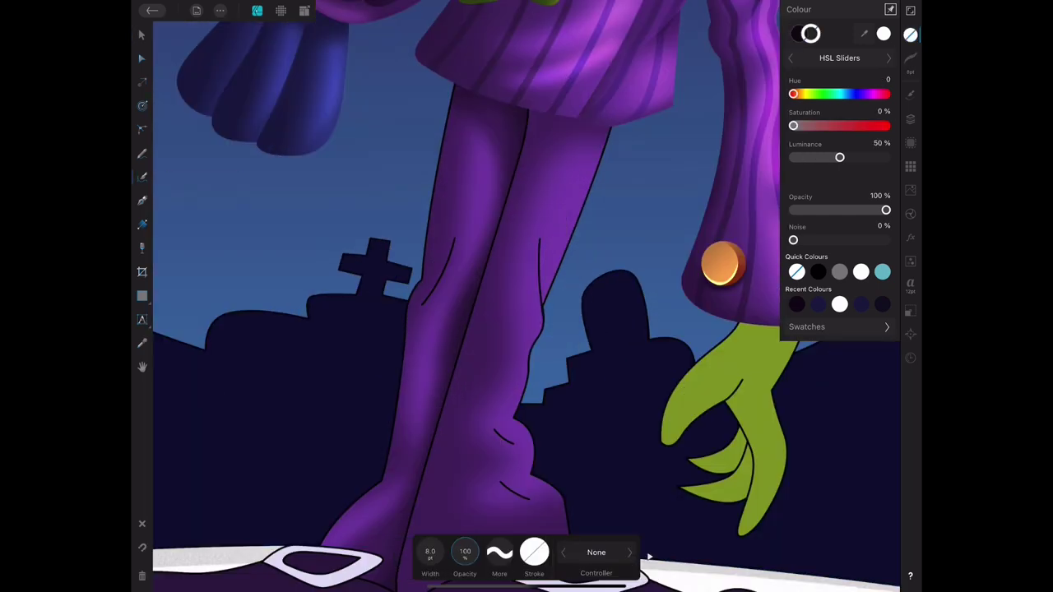
click(142, 199)
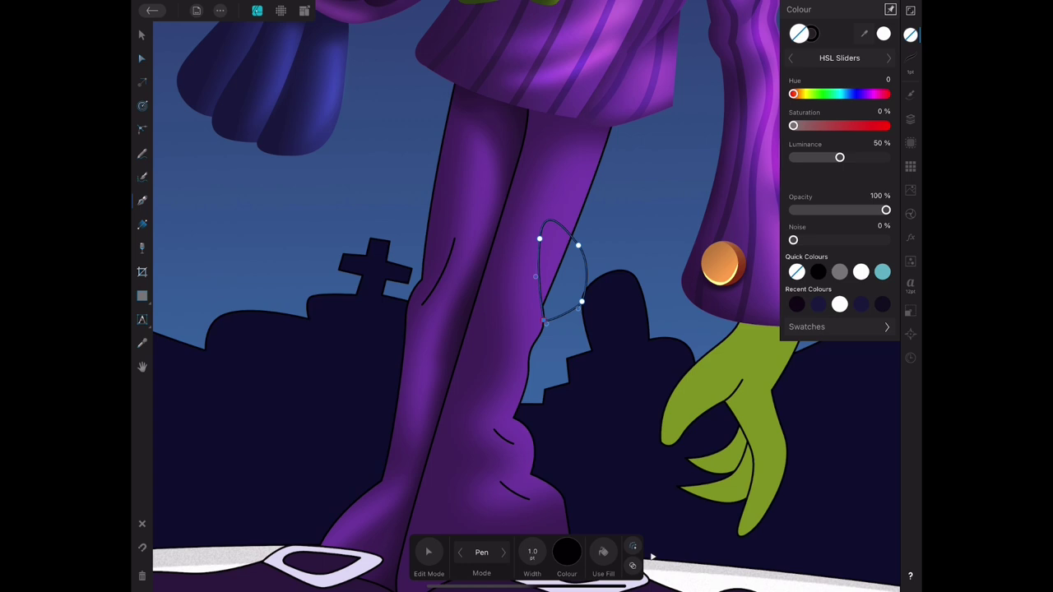
key(shift+x)
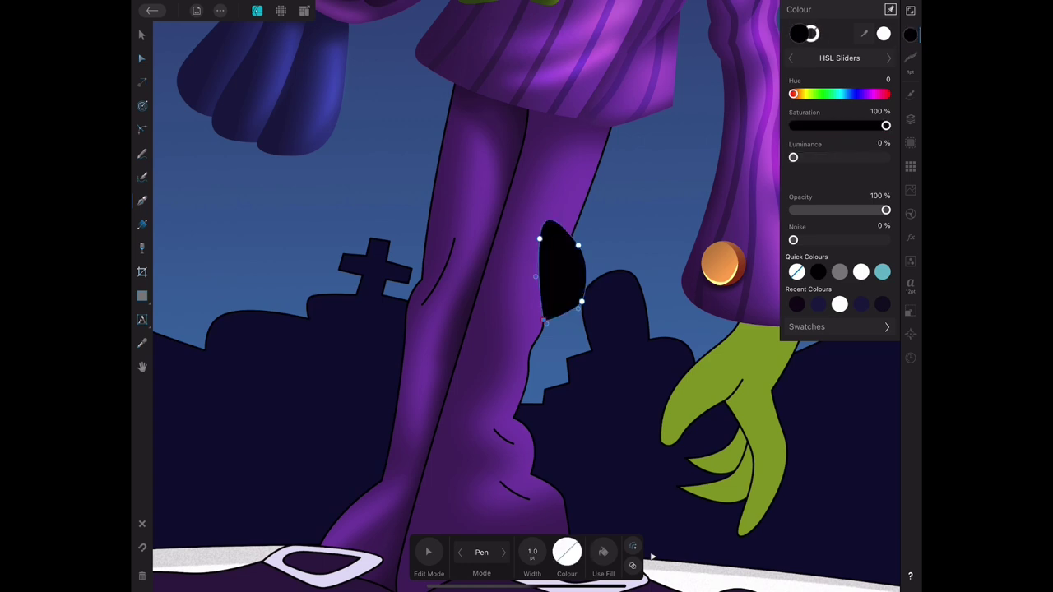
click(492, 127)
click(500, 436)
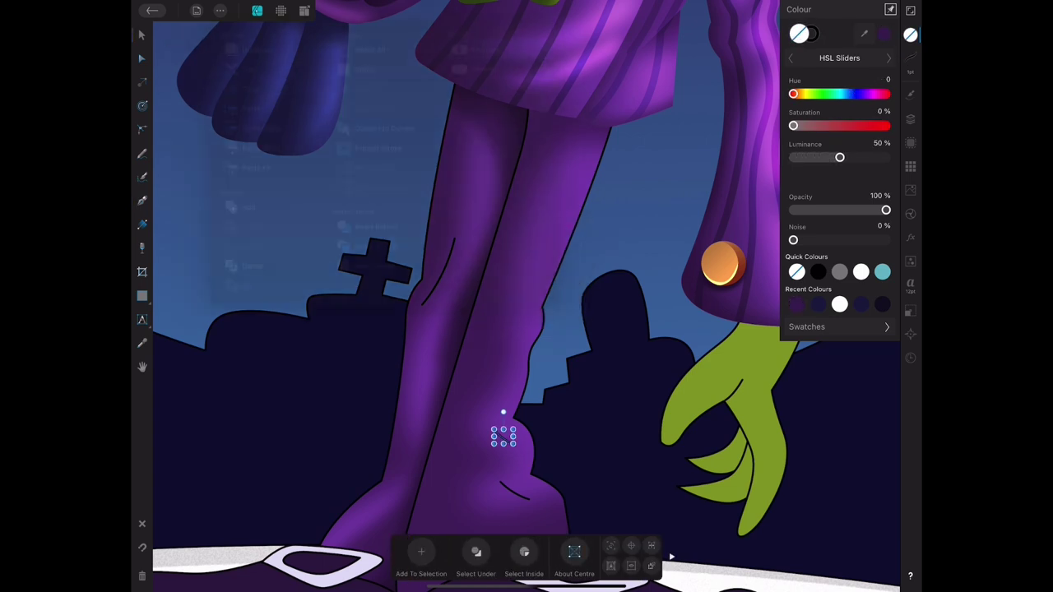
click(551, 251)
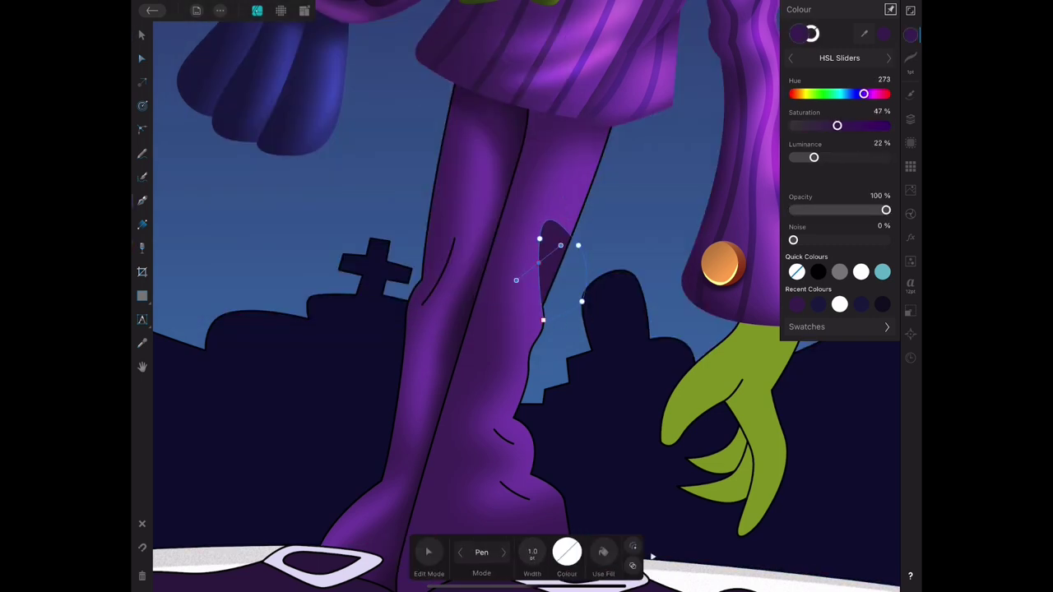
click(142, 247)
drag(539, 259, 576, 247)
click(220, 10)
click(487, 47)
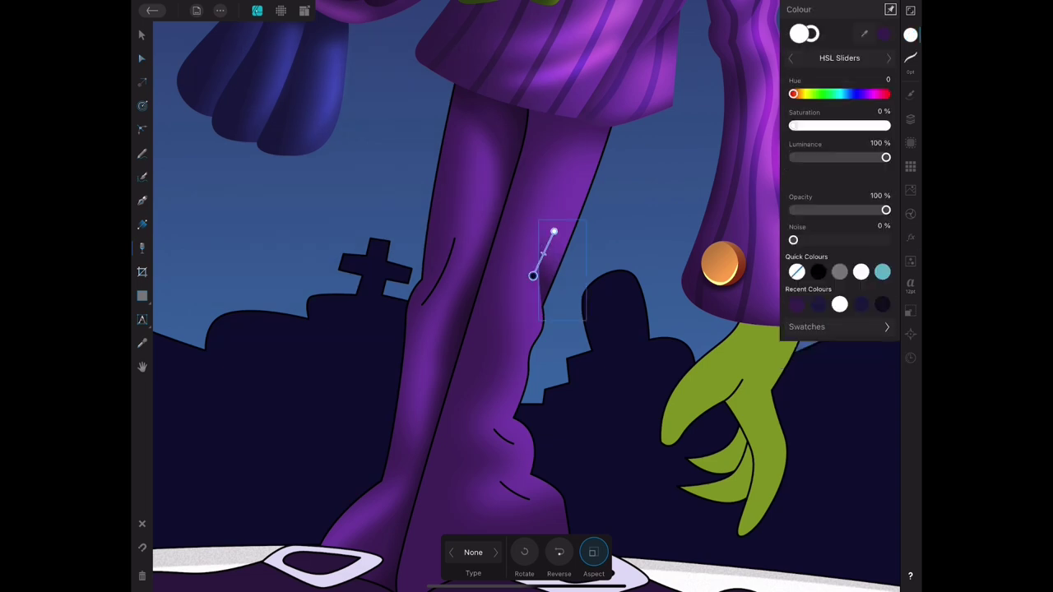
Draw a shadow shape below the jacket, darkened to 18% luminance with Gaussian Blur.
click(910, 237)
scroll(526, 296, up, 2)
click(141, 223)
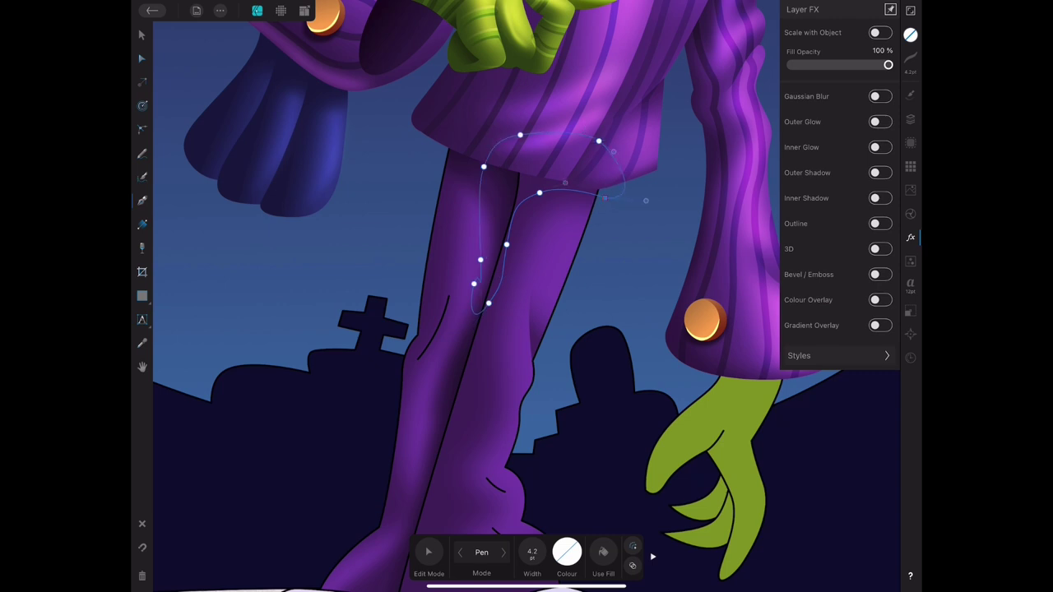
click(910, 34)
drag(813, 157, 809, 157)
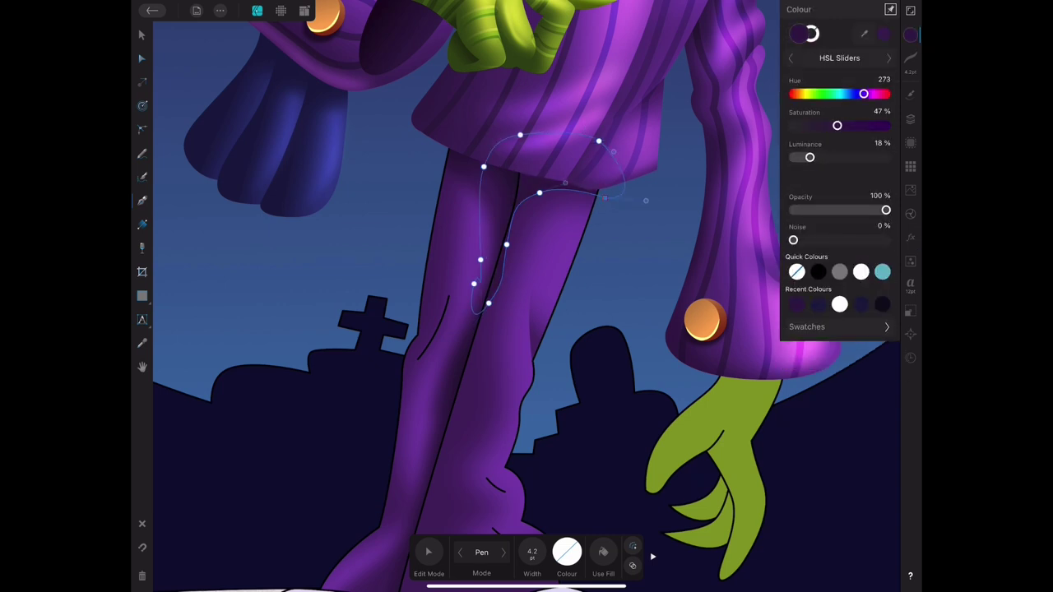
click(910, 237)
click(141, 34)
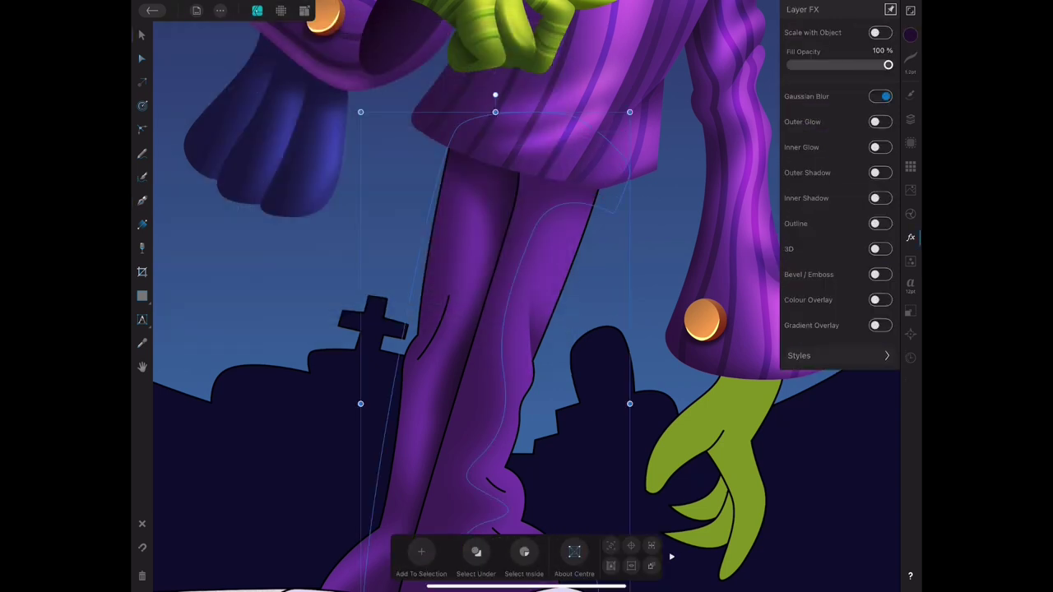
click(219, 9)
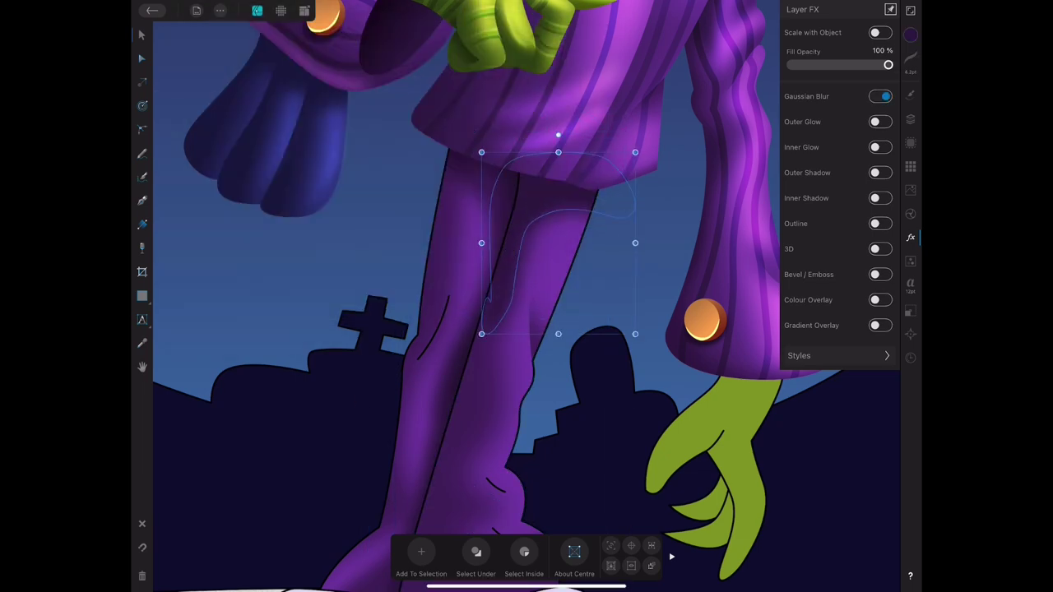
click(141, 58)
click(142, 34)
click(910, 34)
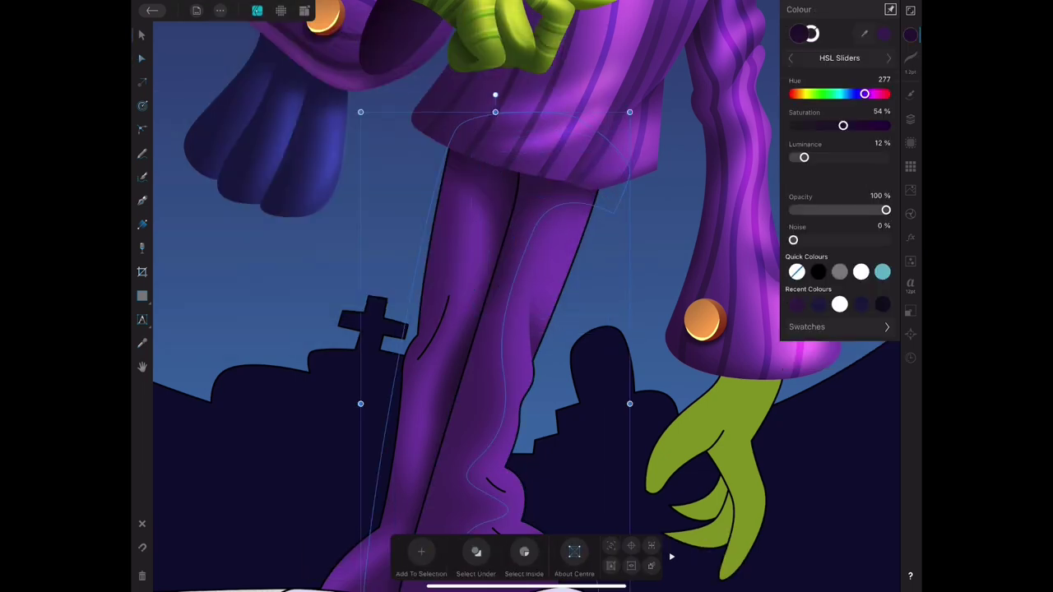
click(910, 237)
click(910, 34)
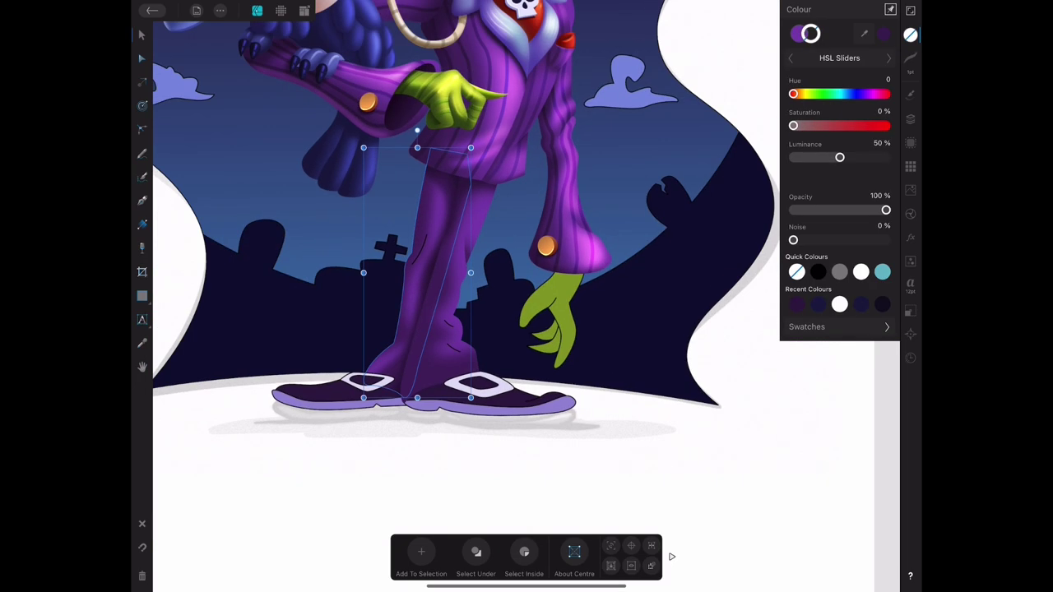
Draw a closed dark-purple shape on the leg and lower its fill opacity.
click(141, 153)
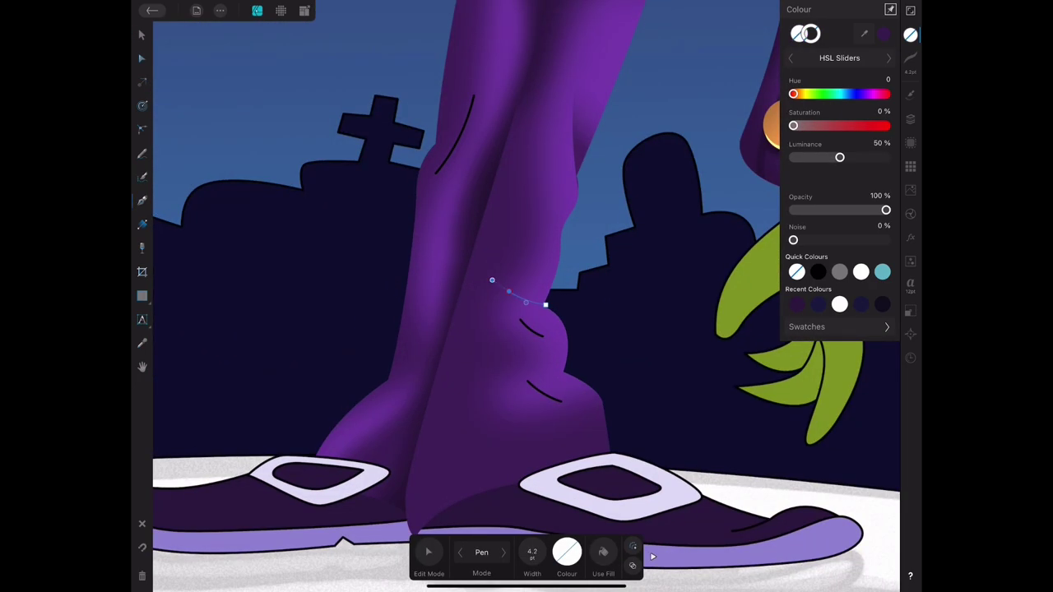
scroll(527, 297, down, 5)
scroll(526, 296, up, 5)
drag(499, 307, 536, 311)
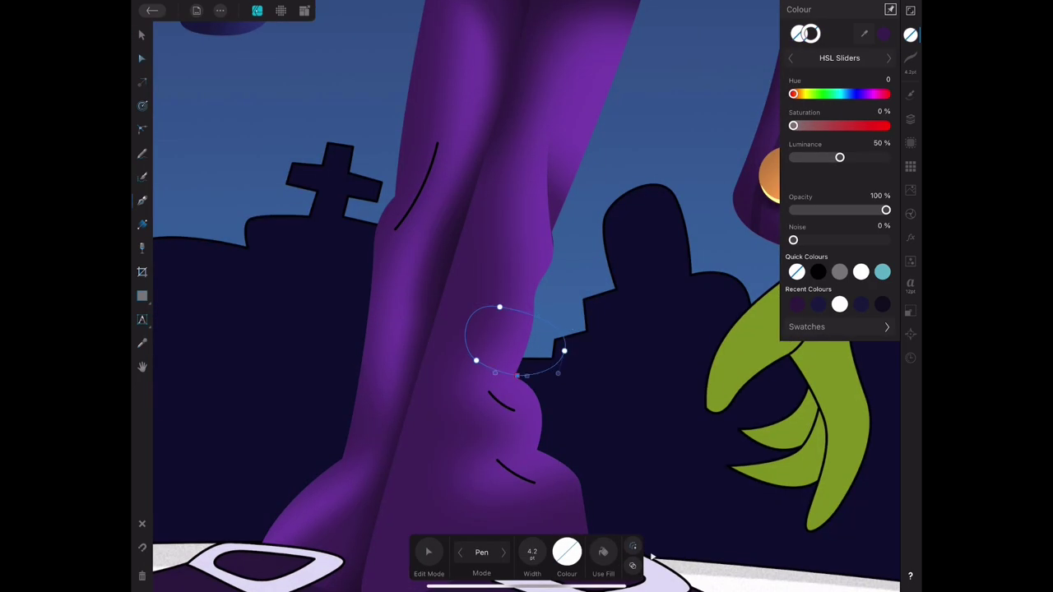
click(500, 307)
click(796, 304)
click(141, 247)
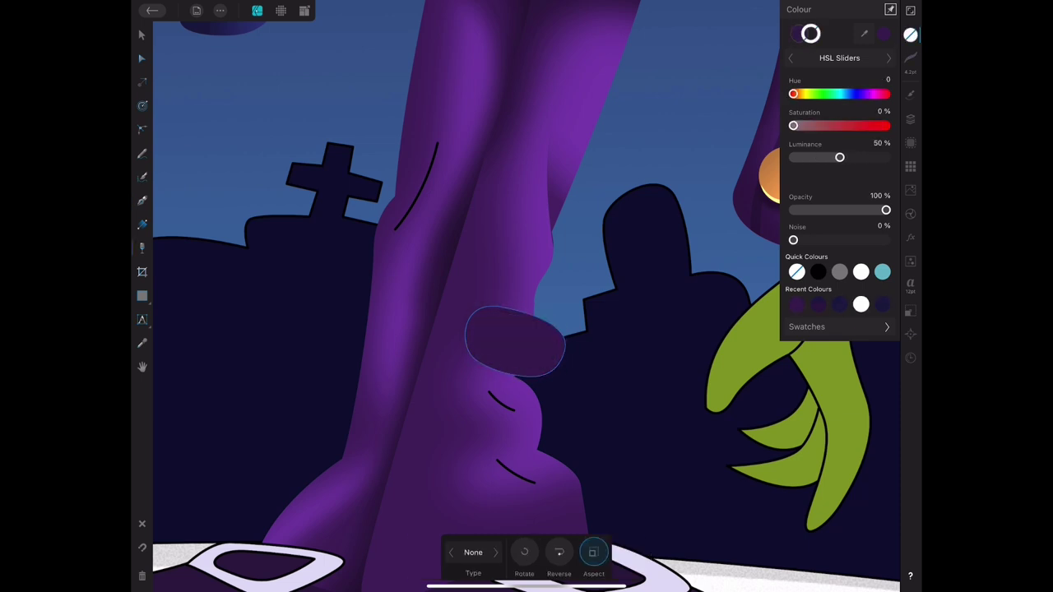
click(142, 35)
click(220, 10)
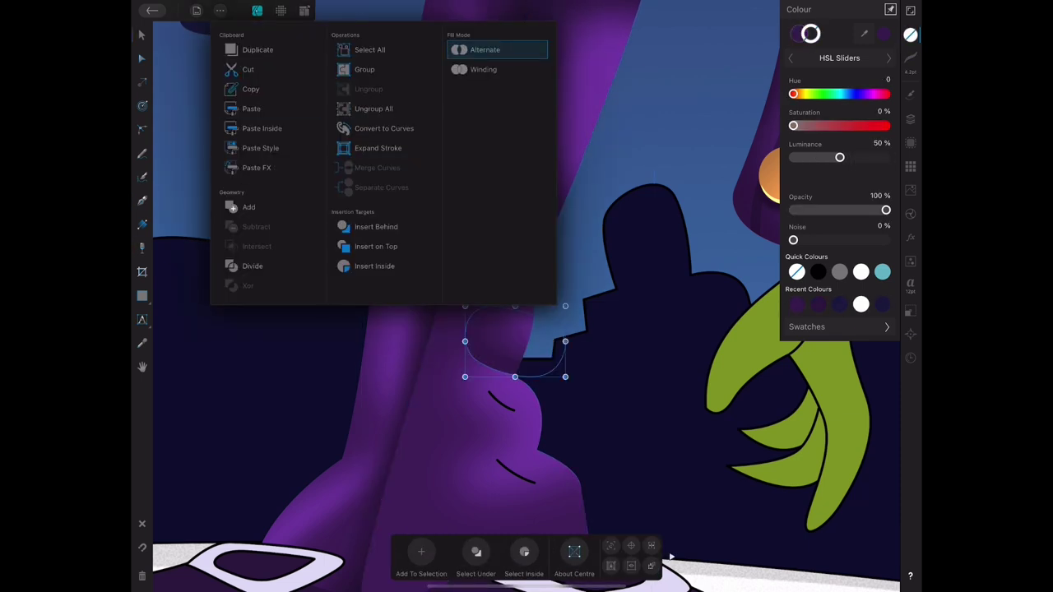
click(378, 66)
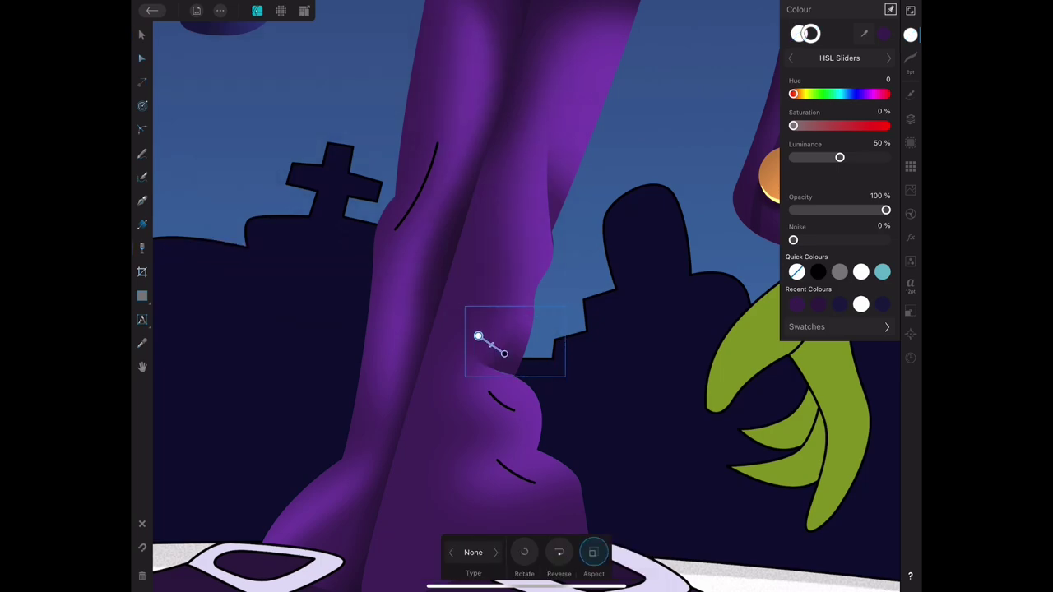
scroll(526, 296, down, 5)
click(911, 238)
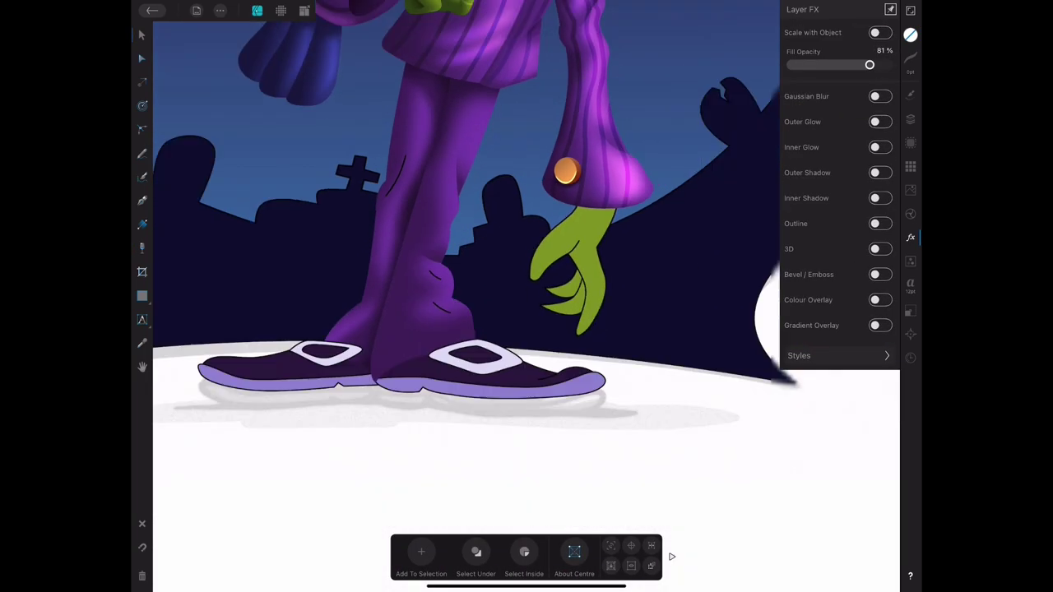
scroll(494, 288, up, 3)
click(485, 266)
scroll(527, 296, down, 3)
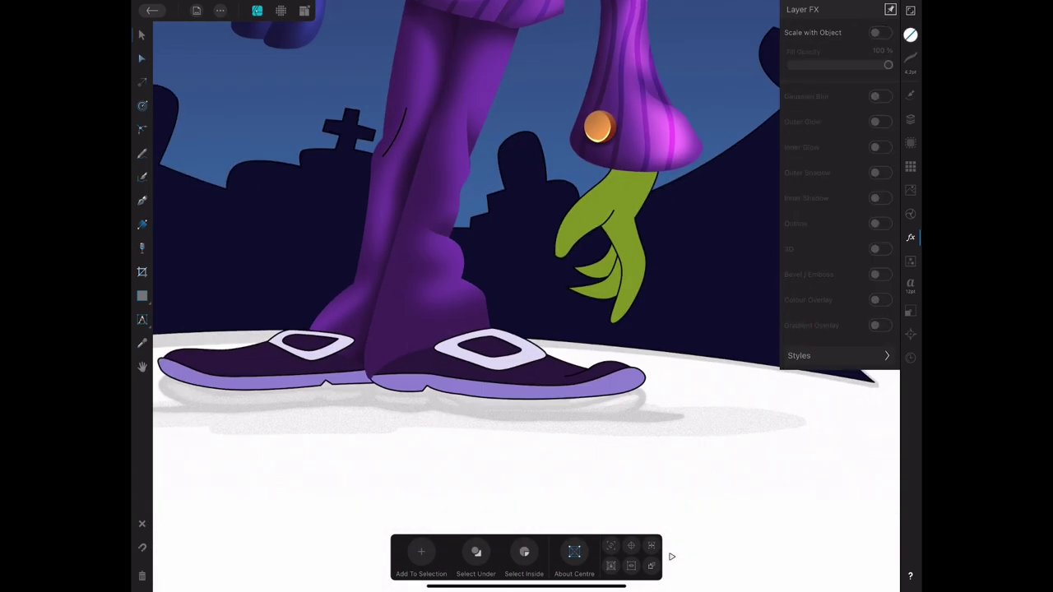
scroll(527, 296, up, 5)
drag(887, 65, 870, 65)
scroll(527, 296, down, 3)
scroll(354, 211, up, 3)
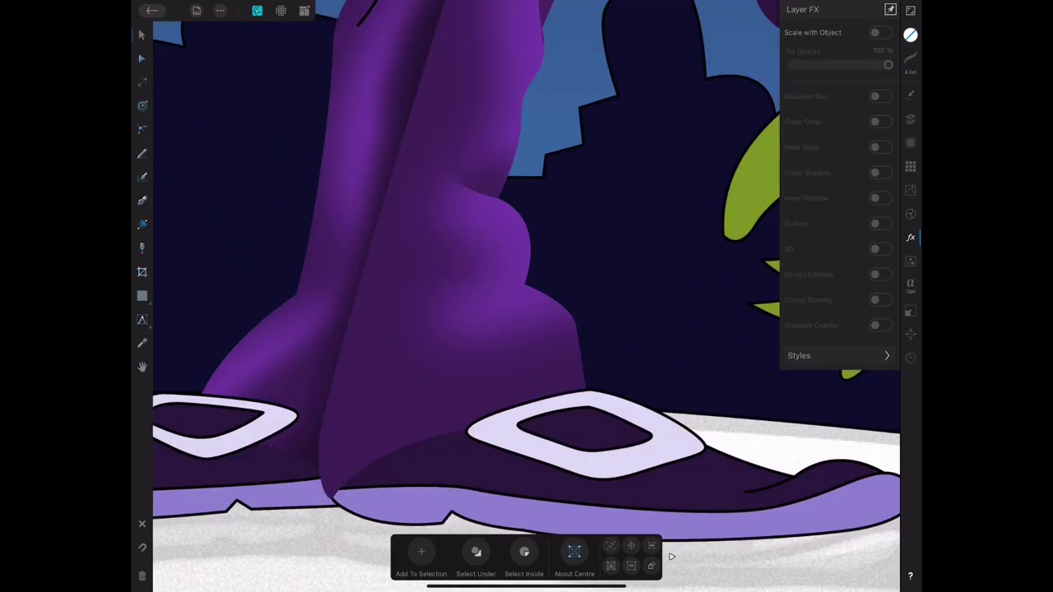
Draw a dark-purple knee shading shape and fade it out with a transparency gradient.
key(p)
click(442, 276)
click(432, 222)
click(534, 244)
click(488, 276)
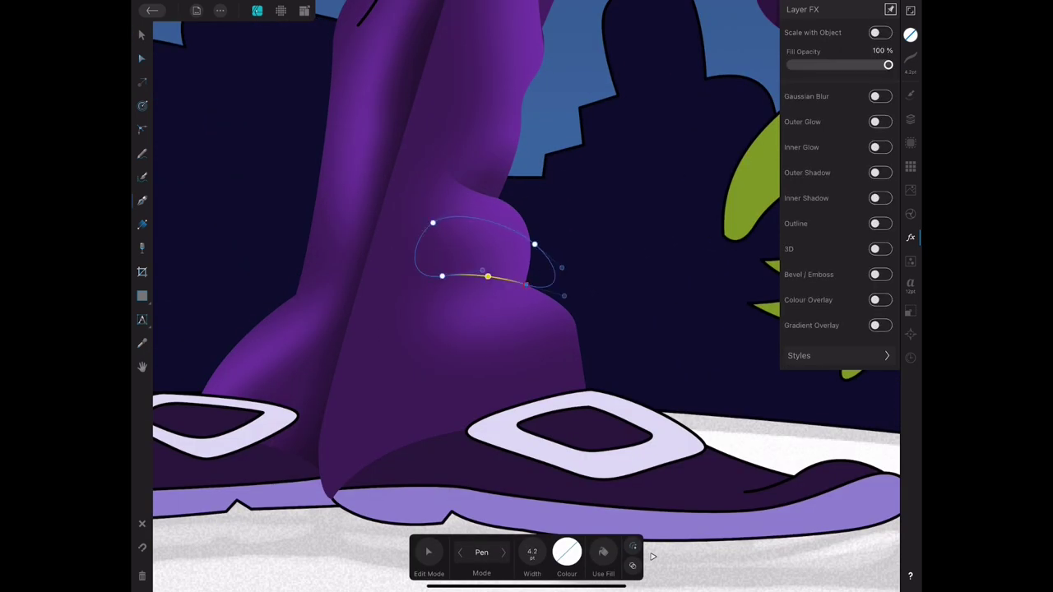
click(910, 34)
drag(822, 125, 836, 125)
click(142, 34)
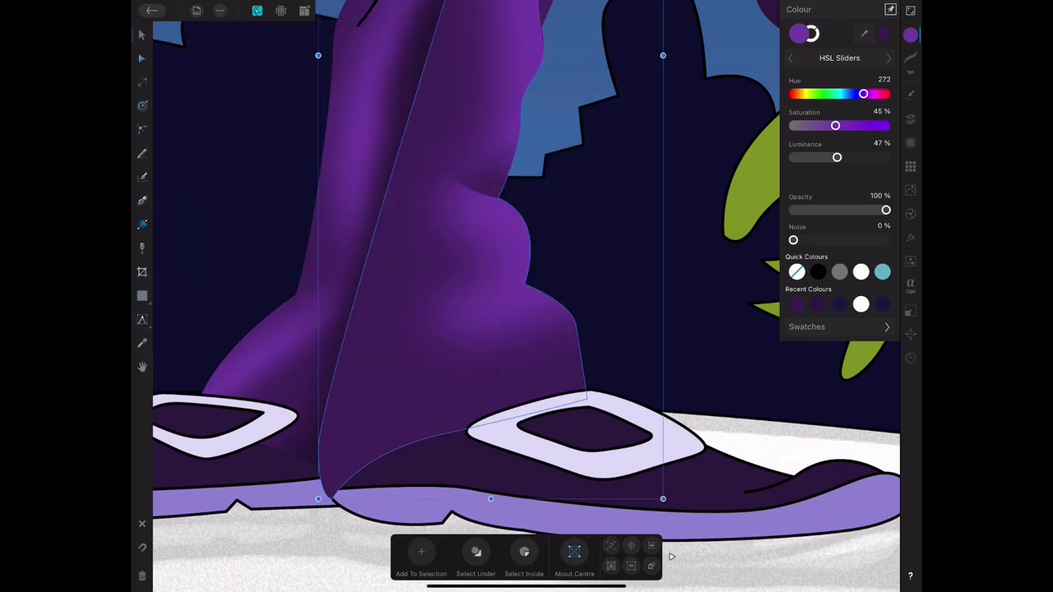
click(399, 503)
click(142, 247)
drag(480, 188, 479, 266)
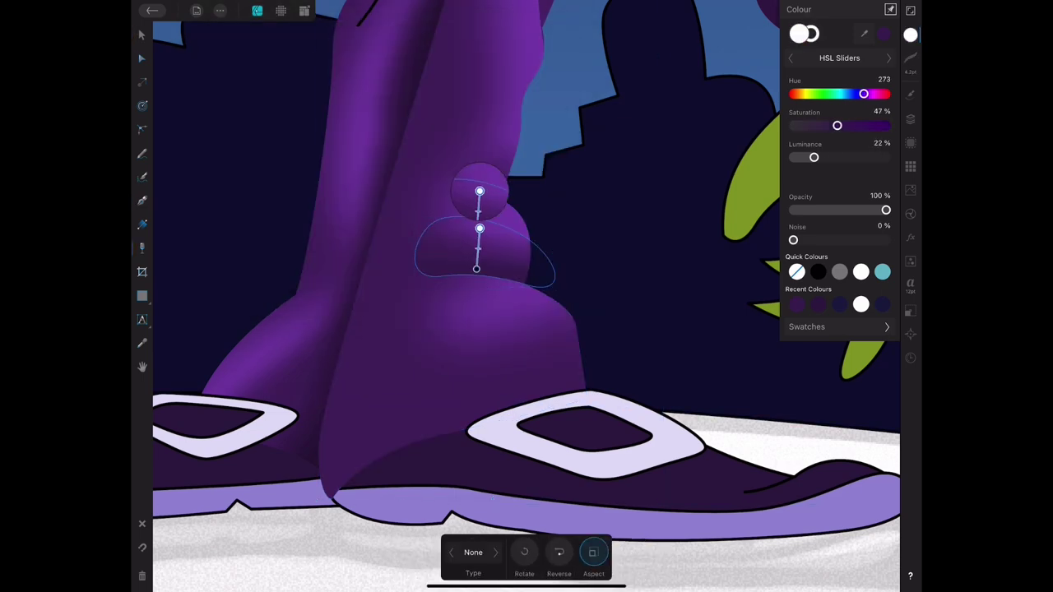
drag(425, 246, 485, 254)
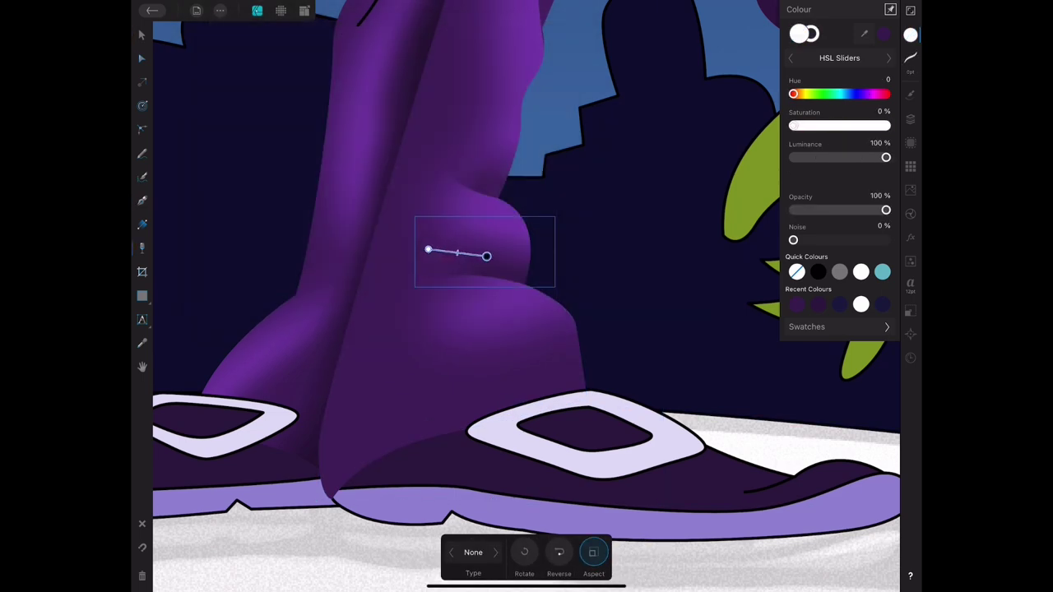
click(142, 34)
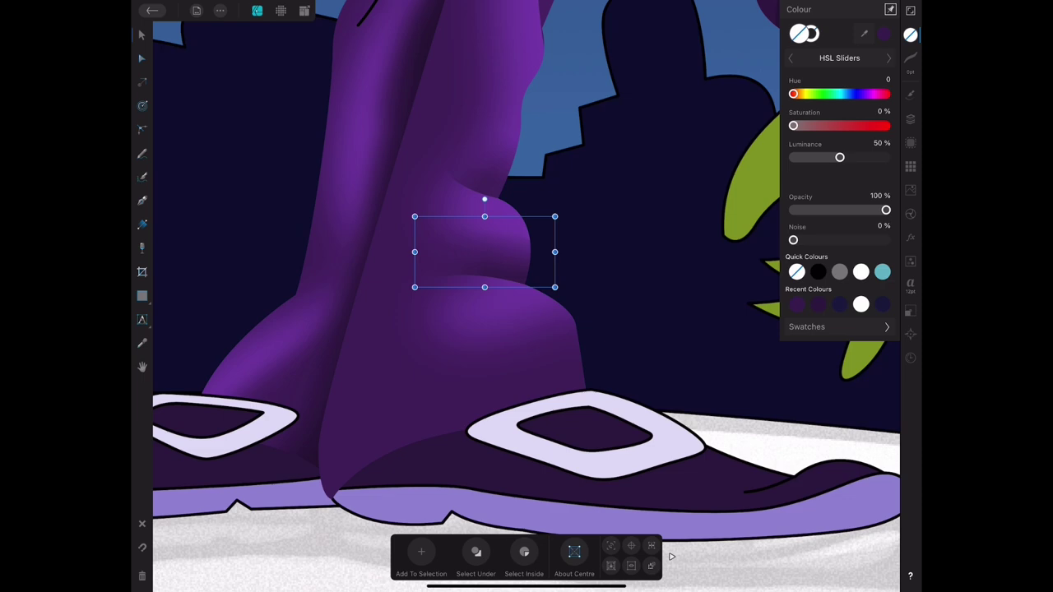
Draw a shading shape on the upper leg and fade it with transparency.
scroll(526, 297, down, 3)
scroll(526, 296, up, 3)
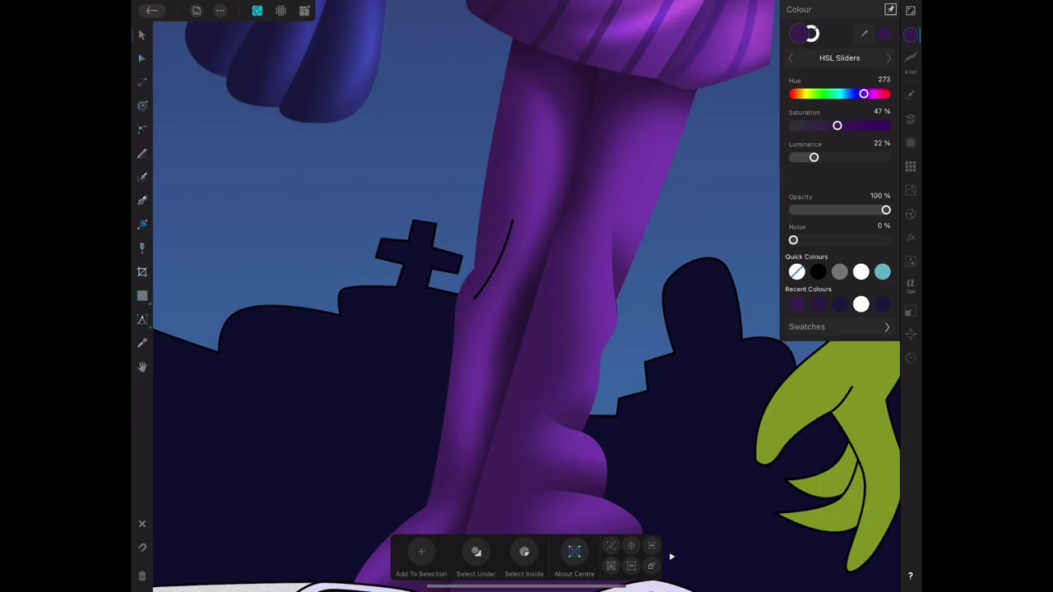
click(142, 129)
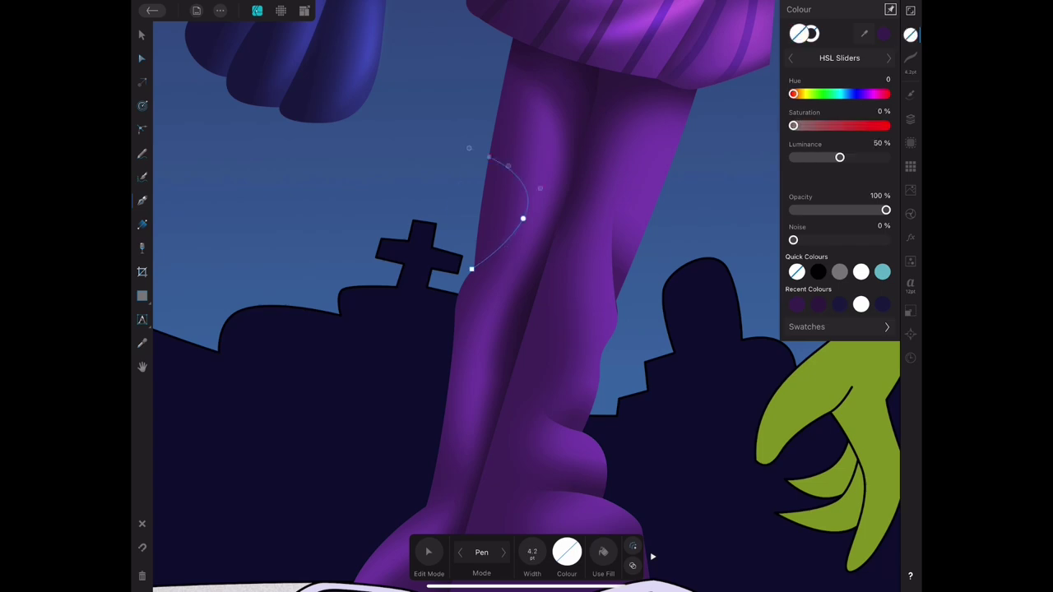
click(142, 33)
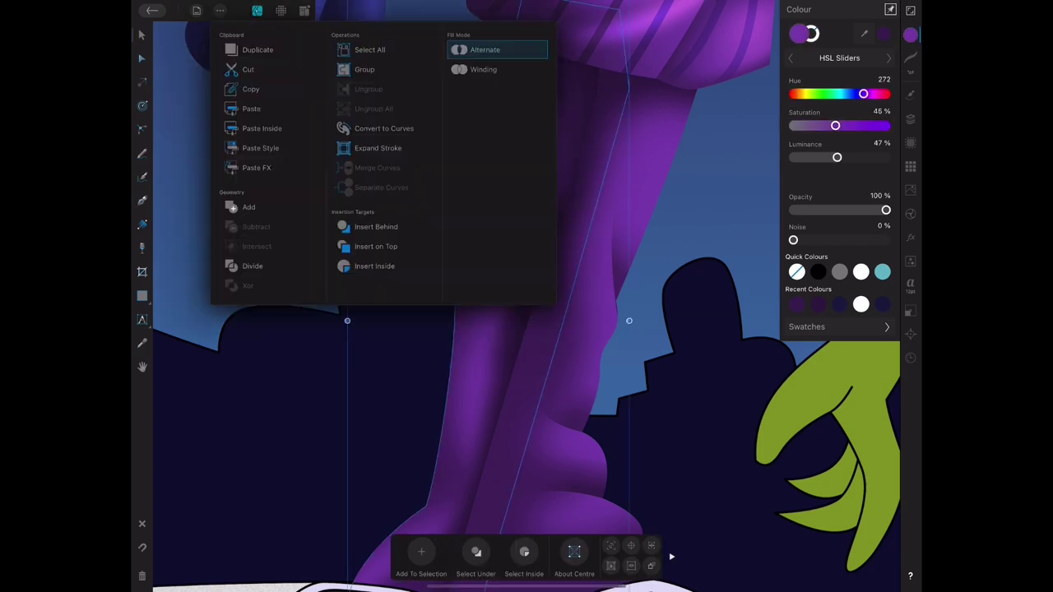
click(251, 49)
click(141, 247)
drag(482, 188, 493, 236)
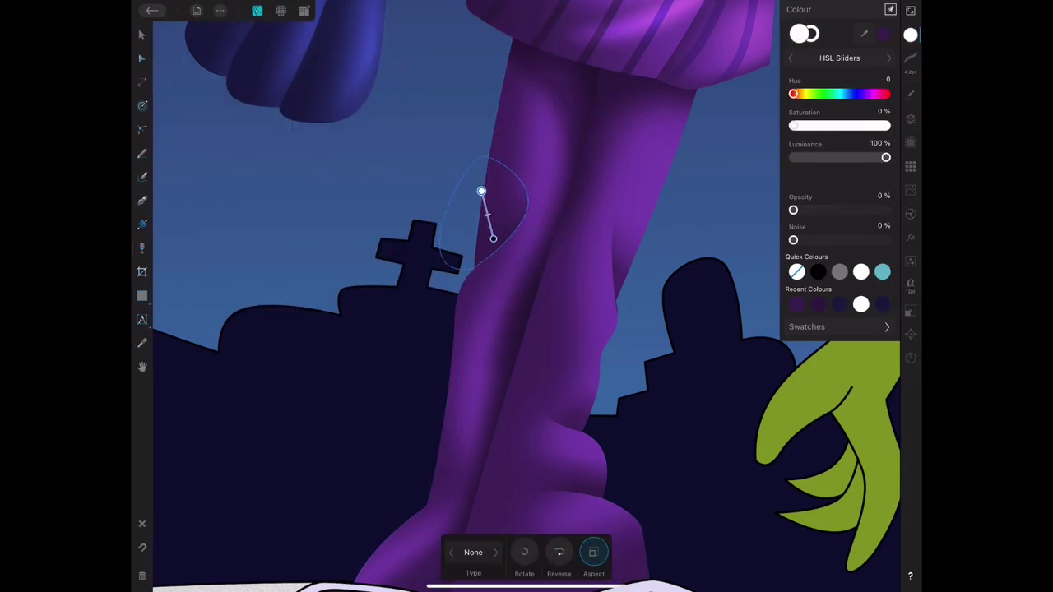
scroll(526, 297, down, 3)
scroll(527, 296, up, 3)
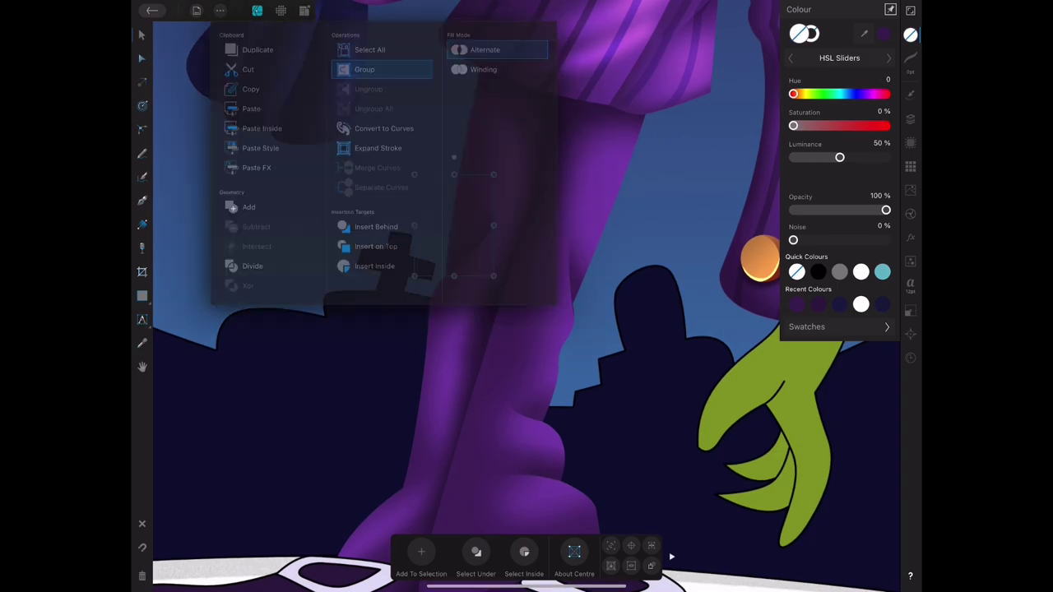
click(456, 218)
scroll(527, 296, down, 3)
scroll(526, 297, down, 2)
scroll(526, 297, up, 5)
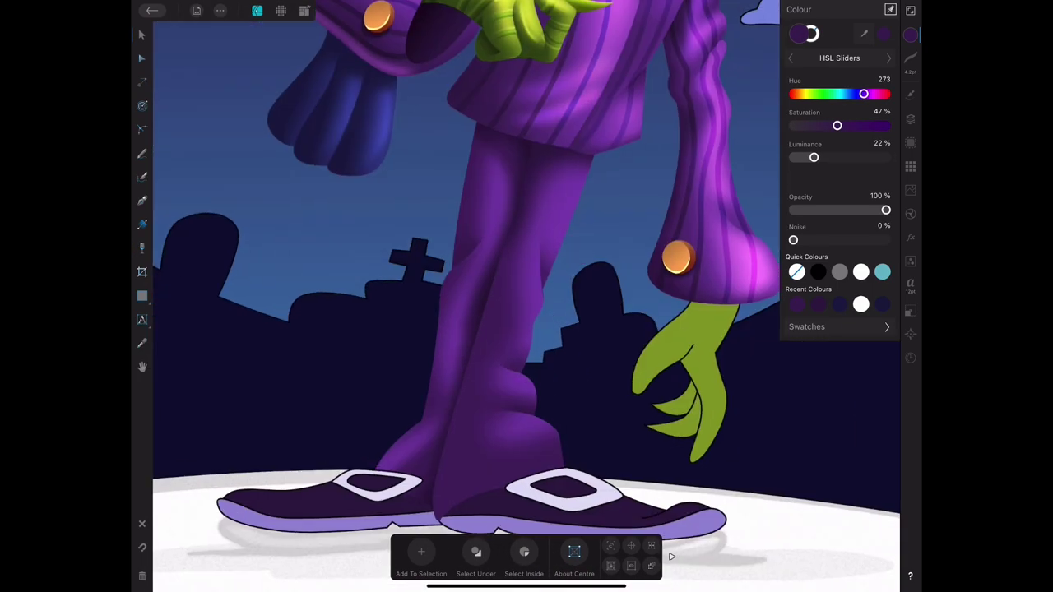
key(p)
scroll(526, 296, up, 2)
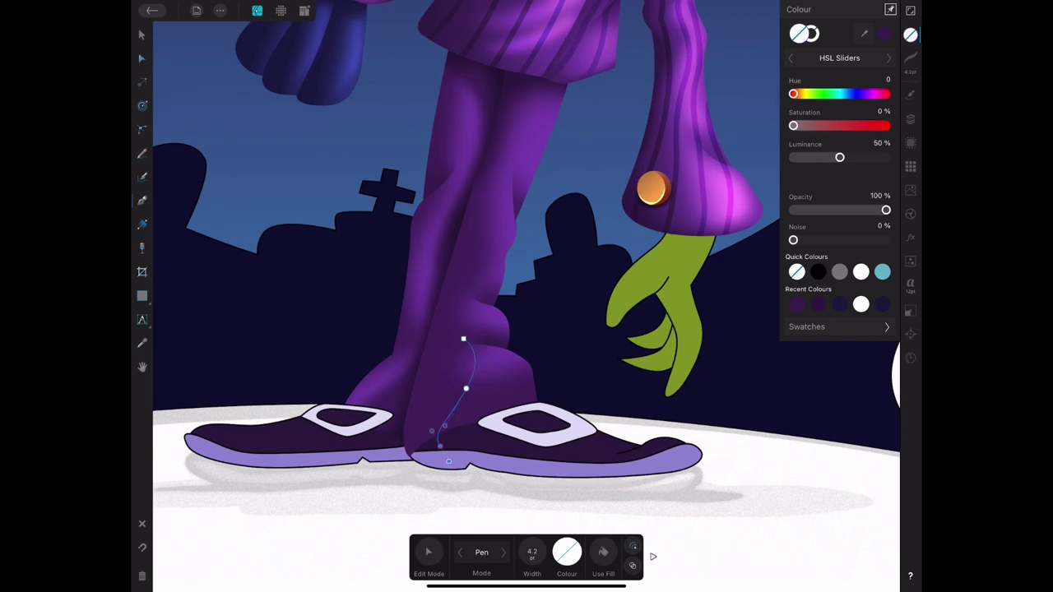
Draw wavy black-stroked pinstripe paths down the trouser leg.
key(a)
key(p)
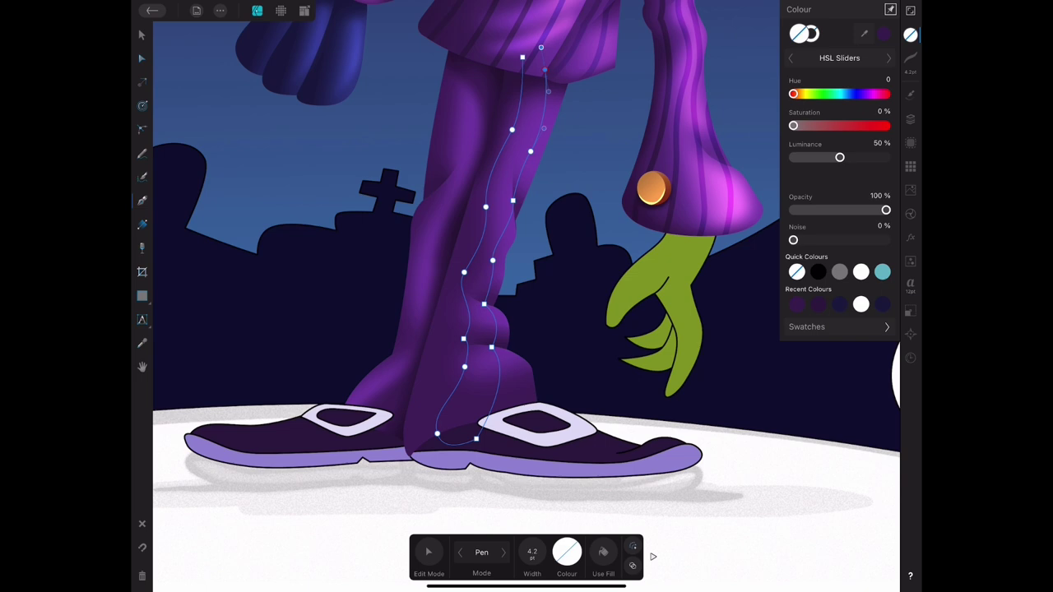
click(817, 271)
key(v)
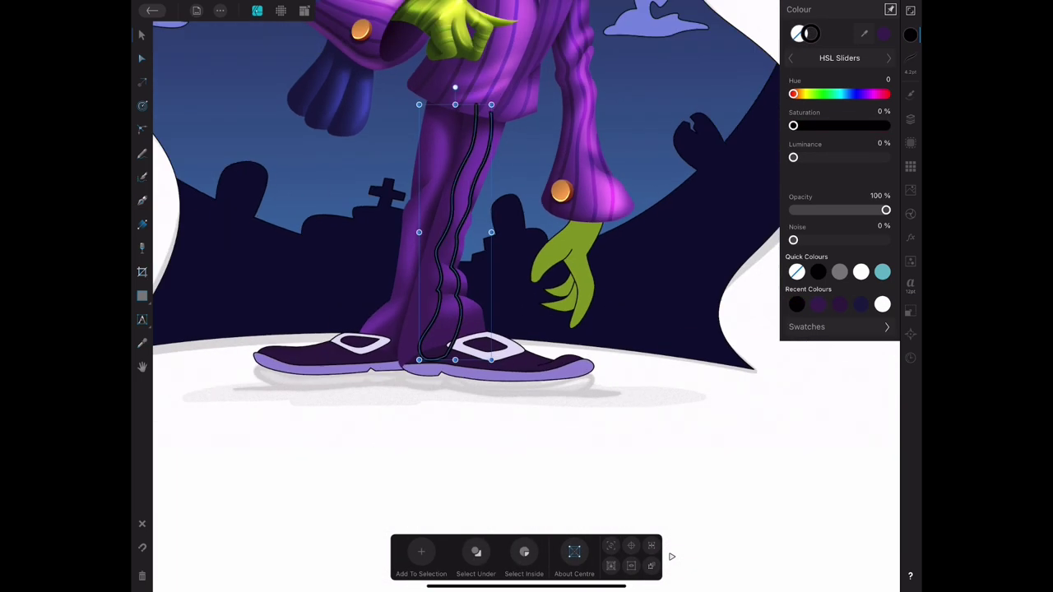
key(p)
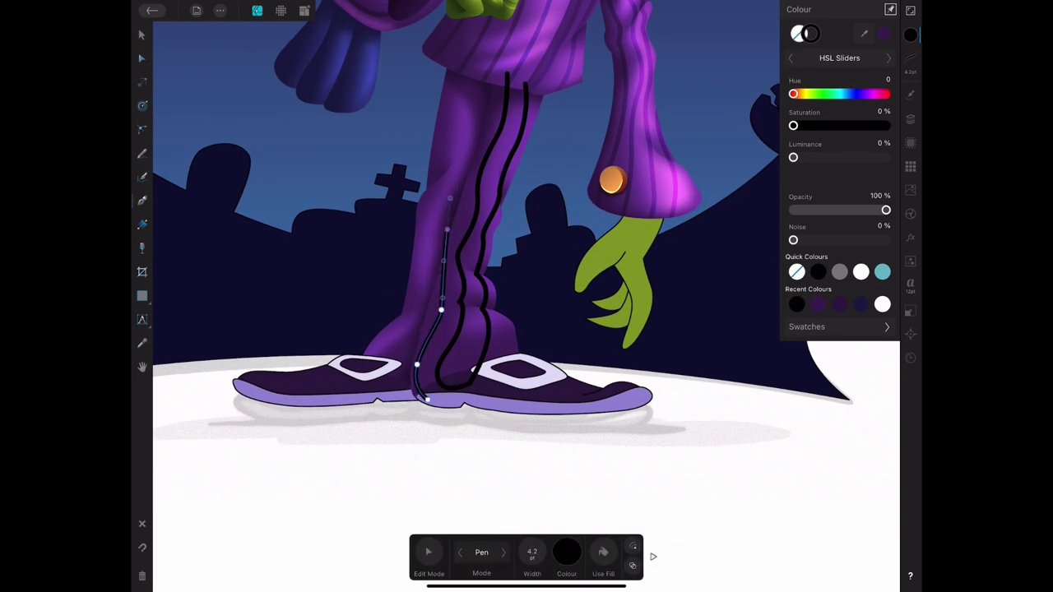
key(Delete)
click(329, 61)
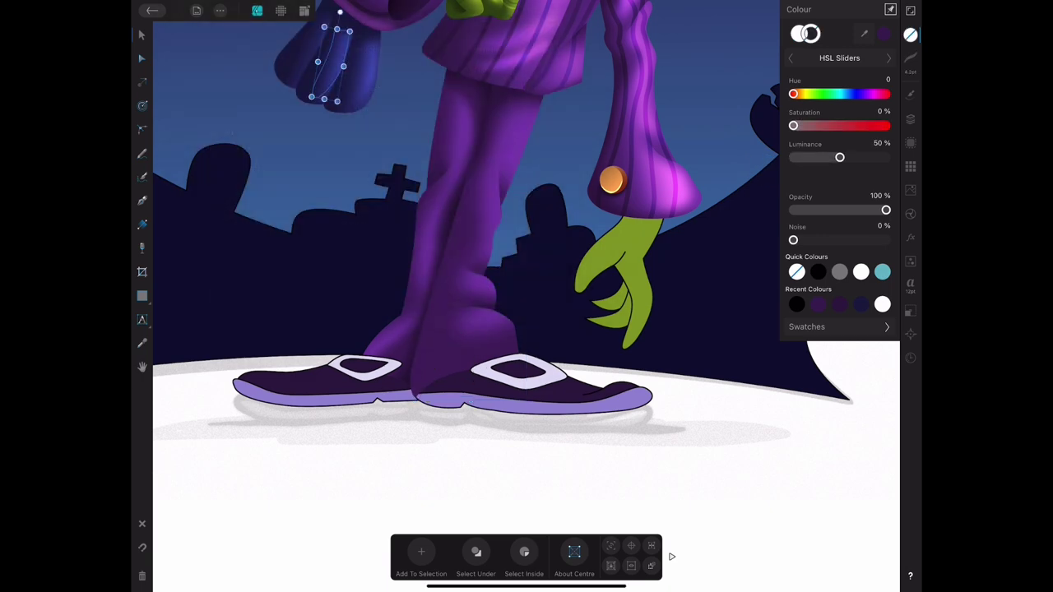
key(ctrl+z)
Group the pinstripes, set the group to Overlay blend, and lower its opacity.
click(219, 9)
click(910, 120)
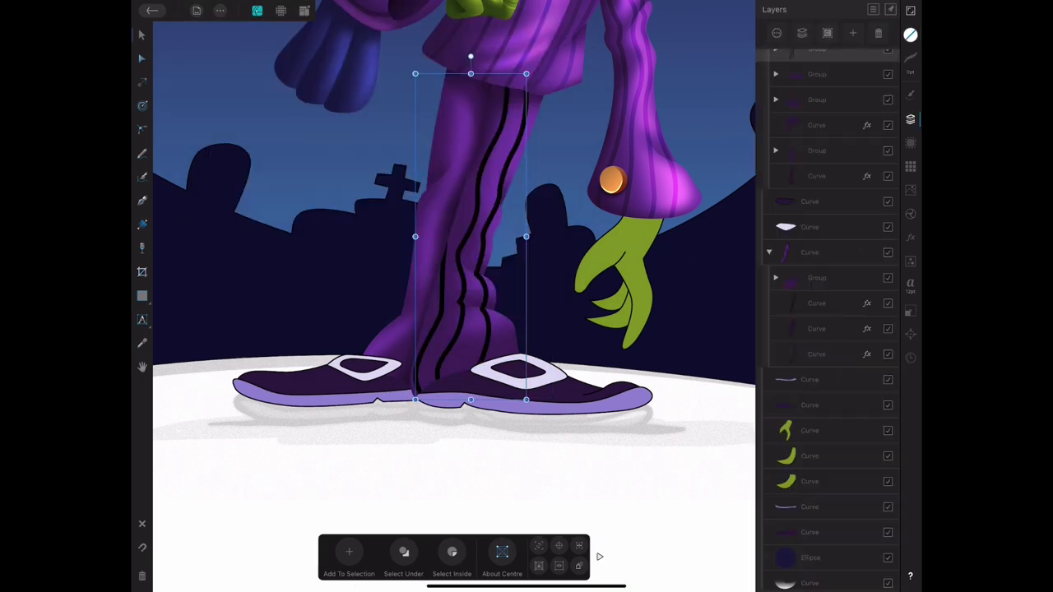
click(826, 96)
click(700, 218)
drag(883, 68, 795, 68)
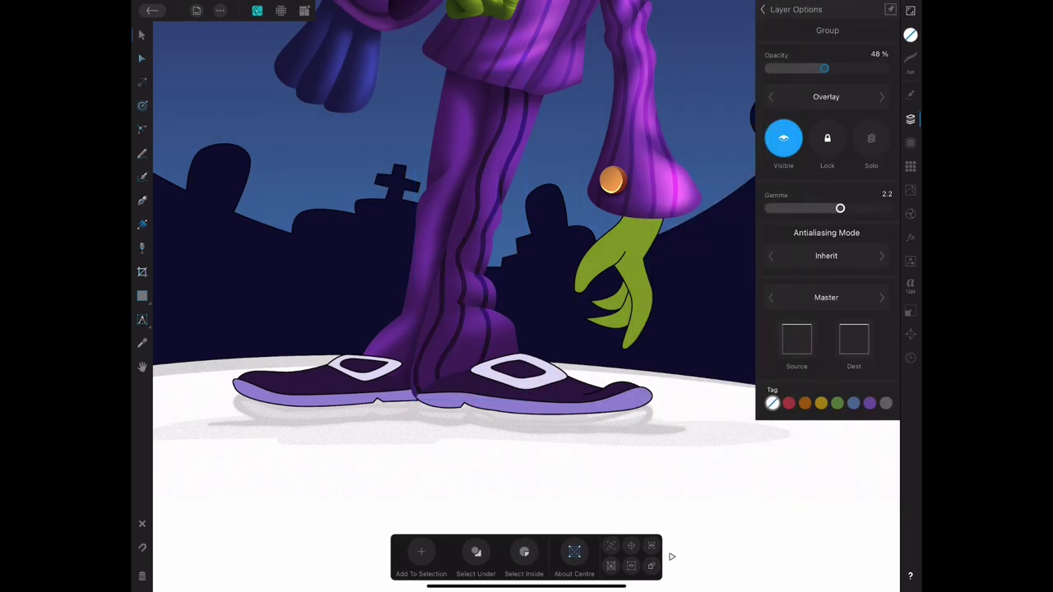
scroll(527, 296, down, 5)
scroll(526, 296, up, 5)
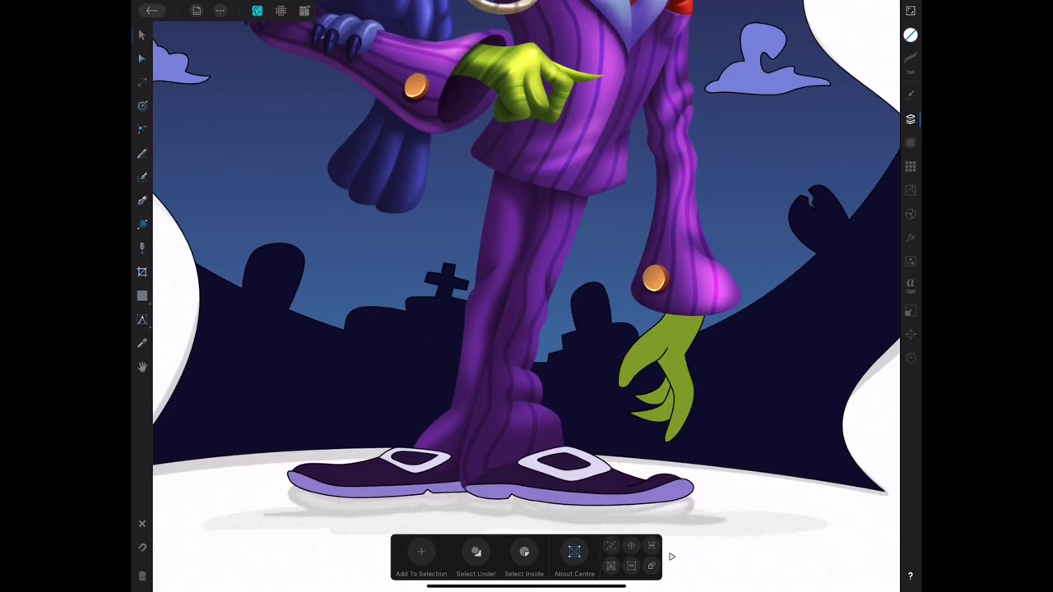
scroll(526, 296, down, 1)
scroll(526, 296, up, 1)
key(p)
scroll(364, 271, up, 3)
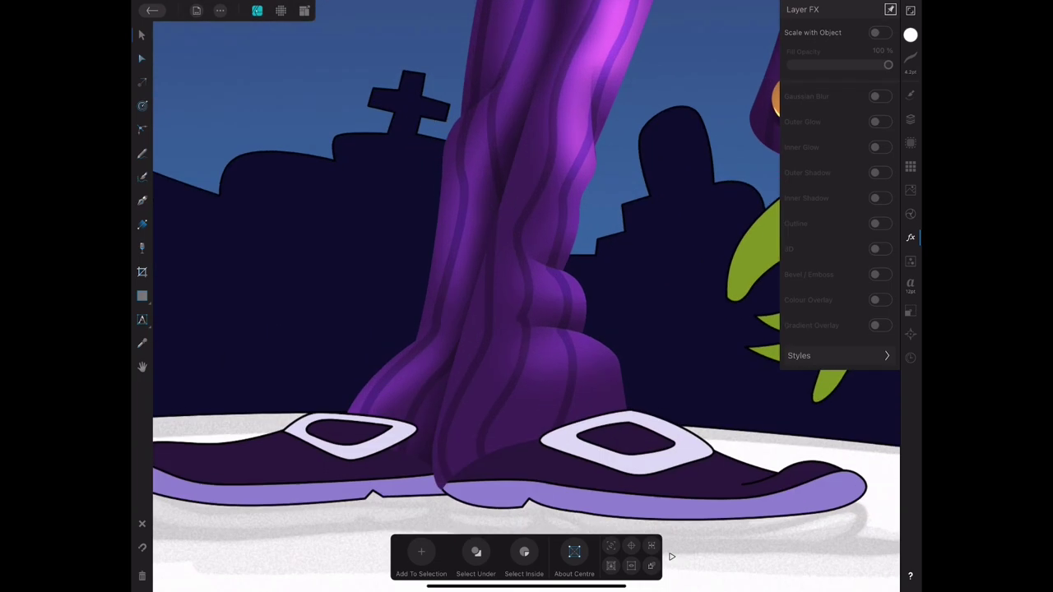
Draw a white highlight above the knee with Gaussian Blur and Overlay blend.
click(142, 153)
click(537, 183)
click(549, 224)
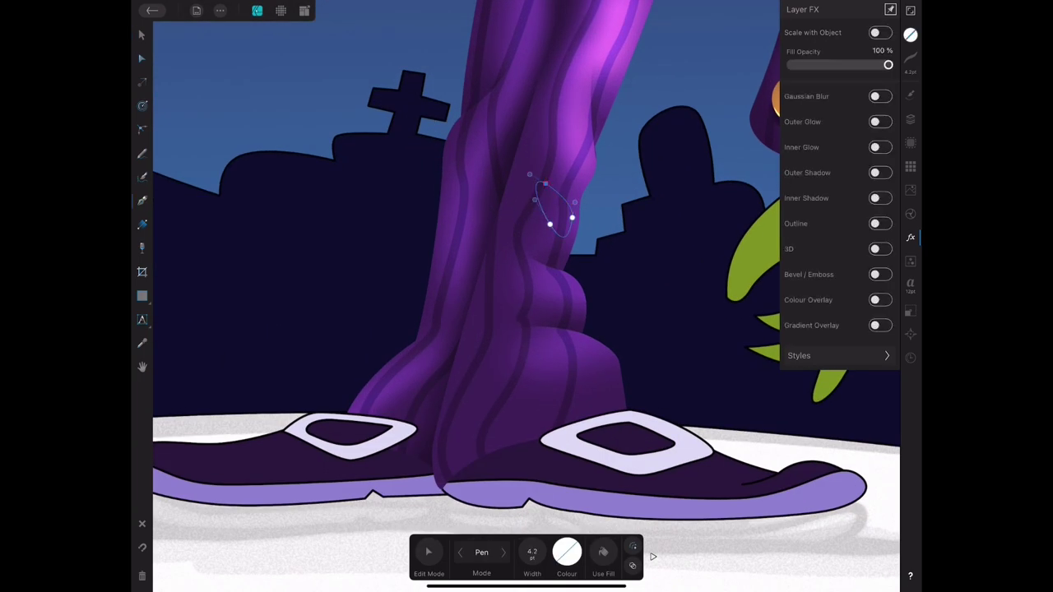
click(560, 195)
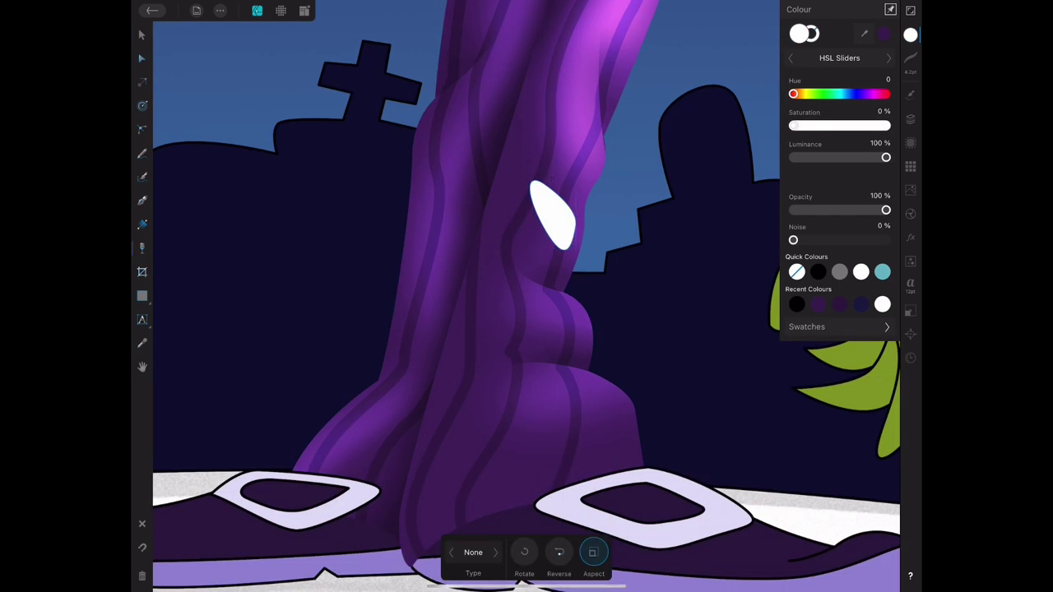
click(909, 238)
click(879, 96)
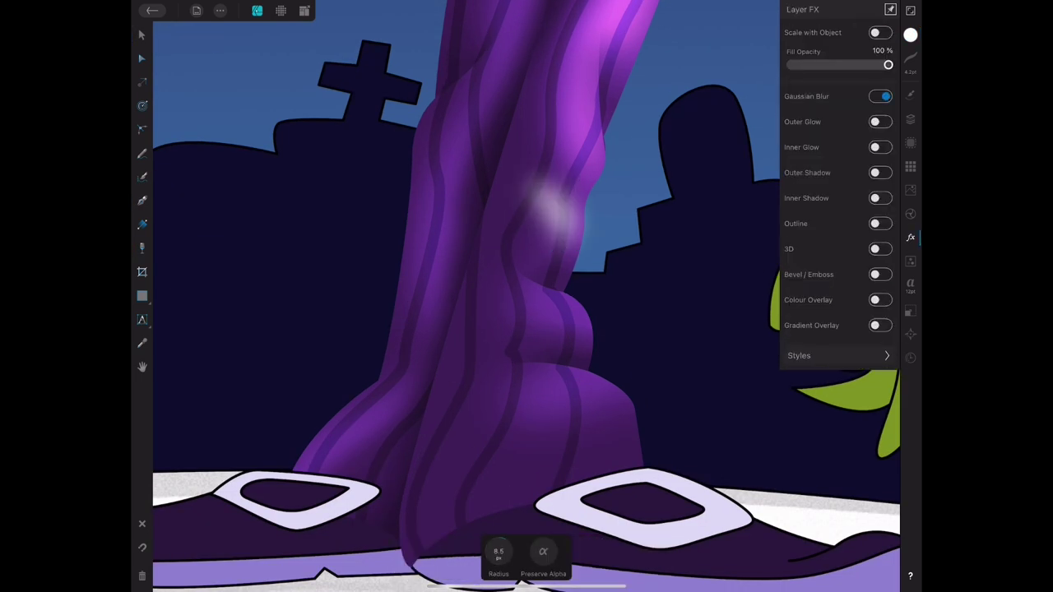
click(828, 96)
click(700, 213)
scroll(526, 297, down, 5)
scroll(527, 296, up, 5)
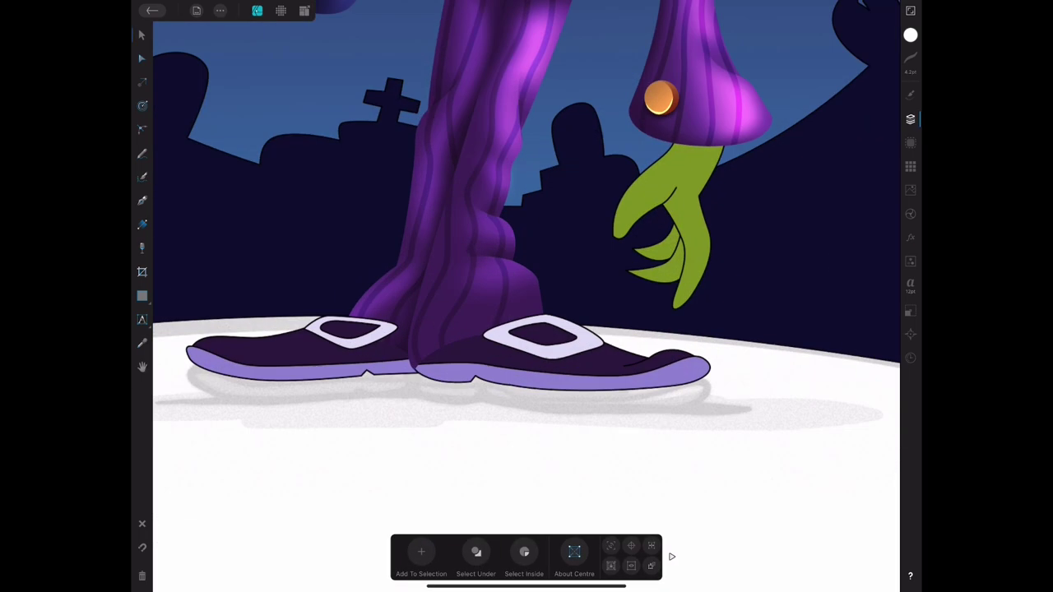
Draw a white highlight along the knee bulge and fade it with a transparency gradient.
key(p)
click(538, 221)
click(572, 243)
click(612, 265)
click(568, 270)
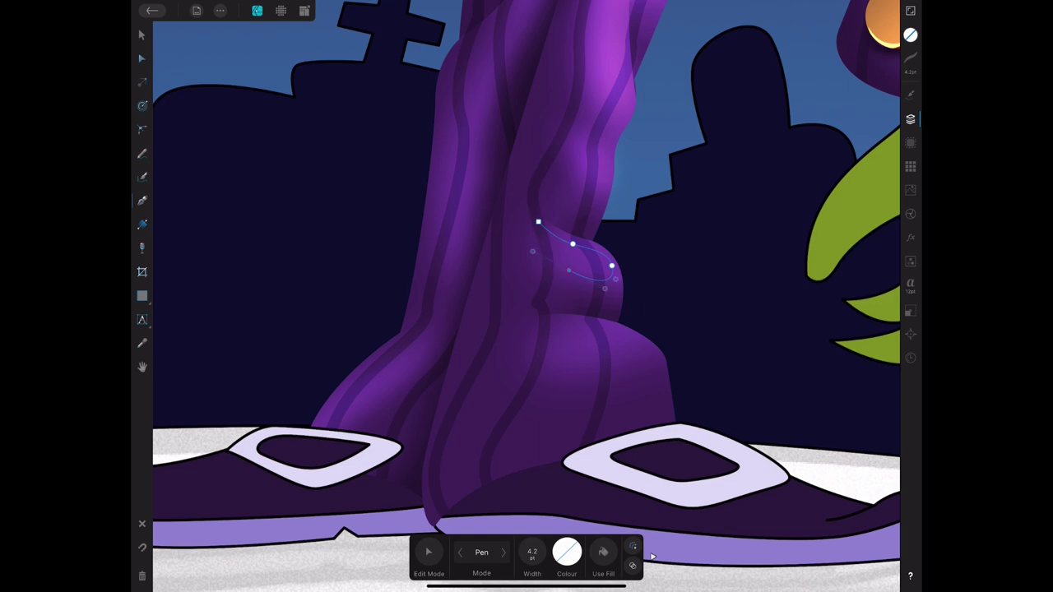
click(538, 221)
key(v)
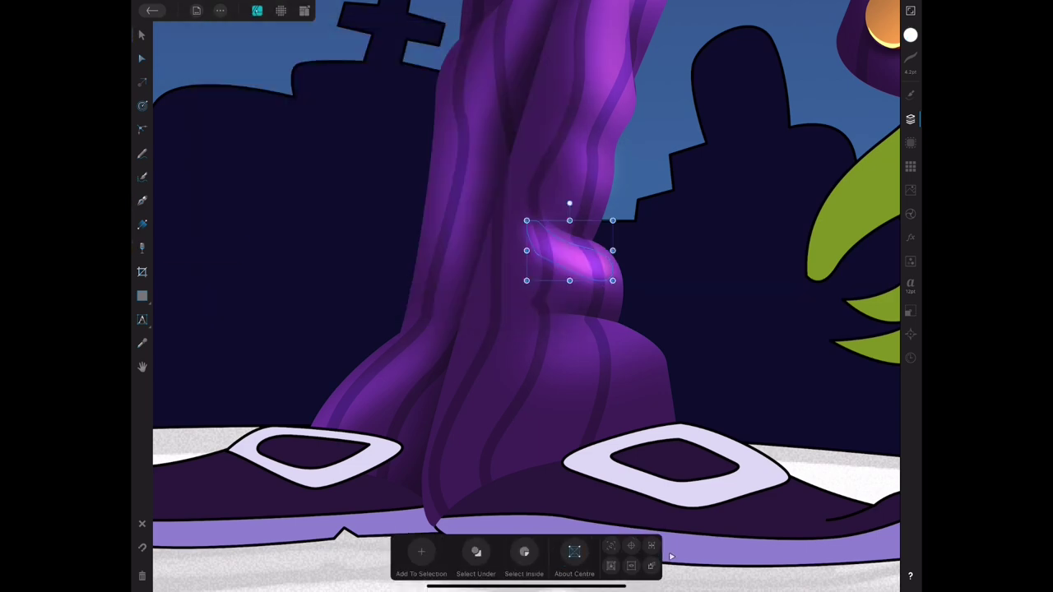
key(y)
drag(567, 245, 559, 263)
scroll(527, 296, down, 5)
scroll(527, 296, up, 3)
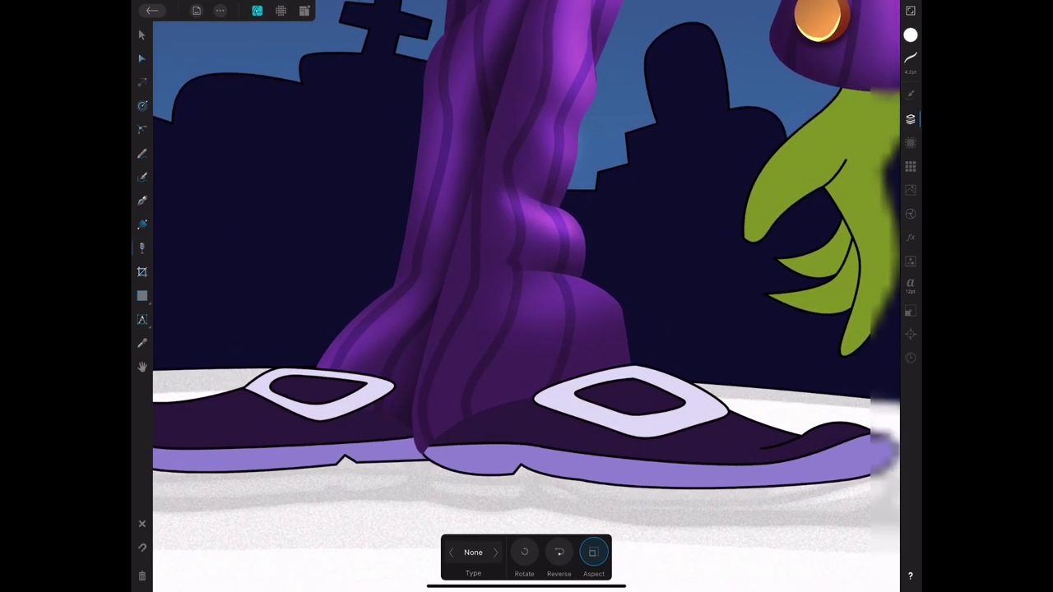
scroll(526, 296, up, 3)
key(p)
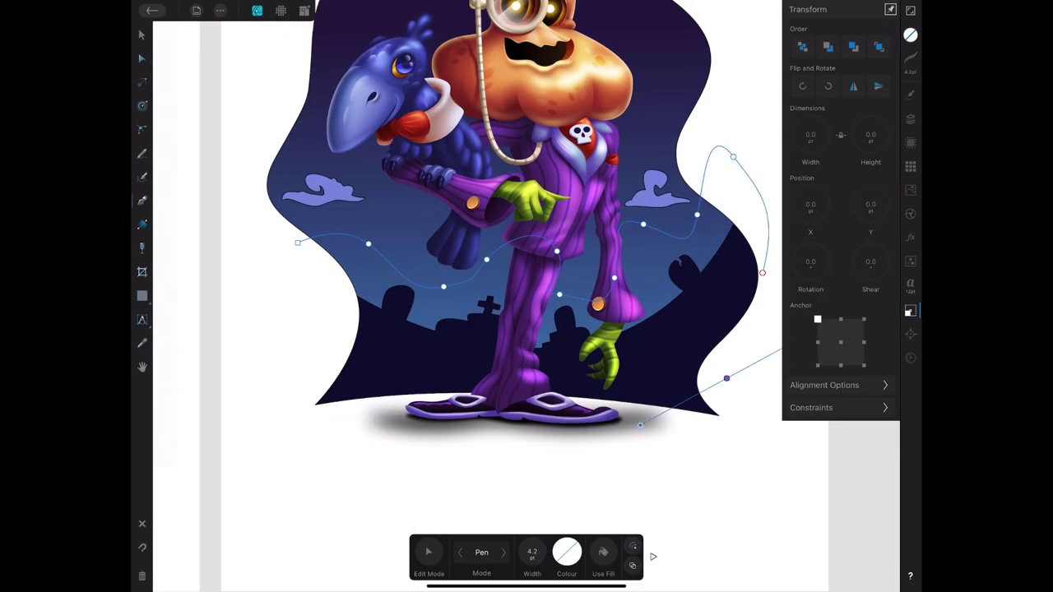
Close the glow path, fill it white in Overlay blend mode, and add Gaussian Blur.
click(297, 243)
click(911, 34)
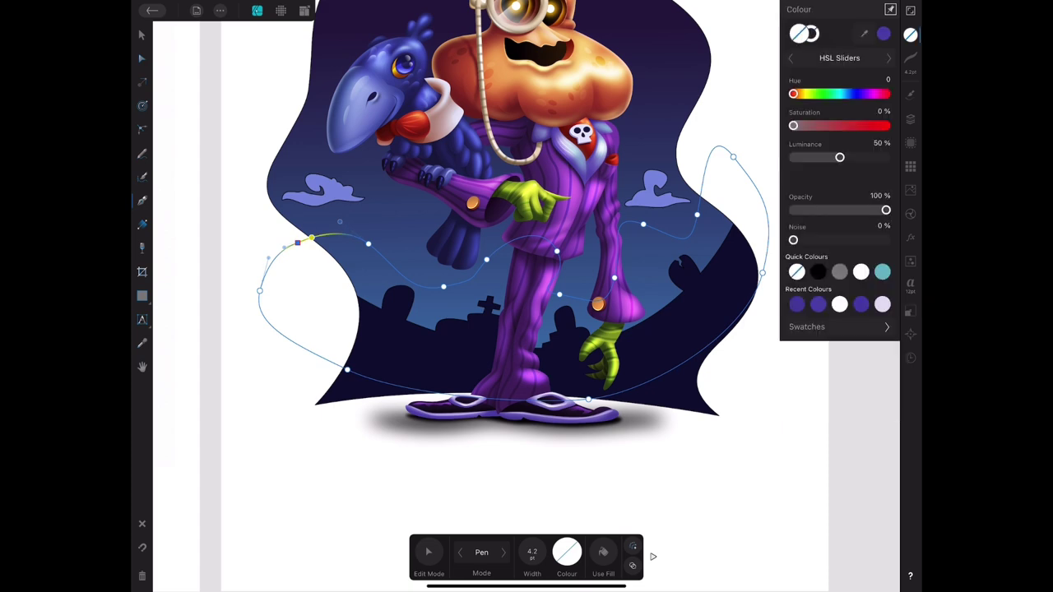
click(861, 272)
click(701, 216)
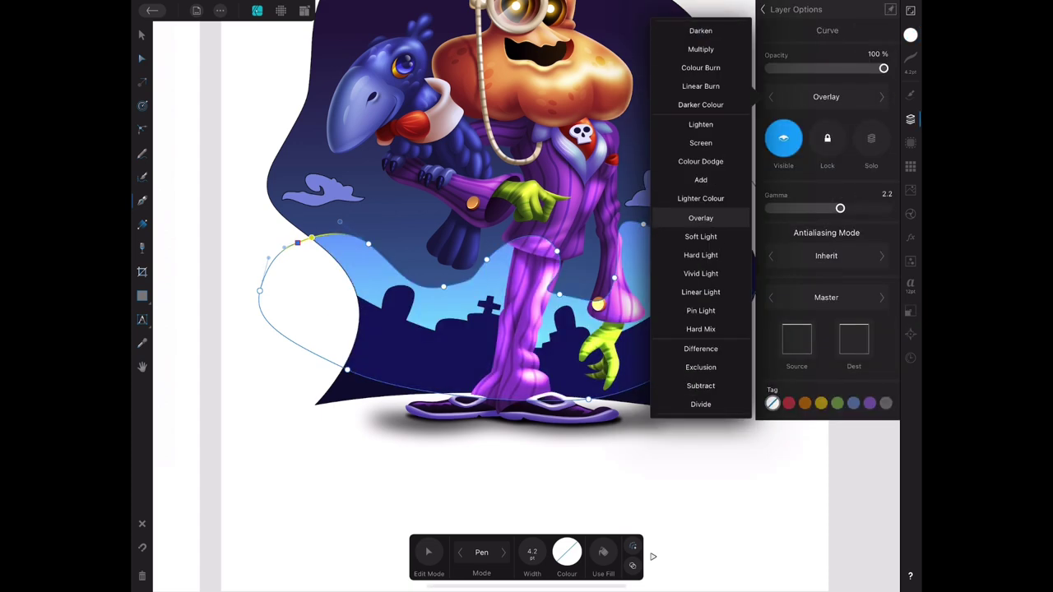
key(v)
click(910, 238)
click(880, 96)
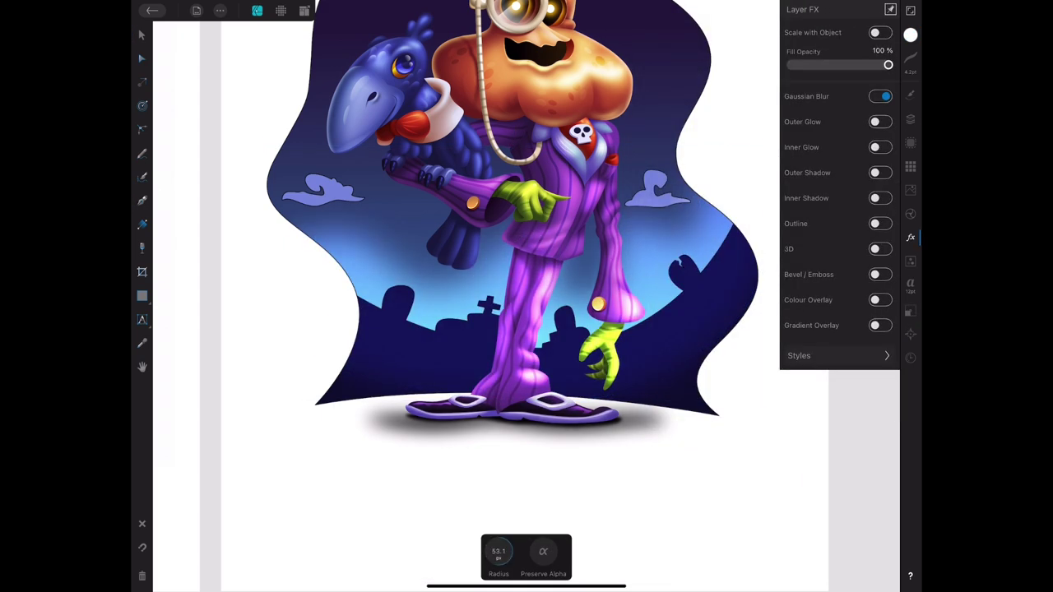
click(220, 10)
Shorten the glow shape so the monster's feet show, and nudge it slightly lower.
click(494, 494)
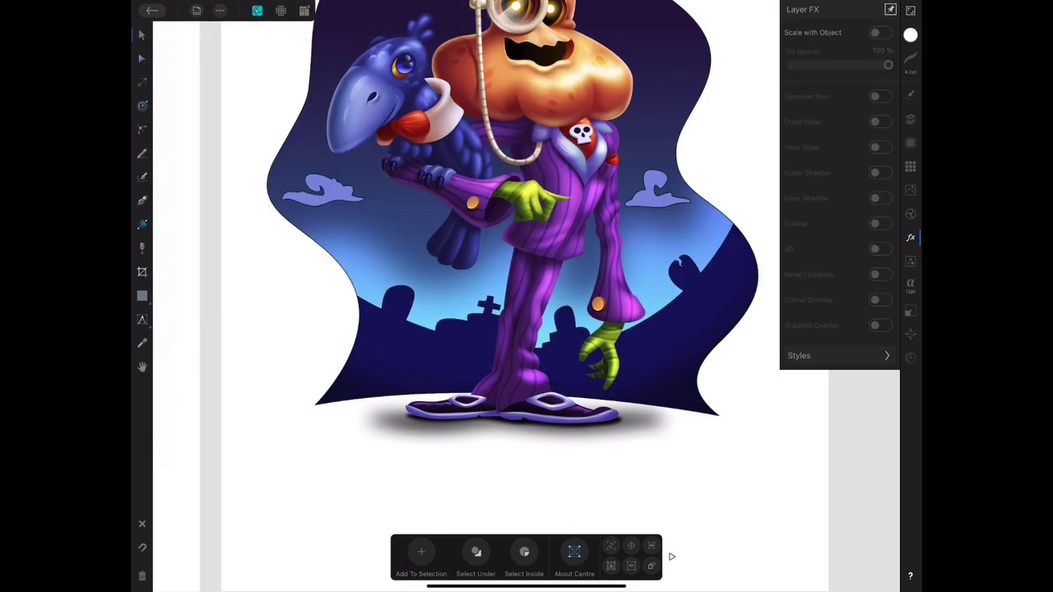
click(910, 311)
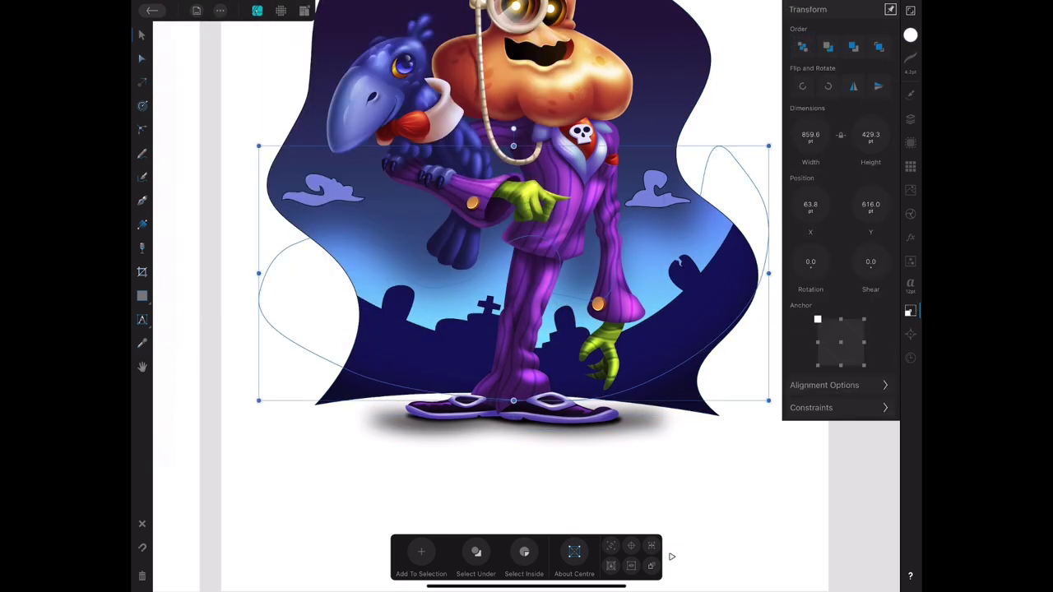
scroll(527, 222, up, 2)
scroll(526, 222, up, 2)
click(395, 345)
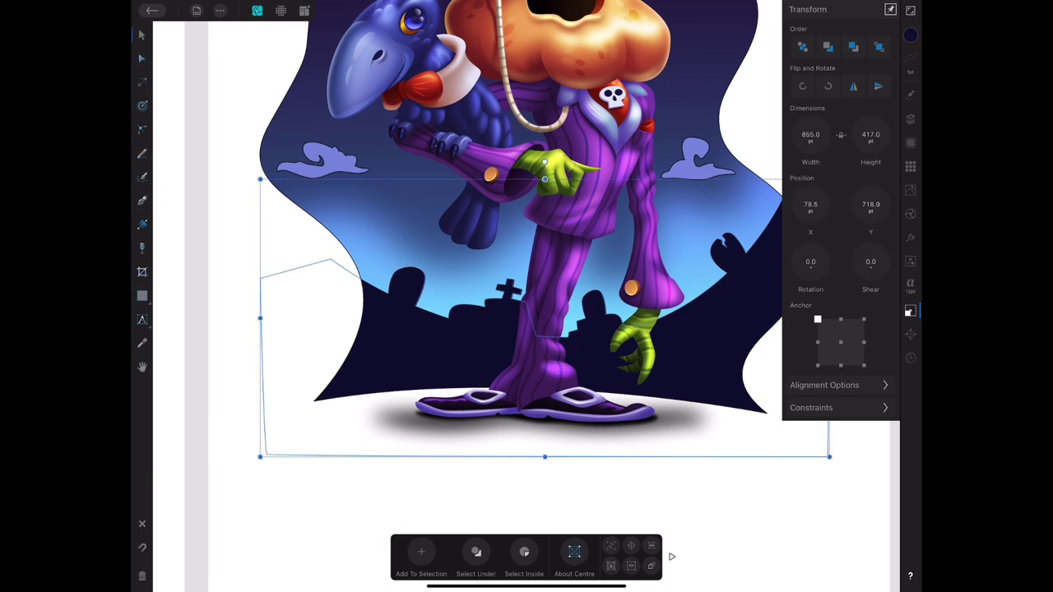
click(220, 10)
click(493, 69)
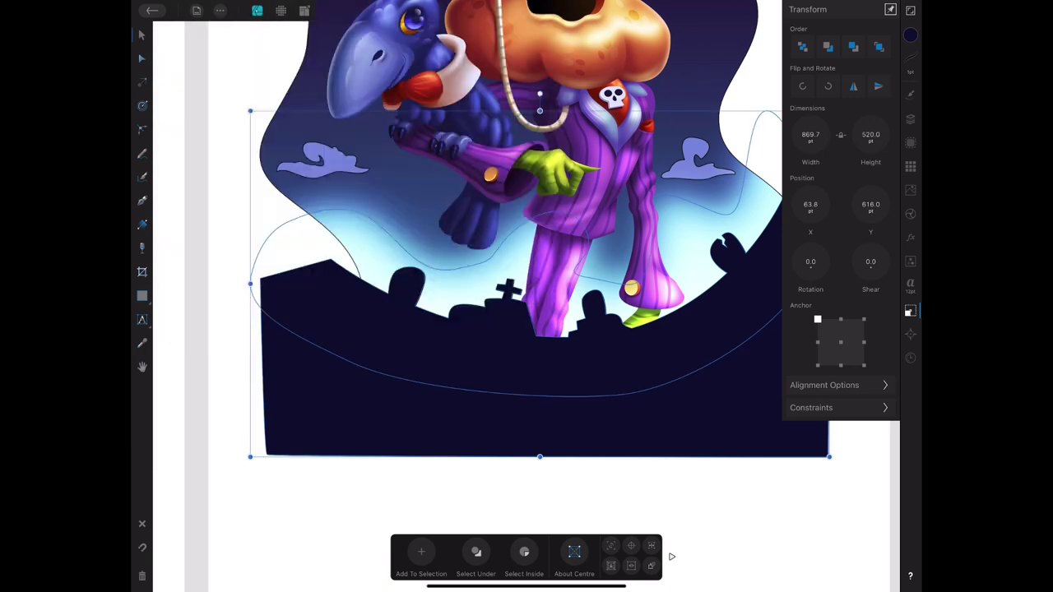
drag(536, 396, 536, 336)
mouse_move(411, 206)
mouse_down()
mouse_move(414, 218)
mouse_move(413, 208)
mouse_up()
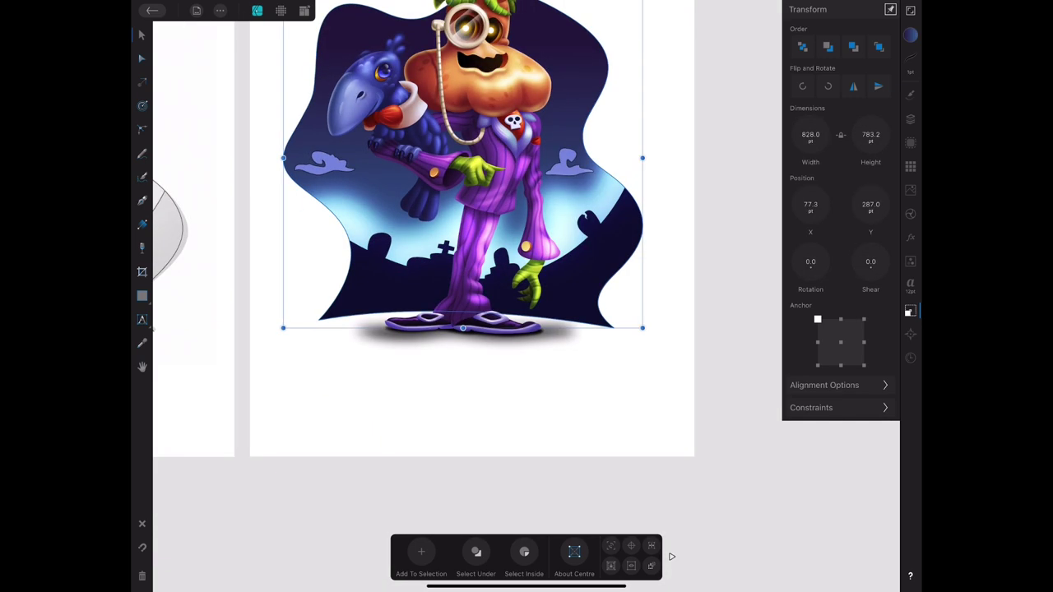
Shrink the glow band, raise it higher up the sky, and review its blend mode.
click(910, 34)
drag(411, 211, 415, 202)
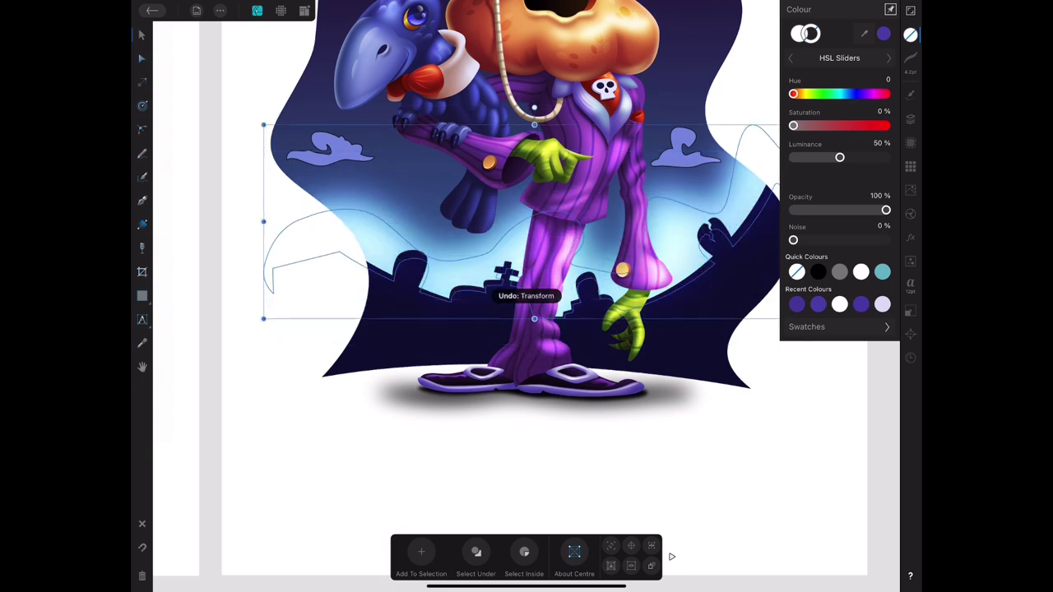
drag(416, 201, 412, 152)
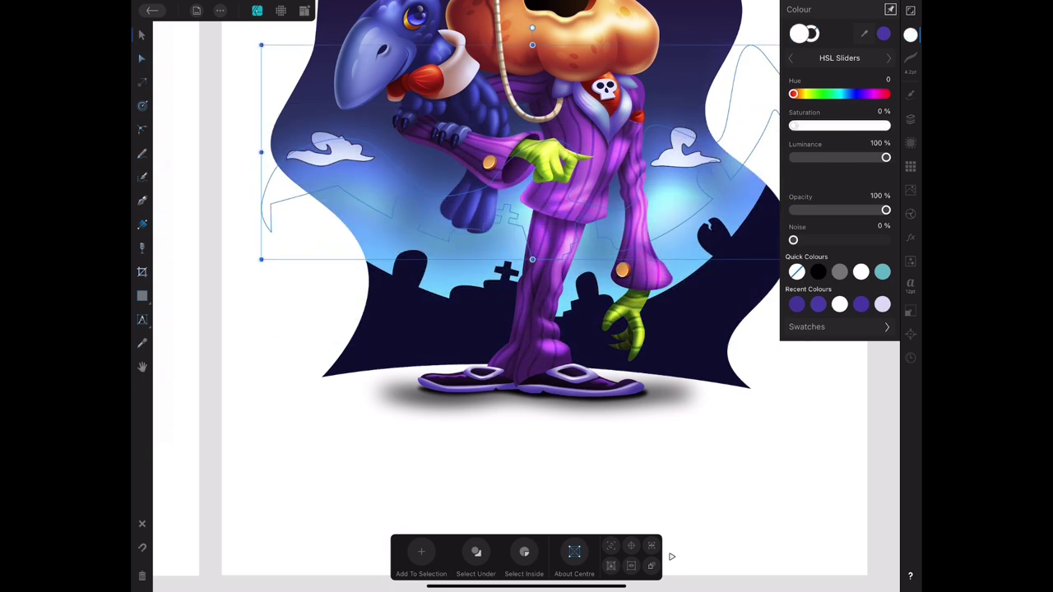
click(910, 119)
click(826, 96)
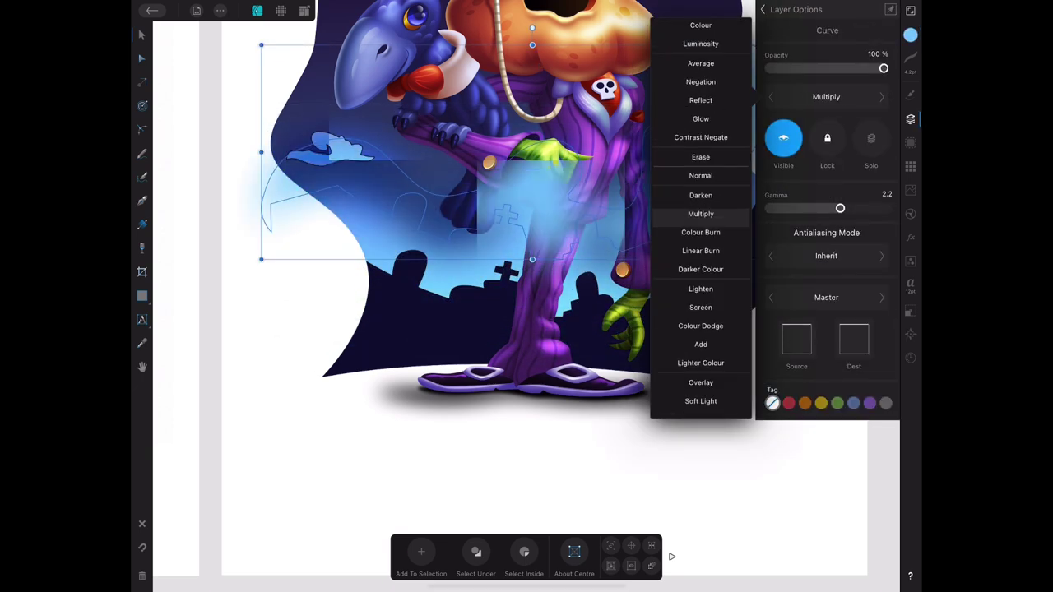
Set the dark background shape's fill rule to Winding.
click(220, 9)
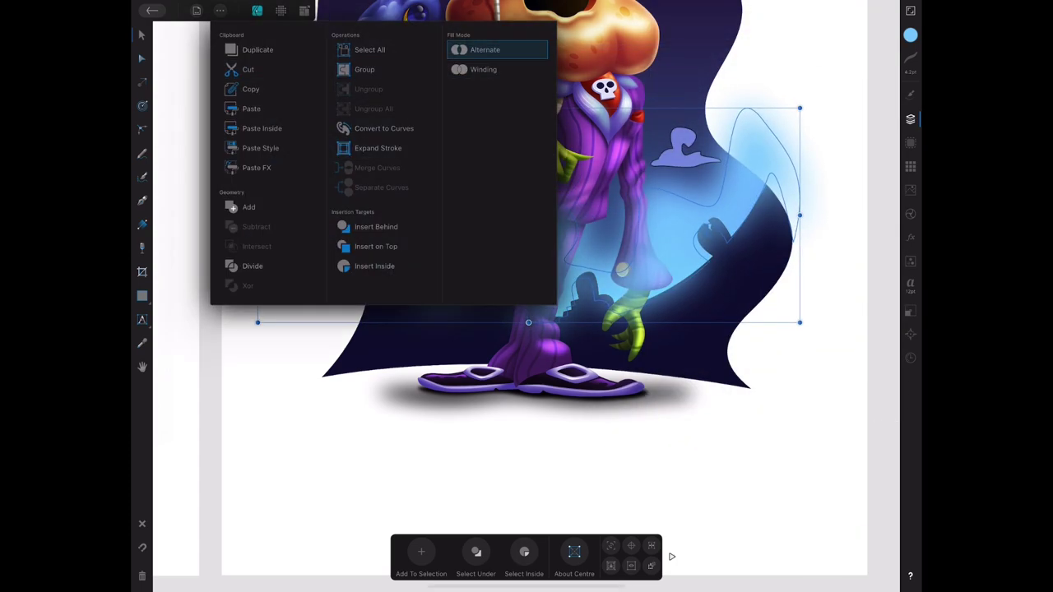
click(484, 69)
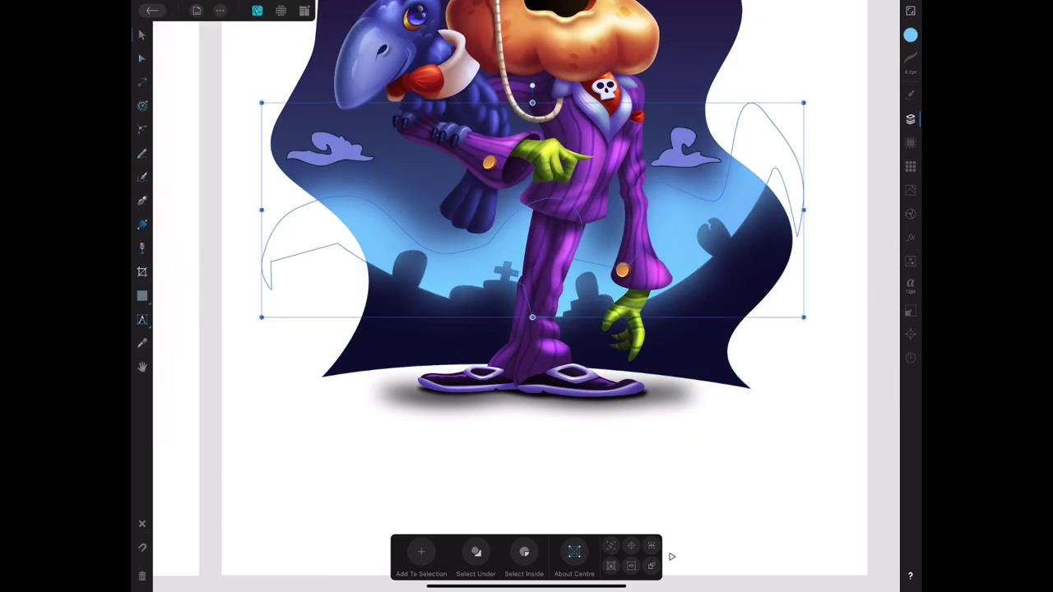
scroll(534, 247, up, 3)
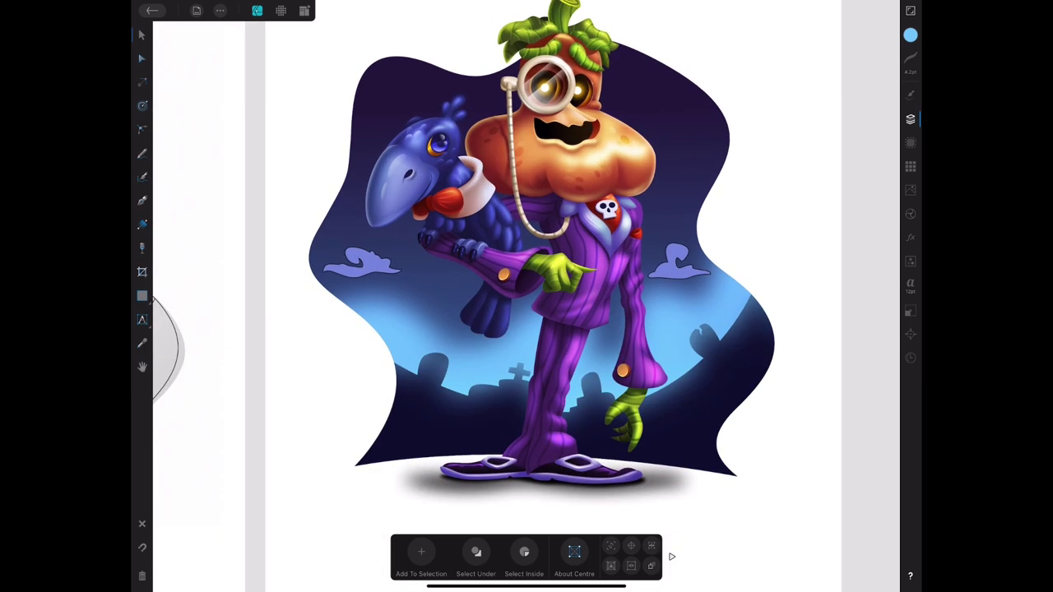
Shift the background gradient's dark colour to a brighter, richer violet.
click(141, 224)
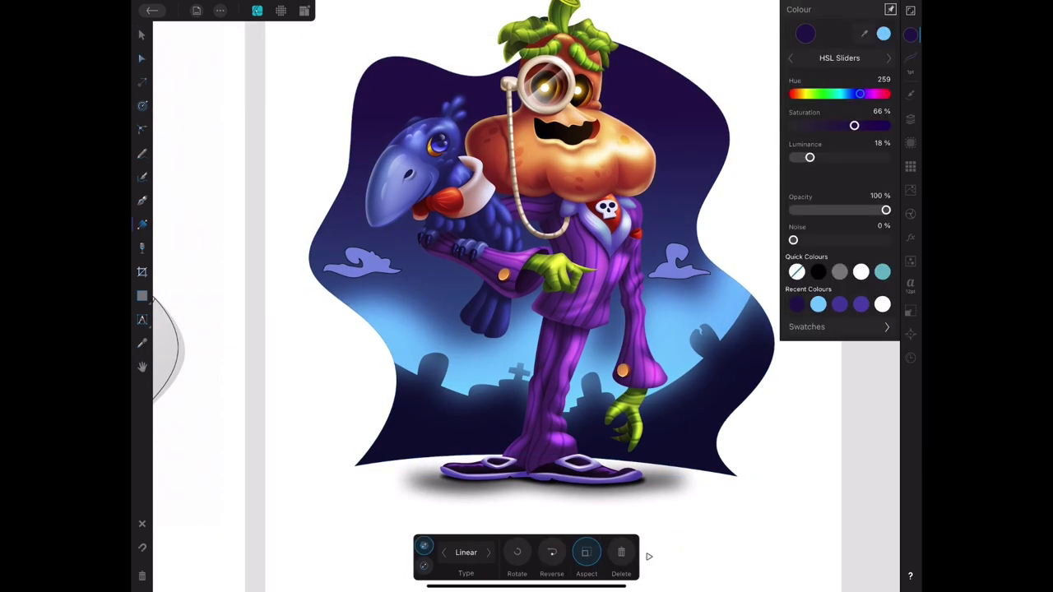
drag(860, 94, 865, 93)
mouse_move(809, 157)
mouse_down()
mouse_move(824, 157)
mouse_move(810, 157)
mouse_up()
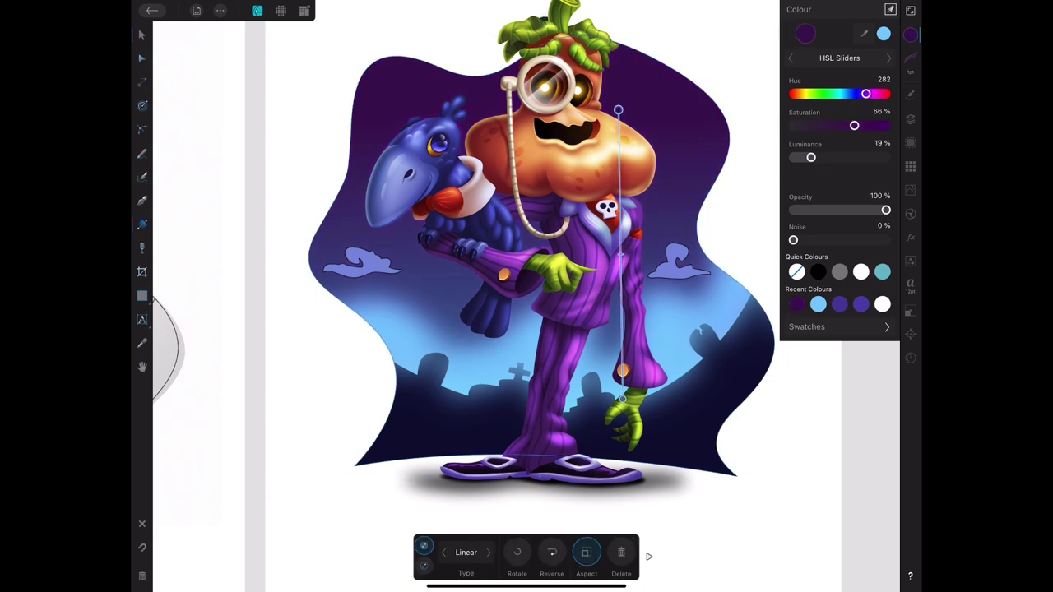
key(v)
scroll(526, 296, up, 5)
Add a Gaussian Blur layer effect to the small cloud on the right.
click(662, 234)
scroll(527, 296, down, 5)
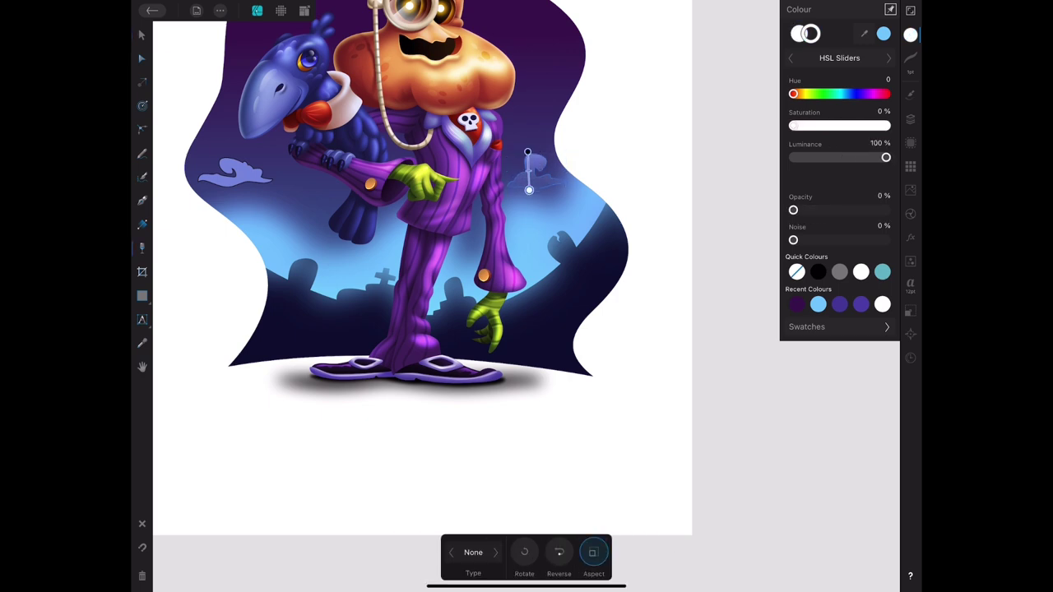
click(910, 237)
scroll(412, 247, up, 3)
Duplicate the cloud, move the copy to the left sky, and give it a small blur radius.
click(654, 178)
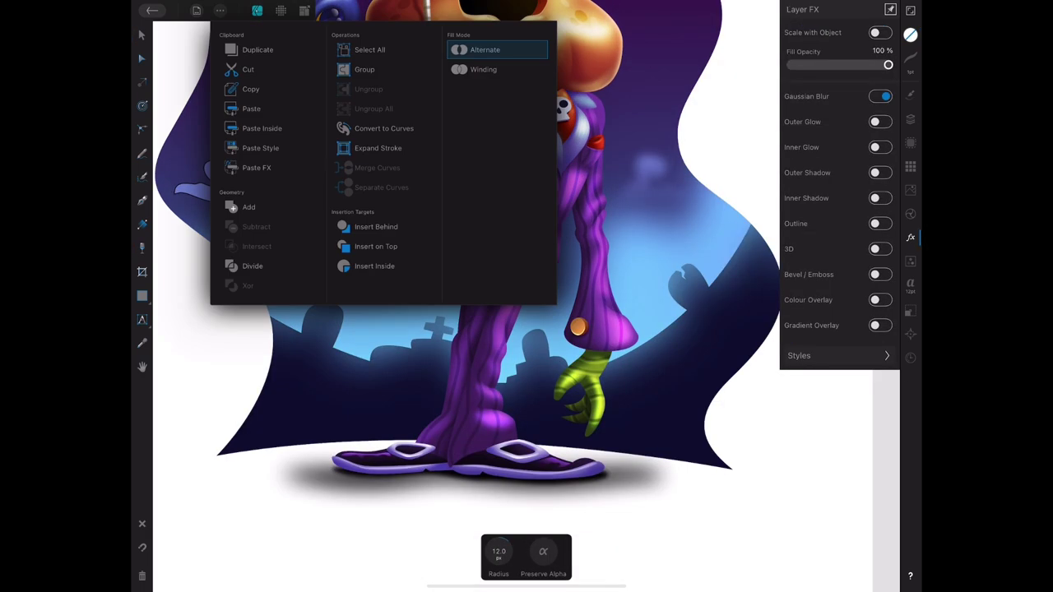
click(257, 49)
drag(654, 178, 227, 181)
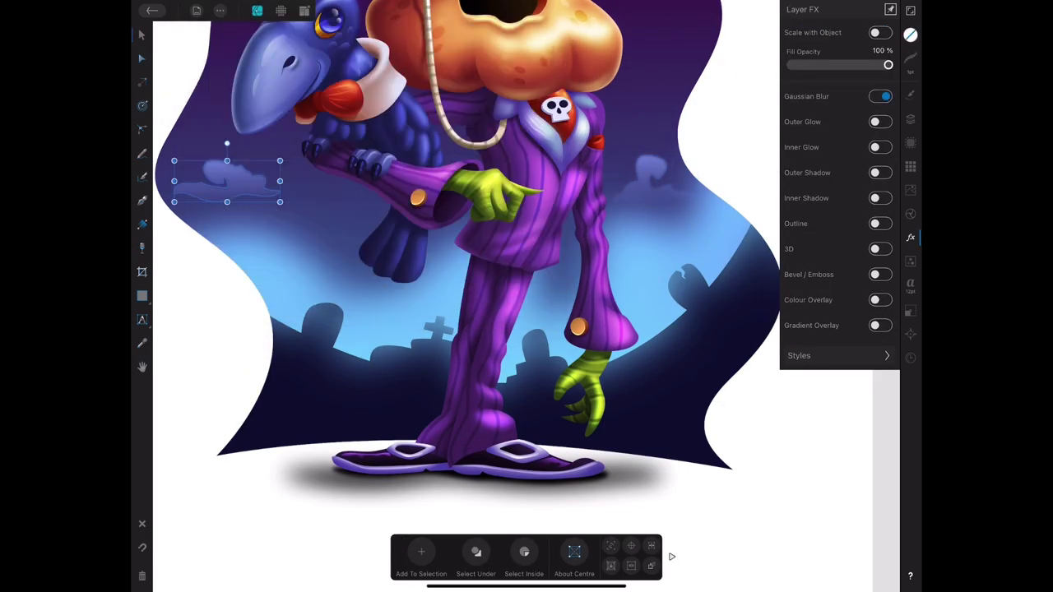
click(806, 96)
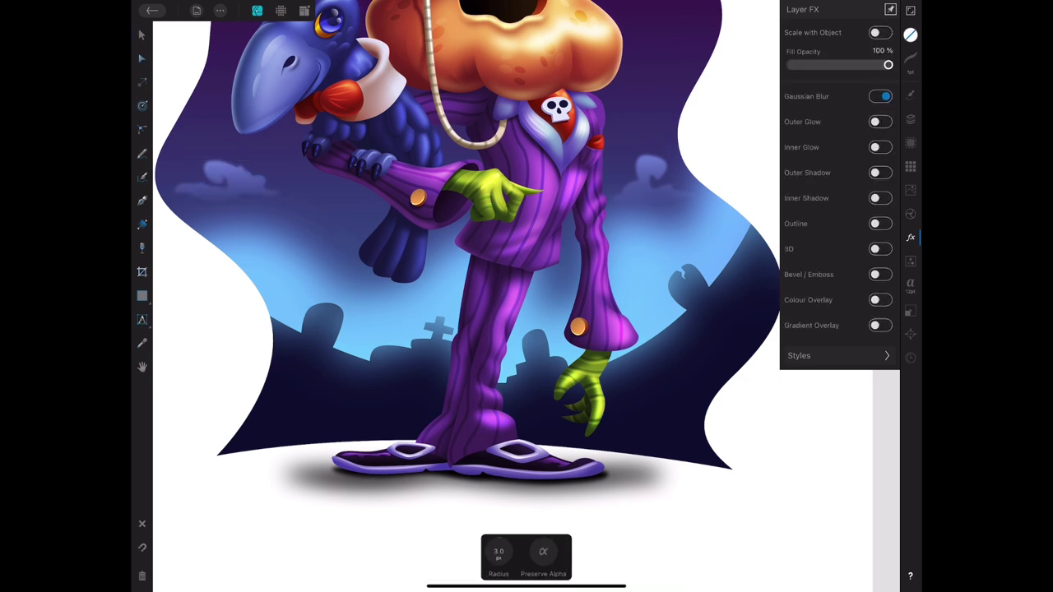
scroll(460, 247, down, 2)
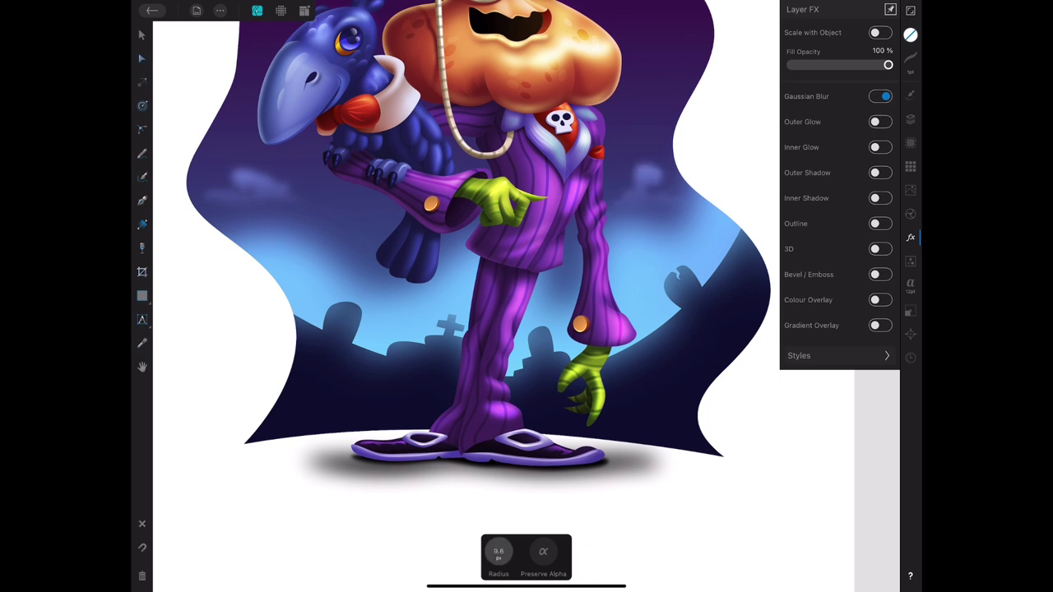
Move the cloud to the upper right sky and adjust its blur effect.
click(911, 34)
click(142, 33)
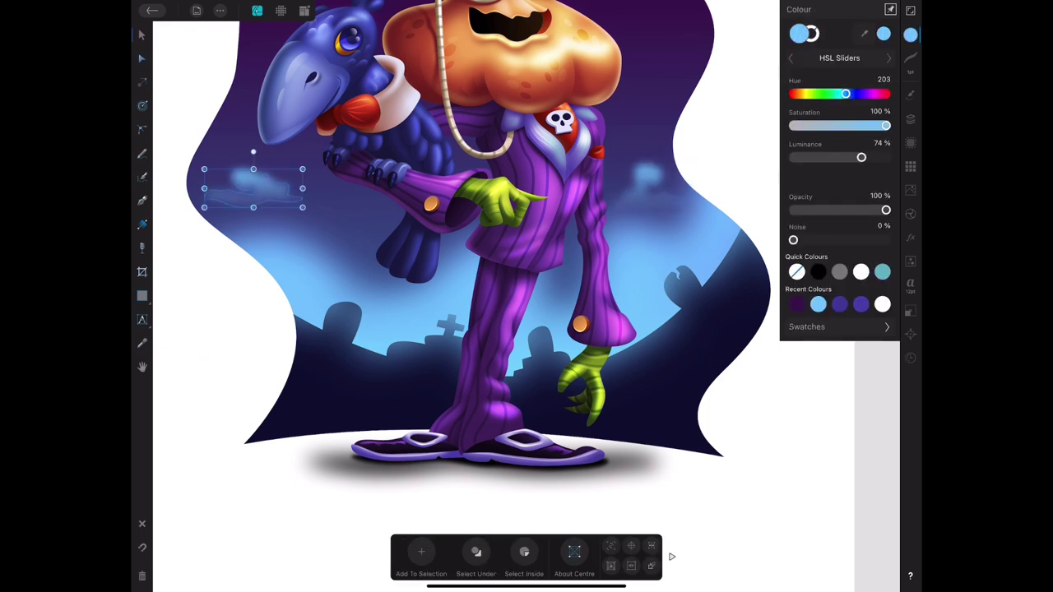
mouse_move(253, 188)
mouse_down()
mouse_move(320, 202)
mouse_move(477, 200)
mouse_move(624, 102)
mouse_up()
click(910, 238)
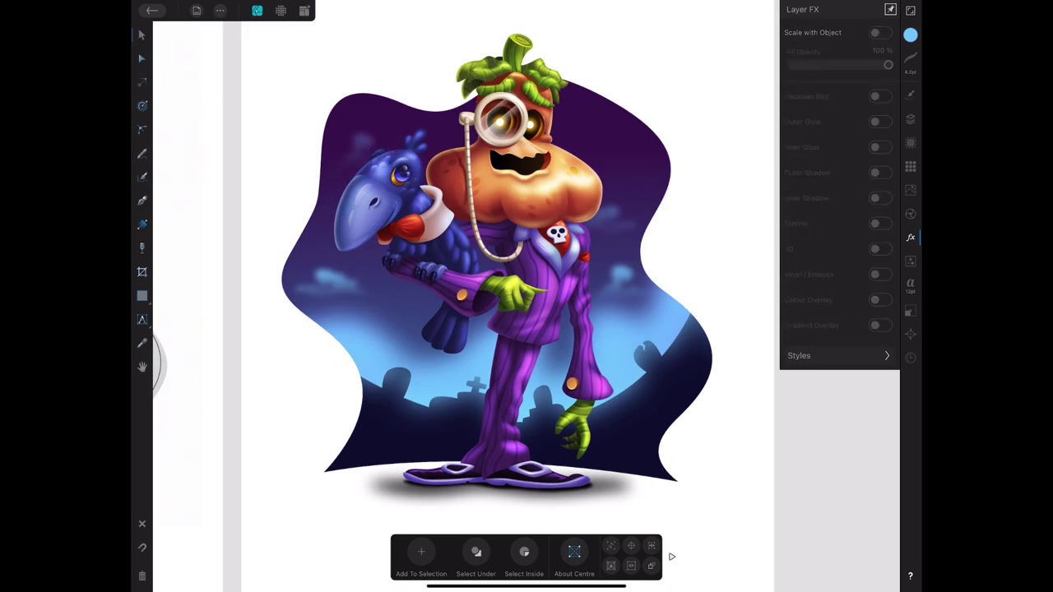
scroll(565, 155, up, 3)
Draw a blurred ellipse halo beside the head, then a white Pen-tool spiral inside it.
click(141, 295)
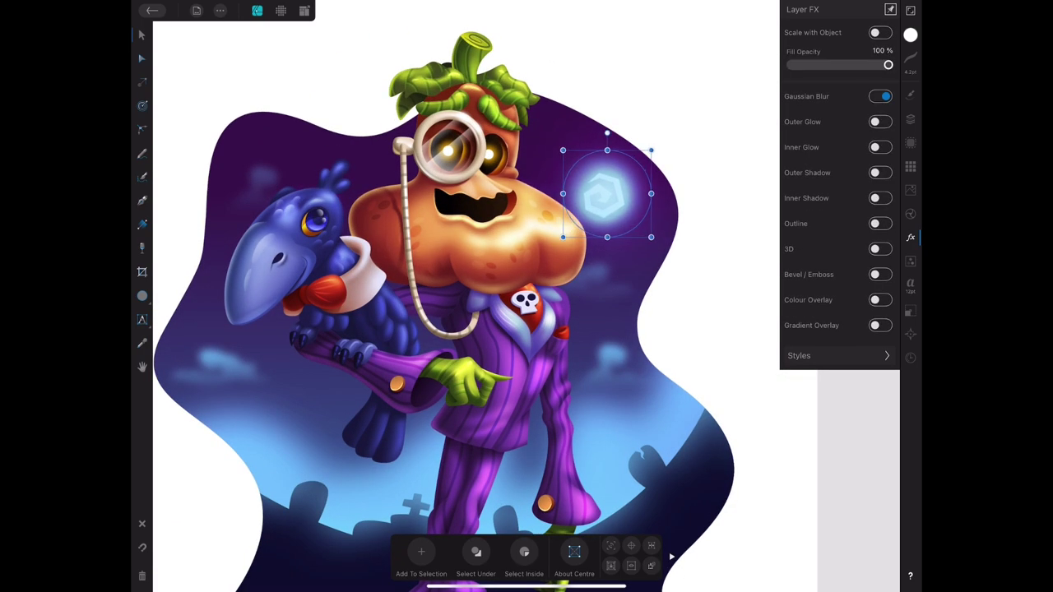
key(p)
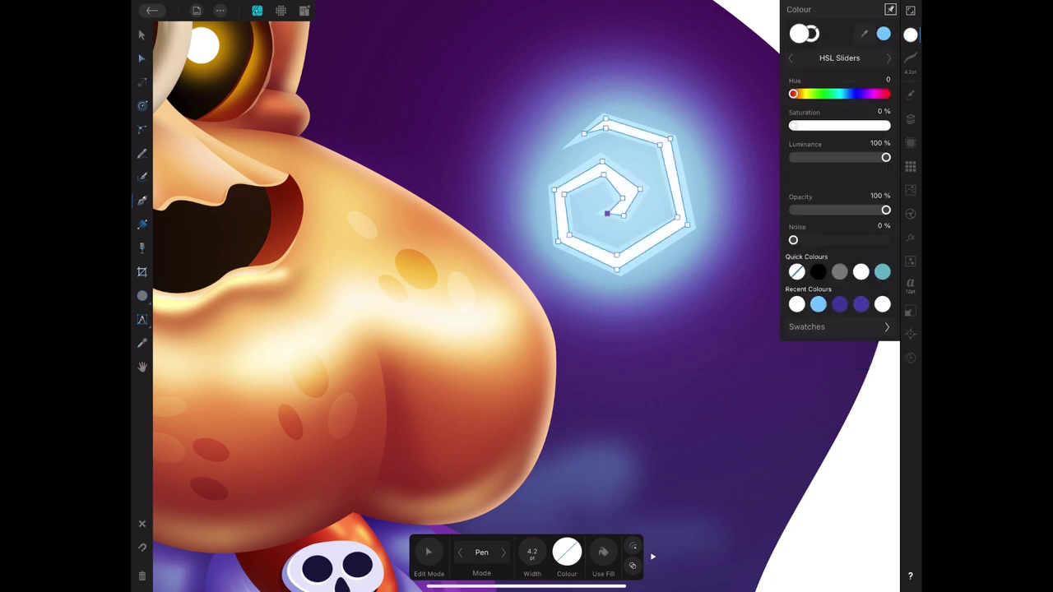
key(v)
key(ctrl+0)
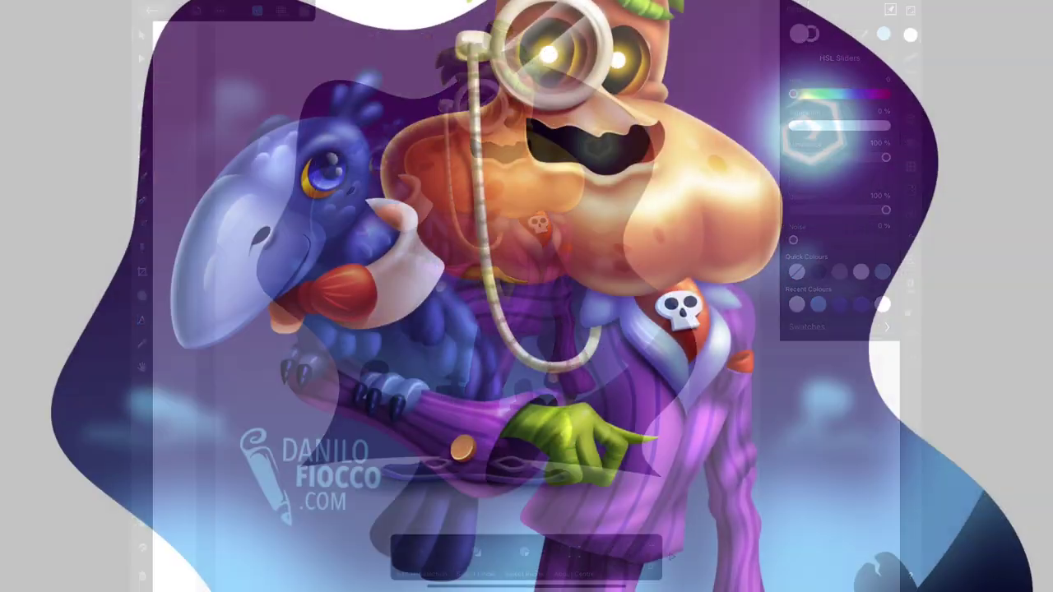